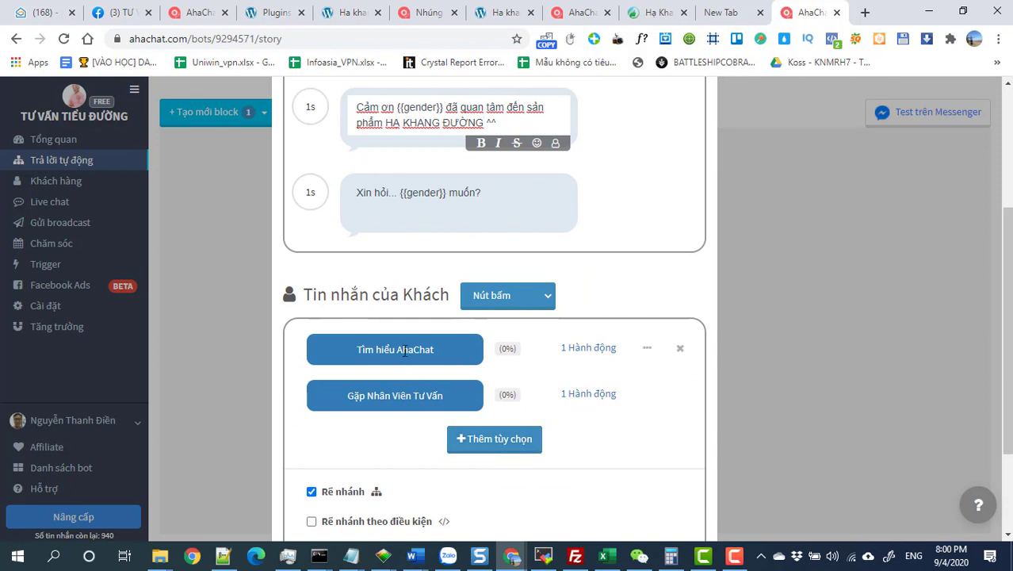
# Step: Rename the customer reply button "Tìm hiểu AhaChat" to "Tìm hiểu HKĐƯỜNG"
pyautogui.click(436, 351)
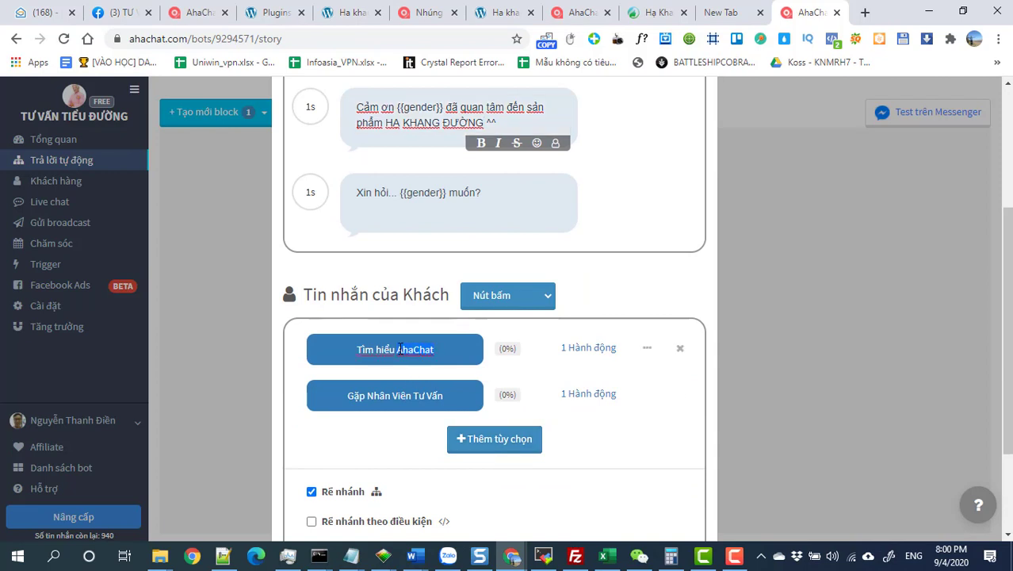
pyautogui.press('BackSpace')
pyautogui.write('H')
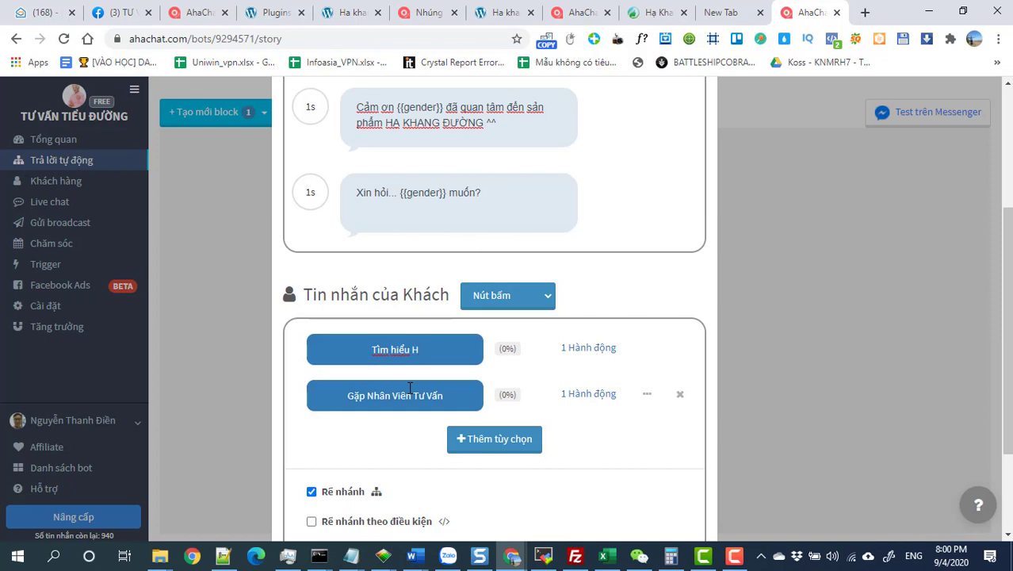
pyautogui.write('K')
pyautogui.write('D')
pyautogui.write('ĐƯỜNG')
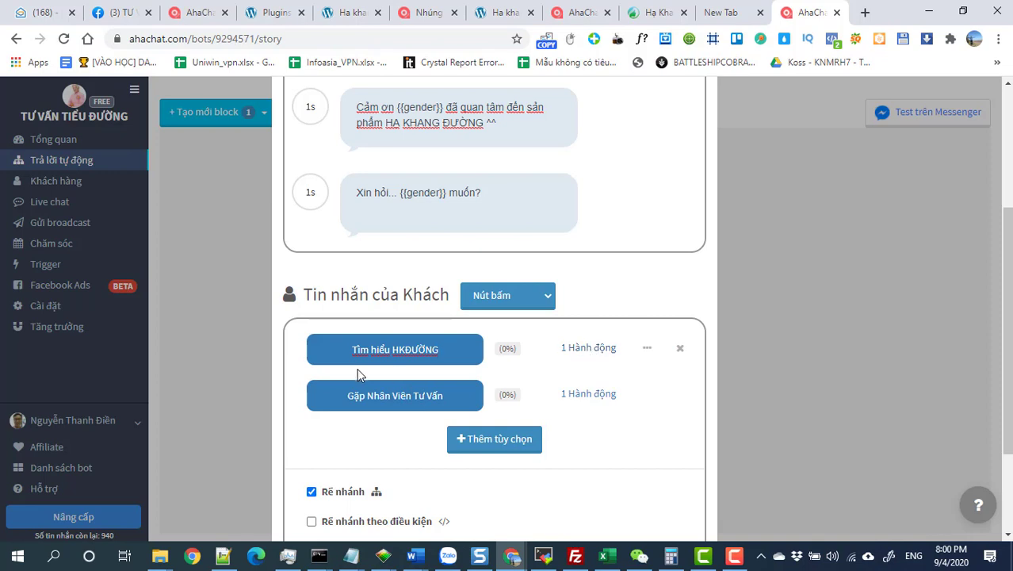
# Step: Check the actions attached to both customer reply buttons, and save the welcome script block
pyautogui.click(590, 355)
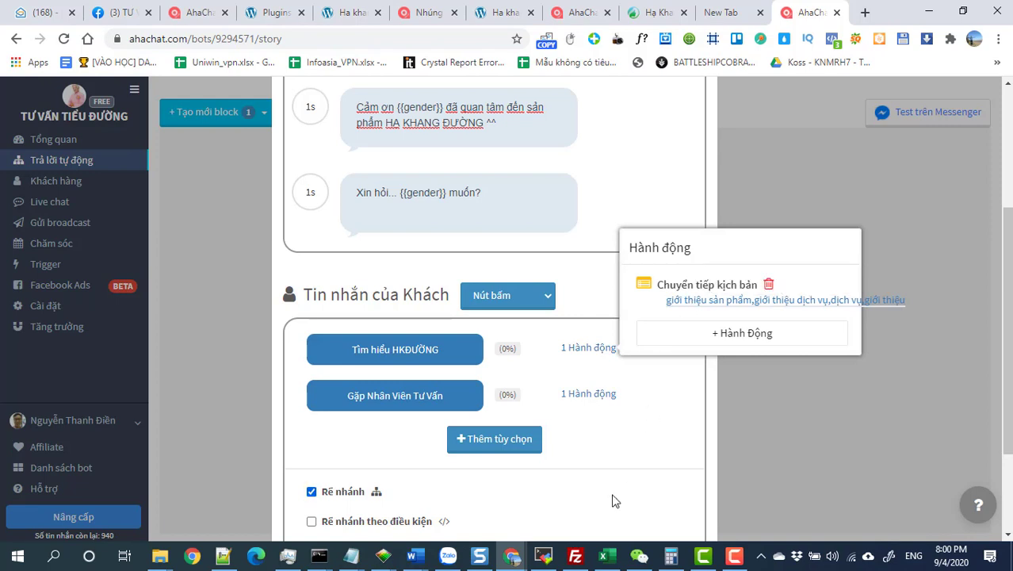
pyautogui.scroll(-1, 612, 476)
pyautogui.click(604, 388)
pyautogui.click(590, 319)
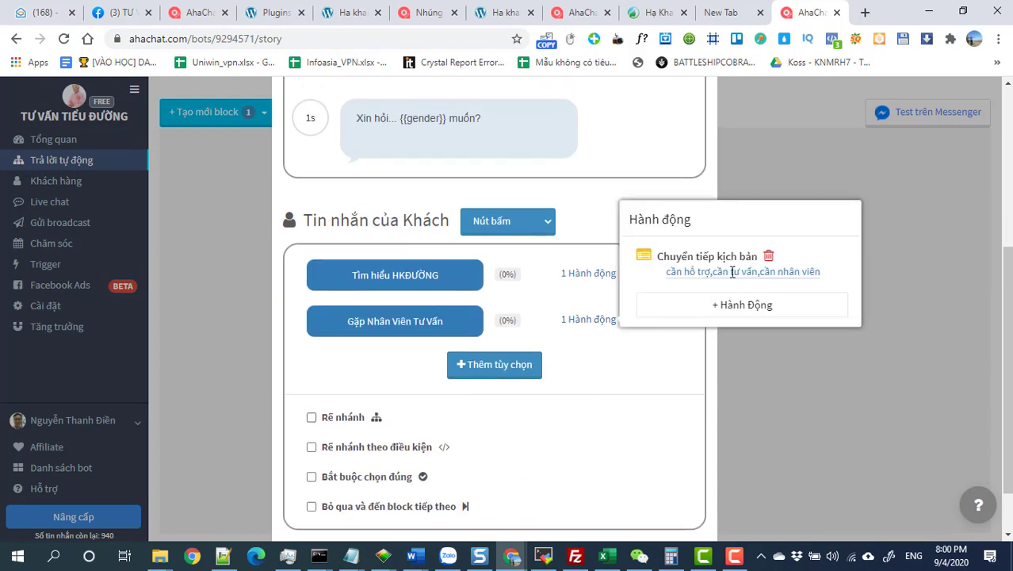
pyautogui.scroll(-1, 634, 426)
pyautogui.click(512, 497)
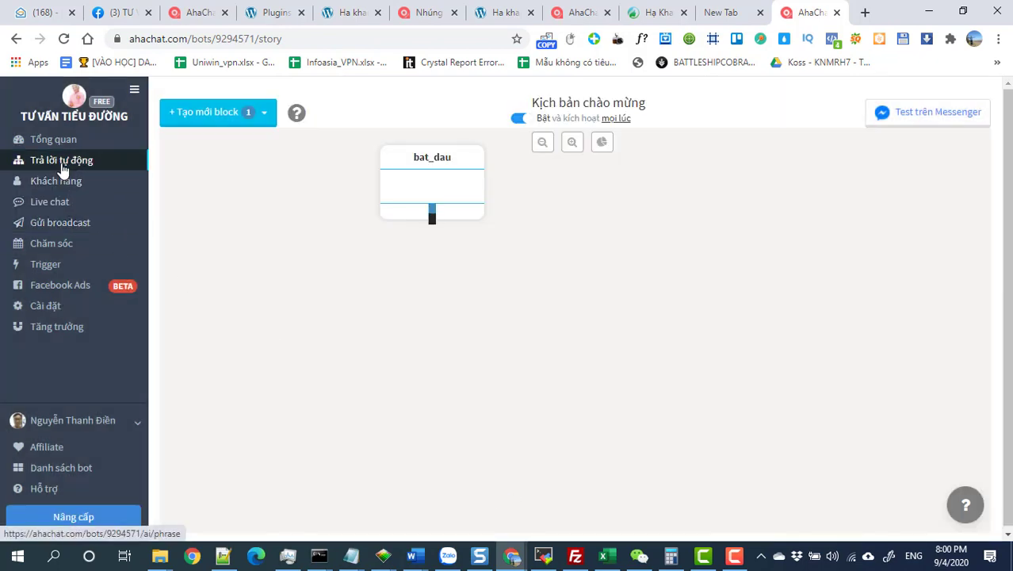
# Step: Open the reply script for the "giới thiệu" and "dịch vụ" keywords, and open its bat_dau block for editing
pyautogui.click(61, 161)
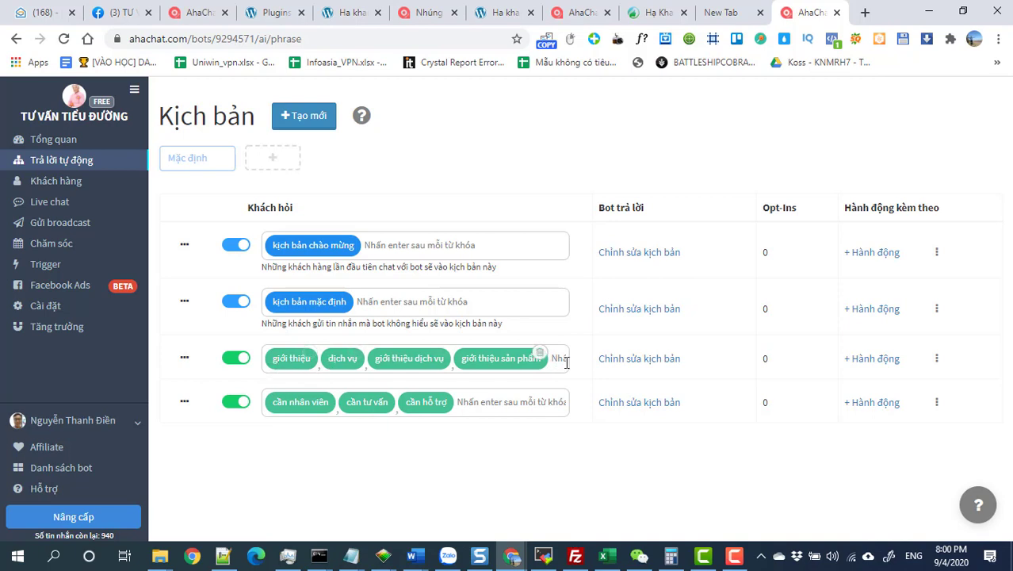
pyautogui.click(623, 366)
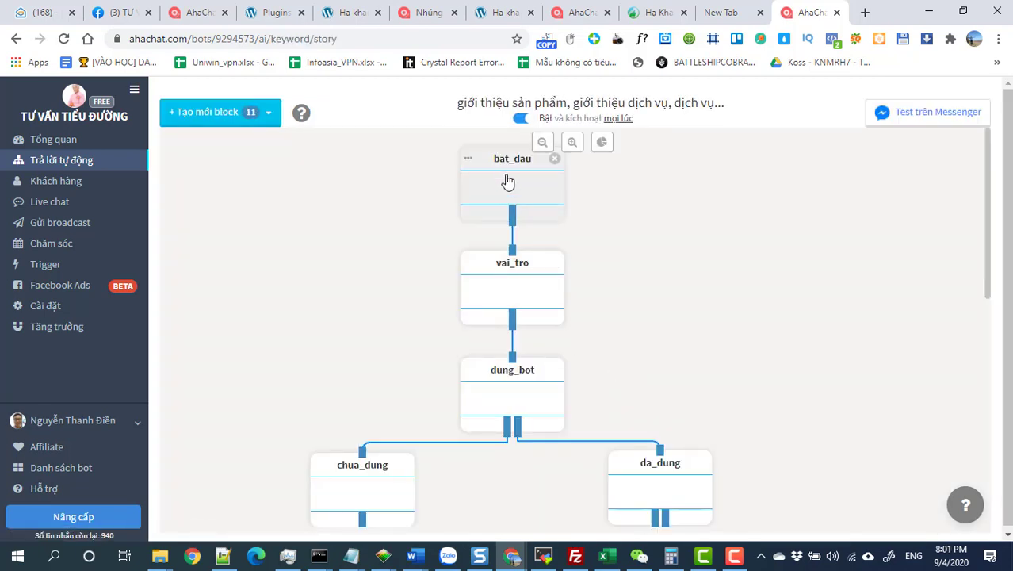
pyautogui.click(506, 175)
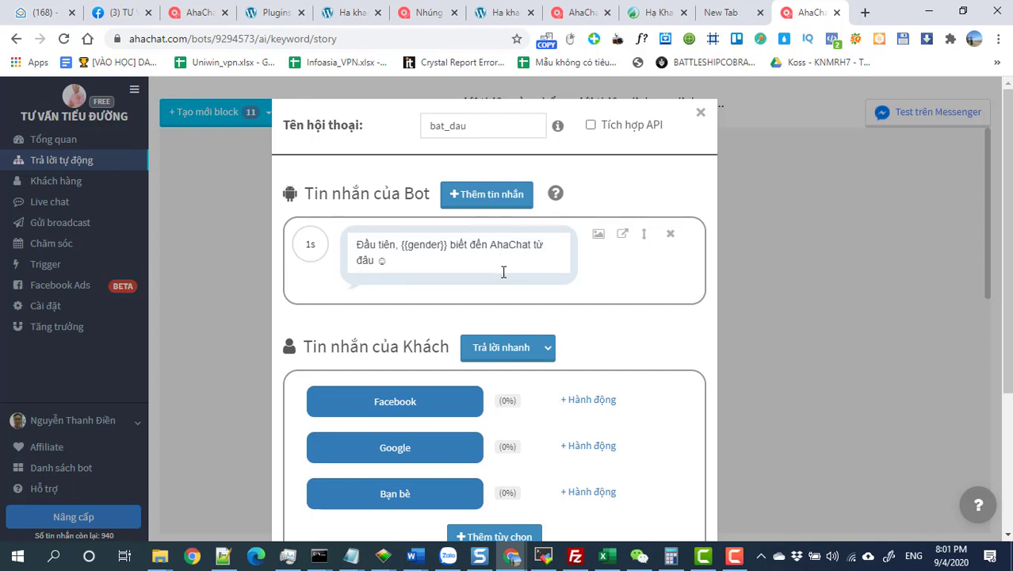
# Step: Replace "AhaChat" with "HẠ KHANG ĐƯỜNG" in the bot message of the bat_dau block and save the block
pyautogui.moveTo(489, 246); pyautogui.dragTo(531, 248)
pyautogui.press('BackSpace')
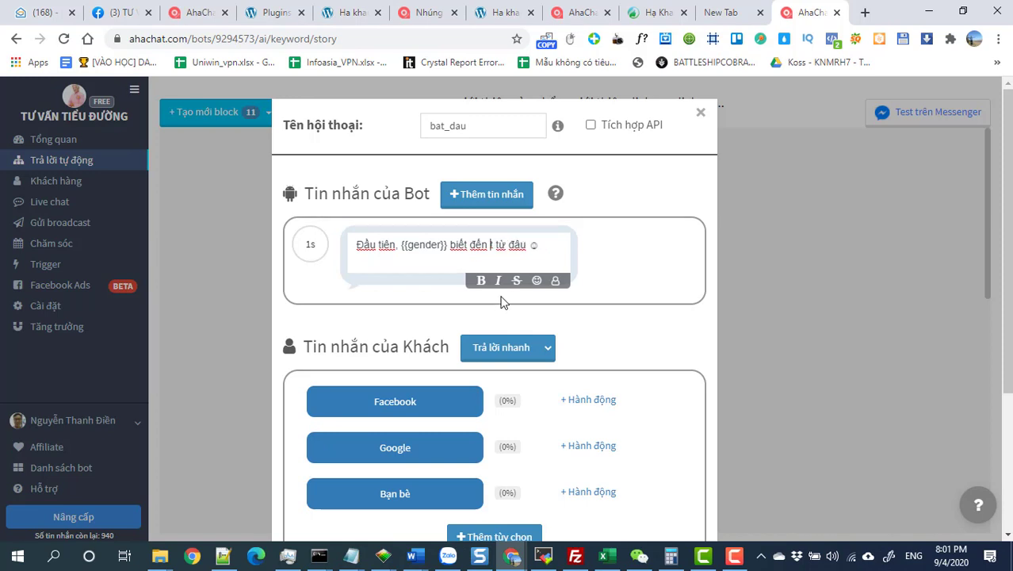
pyautogui.press('BackSpace')
pyautogui.write('HA K')
pyautogui.write('HANG ĐUO')
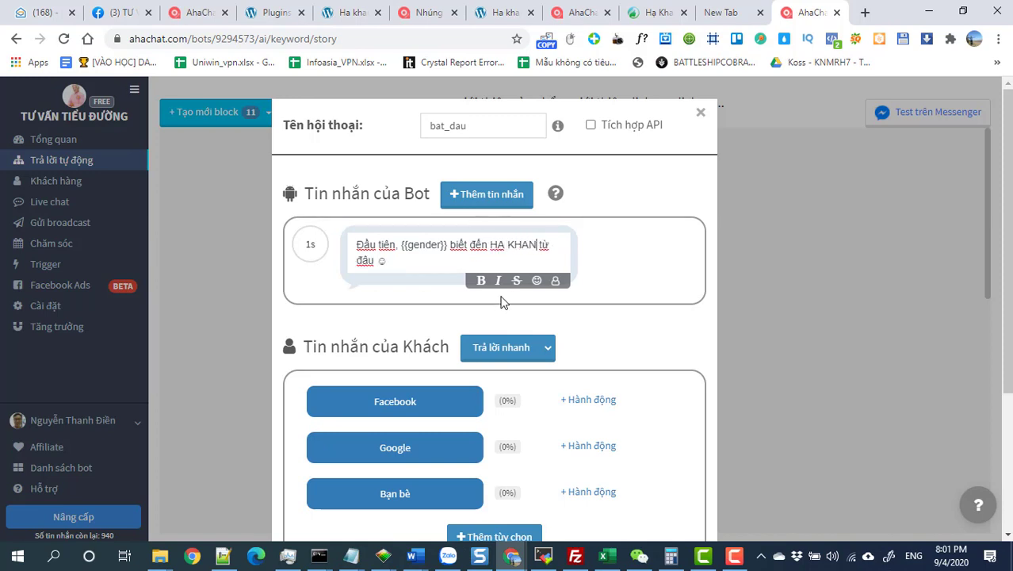
pyautogui.write('NG')
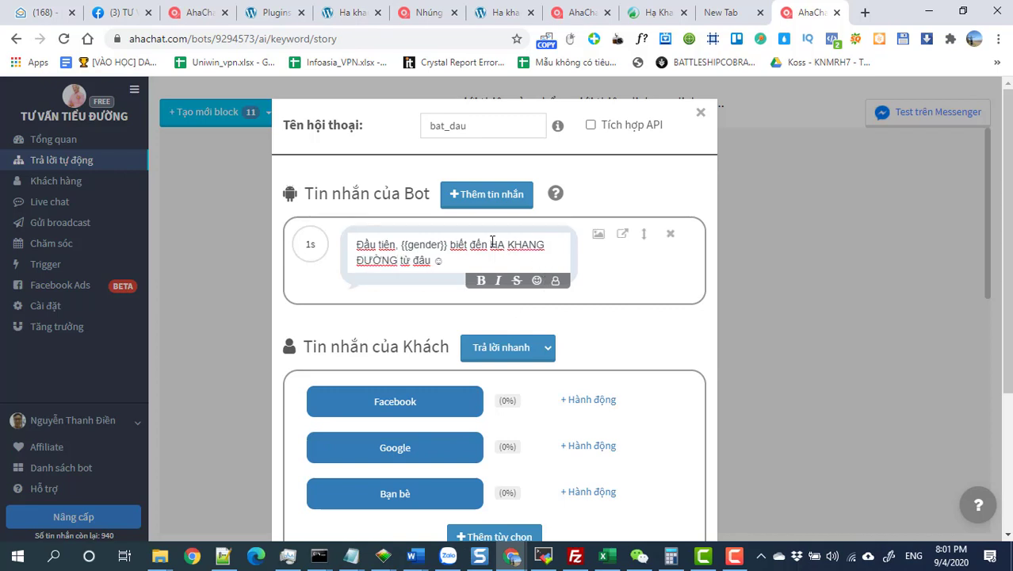
pyautogui.moveTo(491, 244); pyautogui.dragTo(398, 260)
pyautogui.scroll(-2, 654, 356)
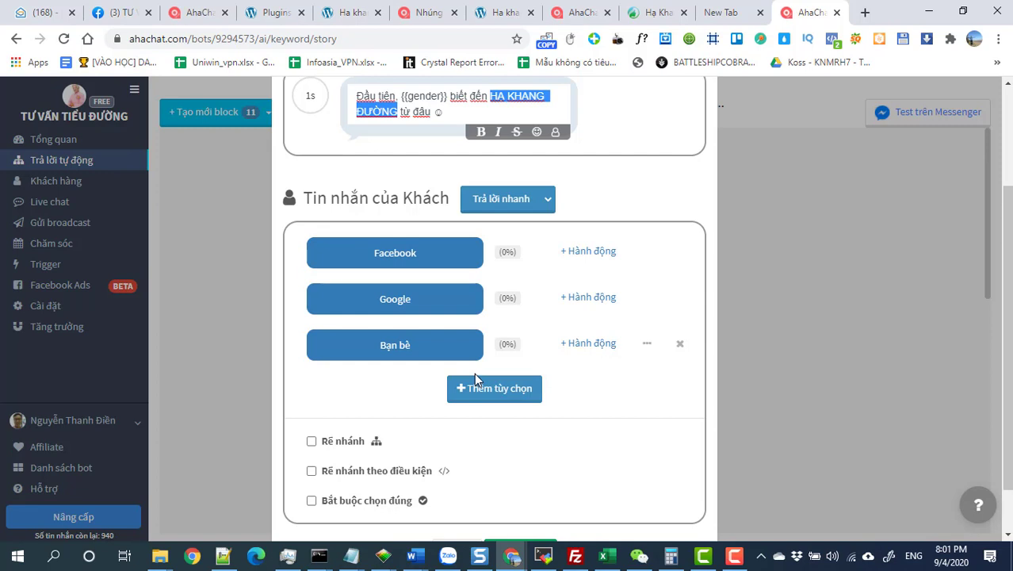
pyautogui.scroll(-2, 475, 376)
pyautogui.click(529, 493)
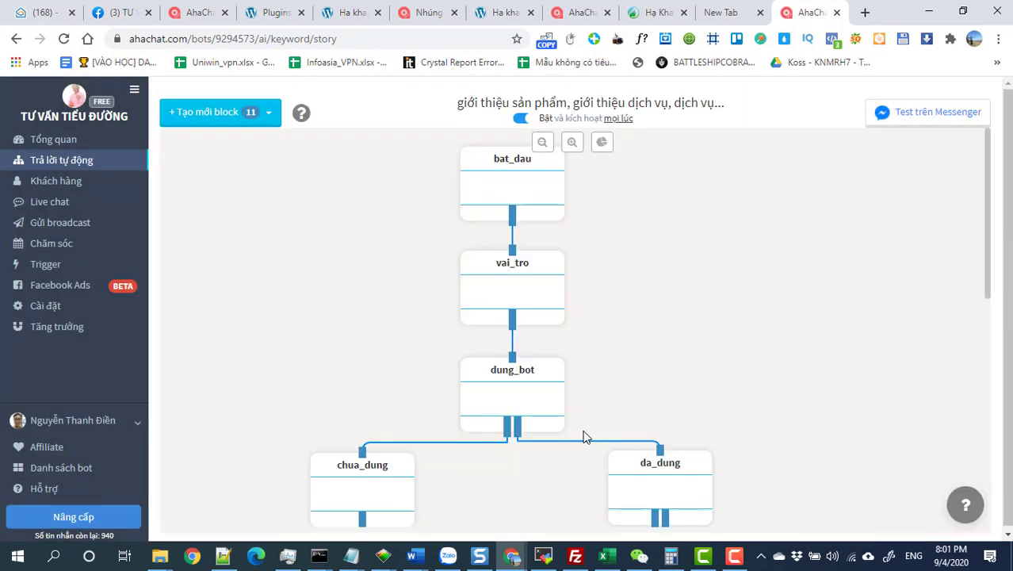
pyautogui.click(508, 295)
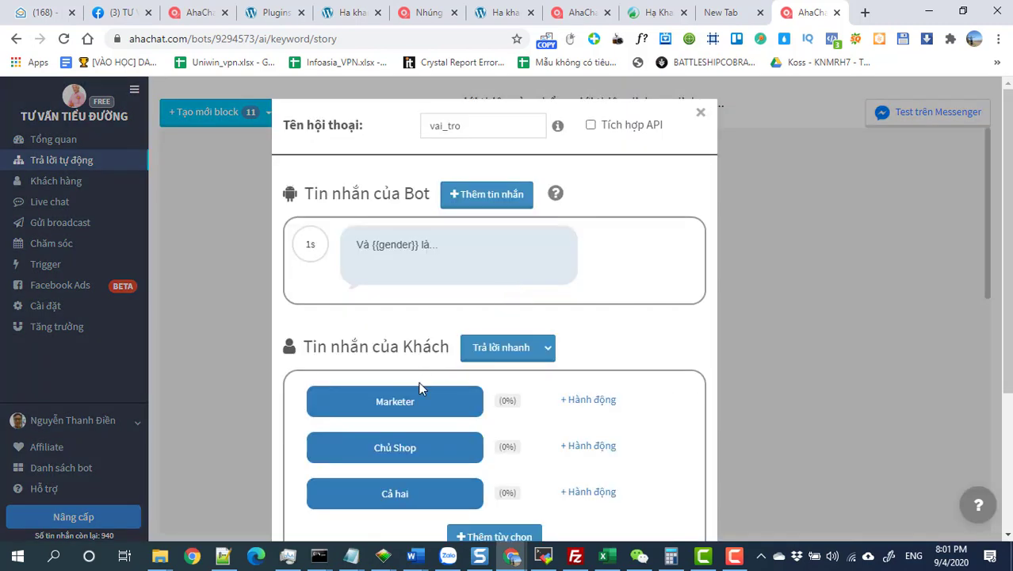
pyautogui.scroll(-1, 413, 396)
pyautogui.click(363, 326)
pyautogui.press('BackSpace')
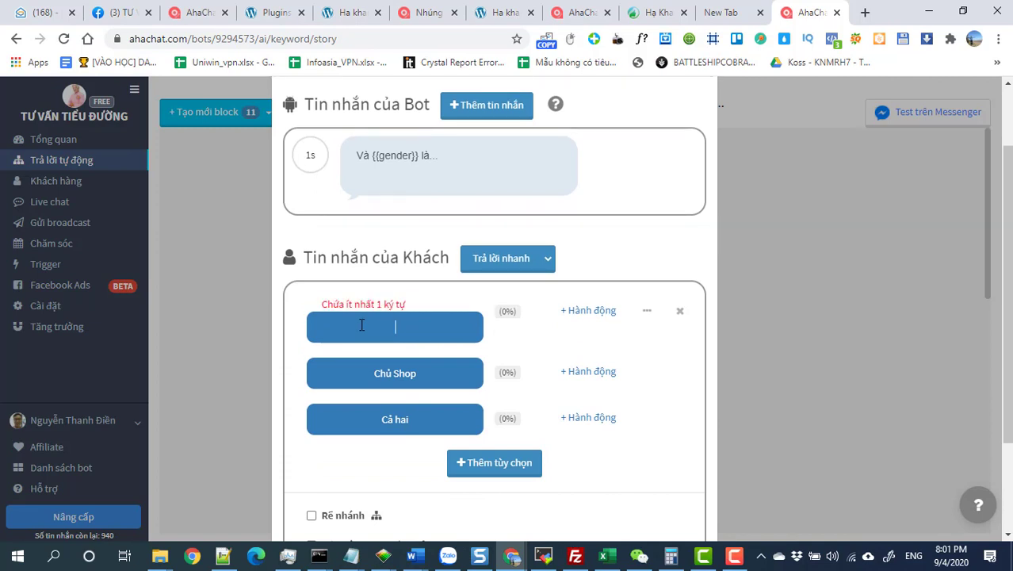
pyautogui.write('NHÀ')
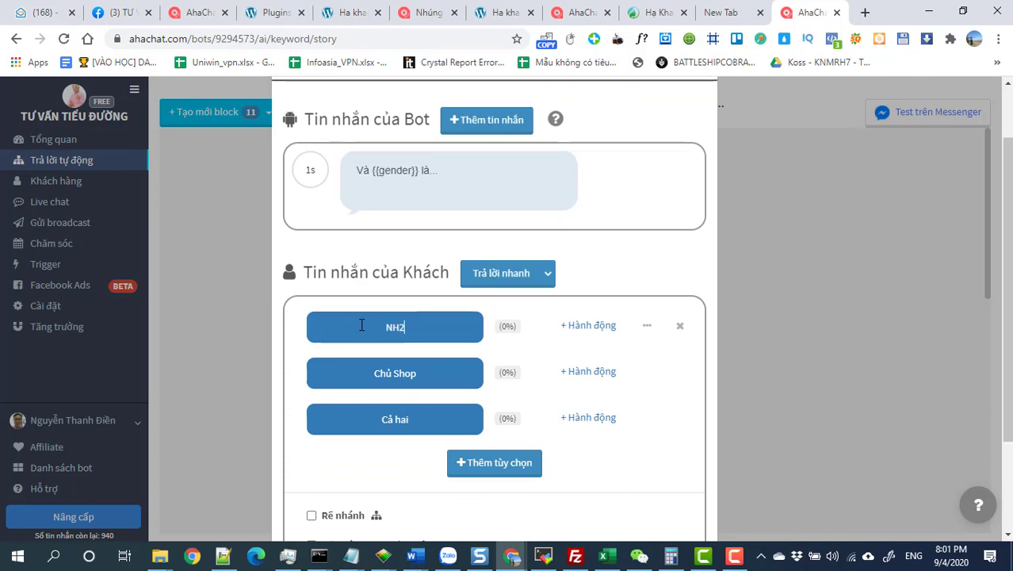
pyautogui.write(' THUOC')
pyautogui.click(407, 380)
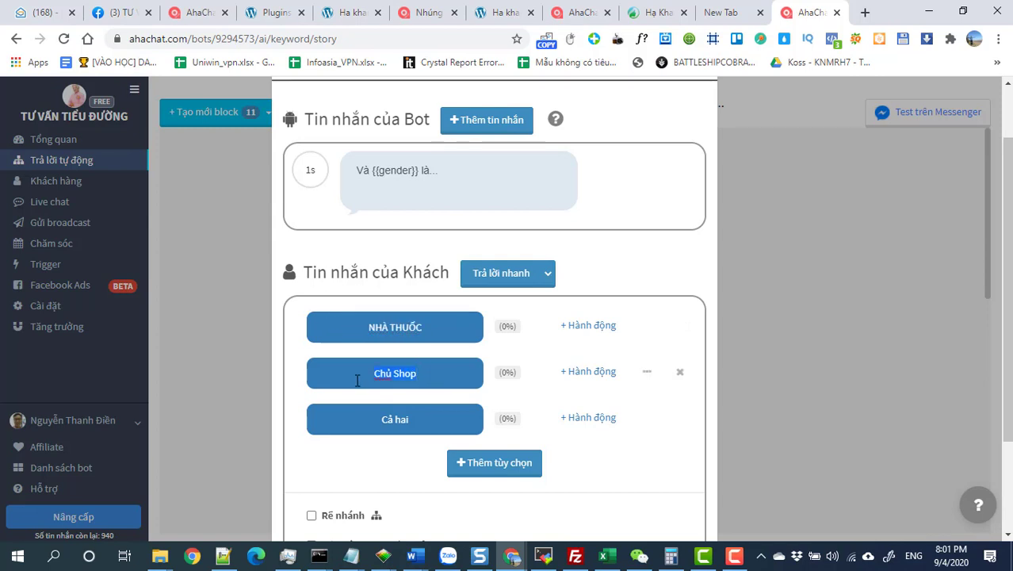
pyautogui.press('BackSpace')
pyautogui.write('BENEHJ NHAN')
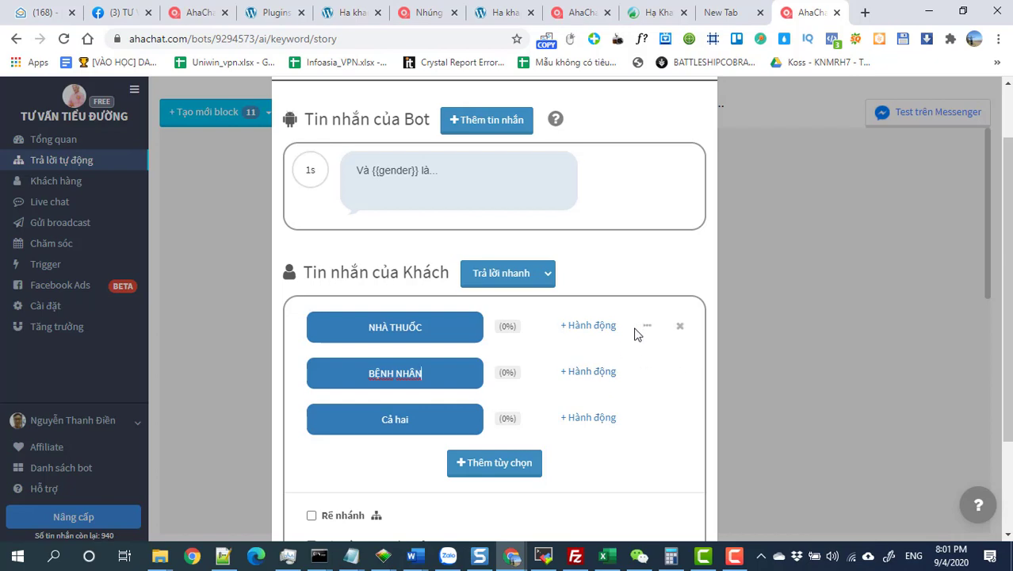
pyautogui.click(600, 329)
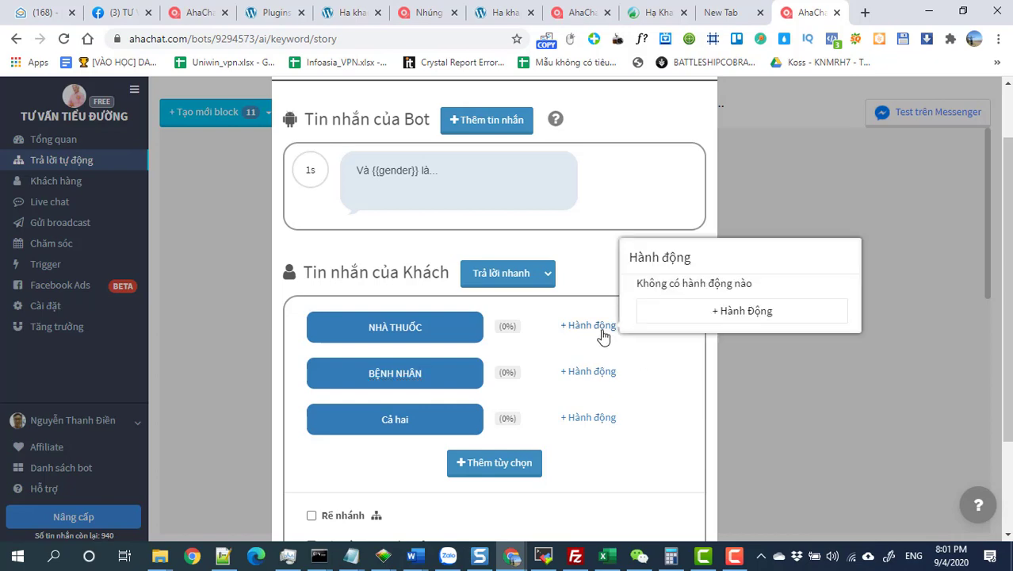
pyautogui.click(761, 364)
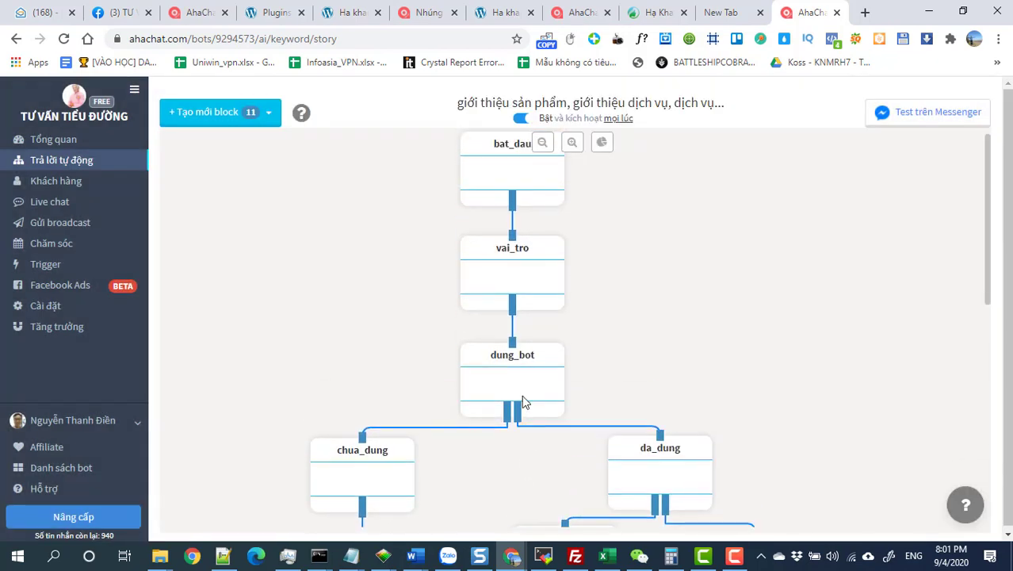
pyautogui.click(504, 298)
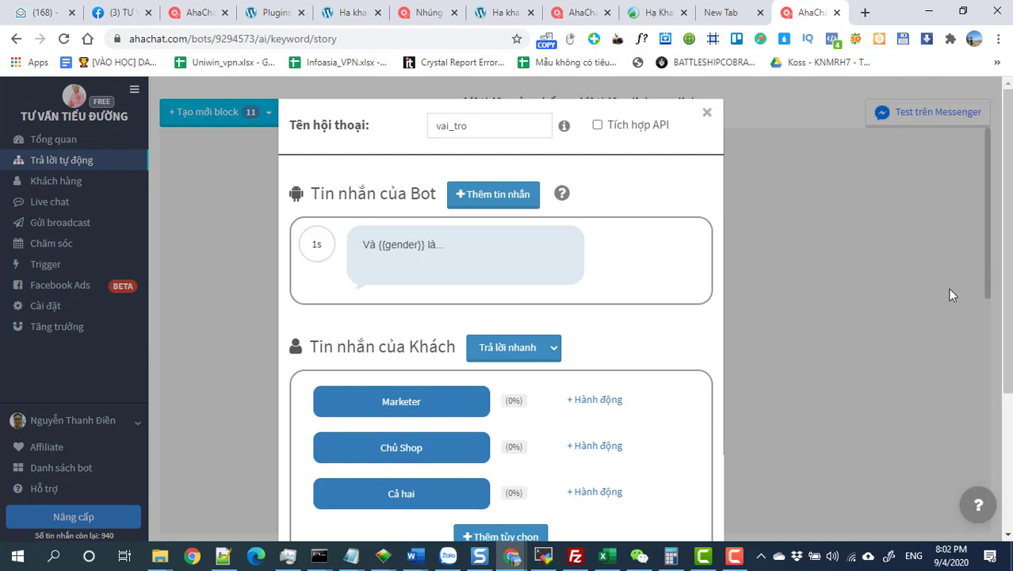
pyautogui.scroll(-3, 673, 417)
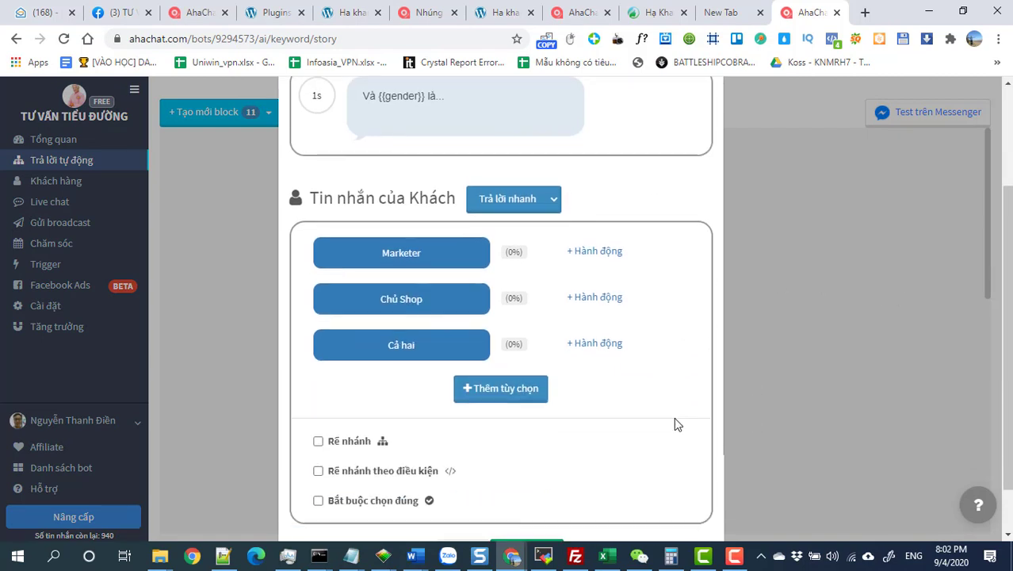
pyautogui.click(922, 331)
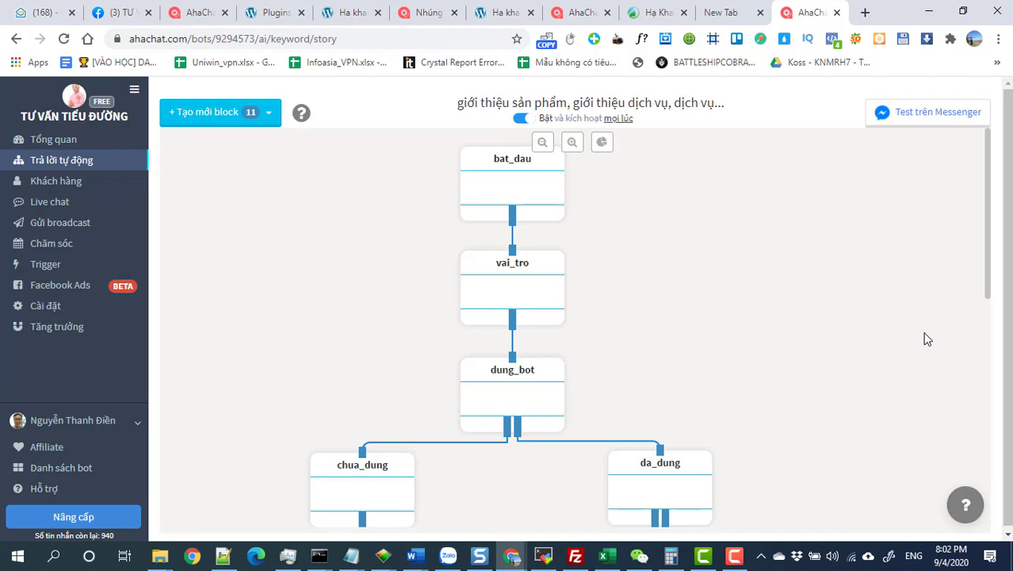
# Step: In the vai_tro block, rename the quick replies "Marketer" and "Chủ Shop" to "NHÀ THUỐC" and "BỆNH NHÂN", and save the block
pyautogui.click(511, 302)
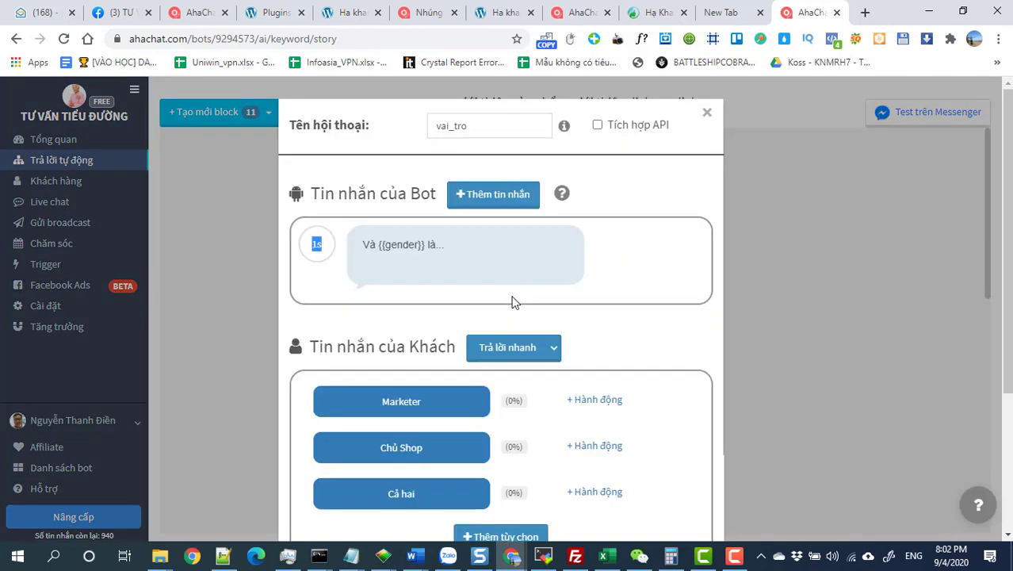
pyautogui.moveTo(436, 396); pyautogui.dragTo(354, 404)
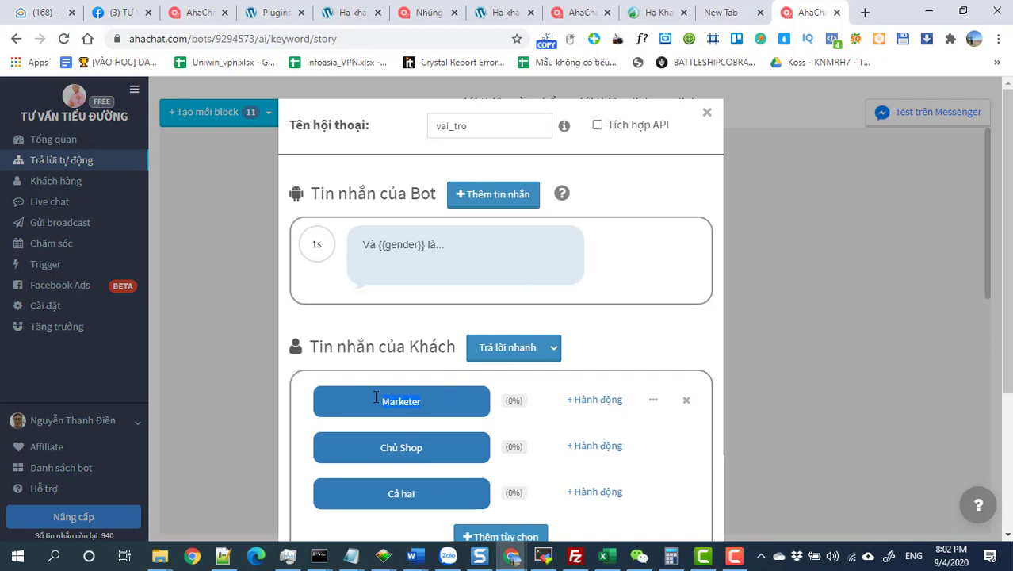
pyautogui.write('NHÀ THUỐC')
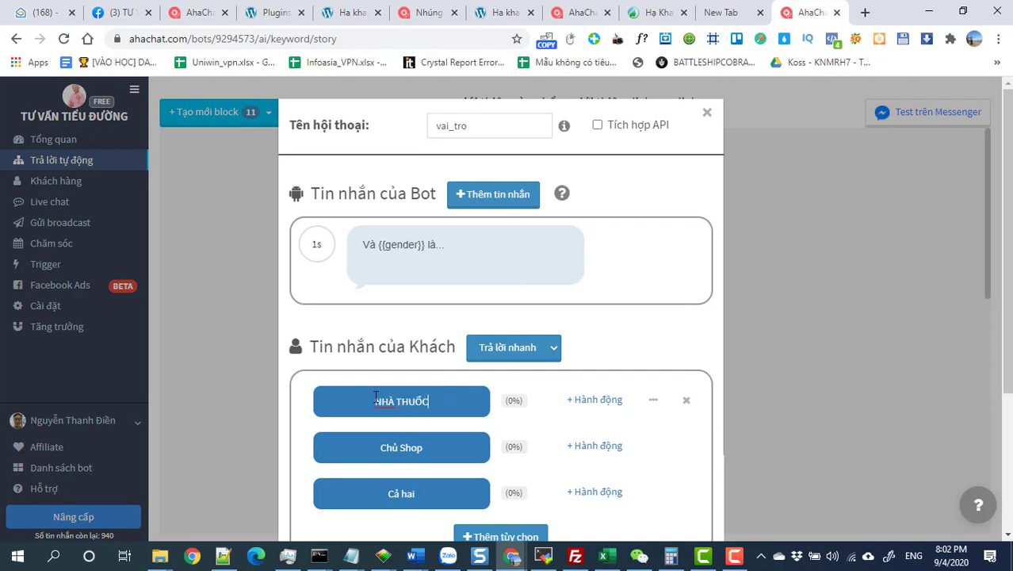
pyautogui.scroll(-2, 375, 397)
pyautogui.moveTo(435, 293); pyautogui.dragTo(355, 291)
pyautogui.write('BỆNH')
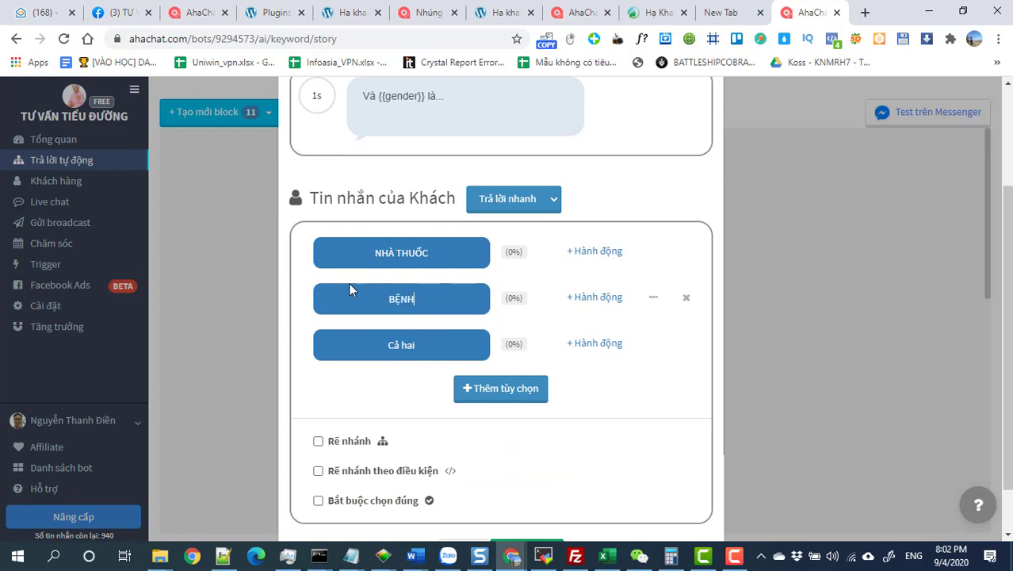
pyautogui.write(' NHAAN')
pyautogui.scroll(-1, 515, 454)
pyautogui.click(525, 495)
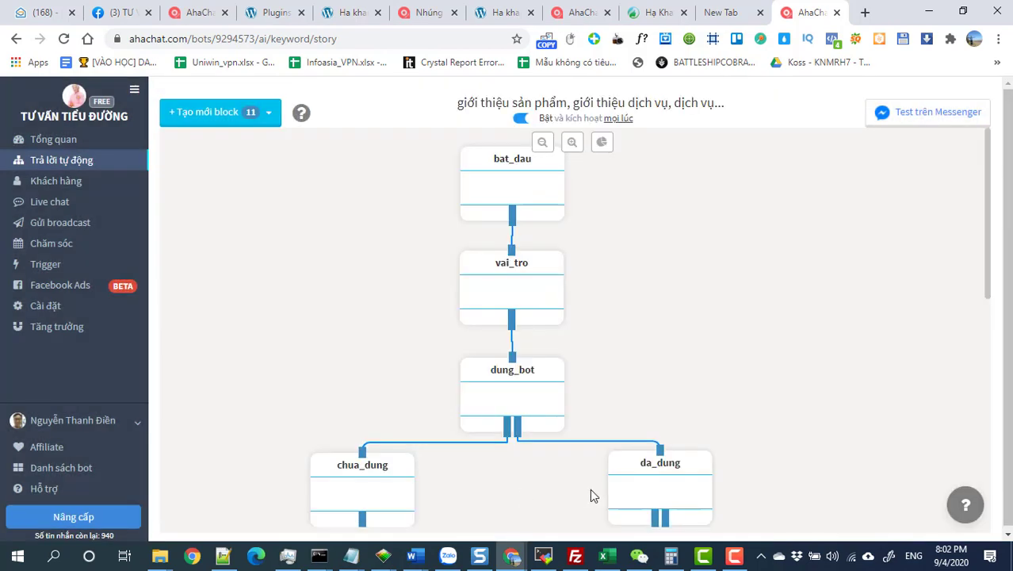
# Step: Replace "chatbot" with "HẠ KHANG ĐƯỜNG" in the bot question of the dung_bot block
pyautogui.click(518, 401)
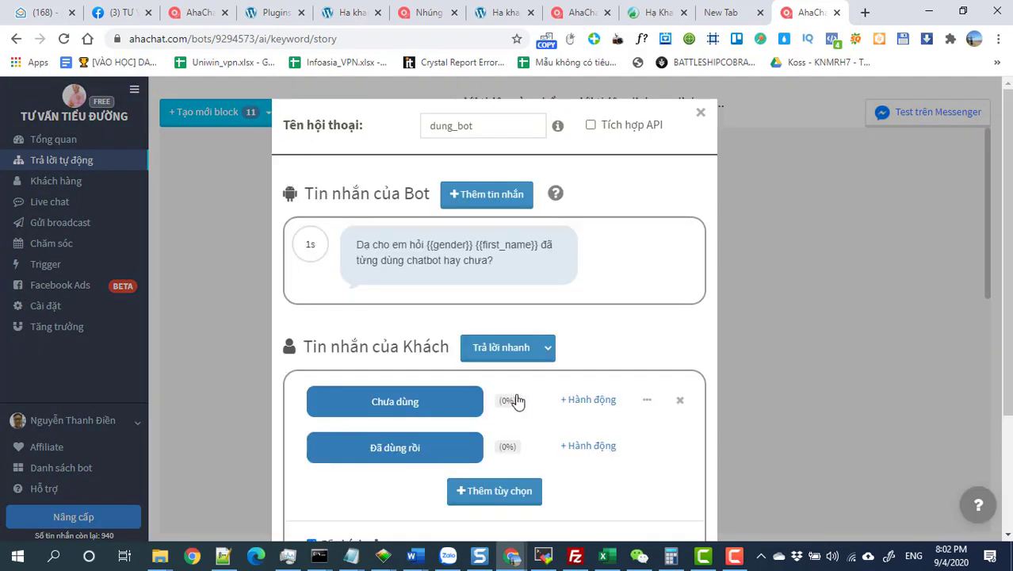
pyautogui.click(436, 240)
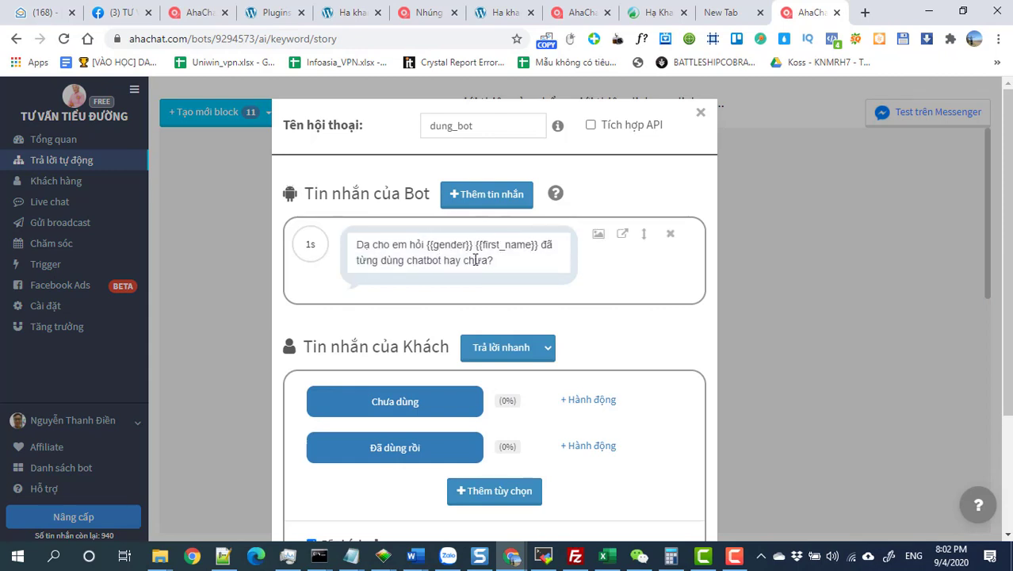
pyautogui.moveTo(440, 261); pyautogui.dragTo(405, 262)
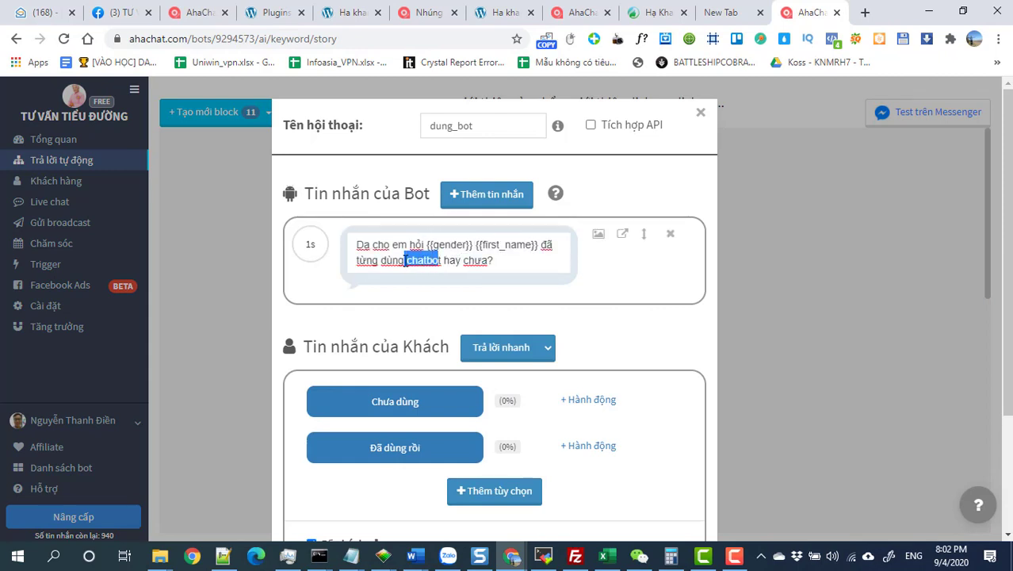
pyautogui.click(420, 261)
pyautogui.doubleClick(420, 262)
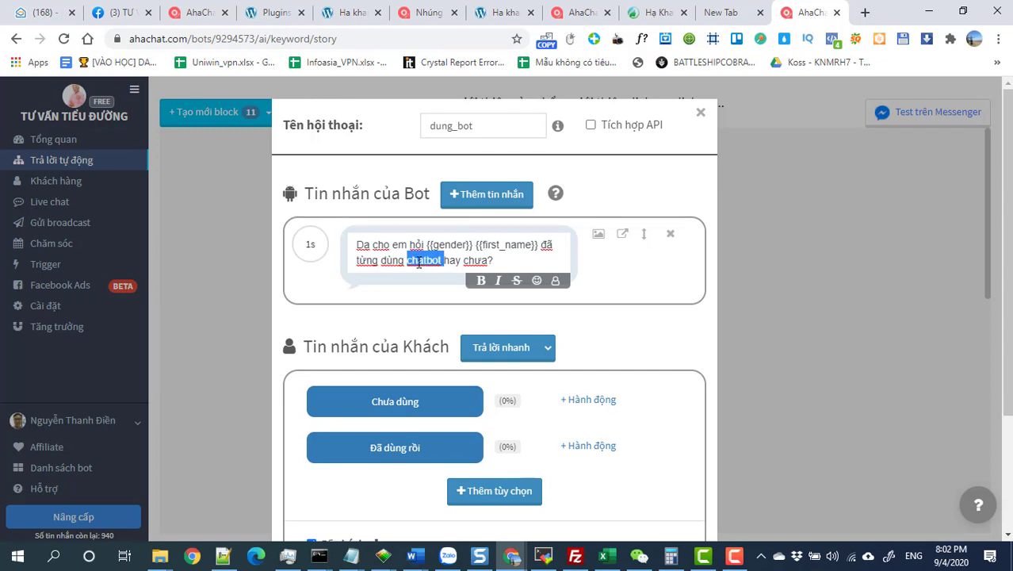
pyautogui.write('HA KHANG ĐƯỜNG')
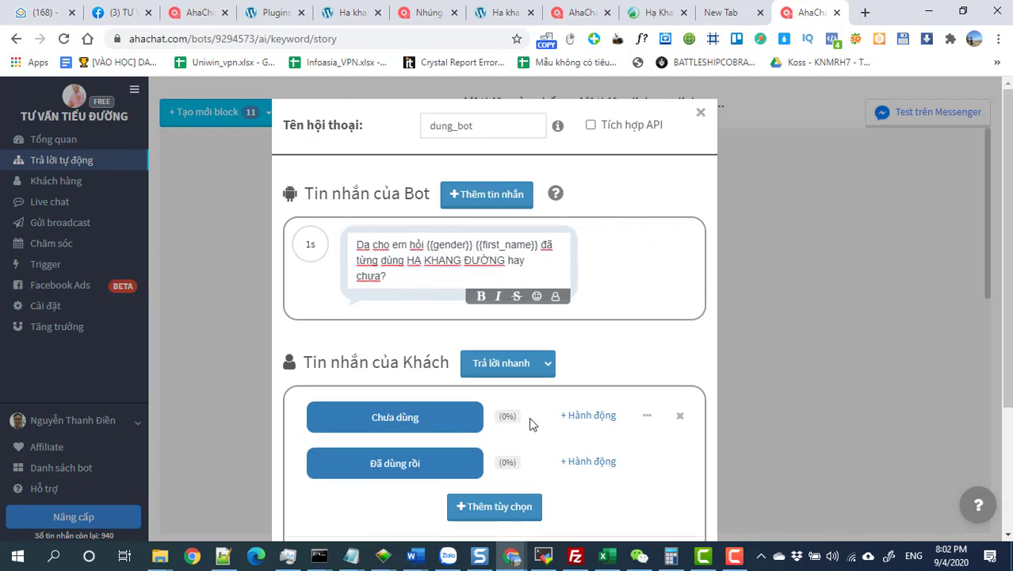
# Step: Check the actions set for the "Chưa dùng" quick reply in the dung_bot block and save the block
pyautogui.click(602, 418)
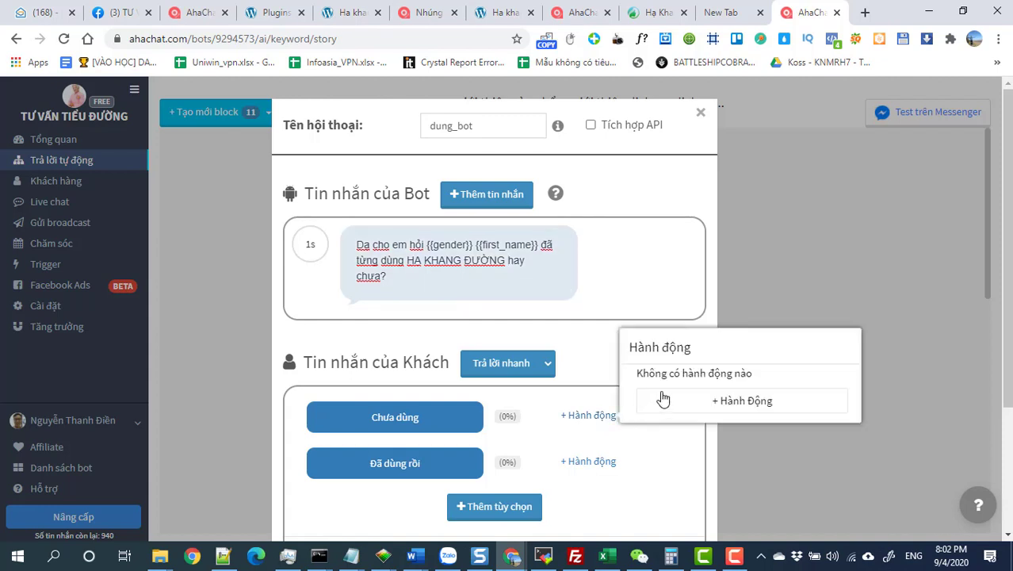
pyautogui.click(656, 457)
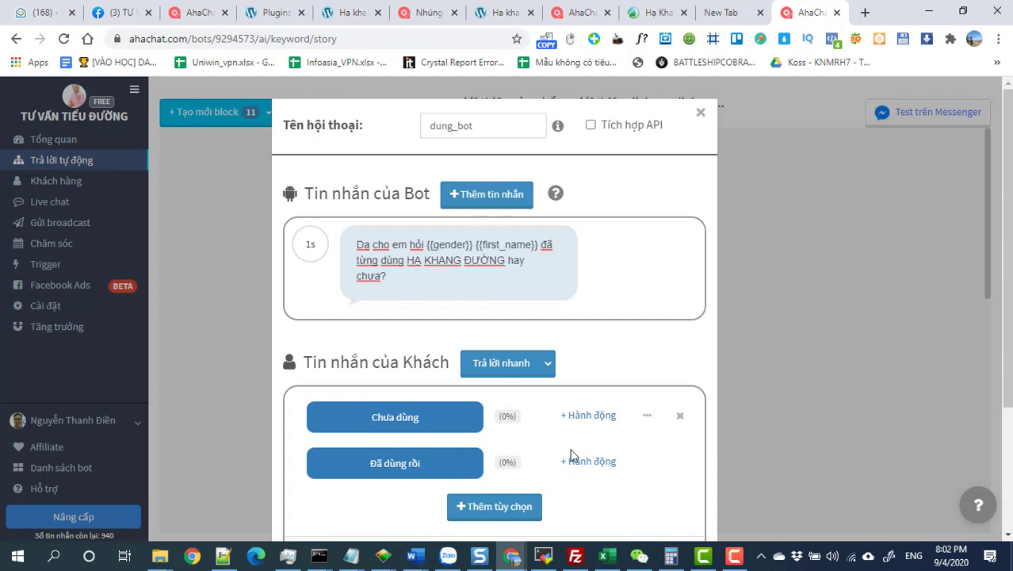
pyautogui.scroll(-3, 569, 453)
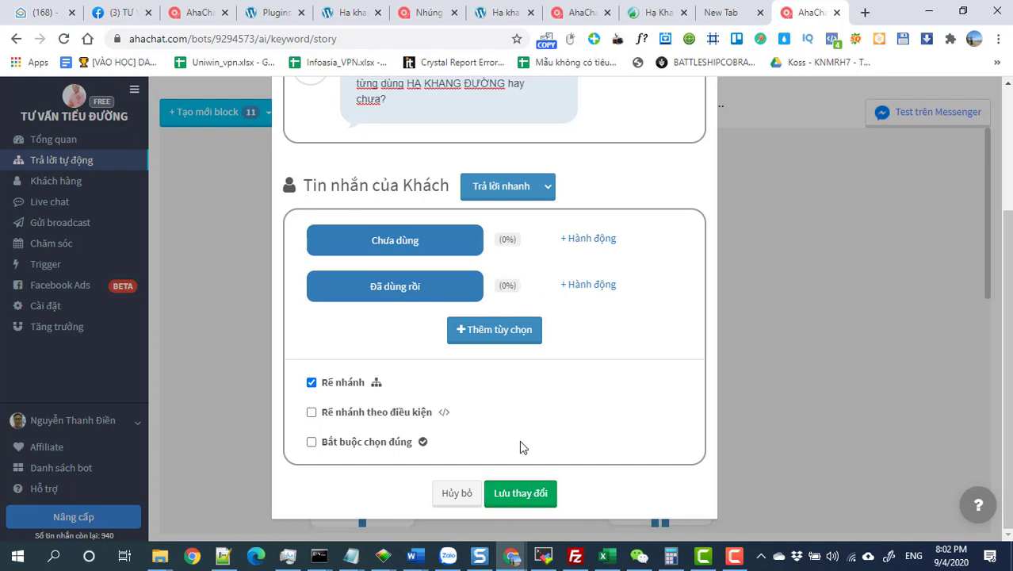
pyautogui.click(516, 492)
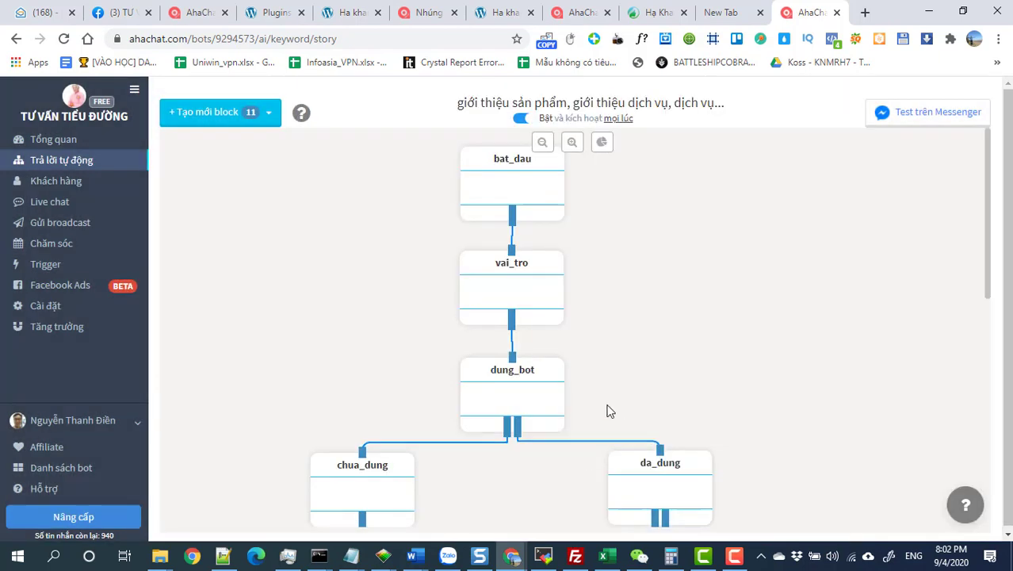
# Step: Reopen the dung_bot block and view the actions available for its "Chưa dùng" quick reply
pyautogui.scroll(-1, 554, 374)
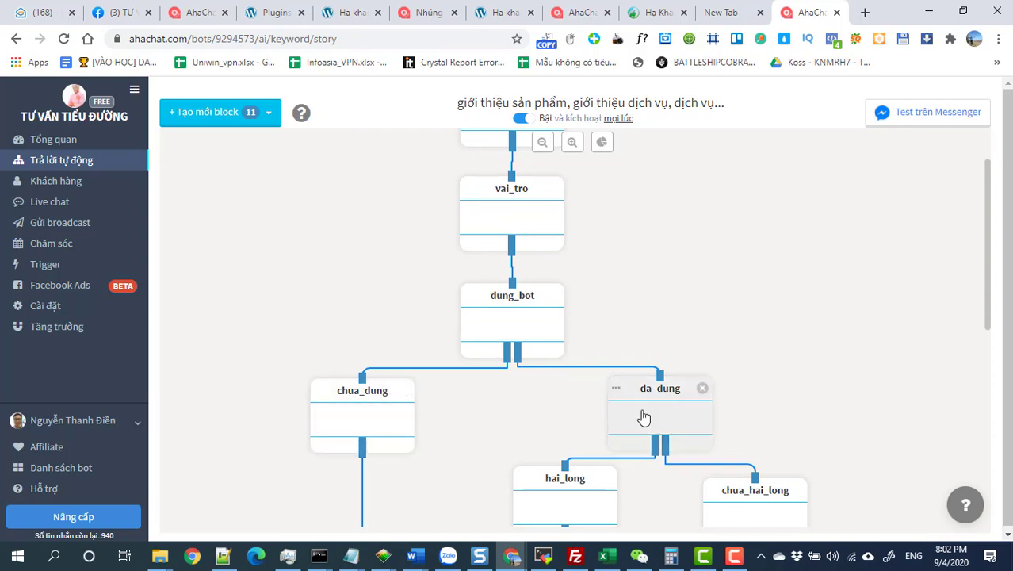
pyautogui.click(499, 342)
pyautogui.scroll(-2, 538, 426)
pyautogui.scroll(-1, 546, 358)
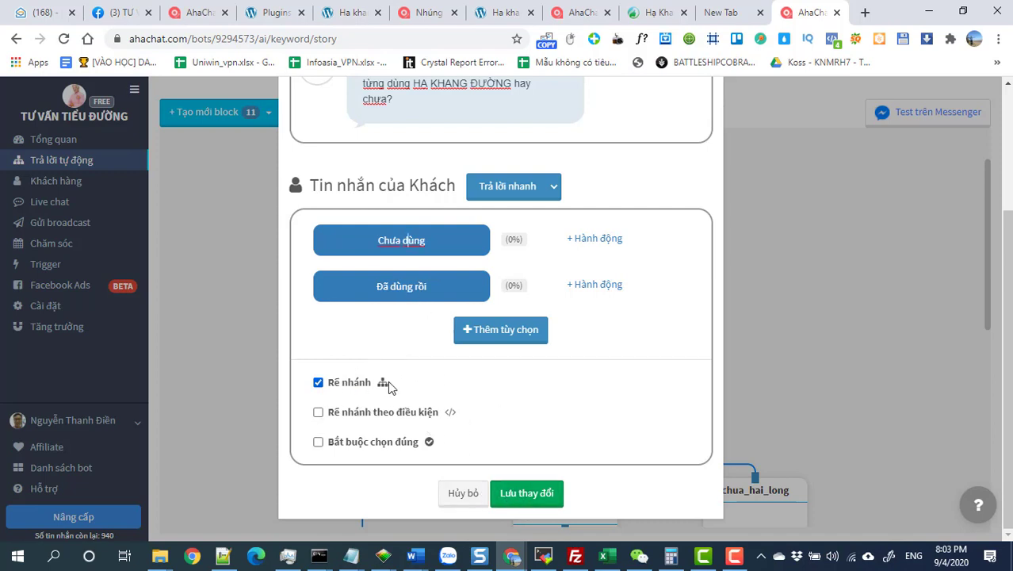
pyautogui.scroll(1, 390, 388)
pyautogui.scroll(-1, 389, 389)
pyautogui.click(603, 241)
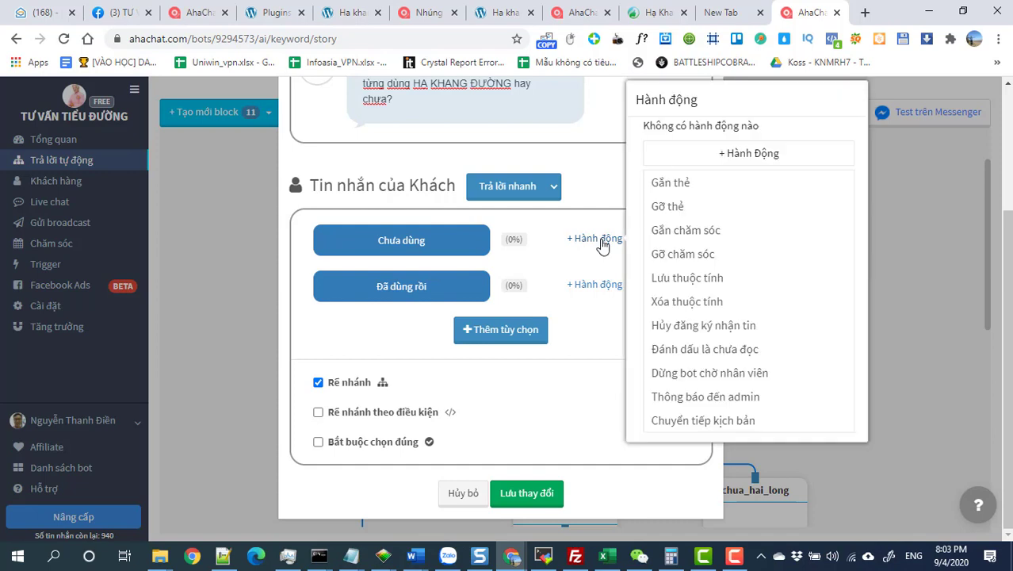
# Step: Try the "Rẽ nhánh theo điều kiện" option in the dung_bot block, and discard the change
pyautogui.click(568, 414)
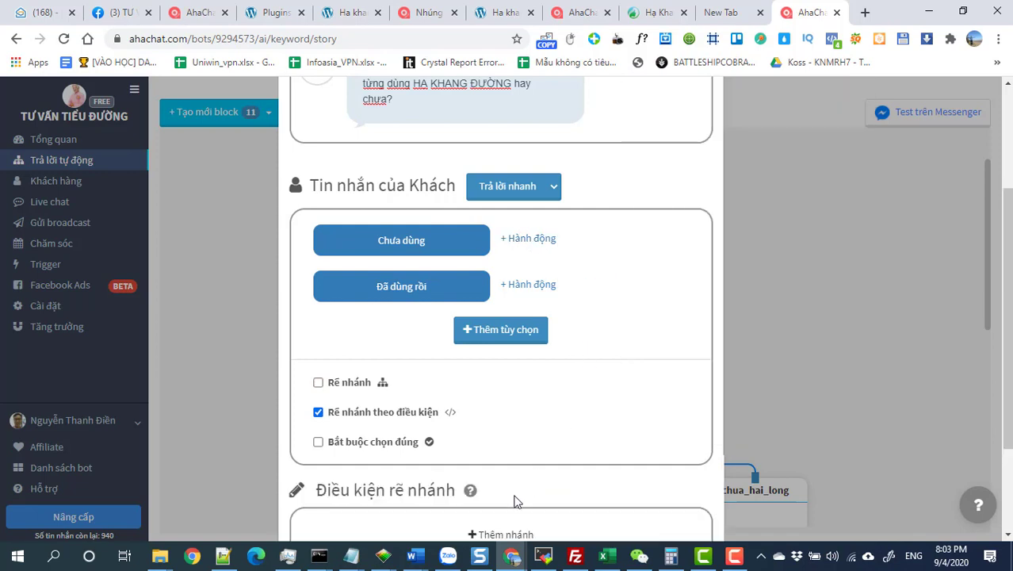
pyautogui.scroll(-2, 530, 432)
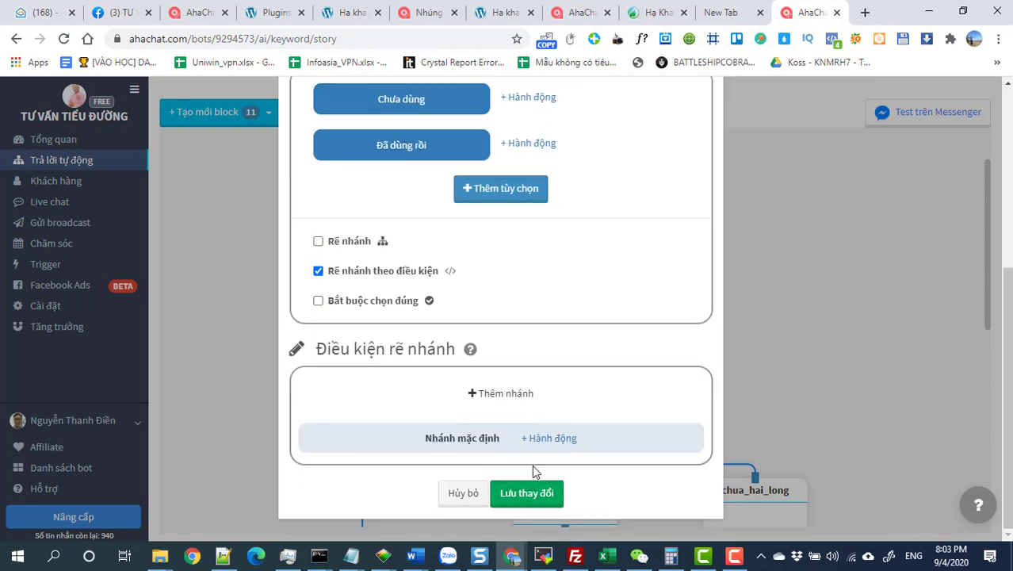
pyautogui.click(464, 493)
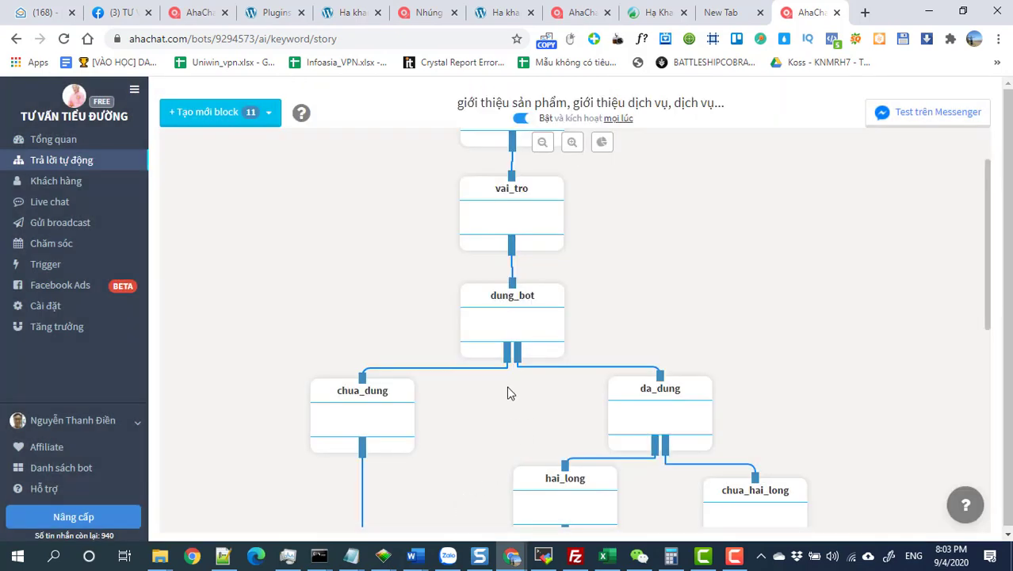
# Step: Review the messages and branching options of the dung_bot block, and close it without saving
pyautogui.click(497, 326)
pyautogui.scroll(-3, 486, 407)
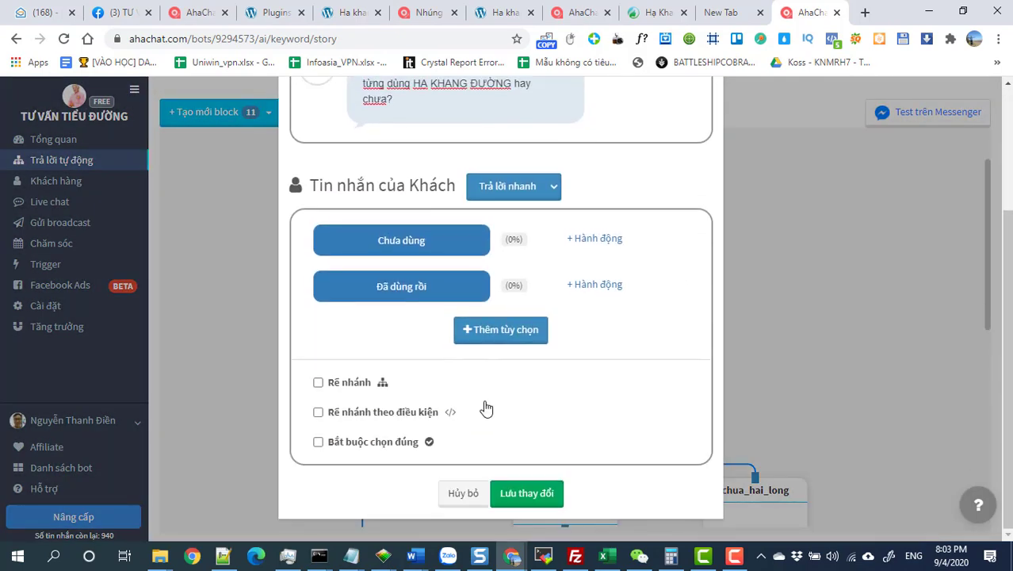
pyautogui.scroll(2, 486, 407)
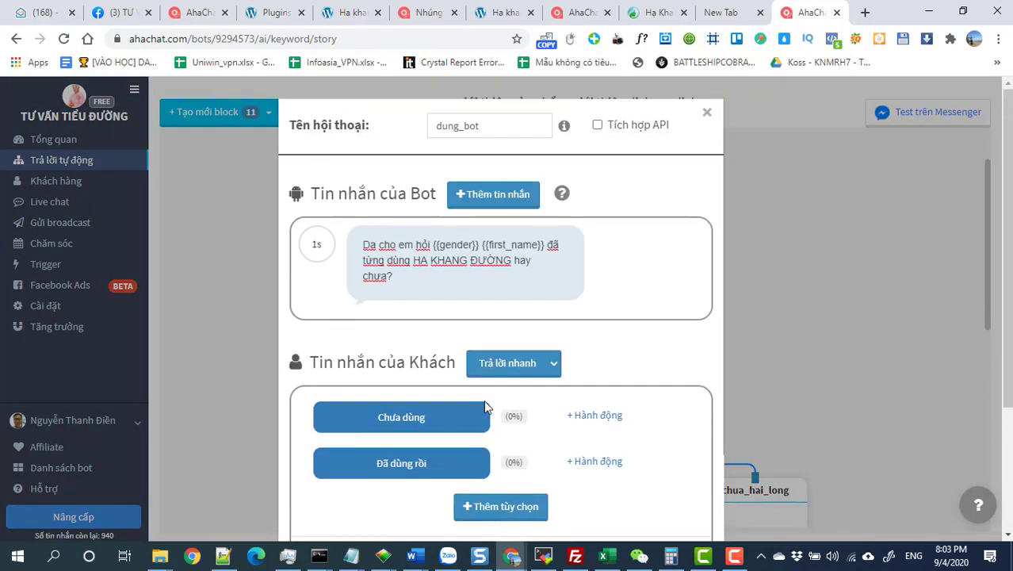
pyautogui.scroll(-3, 486, 407)
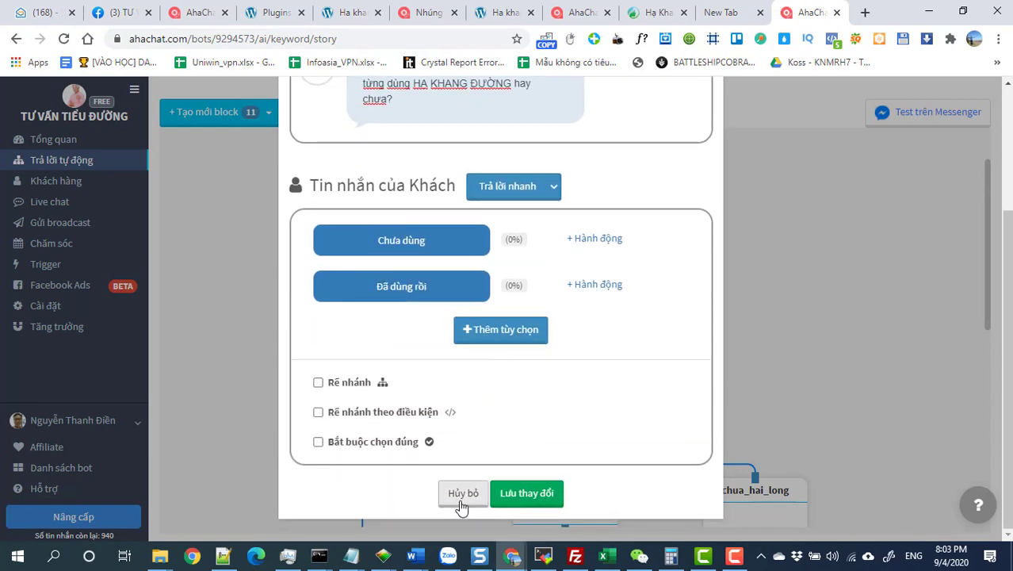
pyautogui.click(461, 501)
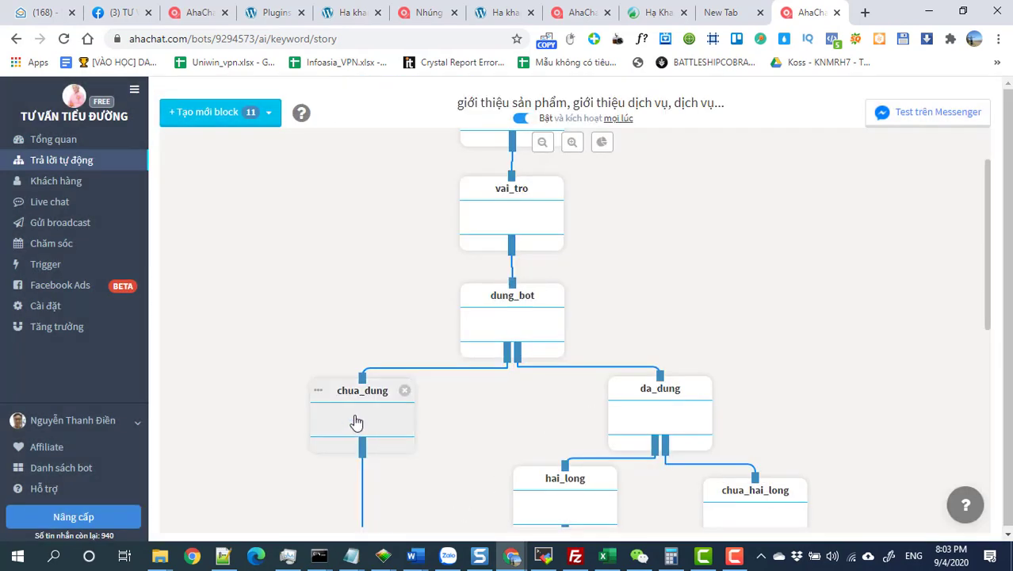
# Step: Open the chua_dung block and replace "chatbot" with "HẠ KHANG ĐƯỜNG" in its first bot message
pyautogui.scroll(-2, 372, 428)
pyautogui.scroll(1, 371, 412)
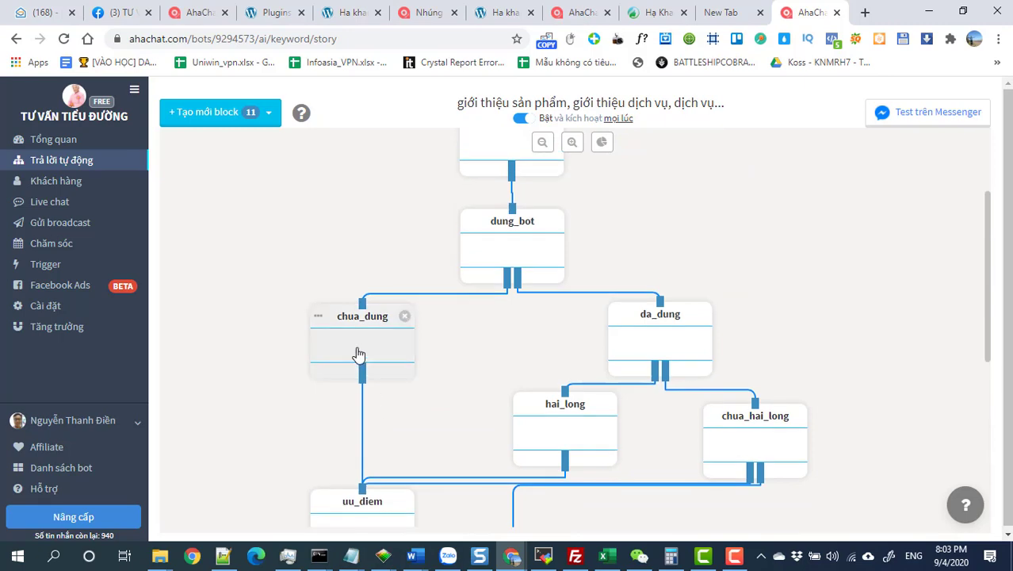
pyautogui.click(358, 354)
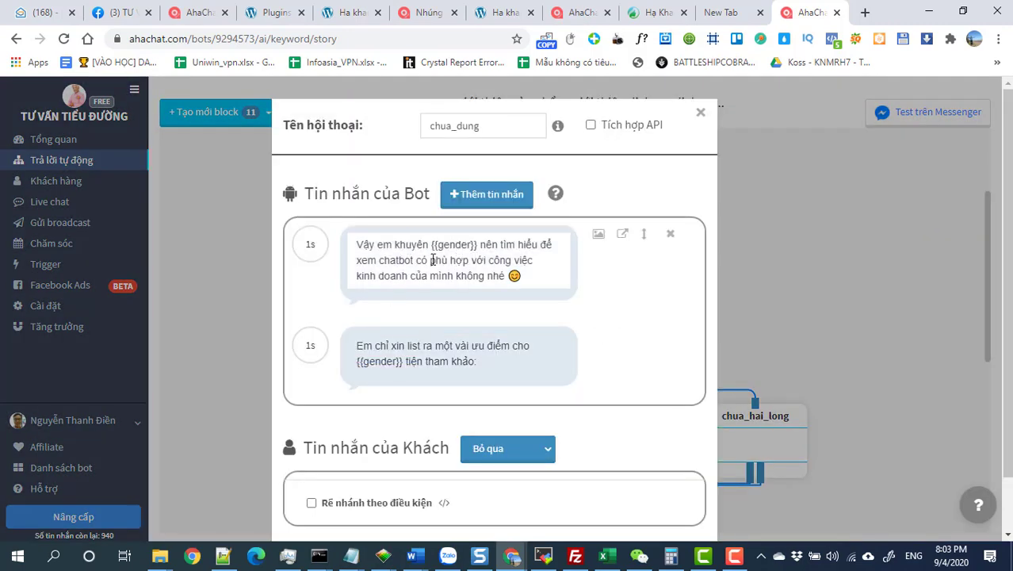
pyautogui.doubleClick(400, 260)
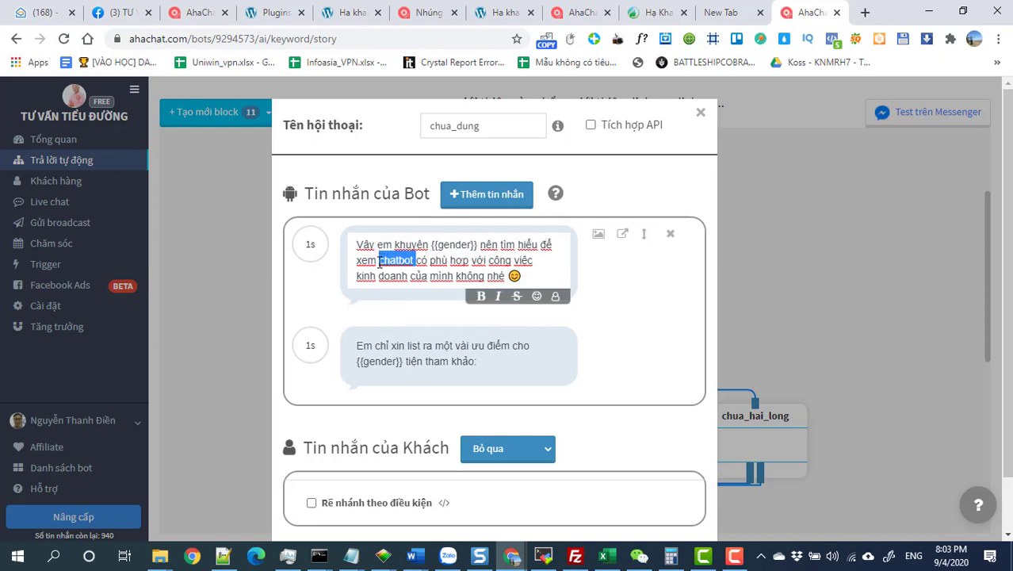
pyautogui.write('HA KHANG ĐƯỜNG')
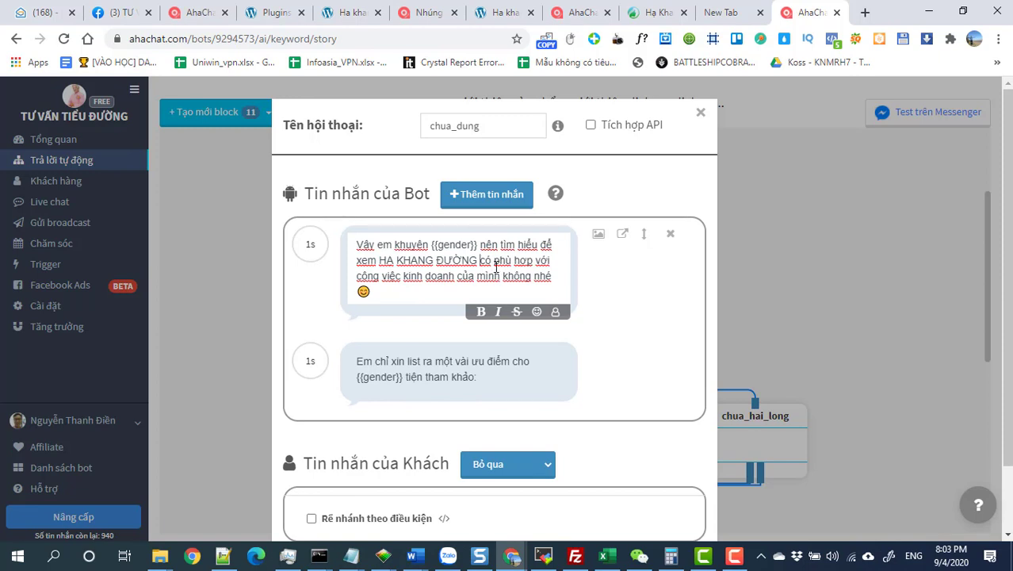
# Step: Replace "có phù hợp với công việc kinh doanh của mình không nhé" with "trước khi dùng" in the first bot message
pyautogui.moveTo(480, 260); pyautogui.dragTo(550, 272)
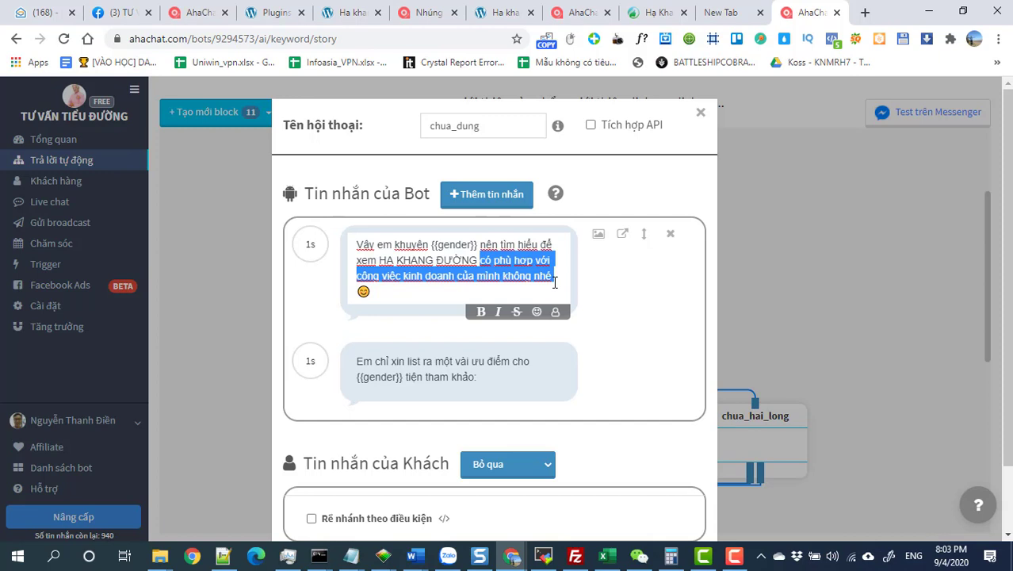
pyautogui.press('BackSpace')
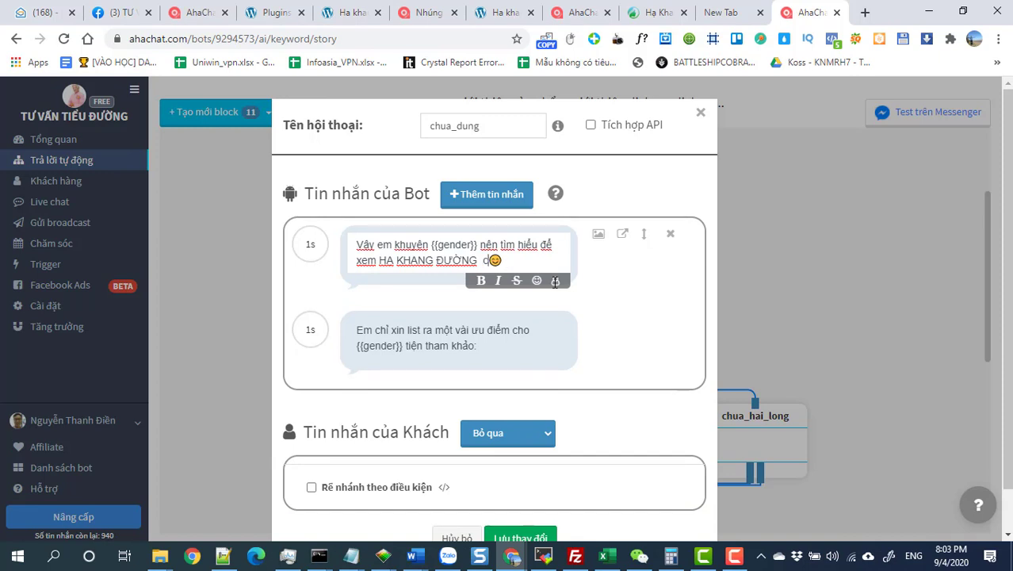
pyautogui.write('truớc khi dun')
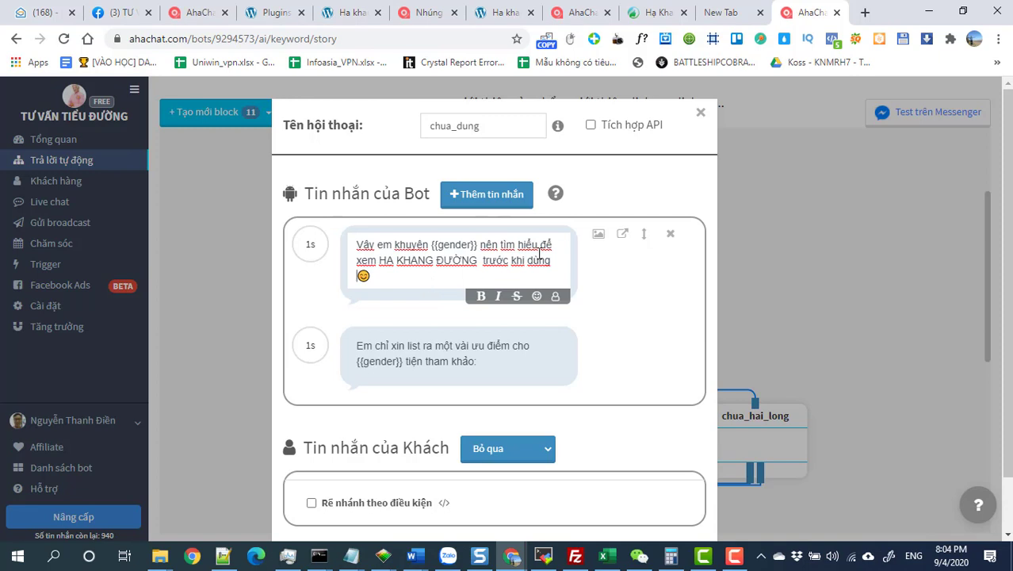
# Step: Replace "để xem" with "kỹ về" in the first bot message of the chua_dung block and save the block
pyautogui.moveTo(545, 248); pyautogui.dragTo(373, 264)
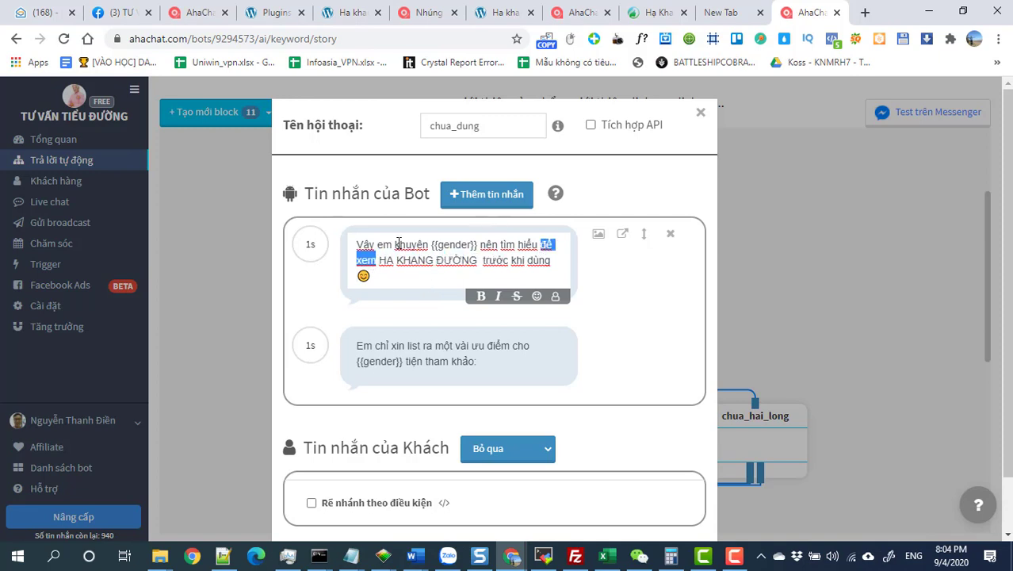
pyautogui.write('kỹ')
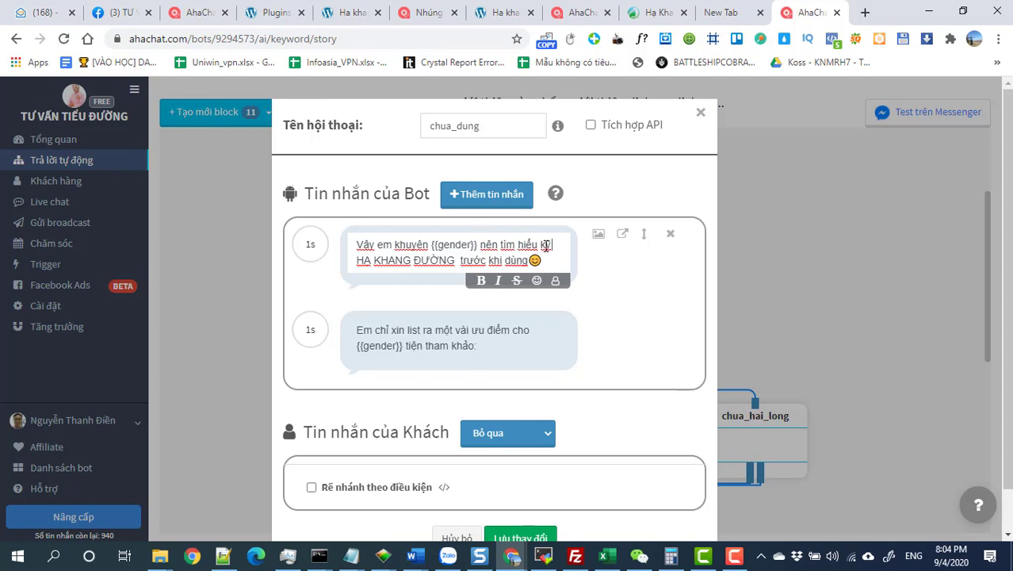
pyautogui.write(' vet')
pyautogui.press('BackSpace')
pyautogui.press('BackSpace')
pyautogui.write('e')
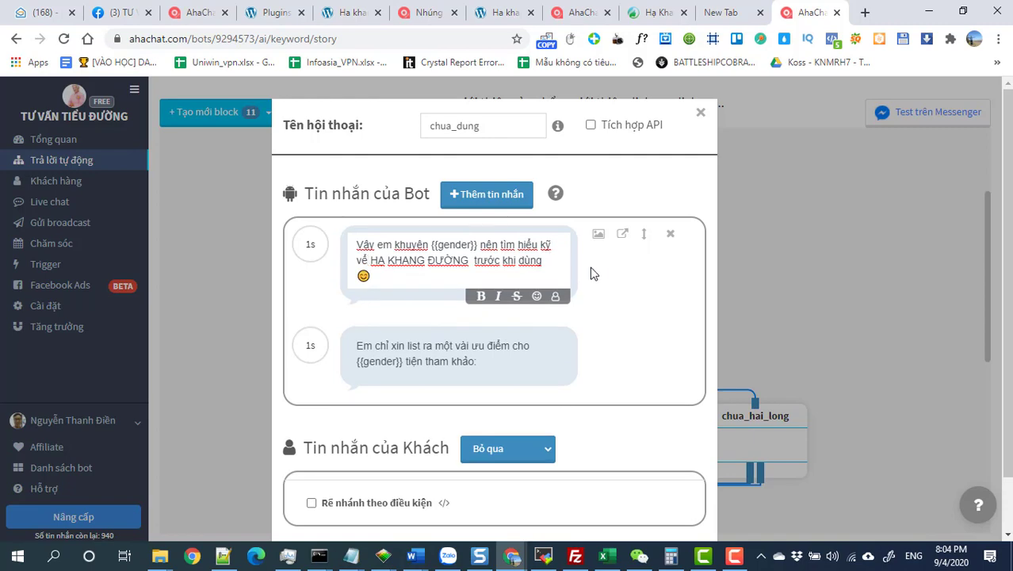
pyautogui.scroll(-2, 590, 381)
pyautogui.click(531, 489)
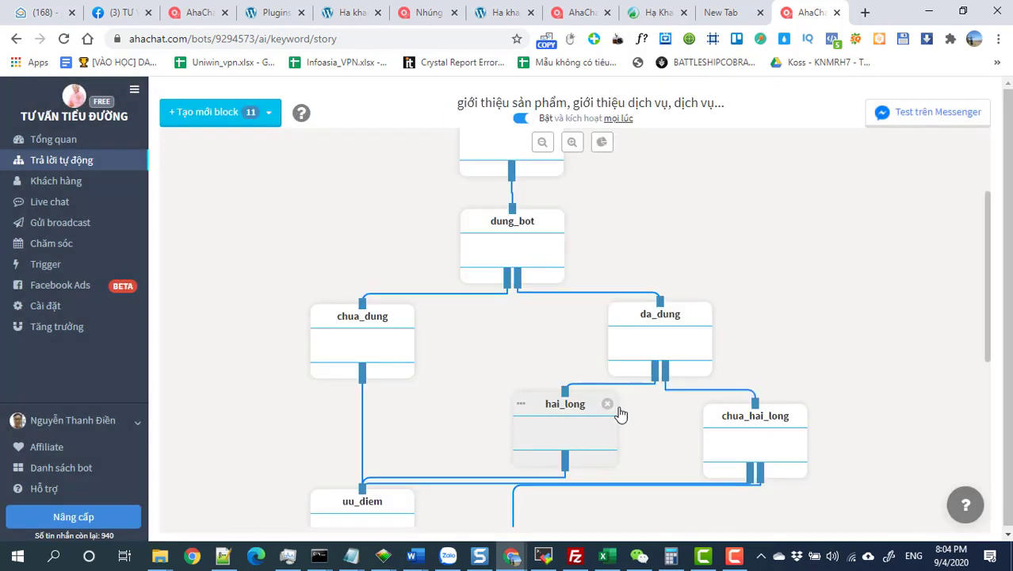
# Step: Open the uu_diem block, and find the "HẠ KHANG ĐƯỜNG LÀ GÌ?" section in the product article on chuyensuckhoesacdep.com
pyautogui.scroll(-1, 378, 366)
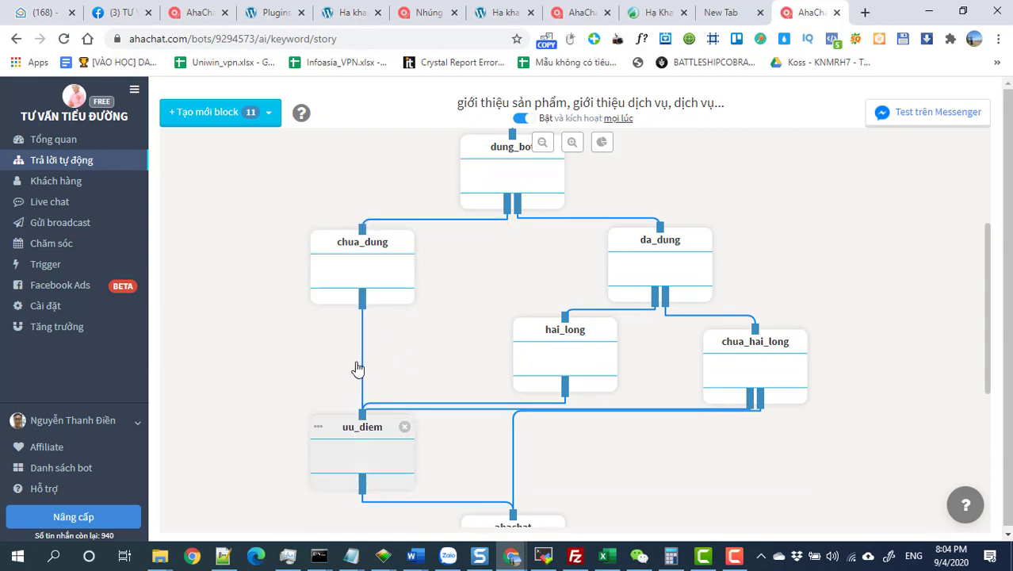
pyautogui.click(361, 465)
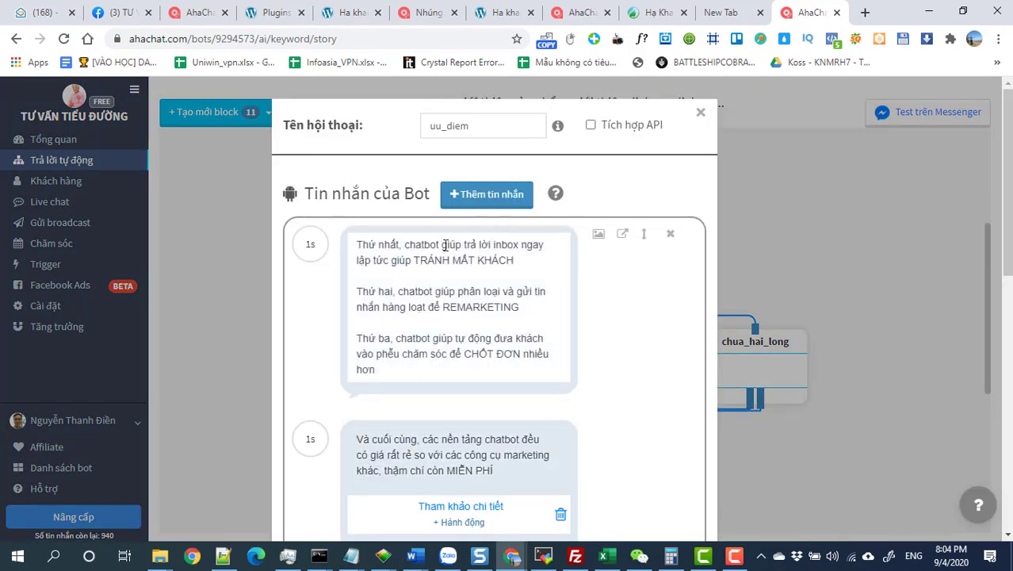
pyautogui.click(648, 17)
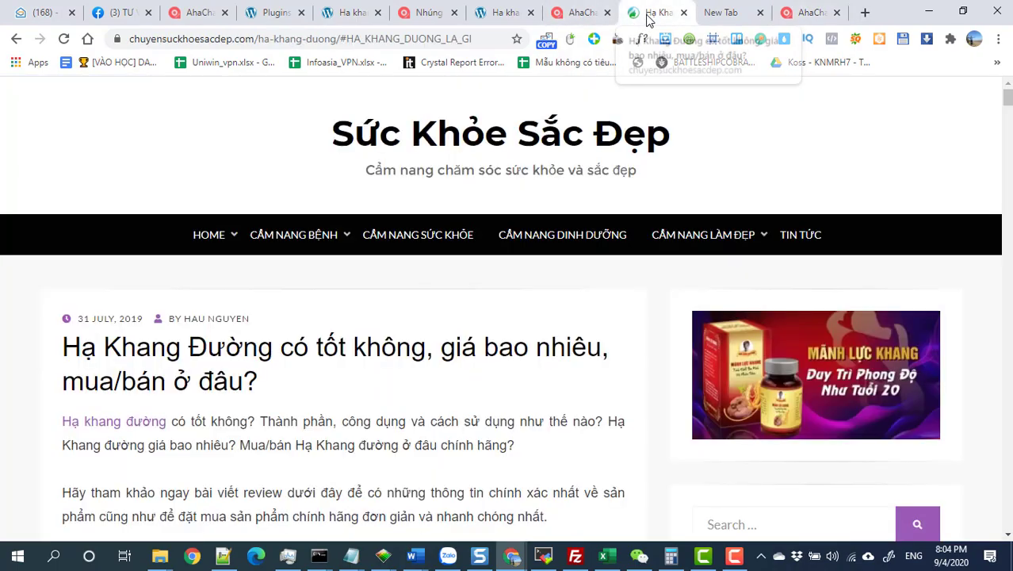
pyautogui.scroll(-20, 254, 349)
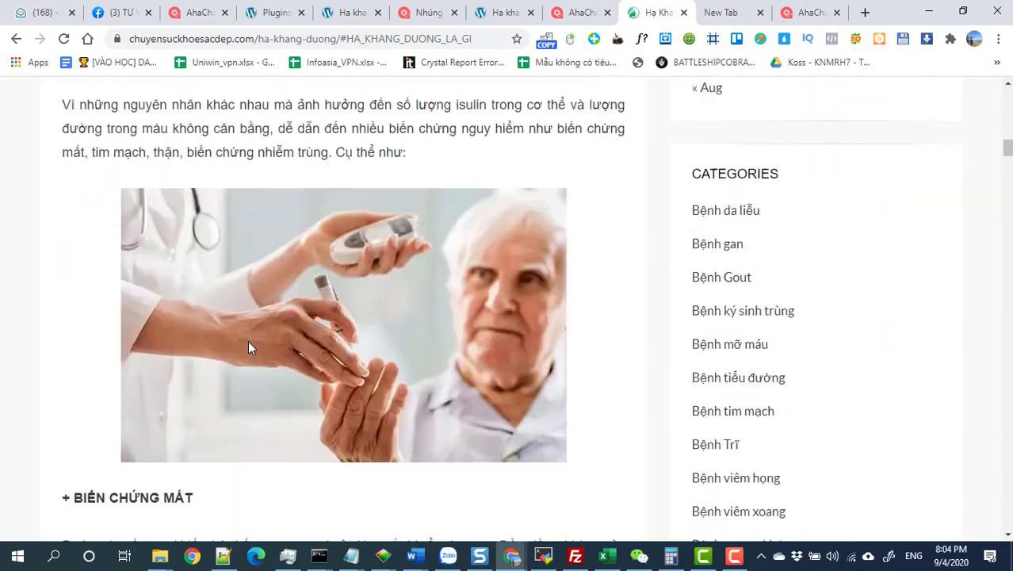
pyautogui.scroll(6, 248, 347)
pyautogui.scroll(-10, 247, 347)
pyautogui.scroll(1, 249, 347)
pyautogui.scroll(-10, 248, 347)
pyautogui.scroll(4, 247, 347)
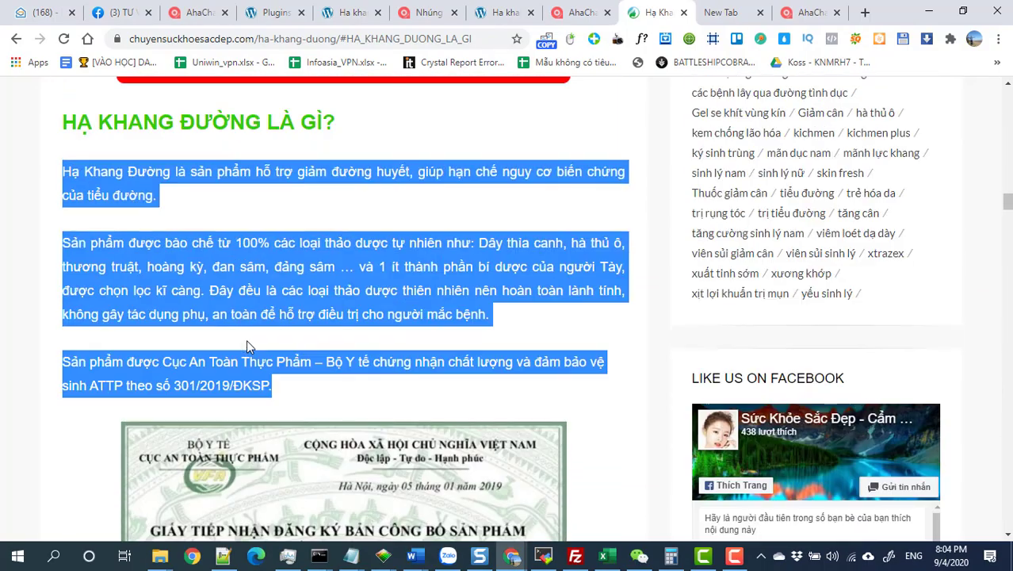
pyautogui.scroll(-3, 247, 347)
pyautogui.scroll(4, 247, 347)
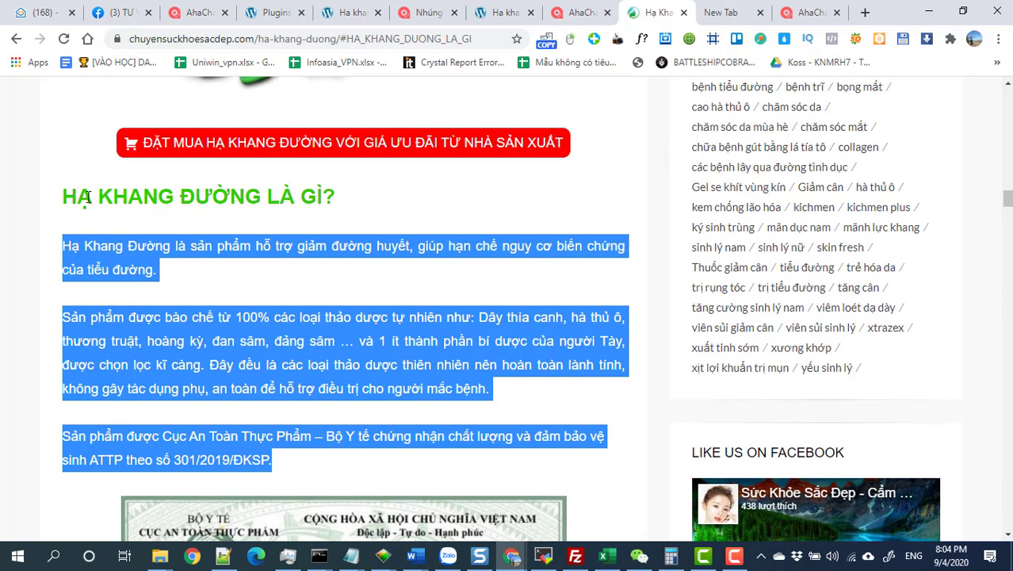
# Step: Copy the heading "HẠ KHANG ĐƯỜNG LÀ GÌ?" from the product article
pyautogui.moveTo(69, 195); pyautogui.dragTo(273, 469)
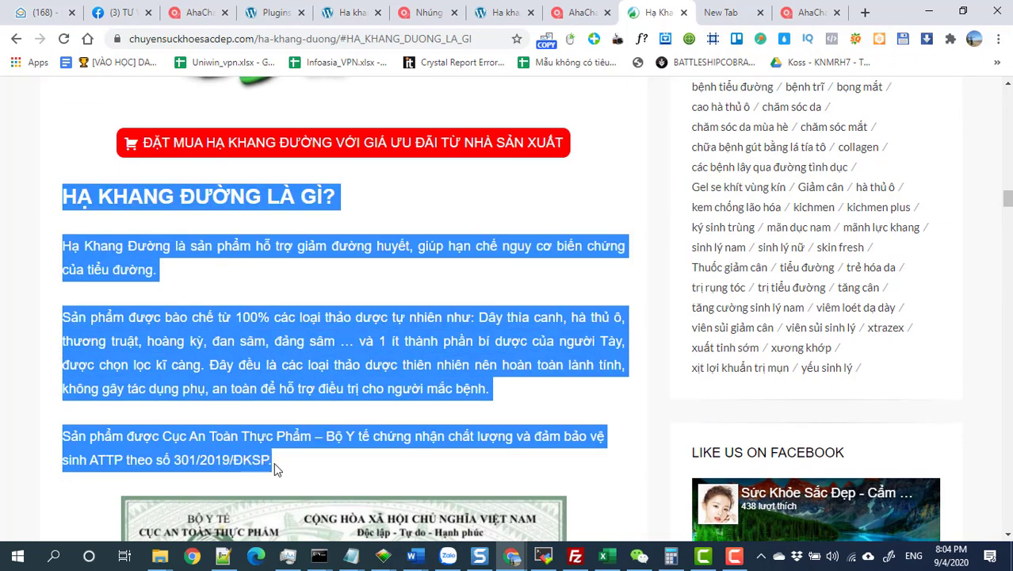
pyautogui.moveTo(65, 196); pyautogui.dragTo(333, 198)
pyautogui.hotkey('ctrl', 'c')
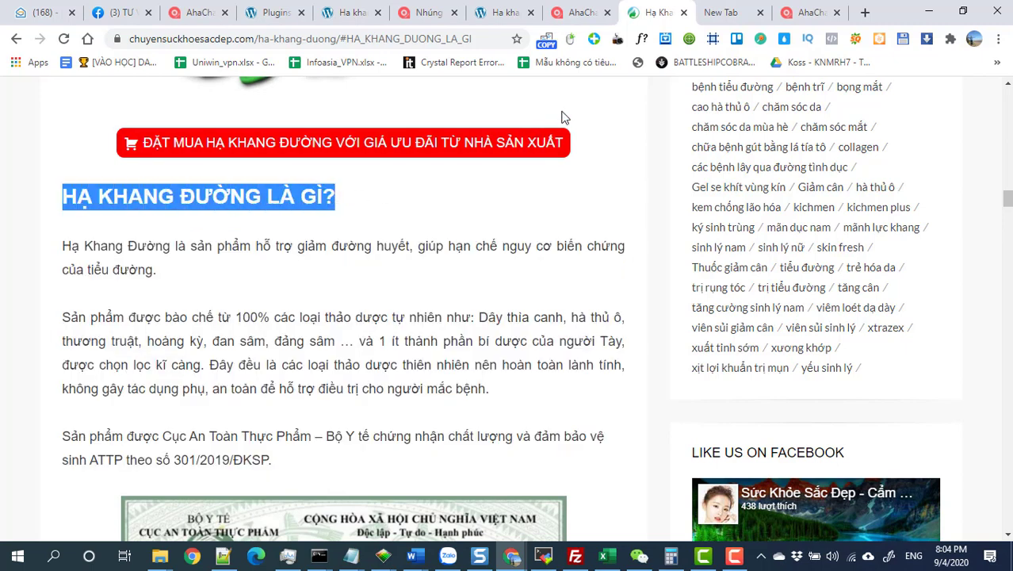
# Step: Return to the uu_diem block and replace everything after "Thứ nhất," in the first bot message with the copied heading "HẠ KHANG ĐƯỜNG LÀ GÌ?"
pyautogui.click(577, 13)
pyautogui.click(425, 13)
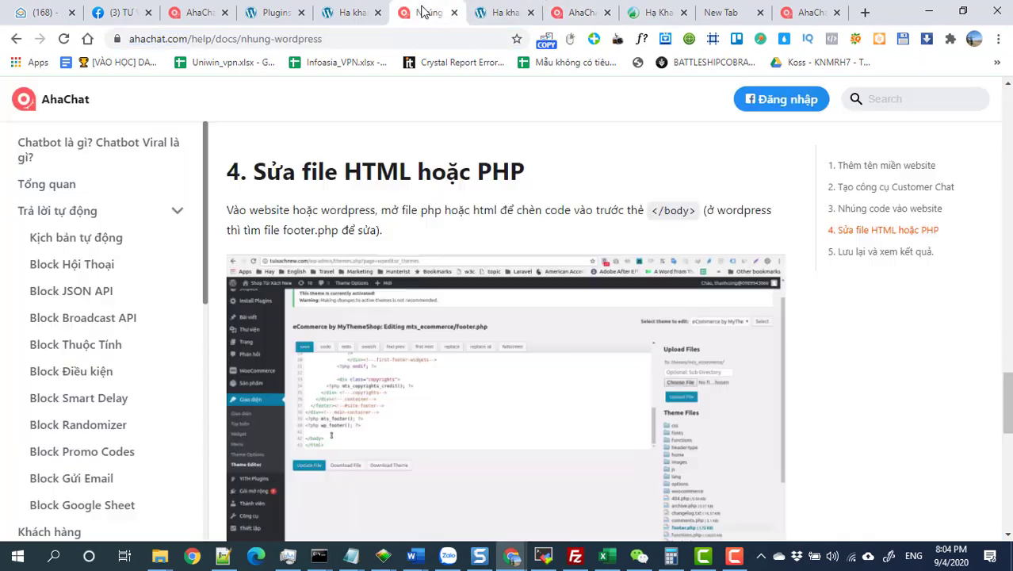
pyautogui.click(581, 12)
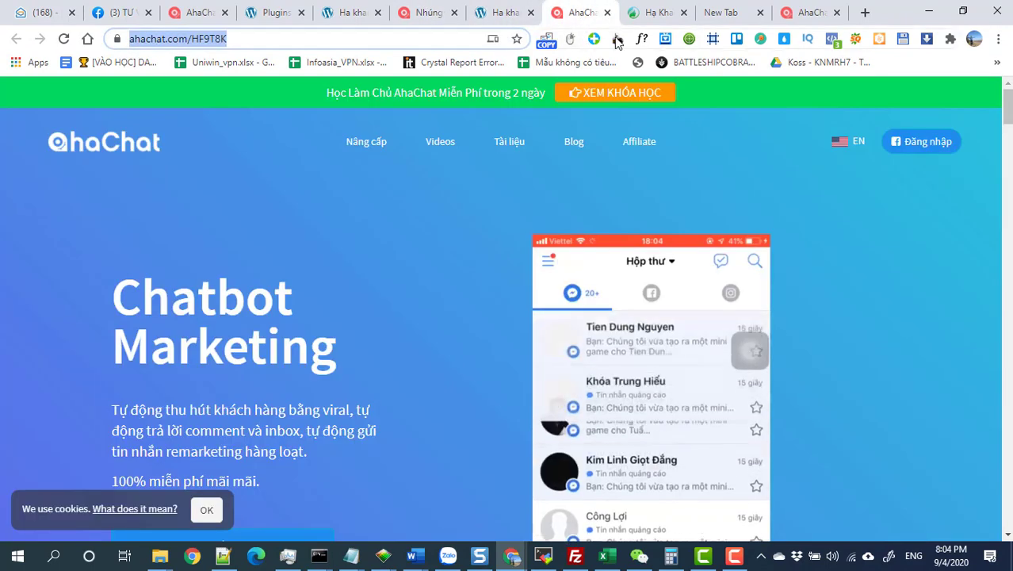
pyautogui.click(809, 13)
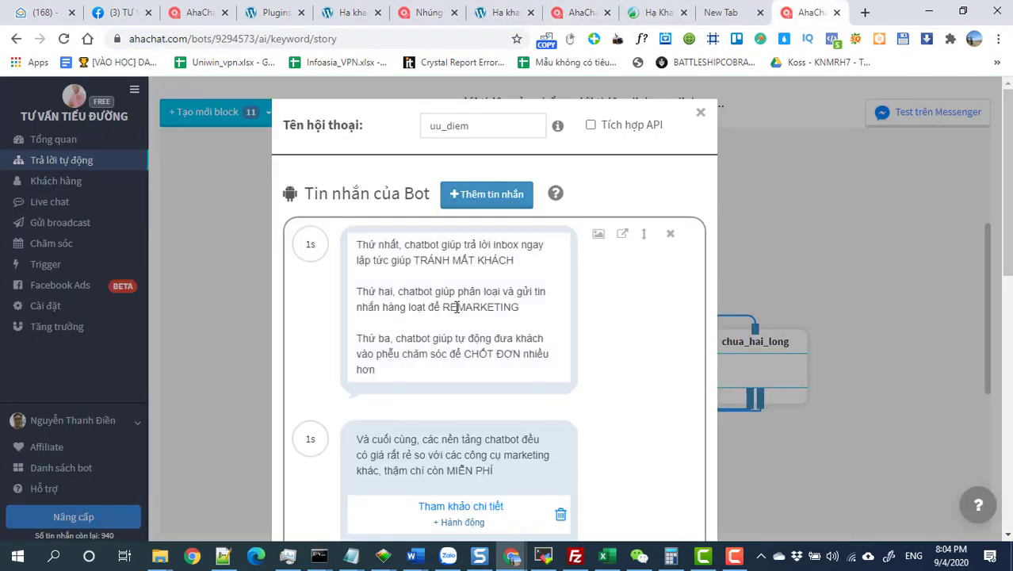
pyautogui.moveTo(384, 364); pyautogui.dragTo(357, 271)
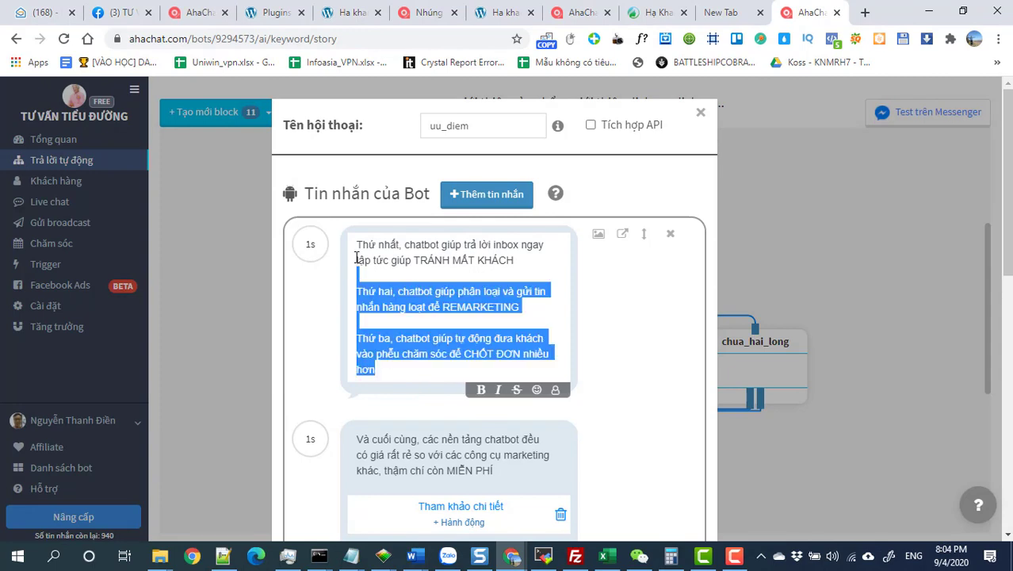
pyautogui.click(356, 258)
pyautogui.keyDown('shift'); pyautogui.click(399, 388); pyautogui.keyUp('shift')
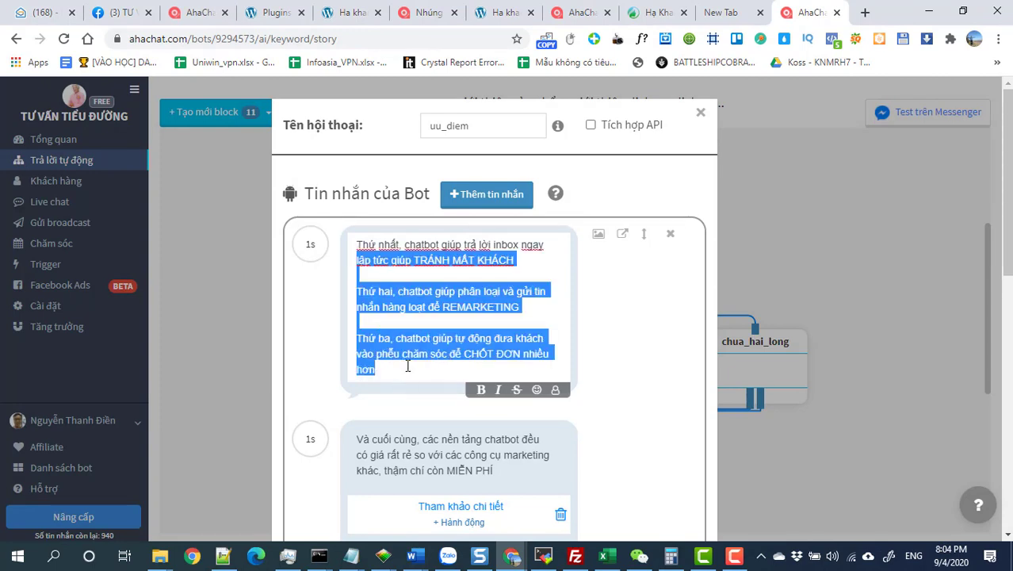
pyautogui.click(383, 369)
pyautogui.moveTo(383, 370); pyautogui.dragTo(374, 260)
pyautogui.moveTo(435, 262); pyautogui.dragTo(406, 244)
pyautogui.press('BackSpace')
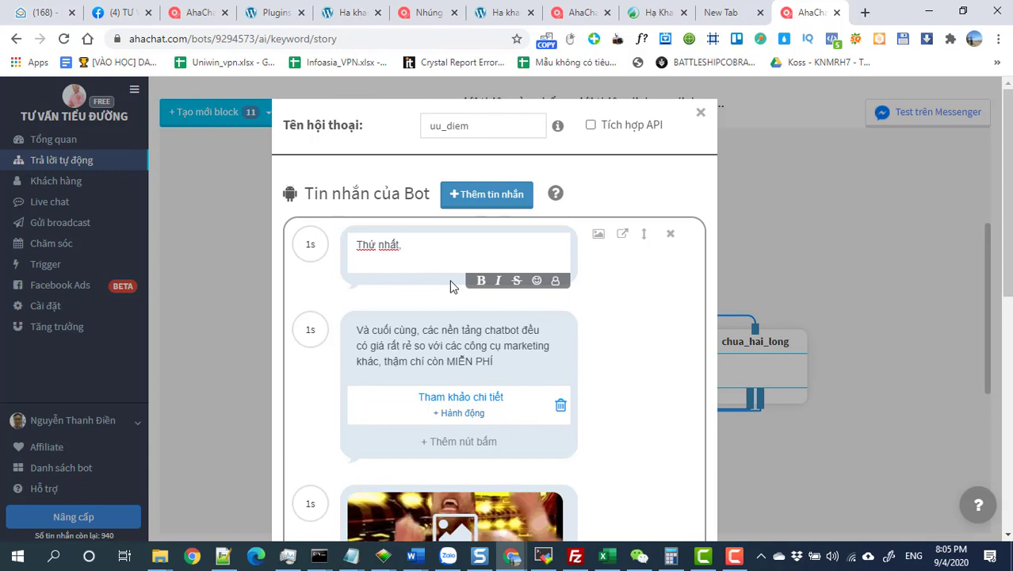
pyautogui.hotkey('ctrl', 'v')
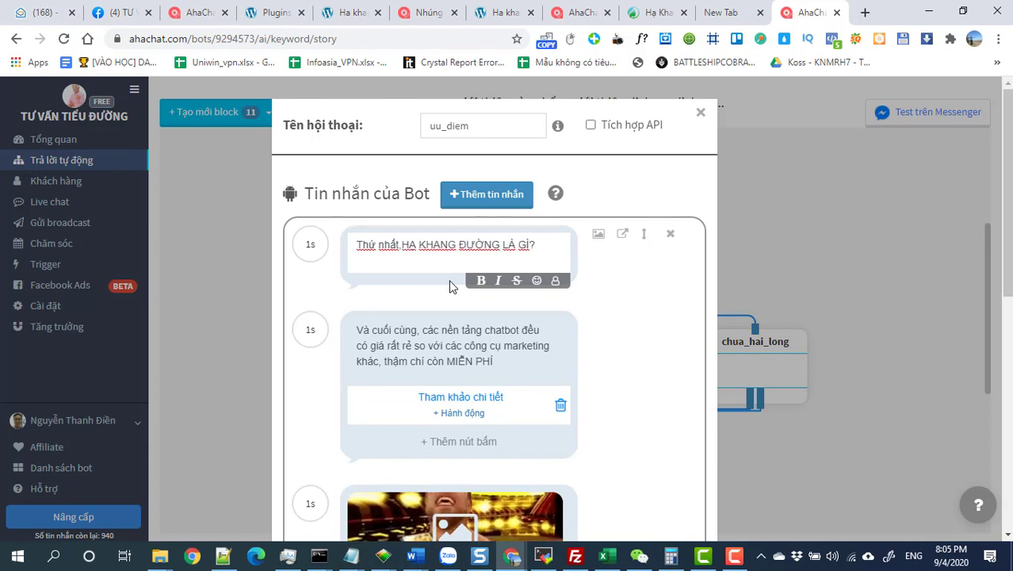
pyautogui.click(639, 296)
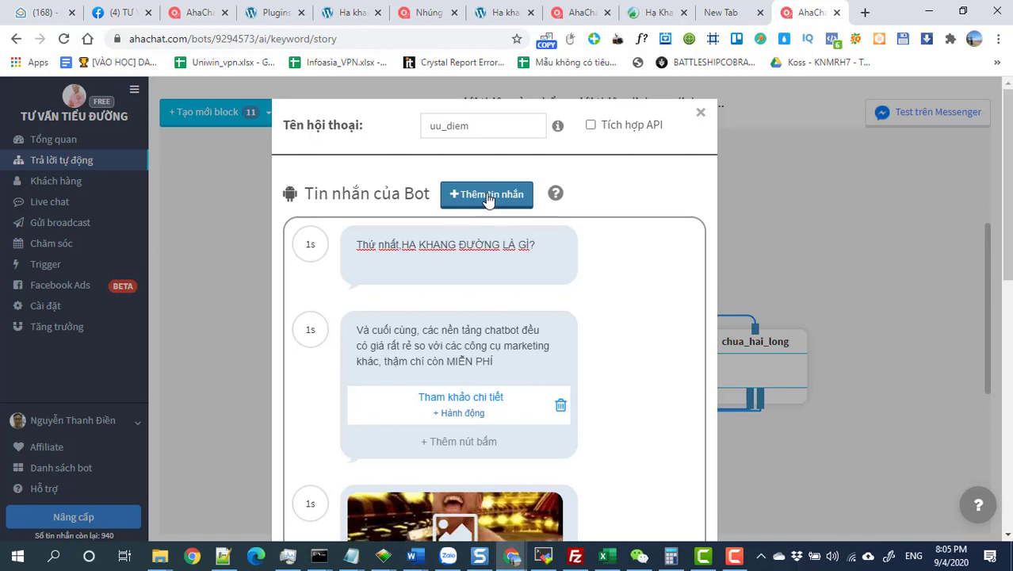
# Step: Add a new bot message to the uu_diem block and move it directly below the "Thứ nhất,HẠ KHANG ĐƯỜNG LÀ GÌ?" message
pyautogui.scroll(-7, 472, 328)
pyautogui.scroll(3, 589, 403)
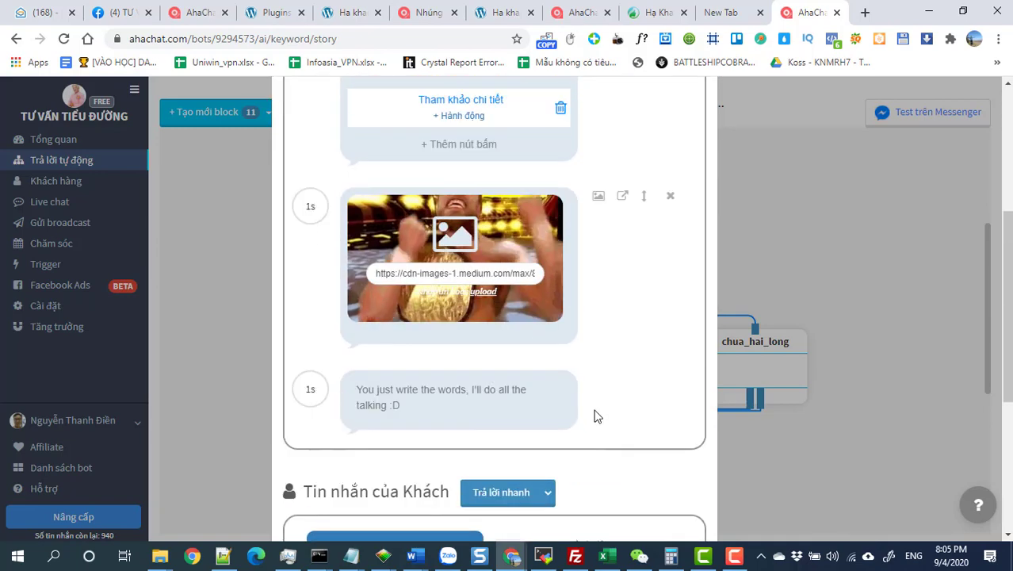
pyautogui.moveTo(644, 383); pyautogui.dragTo(628, 187)
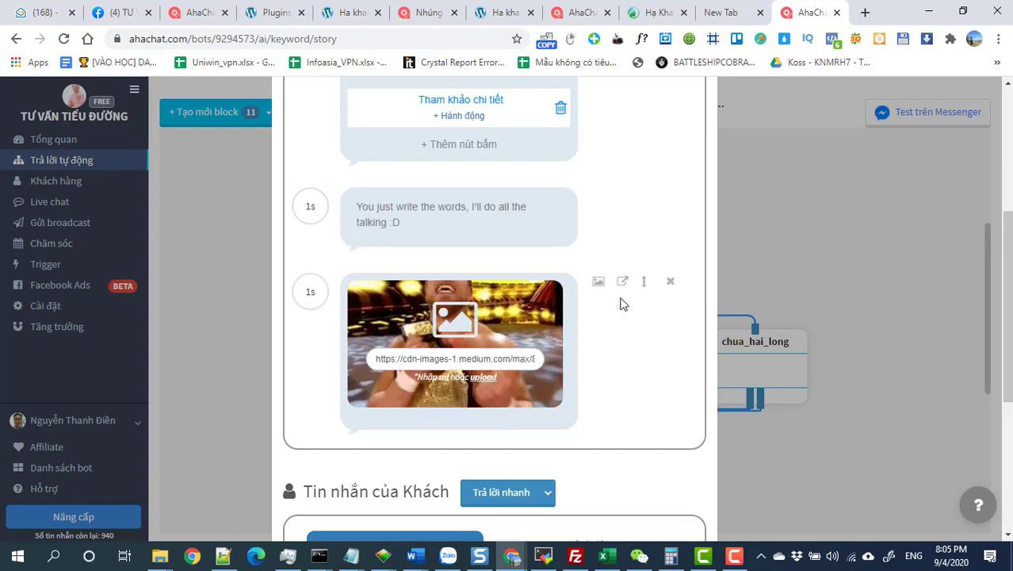
pyautogui.scroll(-3, 626, 238)
pyautogui.scroll(6, 602, 305)
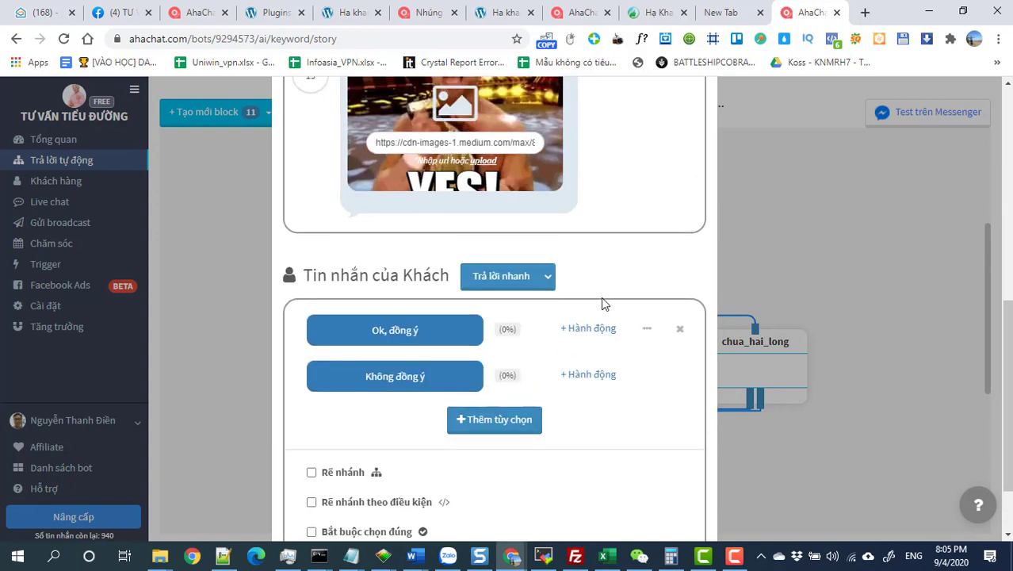
pyautogui.moveTo(600, 450)
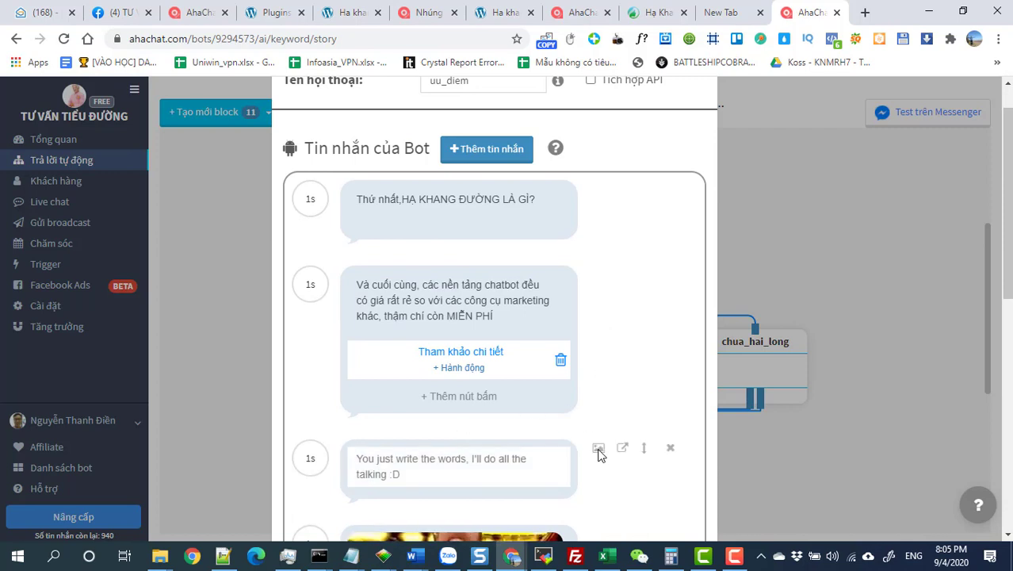
pyautogui.moveTo(644, 448); pyautogui.dragTo(624, 249)
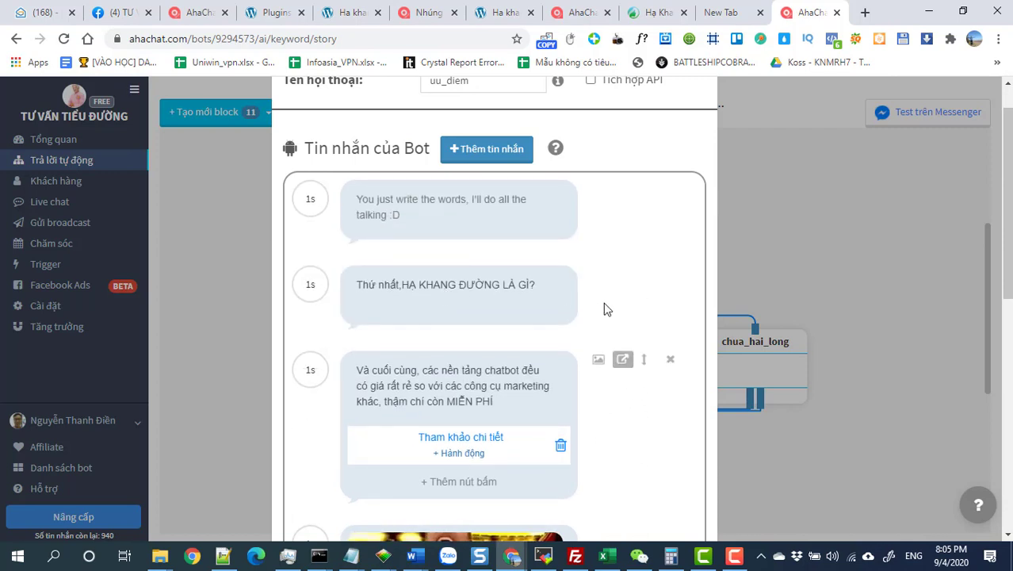
pyautogui.moveTo(595, 191)
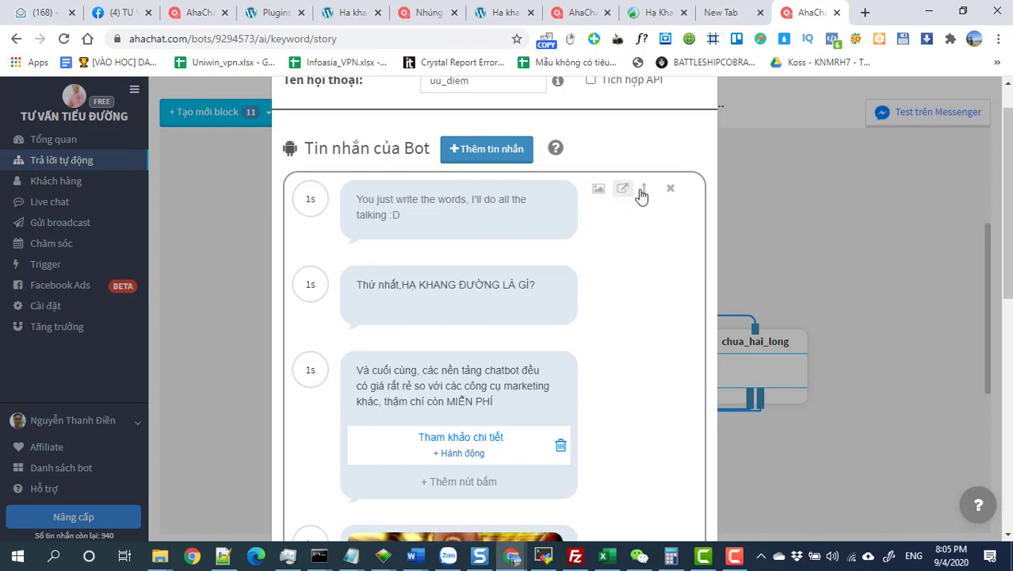
pyautogui.moveTo(646, 196); pyautogui.dragTo(647, 316)
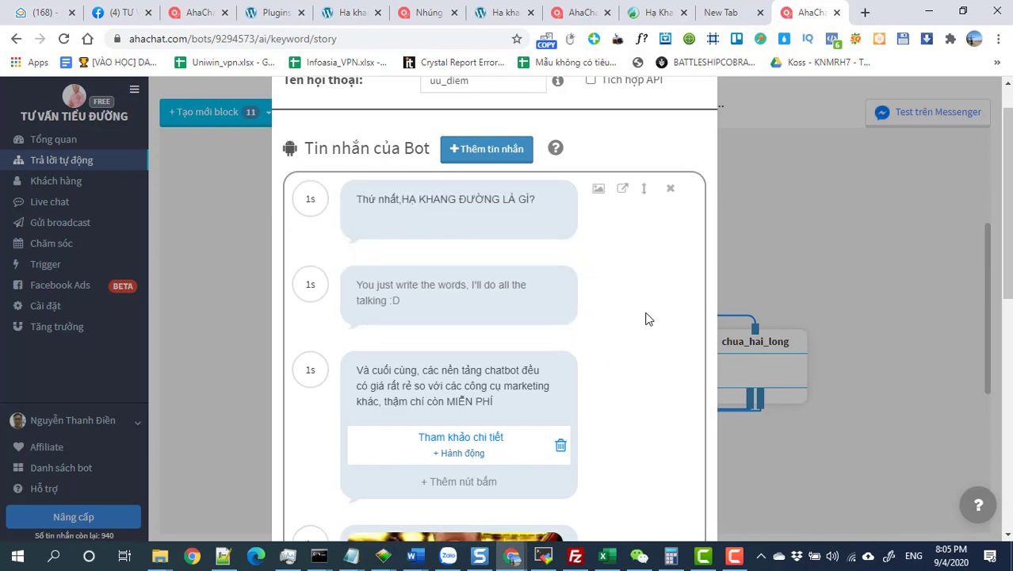
# Step: Fill the new second message with the article's sentence beginning "Hạ Khang Đường là sản phẩm hỗ trợ giảm đường huyết", copied from under the heading
pyautogui.click(396, 300)
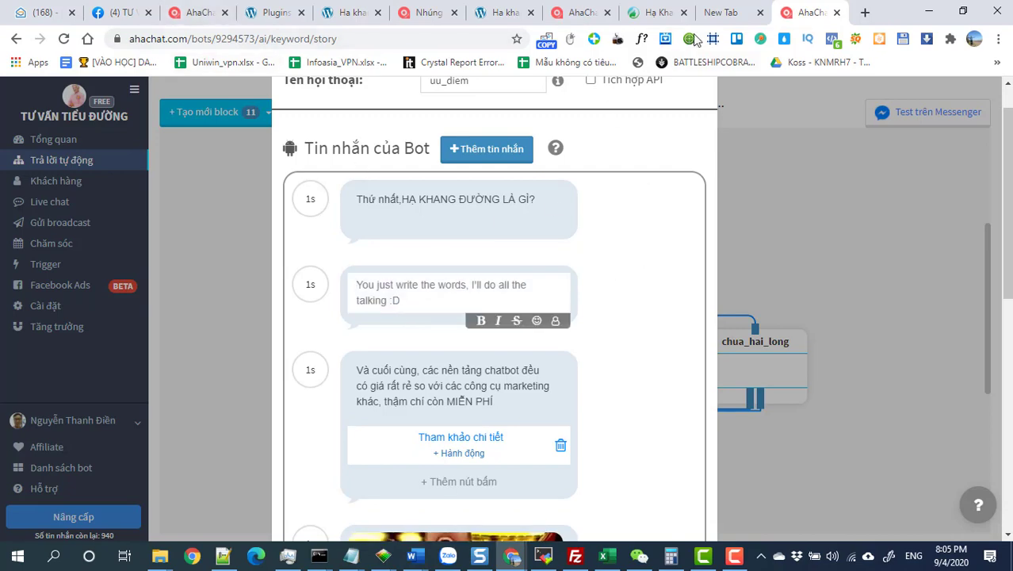
pyautogui.click(661, 12)
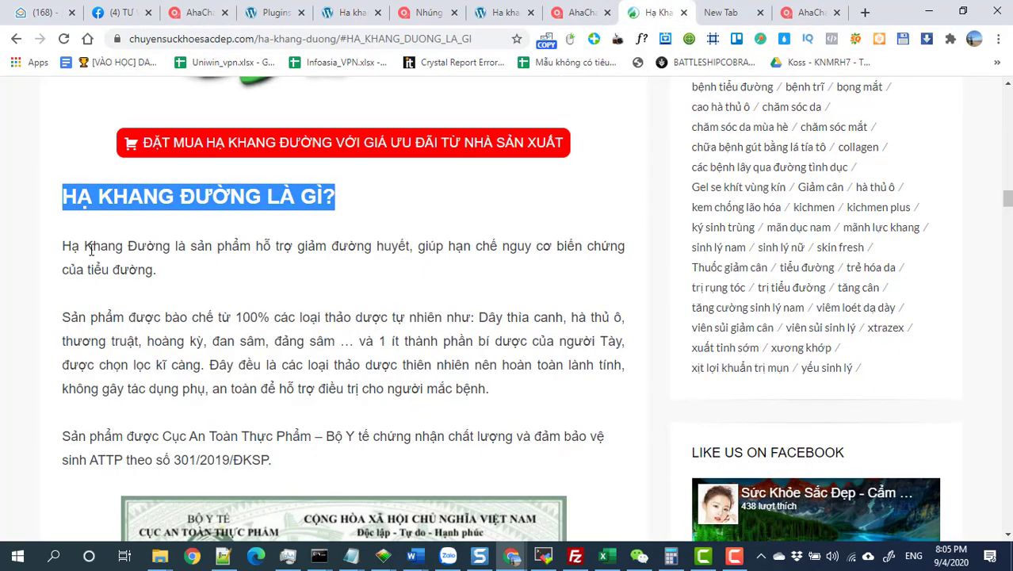
pyautogui.moveTo(63, 240); pyautogui.dragTo(491, 384)
pyautogui.click(179, 276)
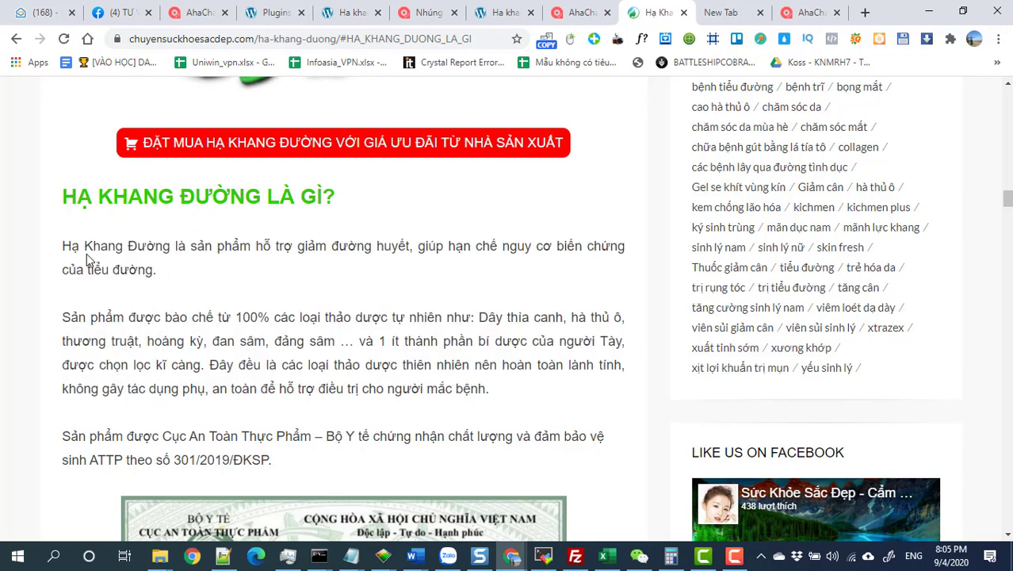
pyautogui.moveTo(66, 246); pyautogui.dragTo(178, 276)
pyautogui.hotkey('ctrl', 'c')
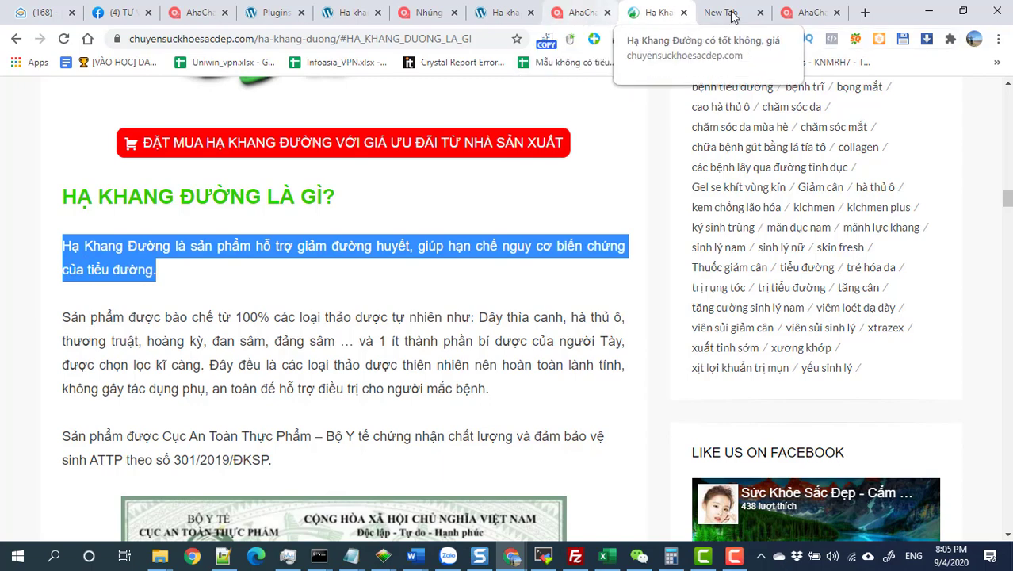
pyautogui.click(808, 12)
pyautogui.click(358, 285)
pyautogui.hotkey('ctrl', 'v')
pyautogui.click(412, 355)
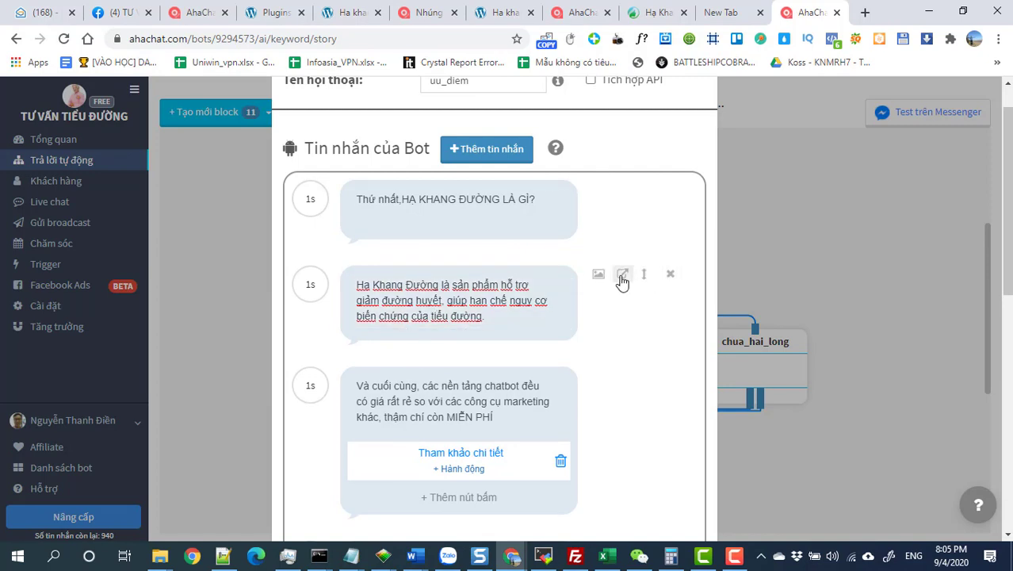
# Step: Try out a link button on the second bot message and delete that button
pyautogui.click(622, 278)
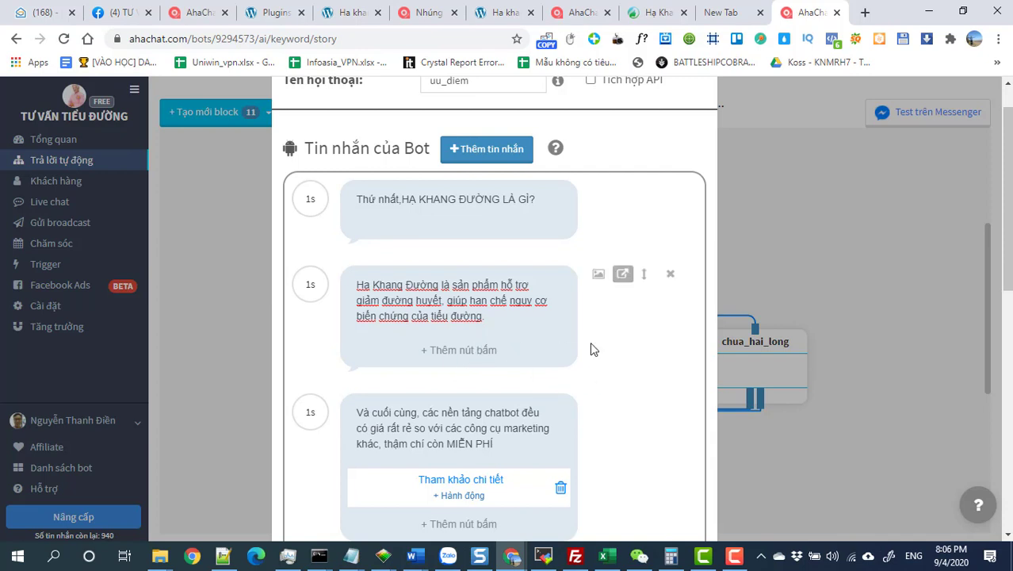
pyautogui.click(453, 364)
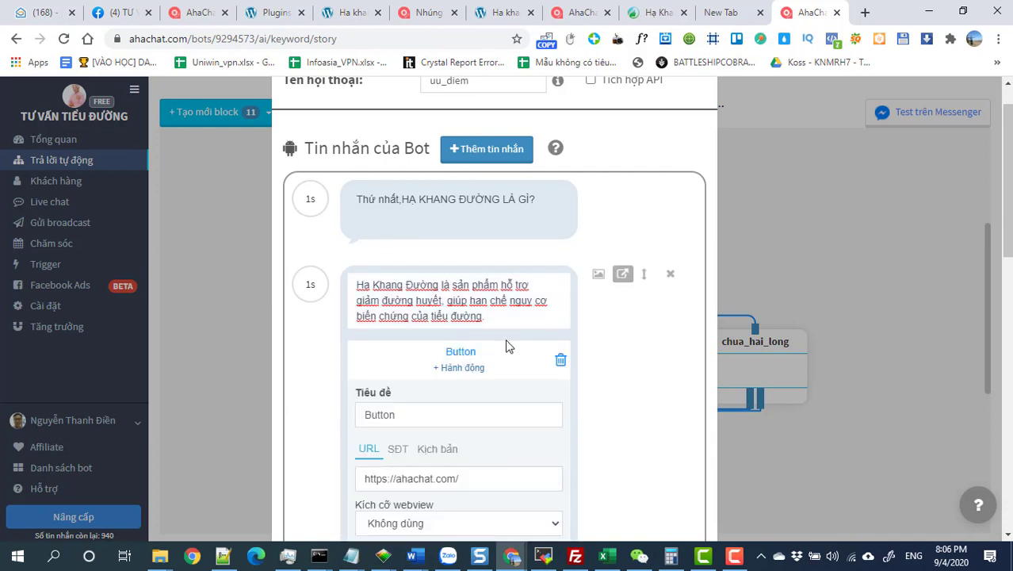
pyautogui.click(560, 362)
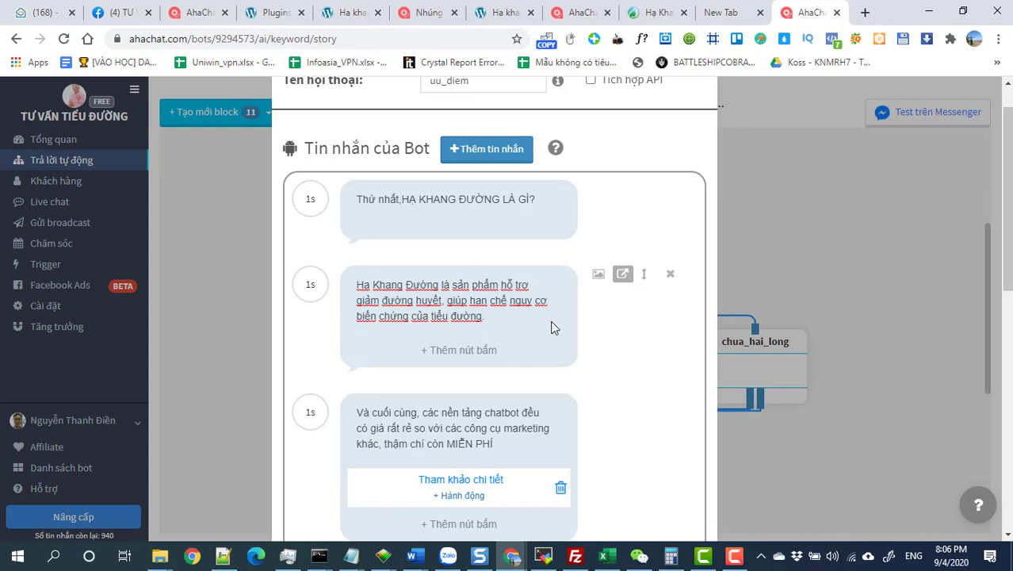
pyautogui.click(510, 327)
pyautogui.hotkey('ctrl', 'a')
pyautogui.hotkey('ctrl', 'v')
# Step: Add another bot message and move it up from the end of the list to directly below the first message
pyautogui.scroll(-3, 510, 334)
pyautogui.scroll(8, 510, 332)
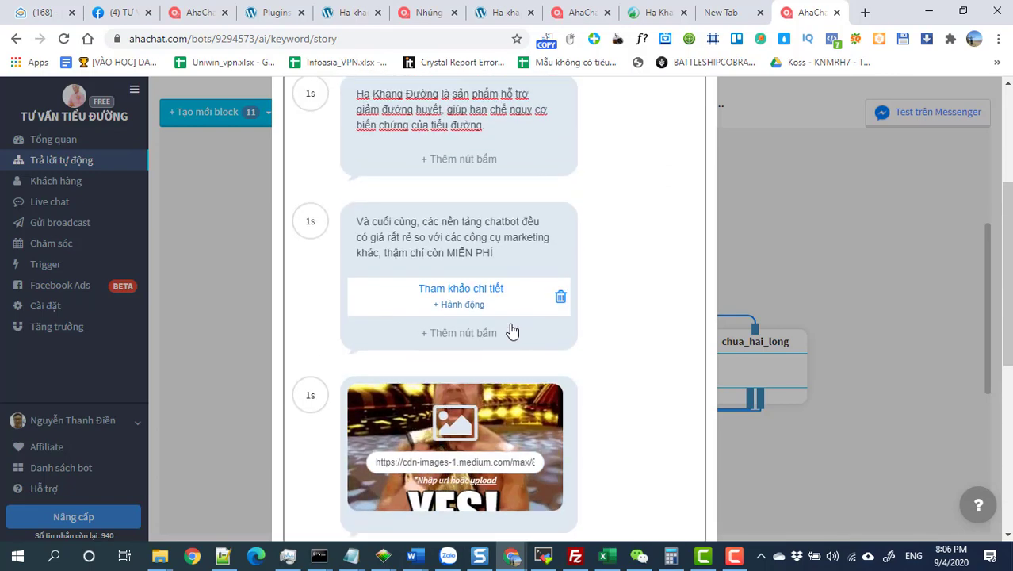
pyautogui.click(495, 203)
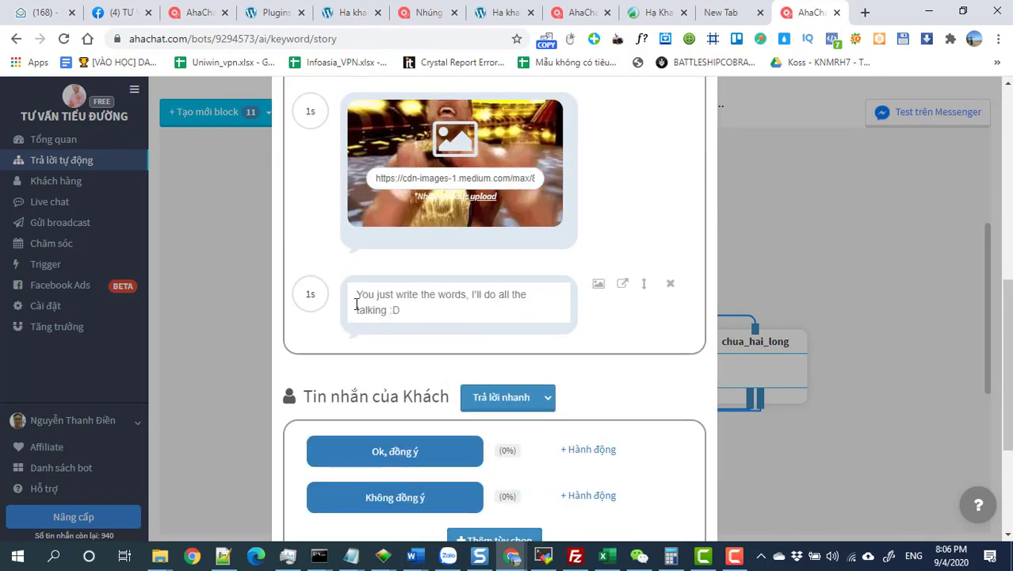
pyautogui.moveTo(643, 283); pyautogui.dragTo(648, 218)
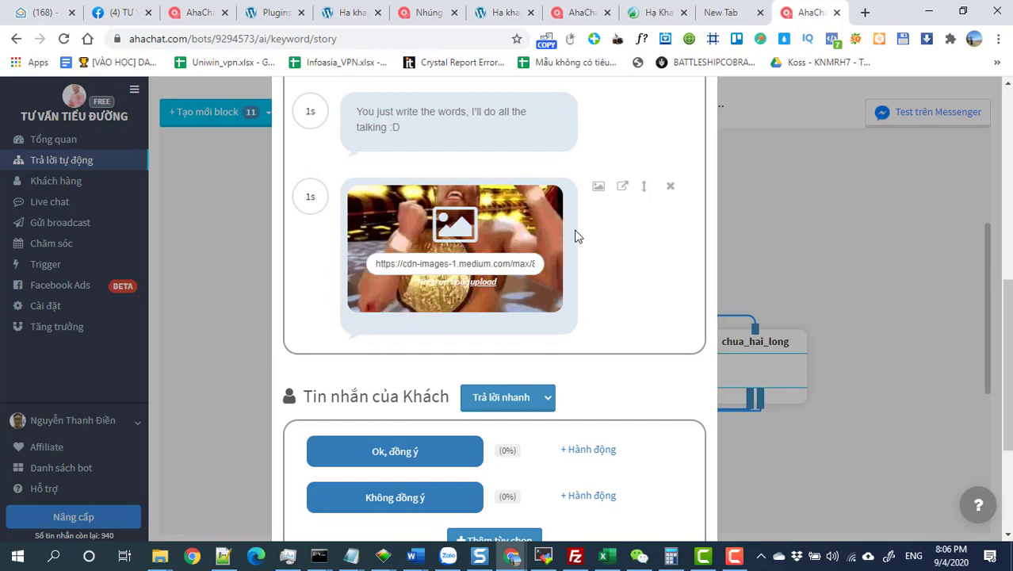
pyautogui.scroll(-3, 586, 237)
pyautogui.scroll(8, 587, 262)
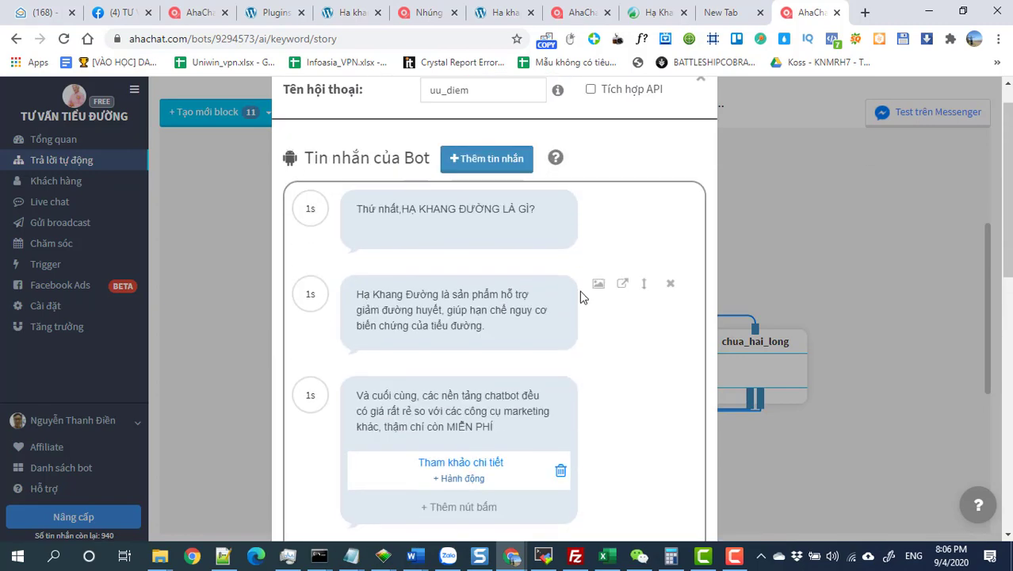
pyautogui.scroll(-1, 581, 297)
pyautogui.moveTo(644, 490); pyautogui.dragTo(614, 268)
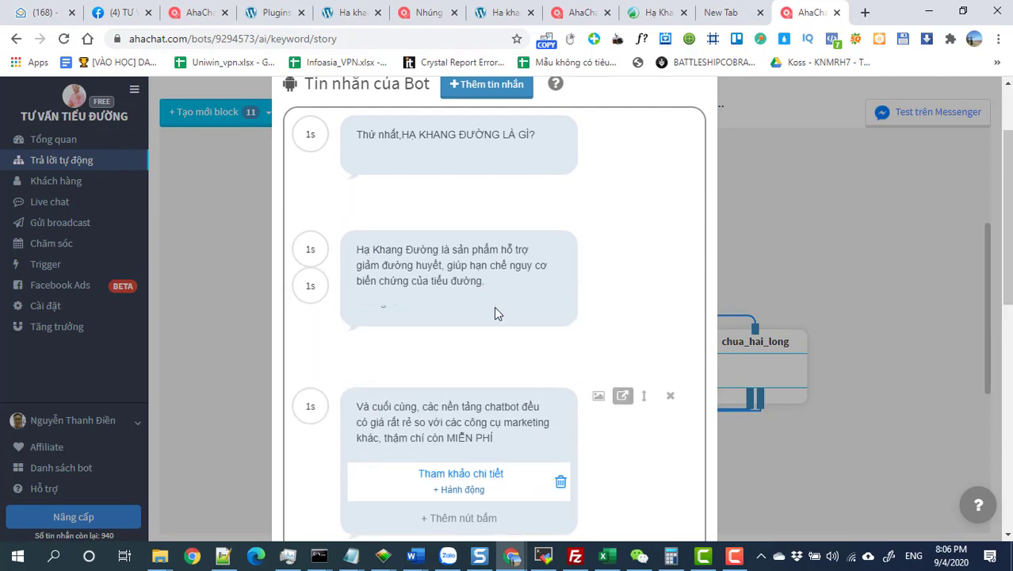
# Step: Fill the newly added message with the article's two paragraphs from "Sản phẩm được bào chế từ 100%" through the Bộ Y tế certification sentence
pyautogui.click(656, 13)
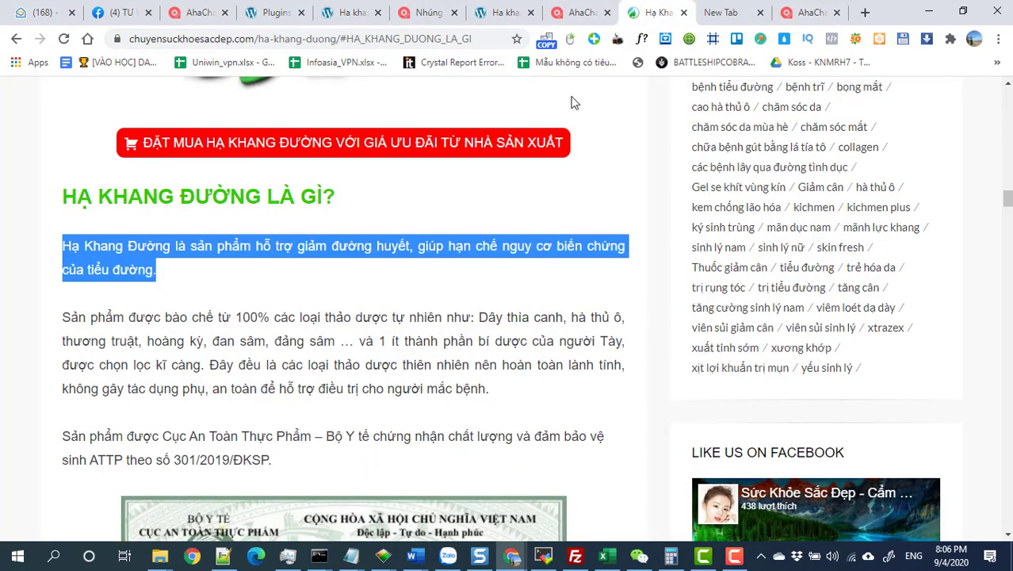
pyautogui.moveTo(282, 459); pyautogui.dragTo(65, 317)
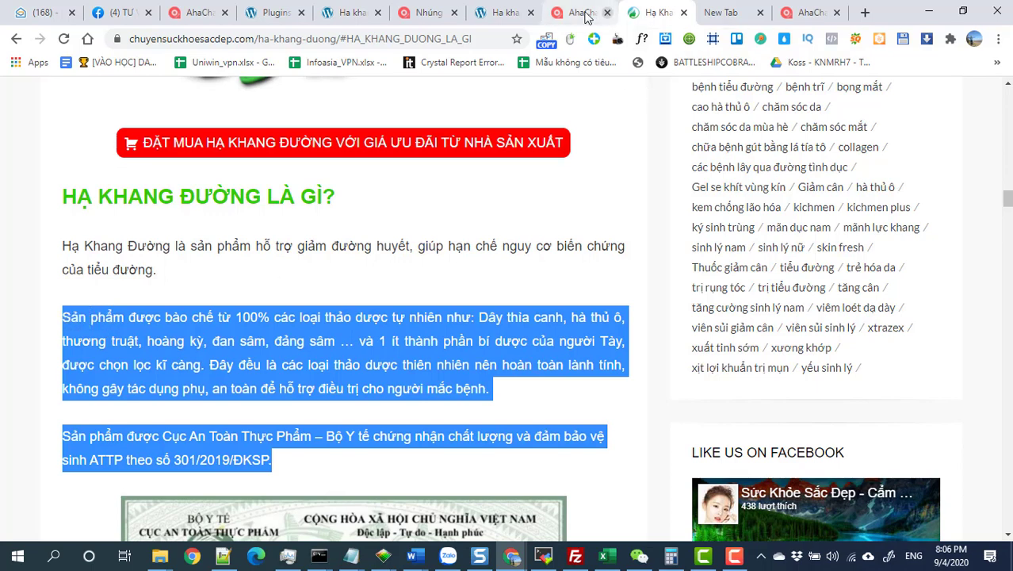
pyautogui.click(585, 14)
pyautogui.click(800, 17)
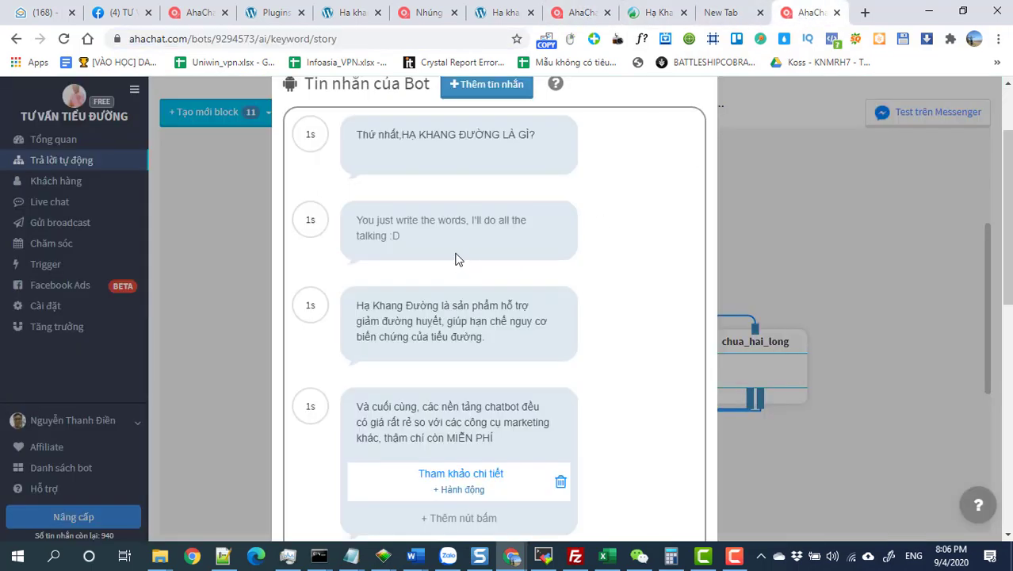
pyautogui.click(431, 220)
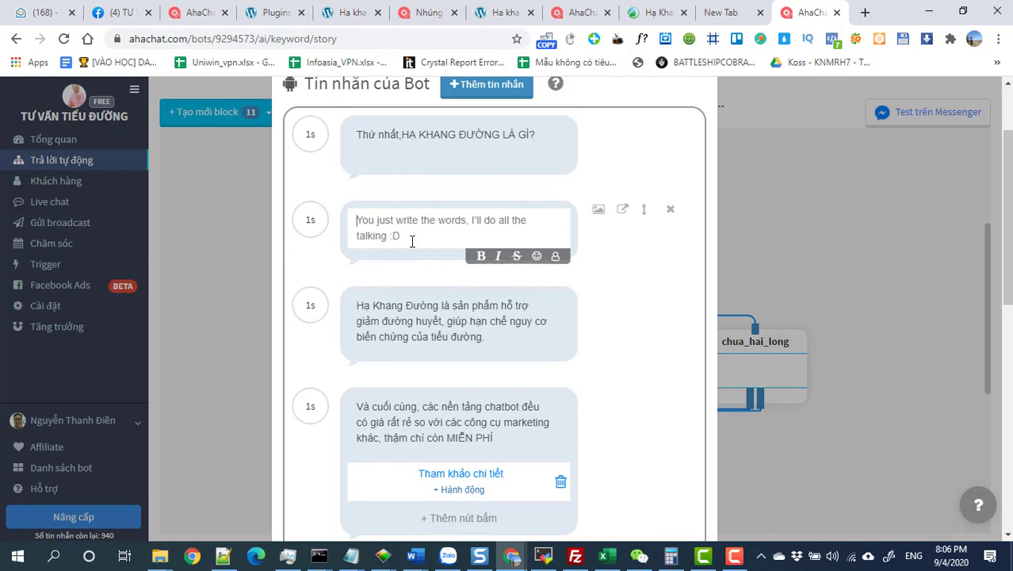
pyautogui.click(359, 222)
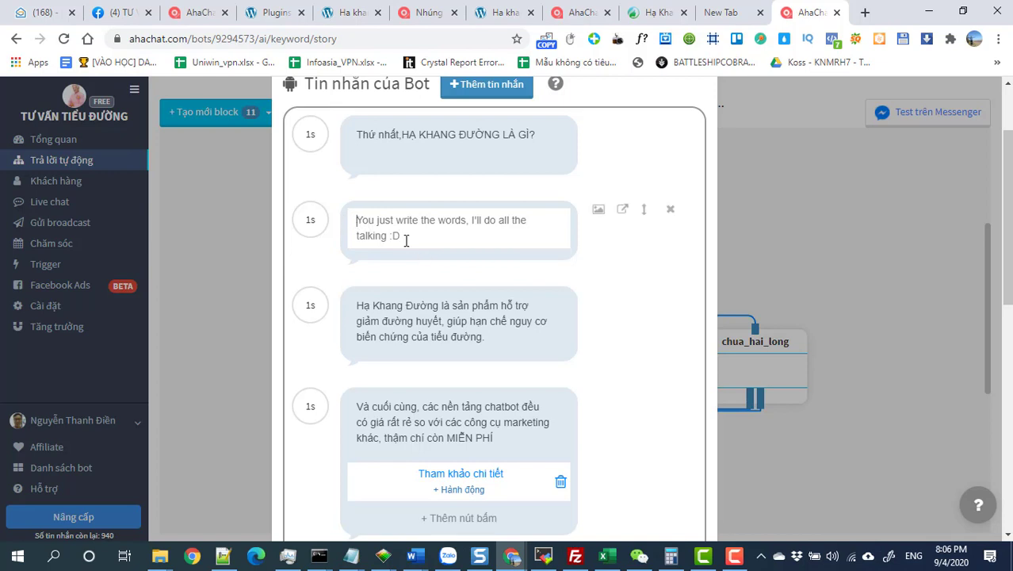
pyautogui.write('Sản phẩm được bào chế từ 100% các loại thảo dược tự nhiên như: Dây thìa canh, hà thủ ô, thương truật, hoàng kỳ, đan sâm, đẳng sâm … và 1 ít thành phần bí dược của người Tây, được chọn lọc kĩ càng. Đây đều là các loại thảo dược thiên nhiên nên hoàn toàn lành tính, không gây tác dụng phụ, an toàn để hỗ trợ điều trị cho người mắc bệnh.  Sản phẩm được Cục An Toàn Thực Phẩm – Bộ Y tế chứng nhận chất lượng và đảm bảo vệ sinh ATTP theo số 301/2019/ĐKSP')
# Step: Move the bot message starting "Sản phẩm được bào chế từ 100%" directly below the one starting "Hạ Khang Đường là sản phẩm hỗ trợ"
pyautogui.moveTo(642, 209); pyautogui.dragTo(591, 445)
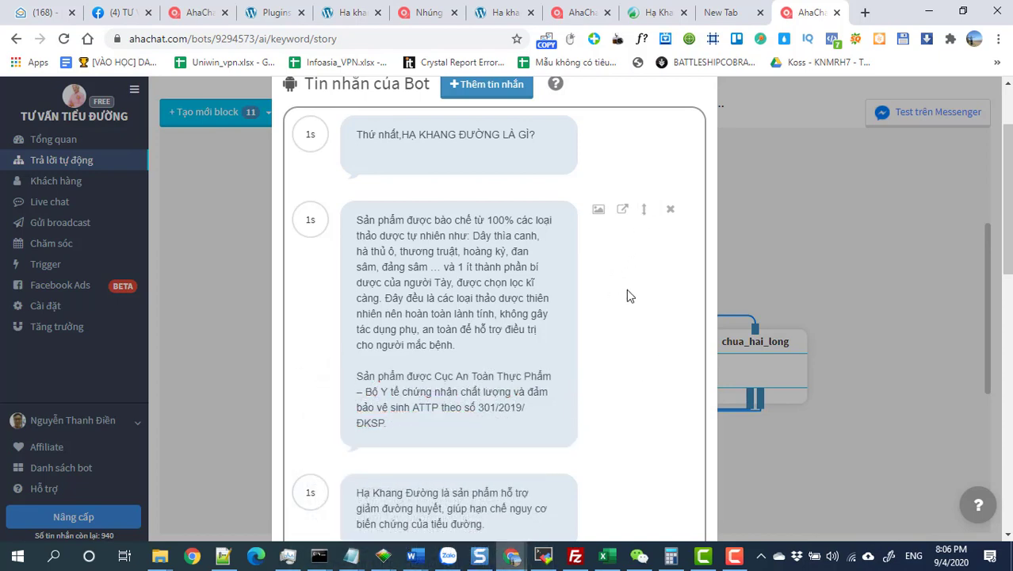
pyautogui.scroll(-2, 628, 294)
pyautogui.scroll(1, 648, 166)
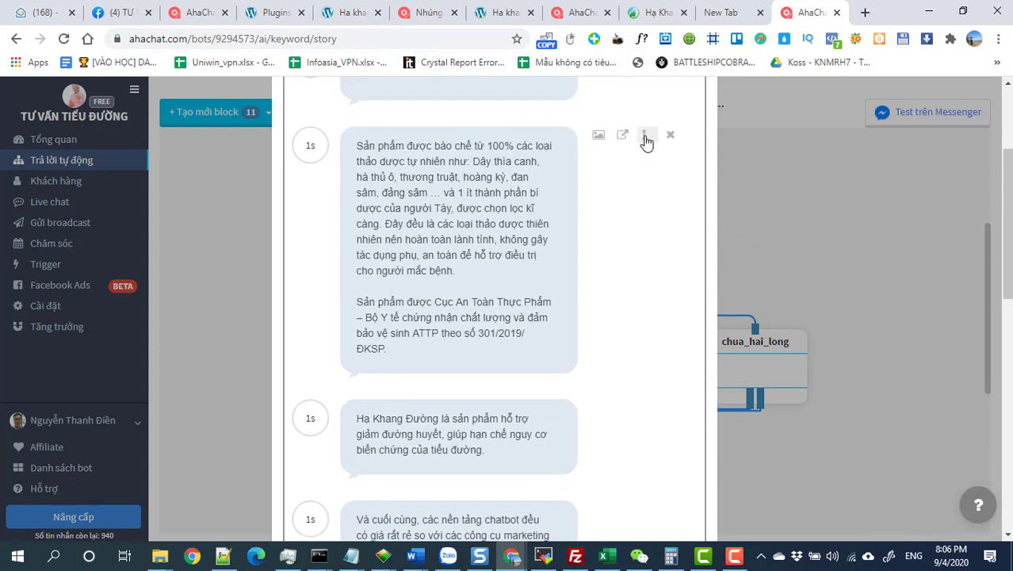
pyautogui.moveTo(642, 295); pyautogui.dragTo(623, 454)
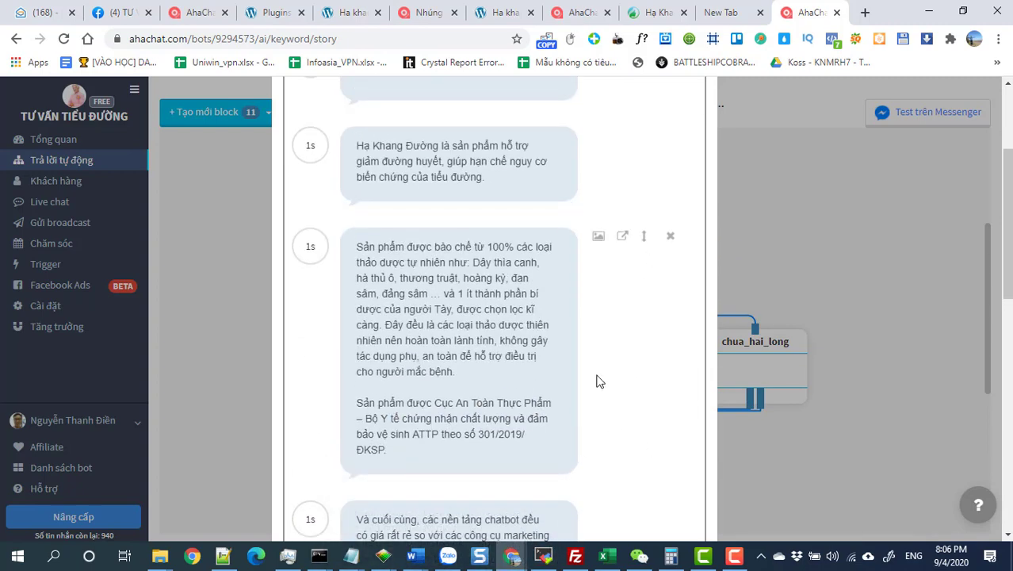
pyautogui.scroll(-9, 564, 230)
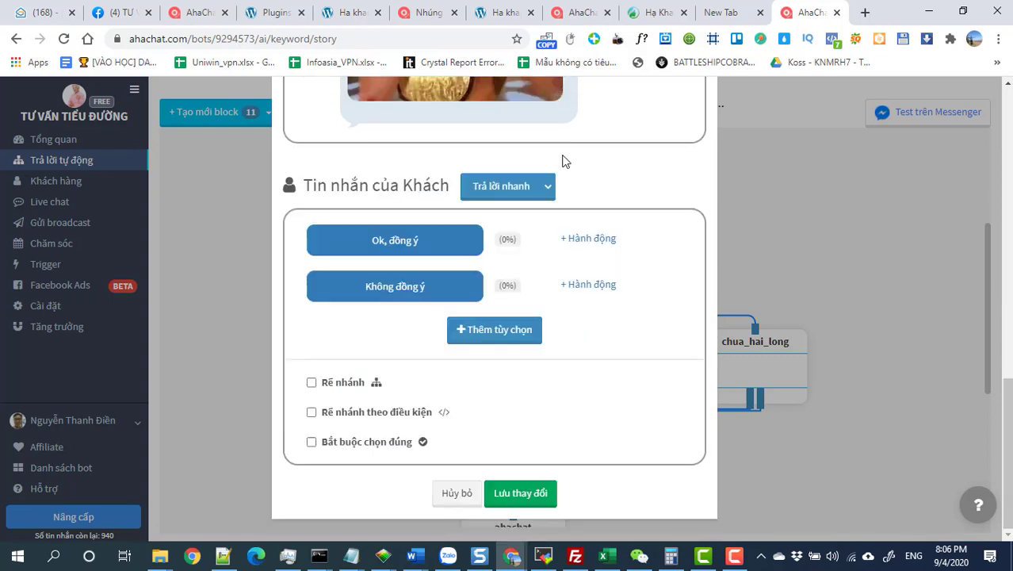
pyautogui.scroll(9, 566, 228)
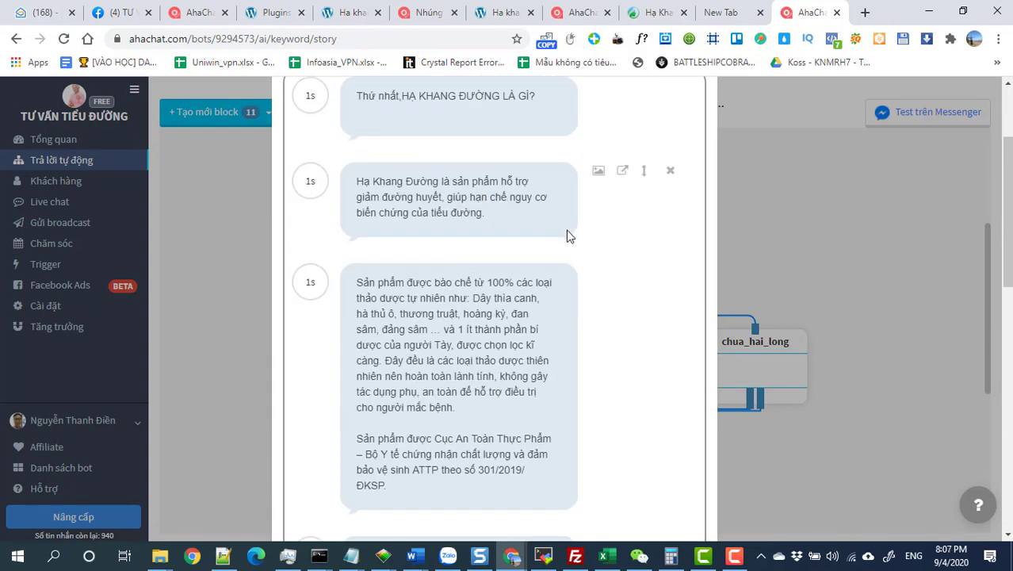
# Step: Replace the "Và cuối cùng" message's text with the article heading "CÔNG DỤNG HẠ KHANG ĐƯỜNG" and delete its "Tham khảo chi tiết" button
pyautogui.scroll(-4, 566, 235)
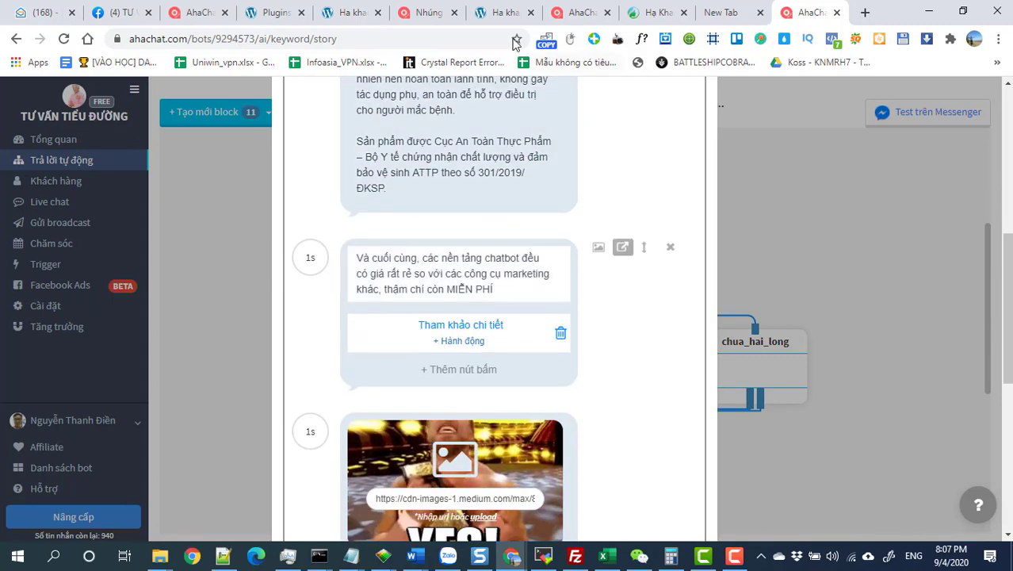
pyautogui.click(648, 16)
pyautogui.scroll(-8, 343, 328)
pyautogui.scroll(1, 342, 333)
pyautogui.scroll(-10, 342, 333)
pyautogui.scroll(2, 343, 332)
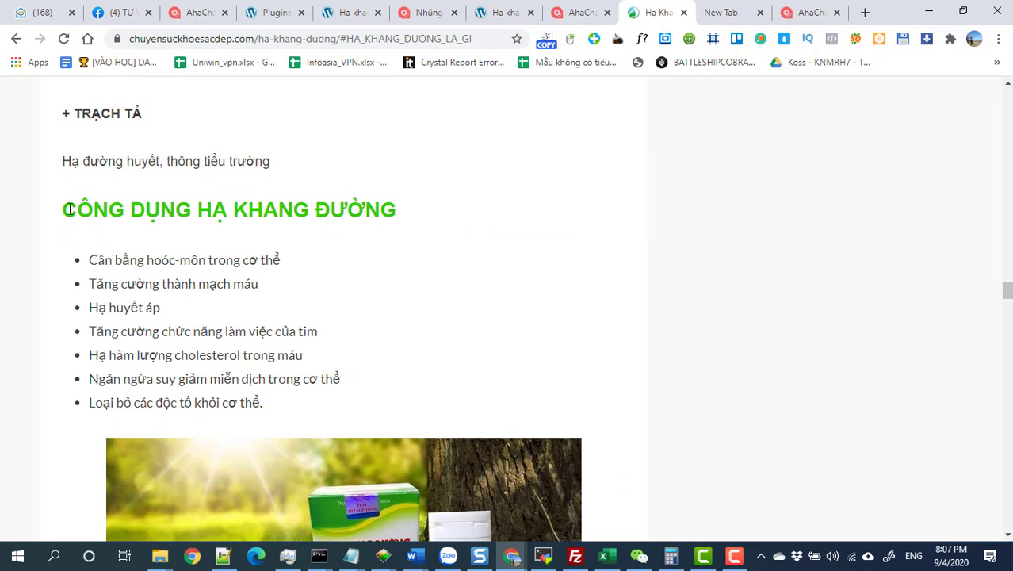
pyautogui.moveTo(63, 208); pyautogui.dragTo(389, 201)
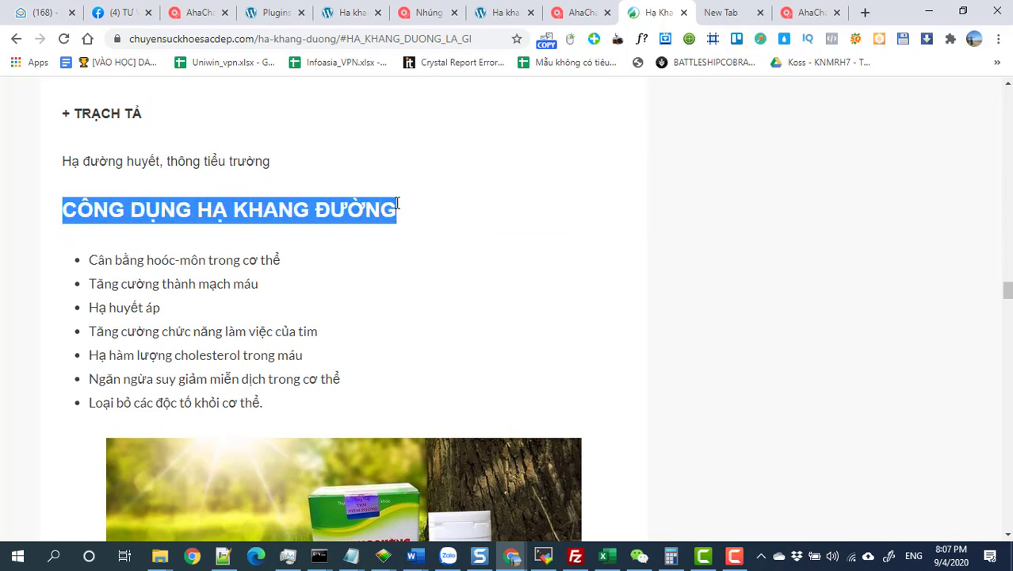
pyautogui.click(573, 14)
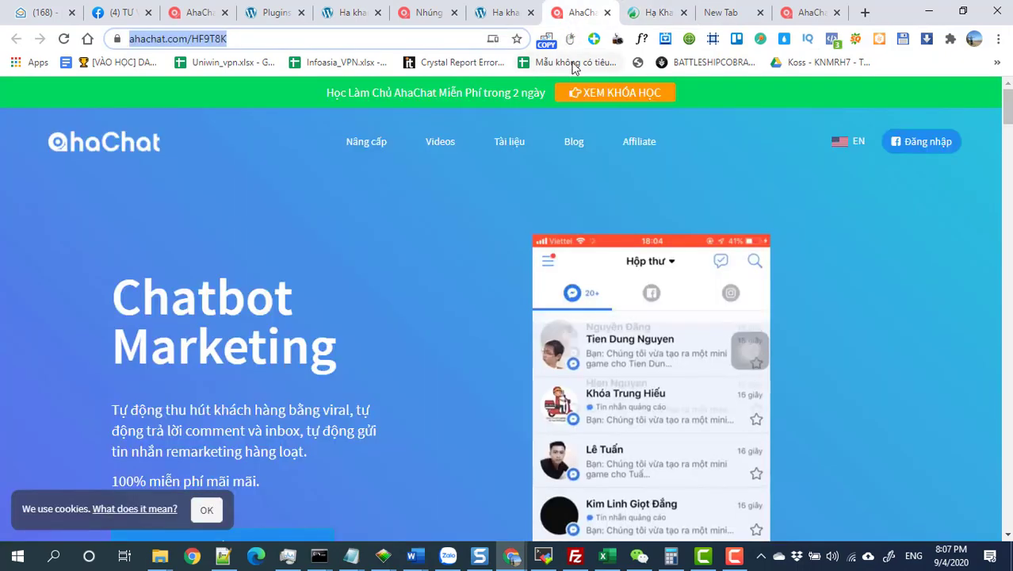
pyautogui.click(804, 13)
pyautogui.moveTo(472, 317)
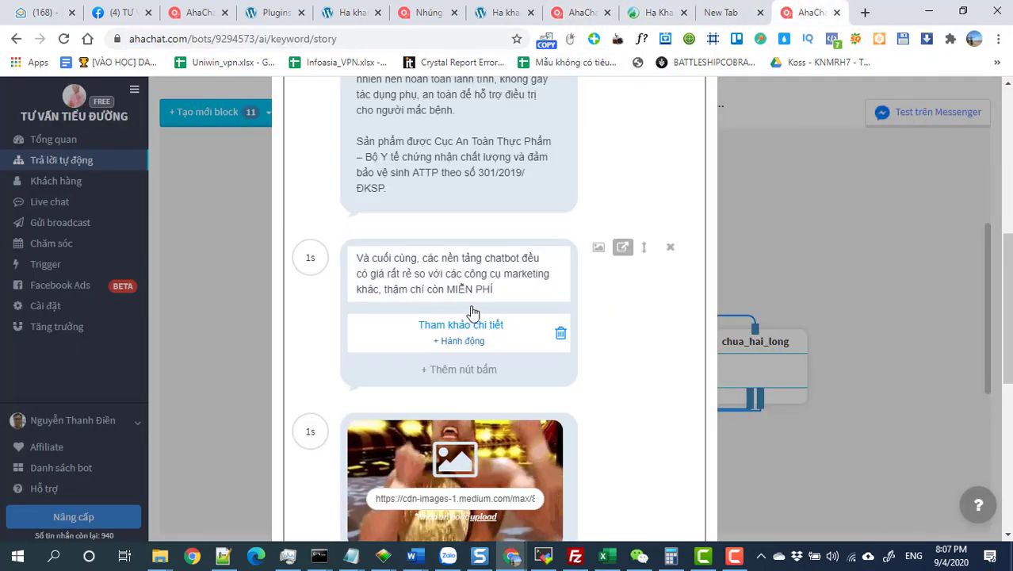
pyautogui.tripleClick(402, 258)
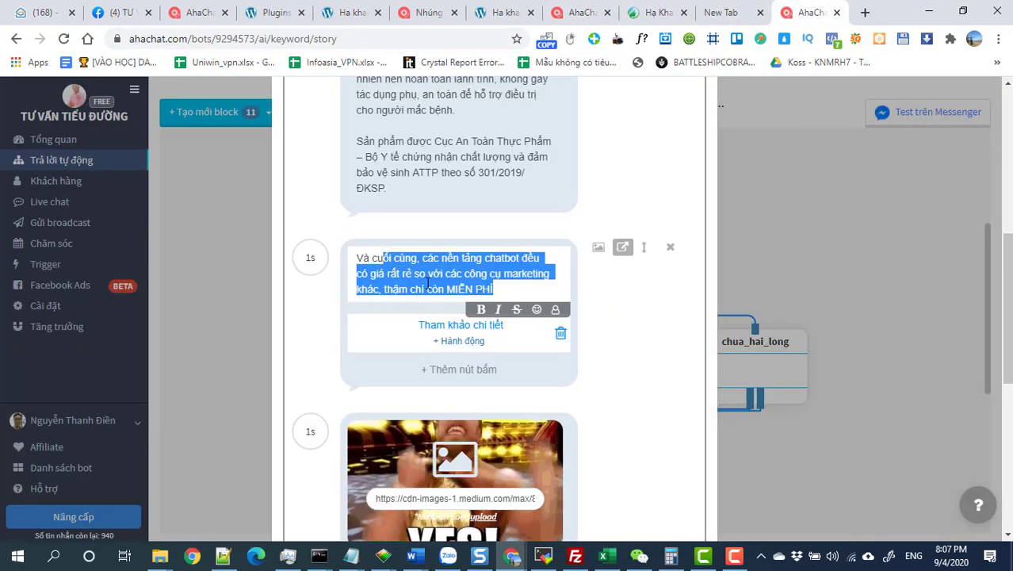
pyautogui.click(510, 292)
pyautogui.moveTo(509, 291); pyautogui.dragTo(353, 255)
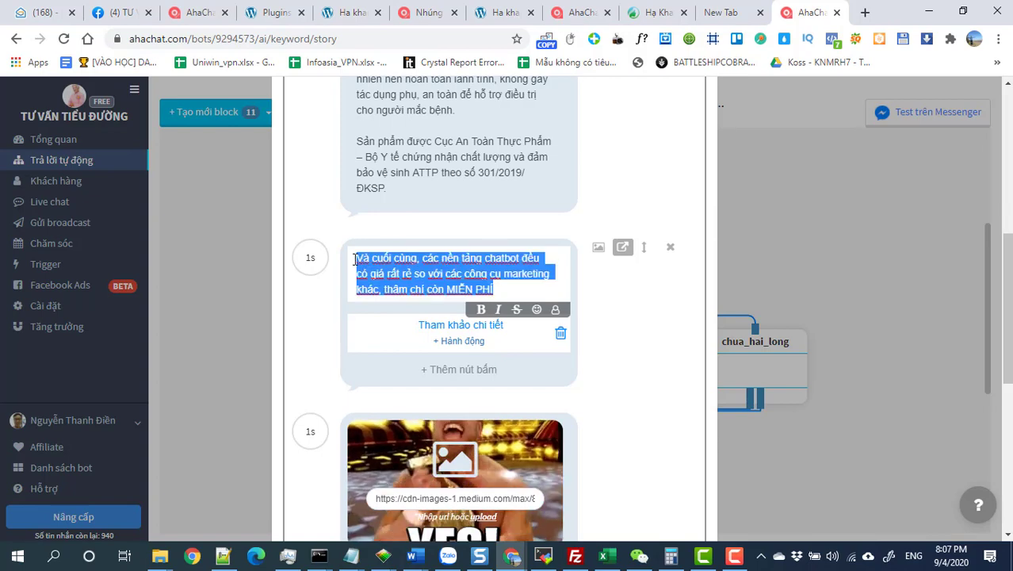
pyautogui.write('CÔNG DỤNG HẠ KHANG ĐƯỜNG')
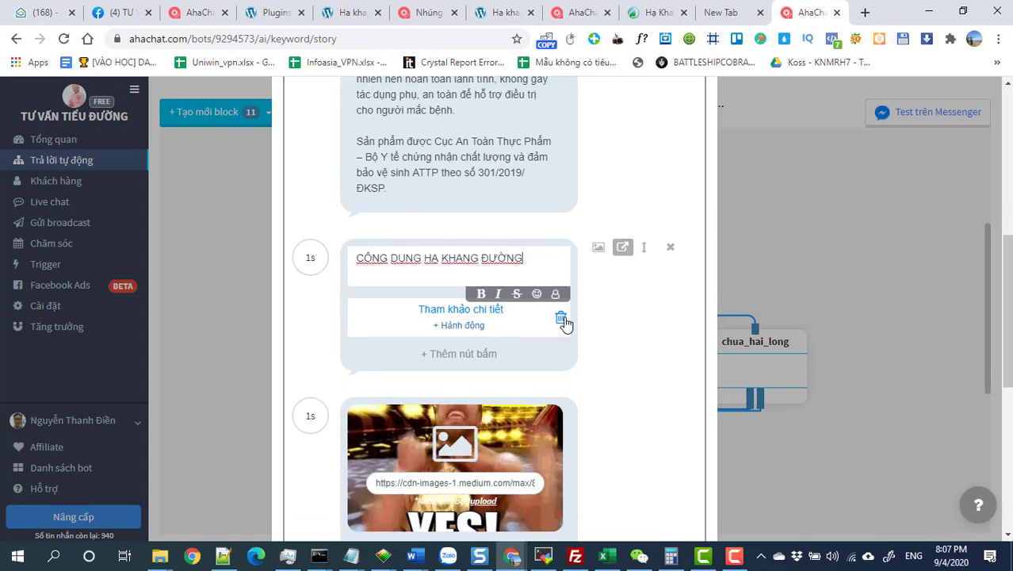
pyautogui.click(560, 319)
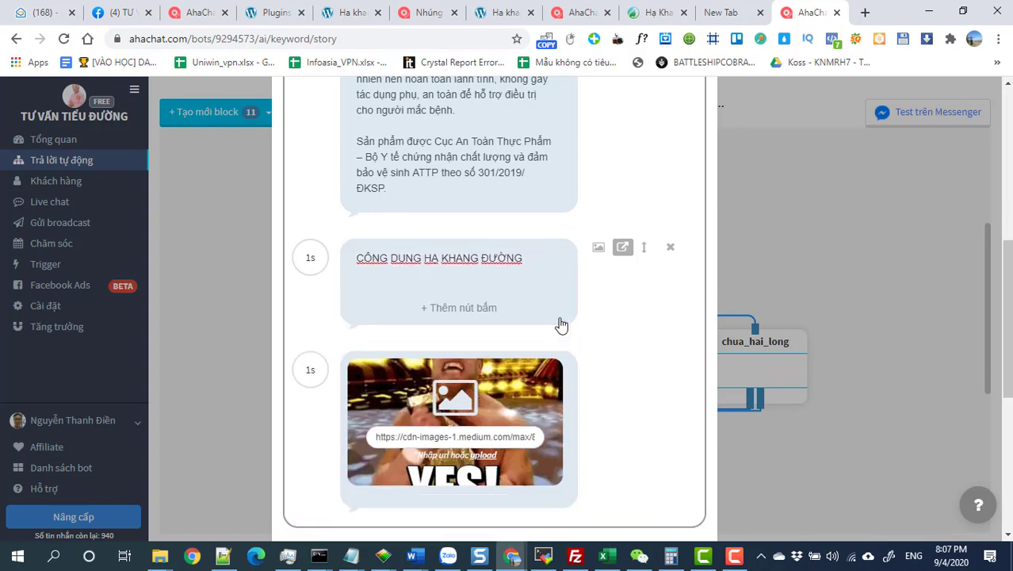
# Step: Add the article's seven listed benefits, from "Cân bằng hoóc-môn" to "Loại bỏ các độc tố", beneath the CÔNG DỤNG heading in the bot message
pyautogui.click(464, 285)
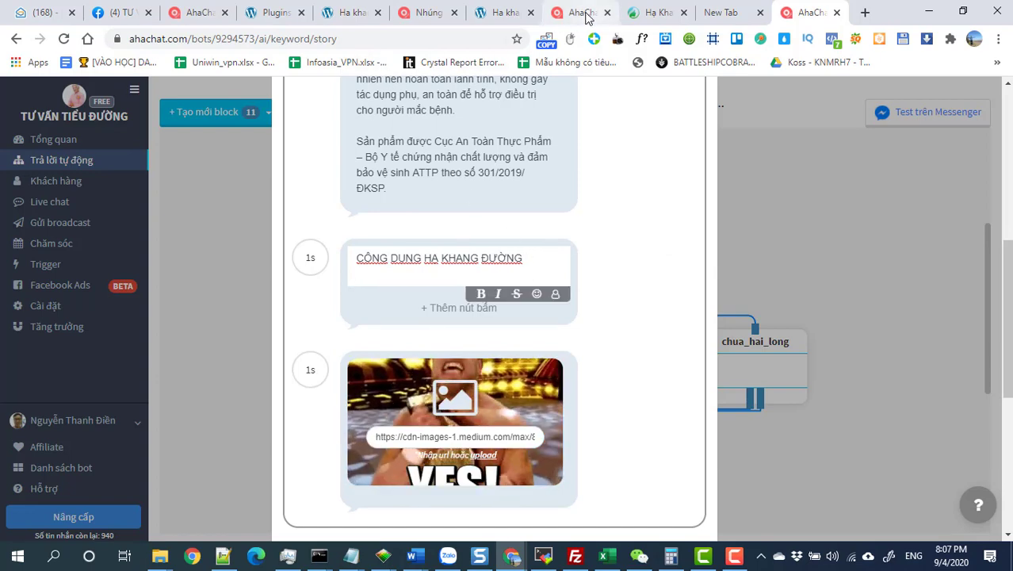
pyautogui.click(583, 14)
pyautogui.click(641, 14)
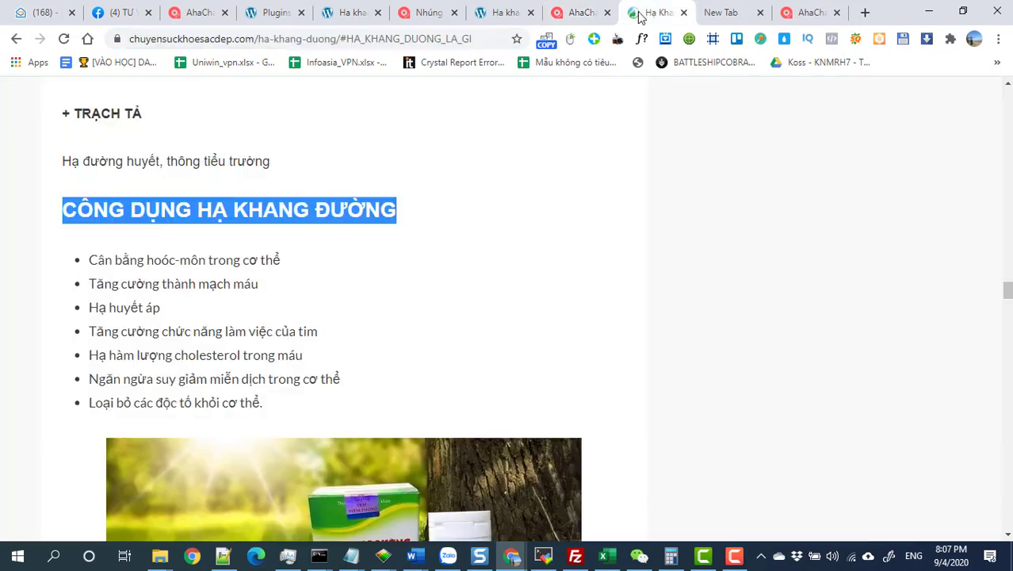
pyautogui.moveTo(91, 259); pyautogui.dragTo(278, 409)
pyautogui.hotkey('ctrl', 'c')
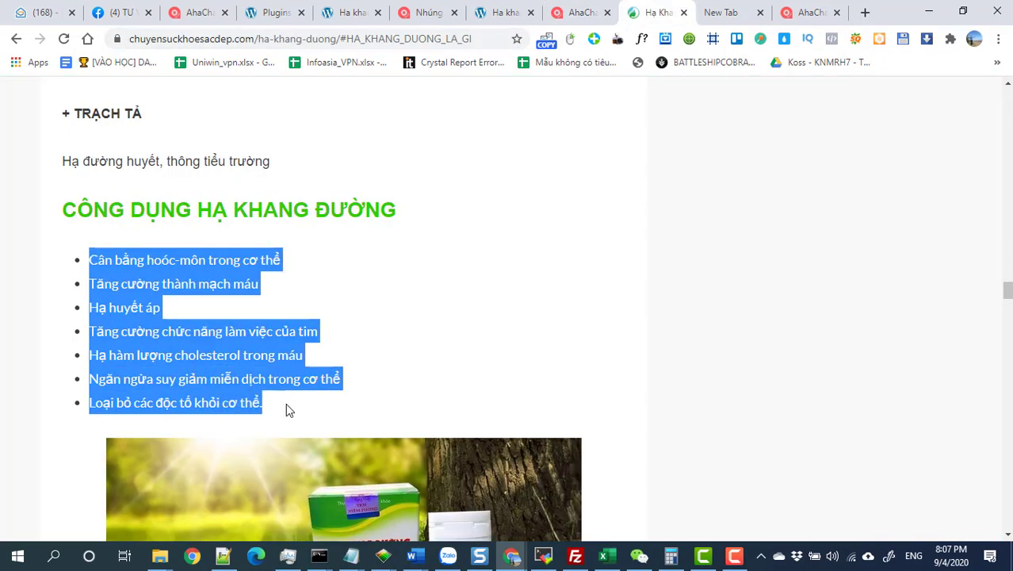
pyautogui.click(808, 13)
pyautogui.hotkey('ctrl', 'v')
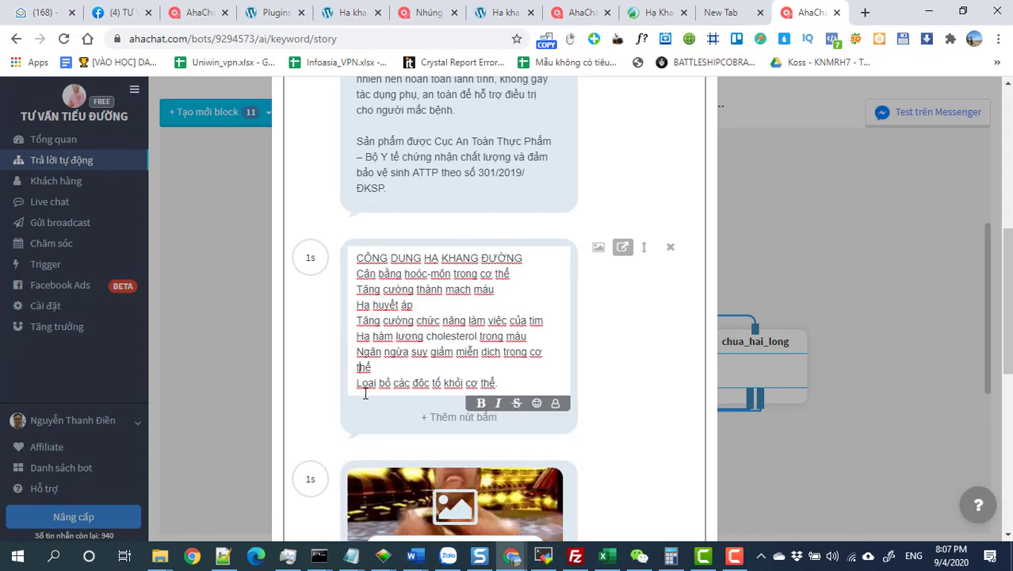
# Step: Prefix the first three benefit lines in the CÔNG DỤNG message with "+" bullets
pyautogui.click(355, 274)
pyautogui.write('-')
pyautogui.press('BackSpace')
pyautogui.write('+')
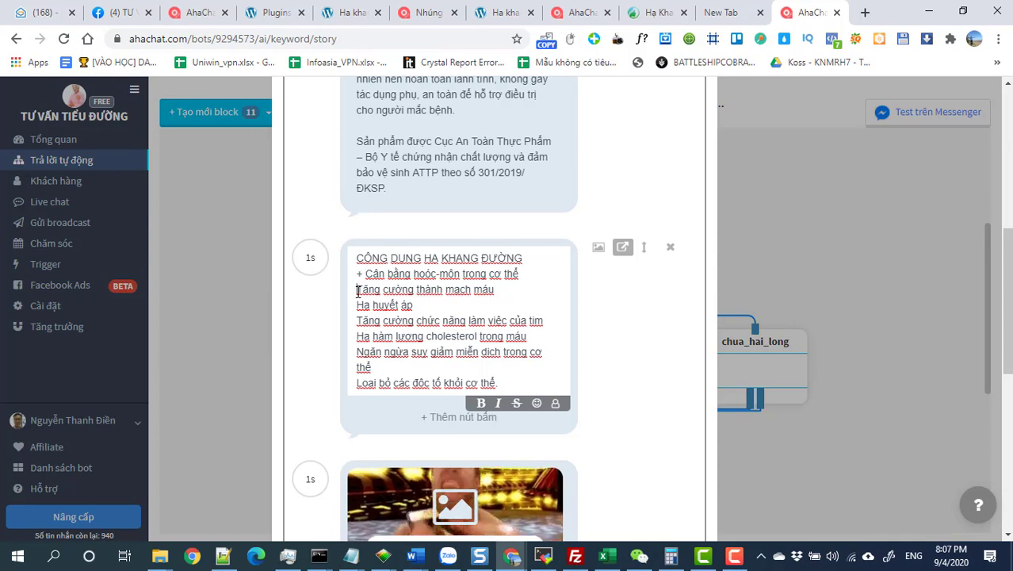
pyautogui.click(357, 290)
pyautogui.write('+')
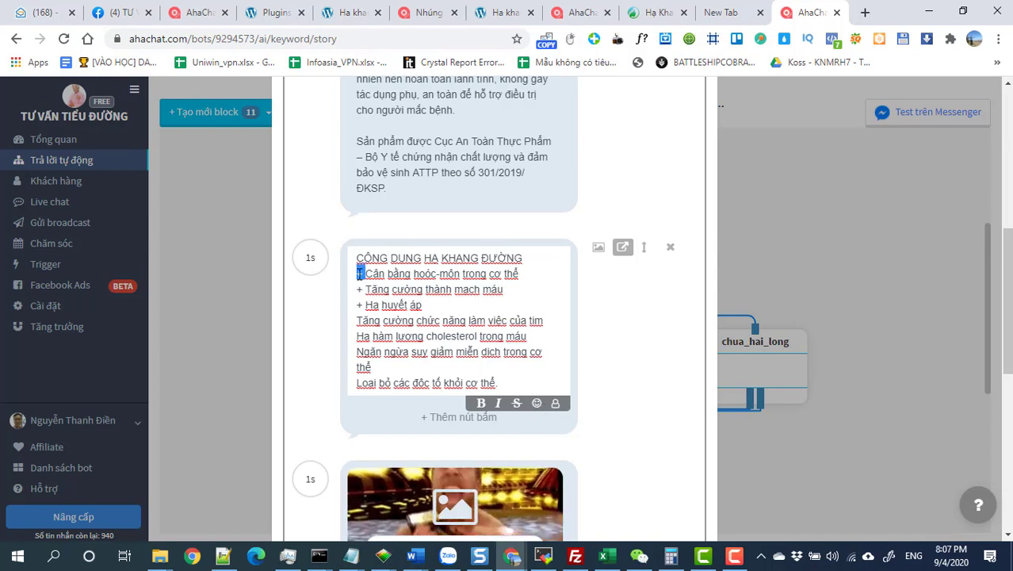
# Step: Replace the "+" before "Cân bằng hoóc-môn trong cơ thể" with a red heart emoji
pyautogui.press('BackSpace')
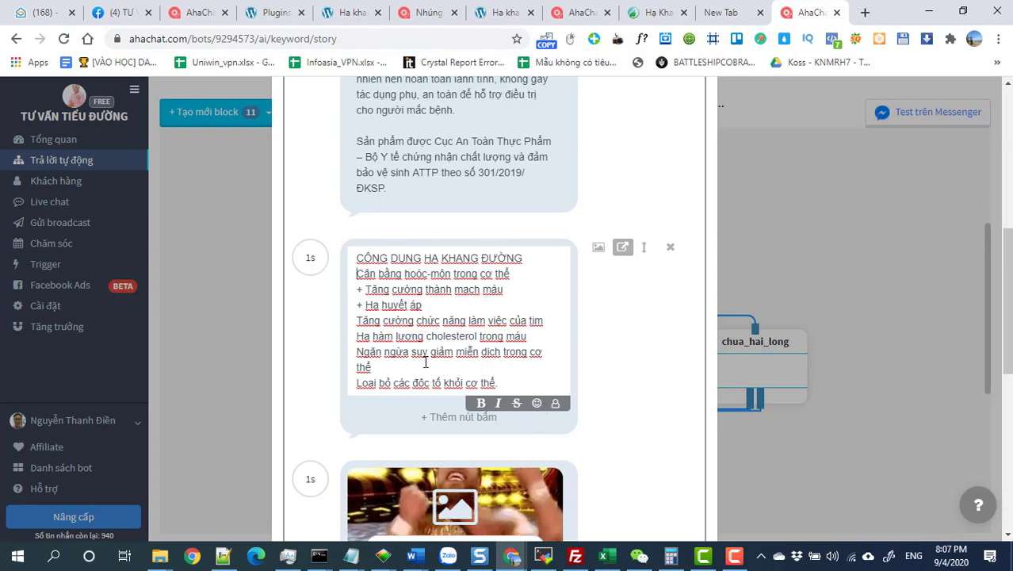
pyautogui.click(537, 405)
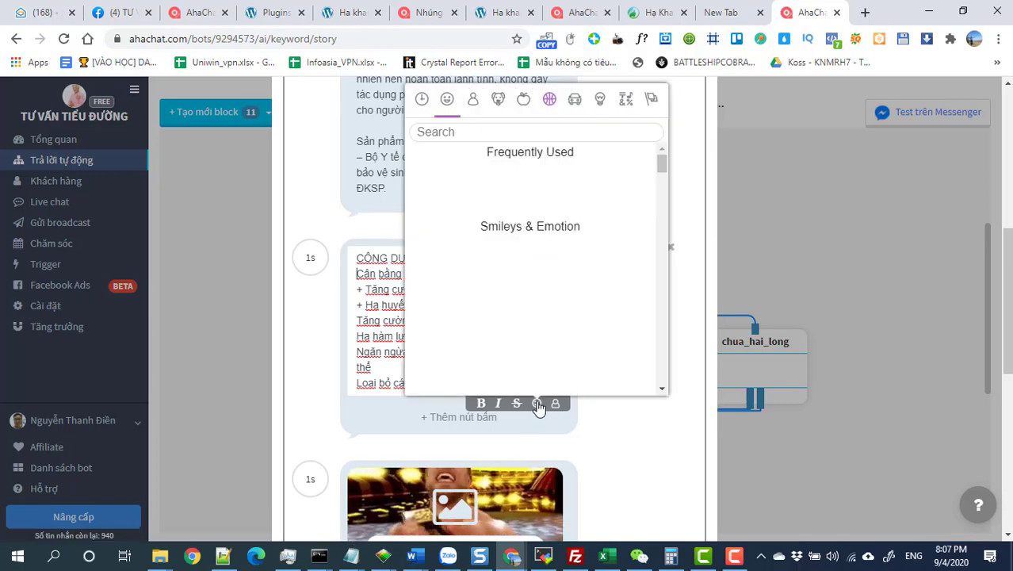
pyautogui.click(537, 404)
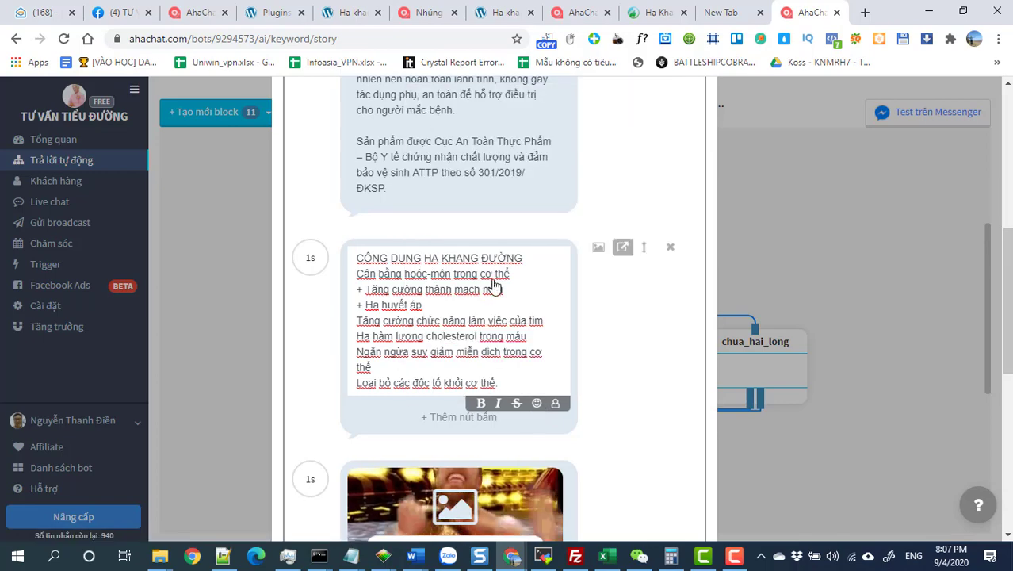
pyautogui.click(536, 404)
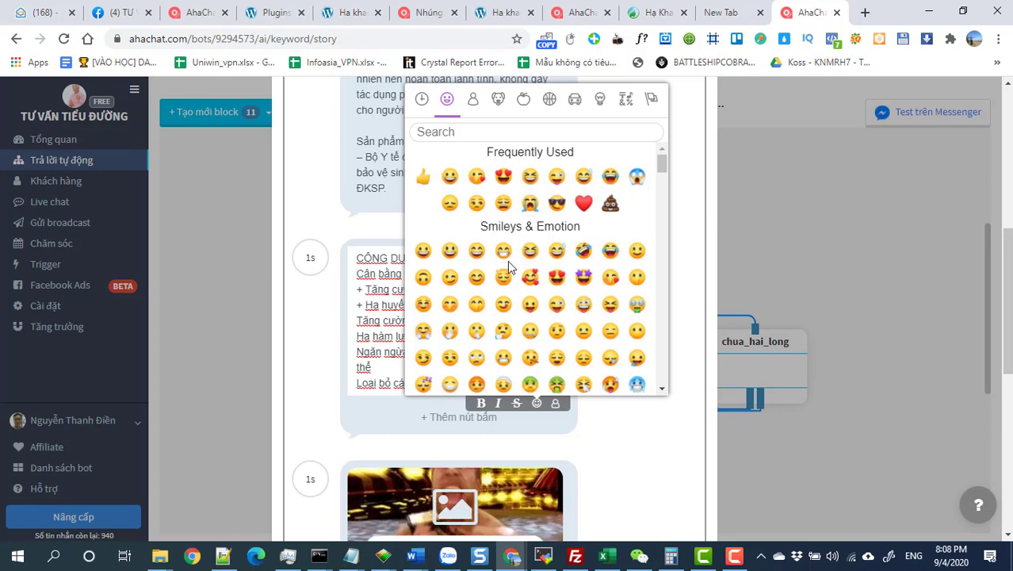
pyautogui.scroll(-5, 527, 291)
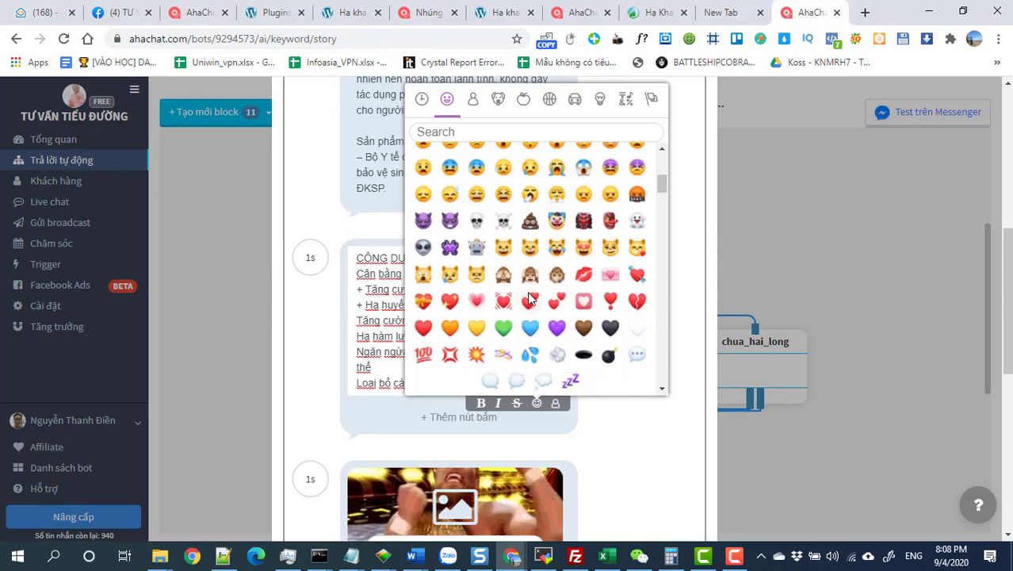
pyautogui.scroll(-6, 529, 297)
pyautogui.scroll(-8, 529, 297)
pyautogui.scroll(-4, 529, 298)
pyautogui.scroll(15, 529, 297)
pyautogui.scroll(-3, 529, 298)
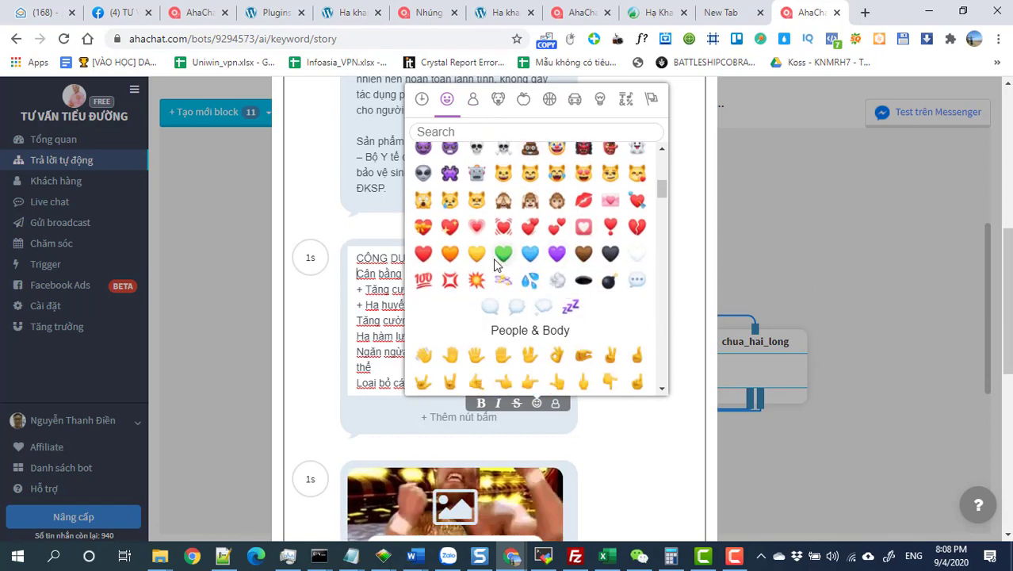
pyautogui.click(423, 255)
pyautogui.click(636, 308)
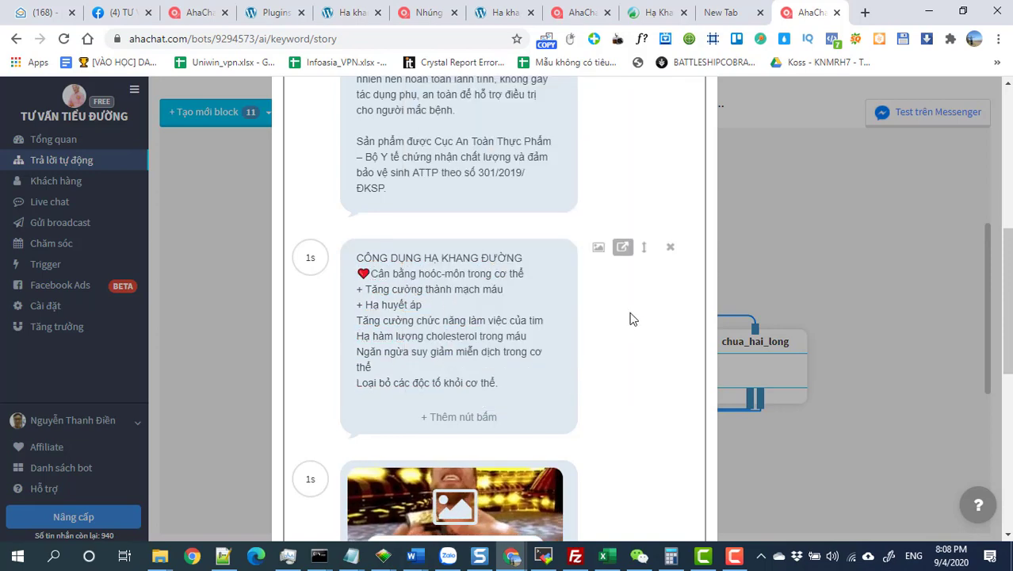
# Step: Copy the red heart to the start of the other six benefit lines, replacing the remaining "+" bullets
pyautogui.click(368, 275)
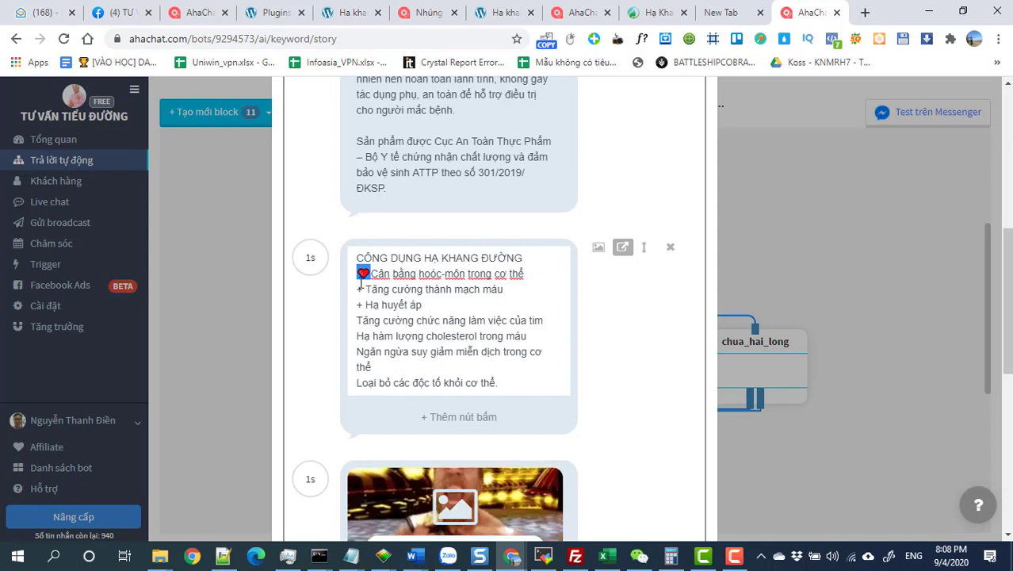
pyautogui.doubleClick(358, 290)
pyautogui.write('❤')
pyautogui.write('❤')
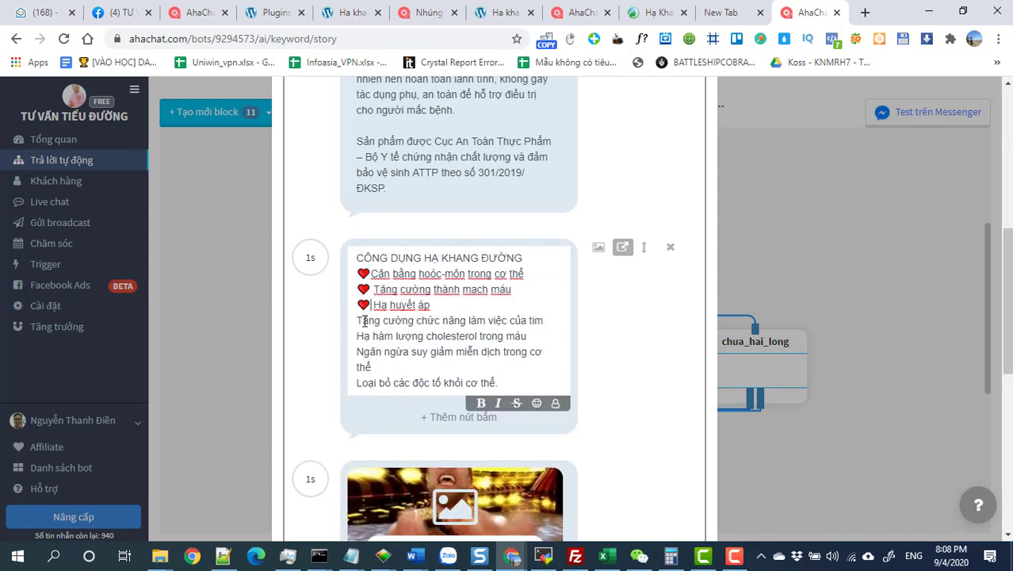
pyautogui.write('❤')
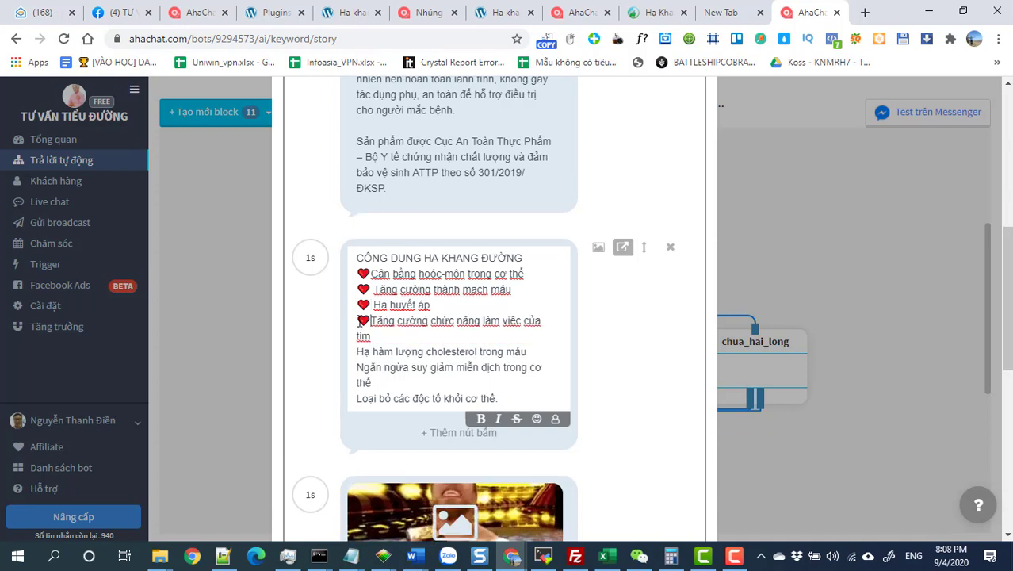
pyautogui.write('❤')
pyautogui.click(359, 367)
pyautogui.write('❤')
pyautogui.click(355, 397)
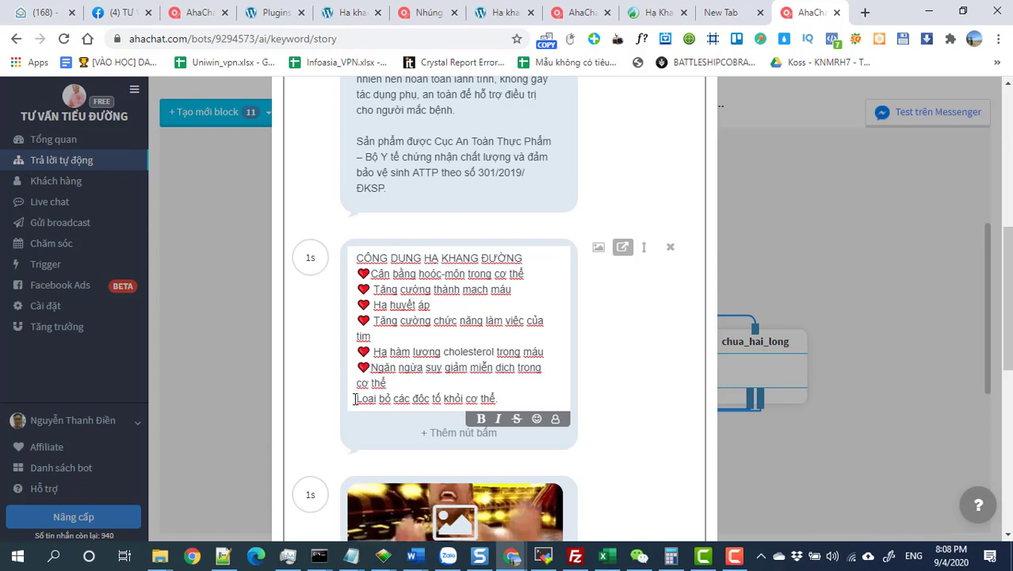
pyautogui.write('❤')
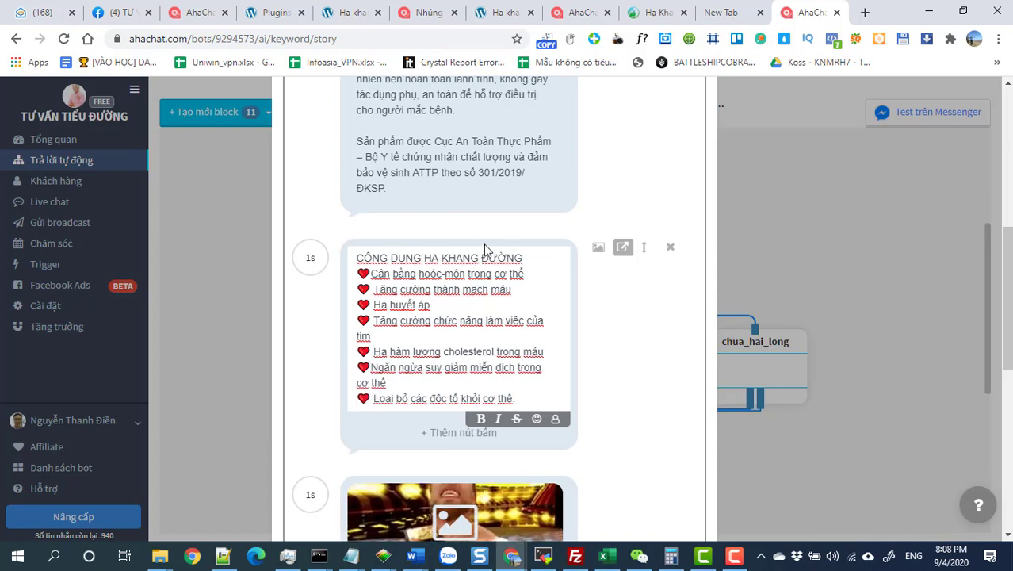
pyautogui.click(628, 349)
# Step: Find the "HẠ KHANG ĐƯỜNG CÓ TỐT KHÔNG?" section in the product article and copy its heading
pyautogui.scroll(-1, 626, 349)
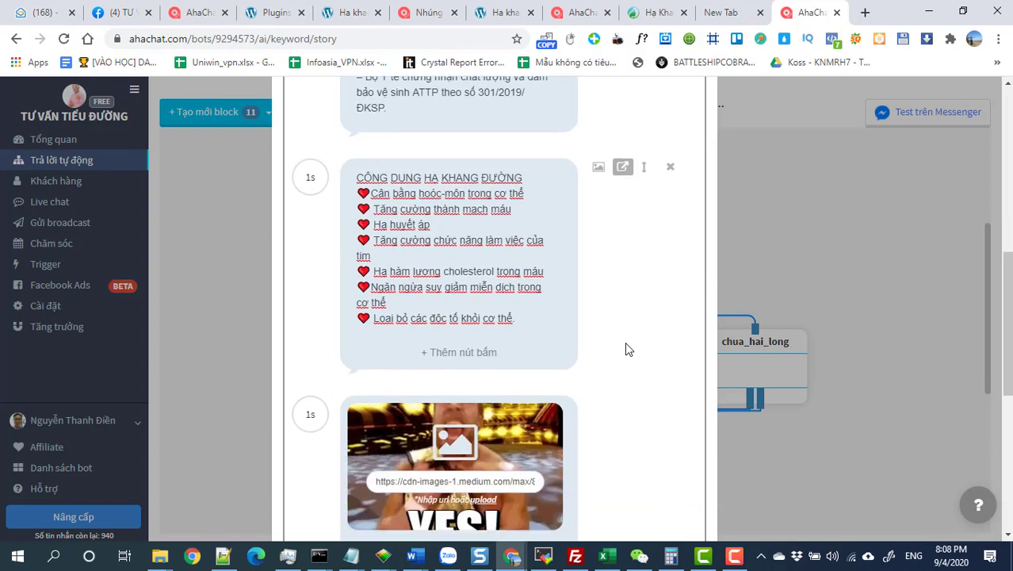
pyautogui.scroll(6, 624, 346)
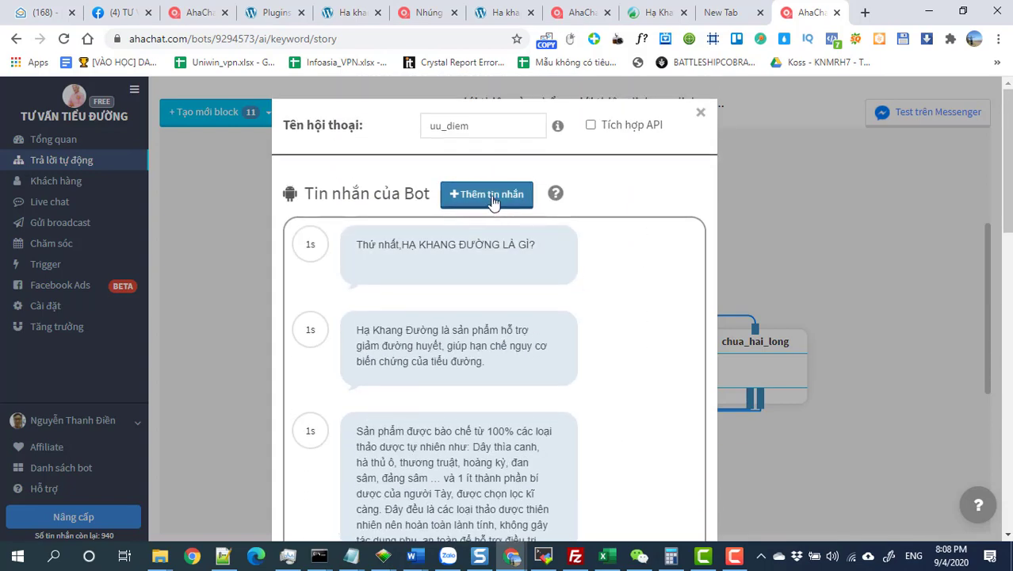
pyautogui.click(578, 12)
pyautogui.click(654, 12)
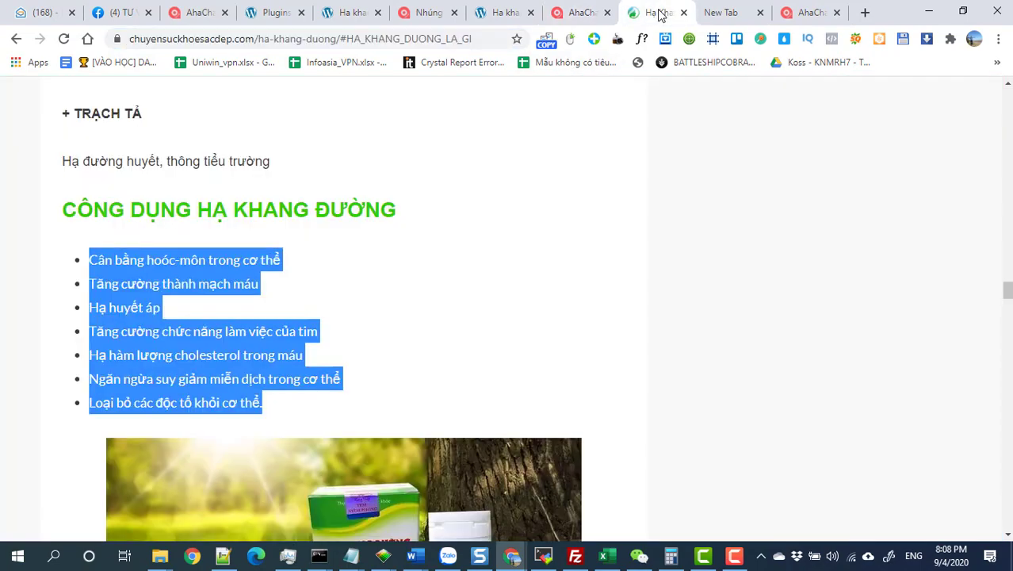
pyautogui.scroll(-2, 400, 266)
pyautogui.scroll(-15, 400, 265)
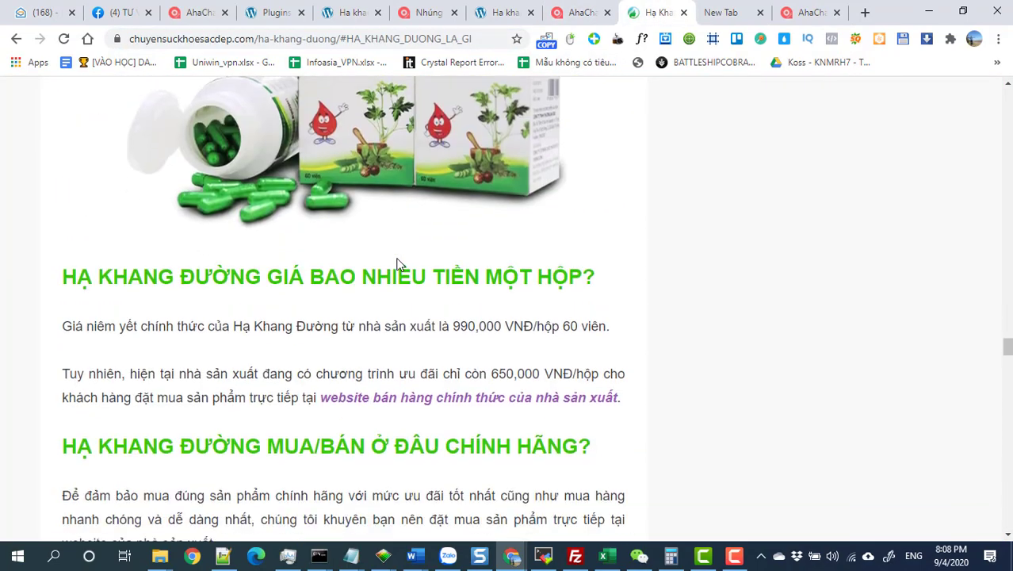
pyautogui.scroll(-4, 400, 264)
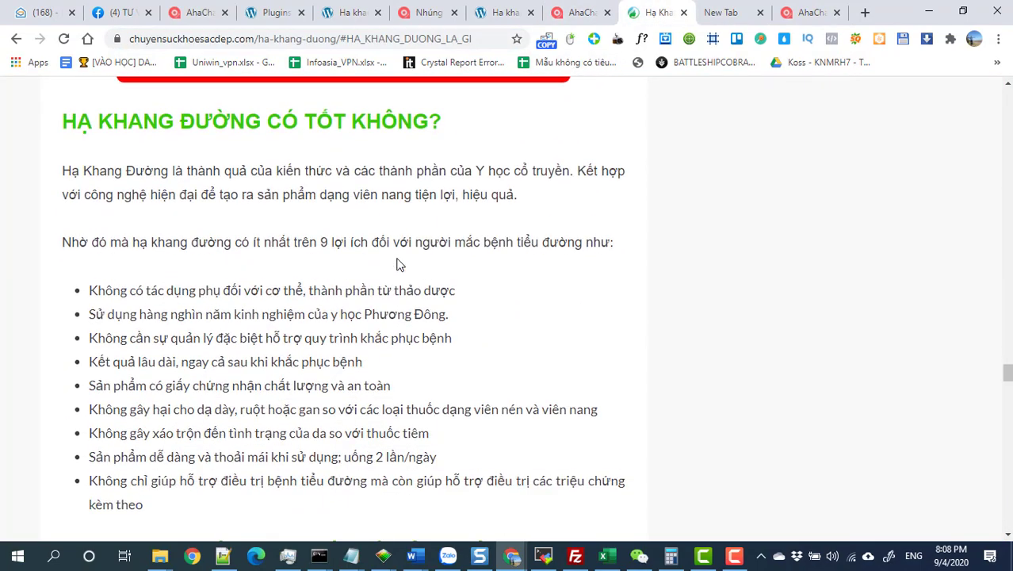
pyautogui.moveTo(435, 128); pyautogui.dragTo(67, 123)
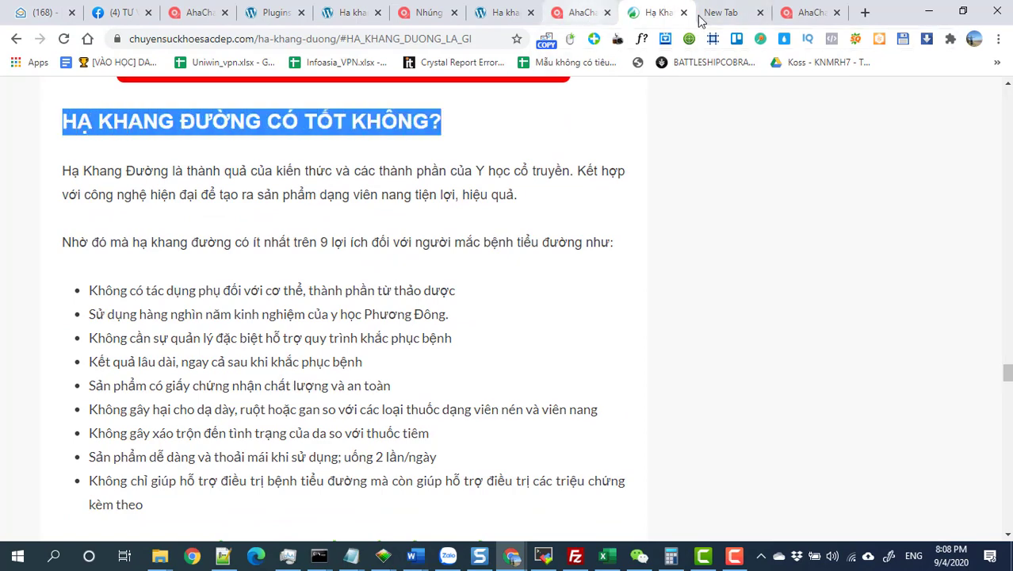
# Step: Enter the heading "HẠ KHANG ĐƯỜNG CÓ TỐT KHÔNG?" in the uu_diem block's last bot message, below the image message
pyautogui.click(573, 16)
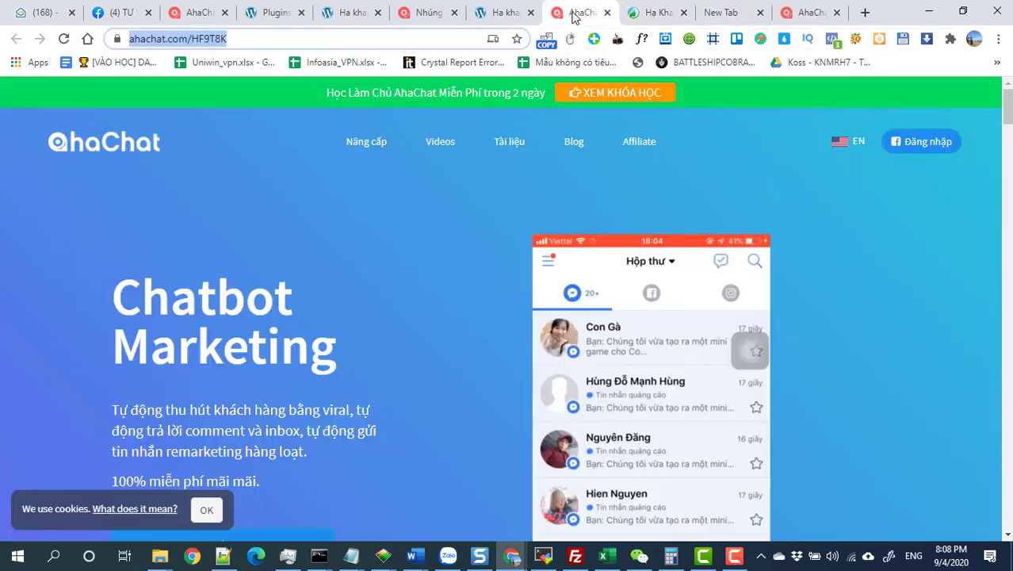
pyautogui.click(809, 13)
pyautogui.scroll(-4, 523, 307)
pyautogui.scroll(-7, 518, 315)
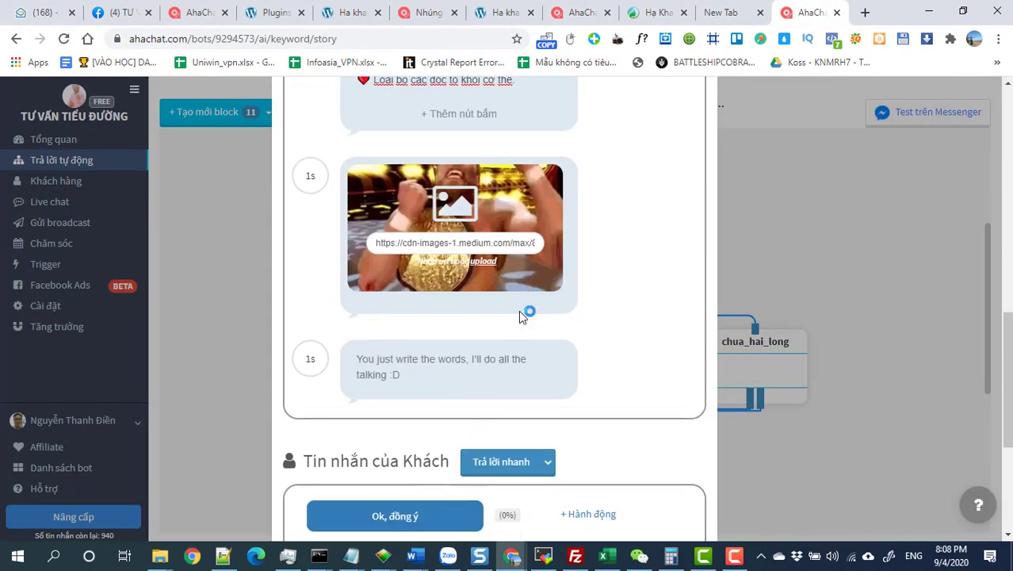
pyautogui.click(404, 321)
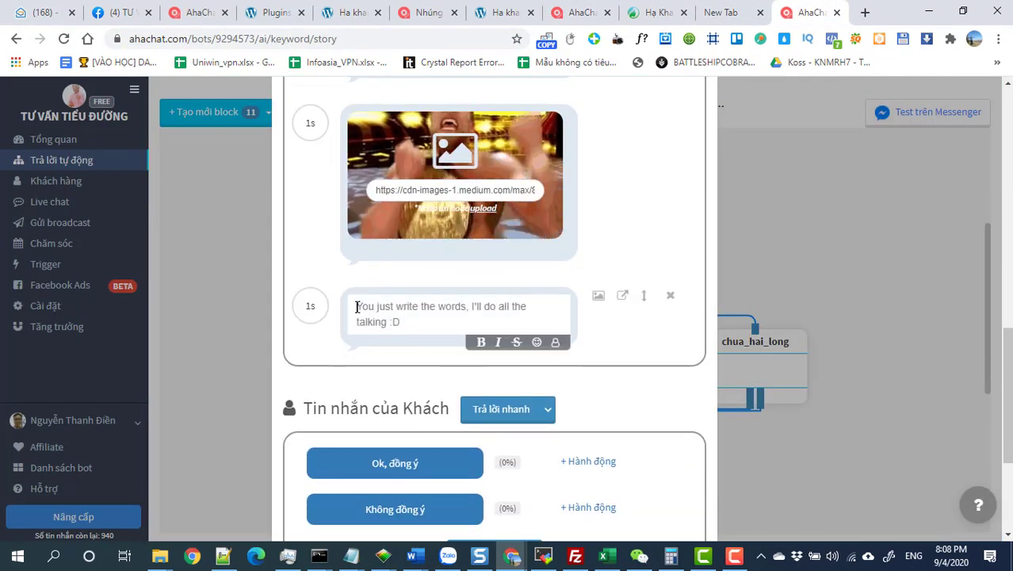
pyautogui.write('HA KHANG ĐƯỜNG CÓ TỐT KHÔNG?')
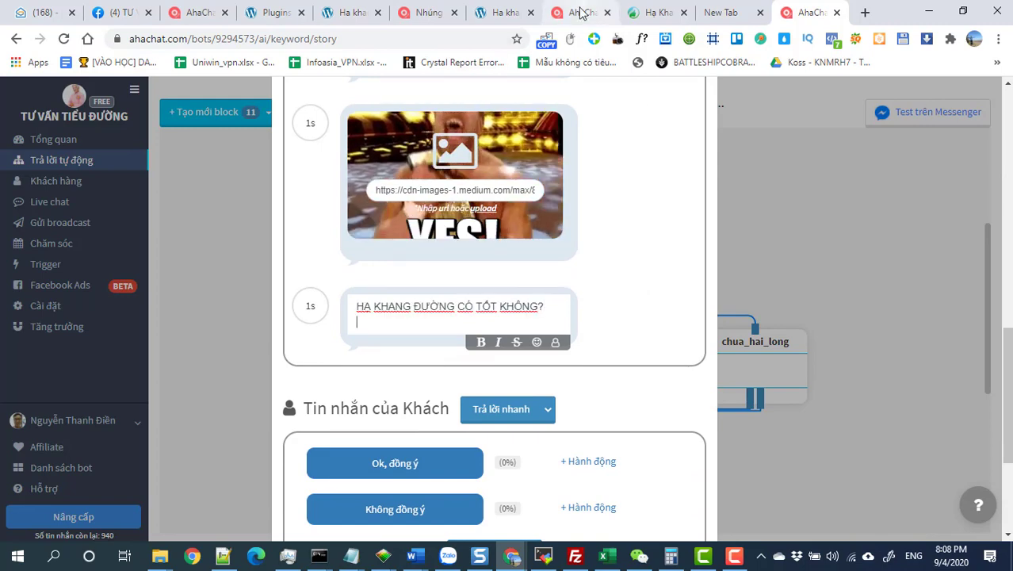
# Step: Copy the article's nine listed benefits, from "Không có tác dụng phụ" onward, beneath the CÓ TỐT KHÔNG heading in the bot message
pyautogui.click(583, 12)
pyautogui.click(657, 12)
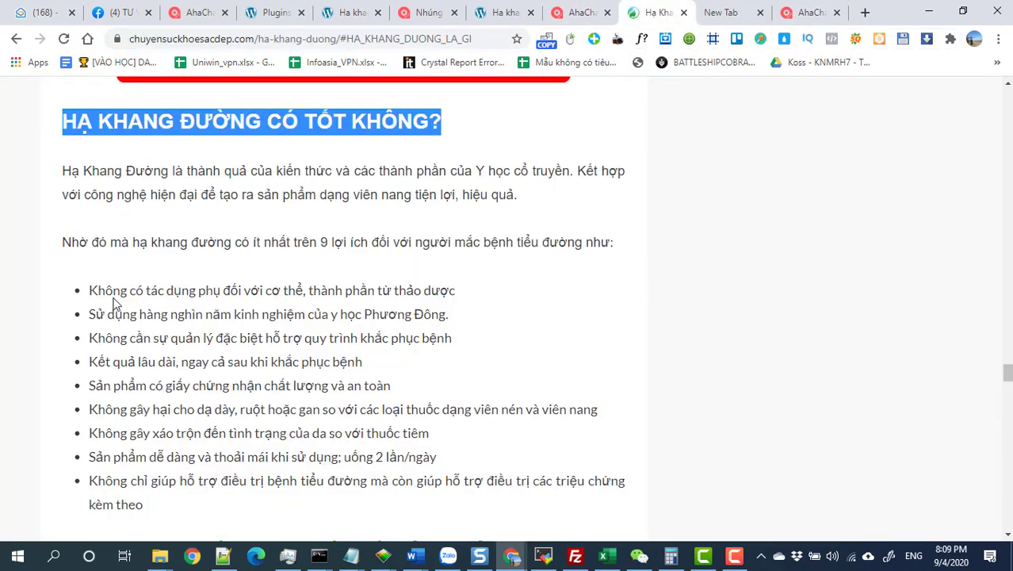
pyautogui.moveTo(90, 290); pyautogui.dragTo(169, 502)
pyautogui.hotkey('ctrl', 'c')
pyautogui.scroll(-2, 179, 490)
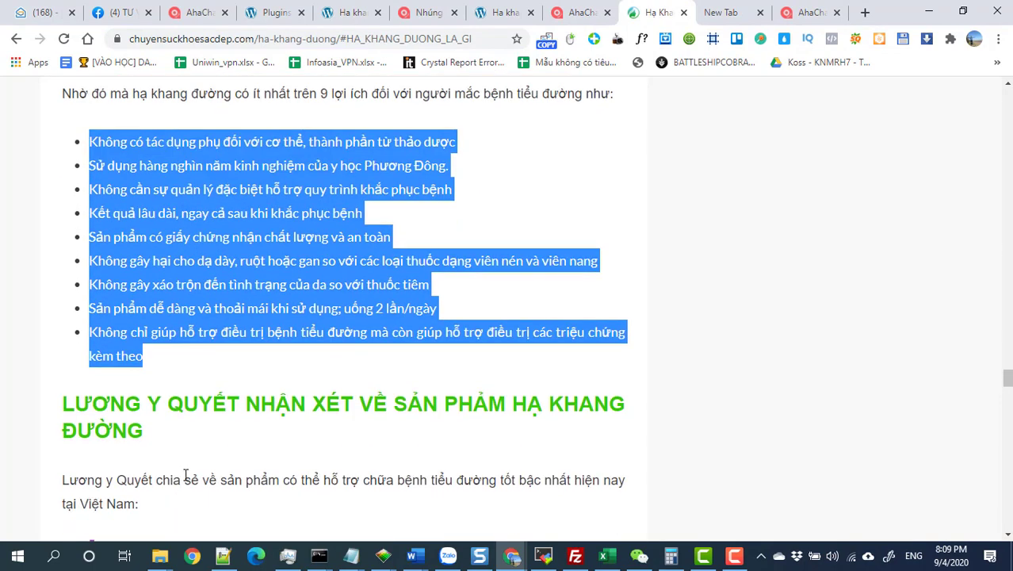
pyautogui.click(783, 22)
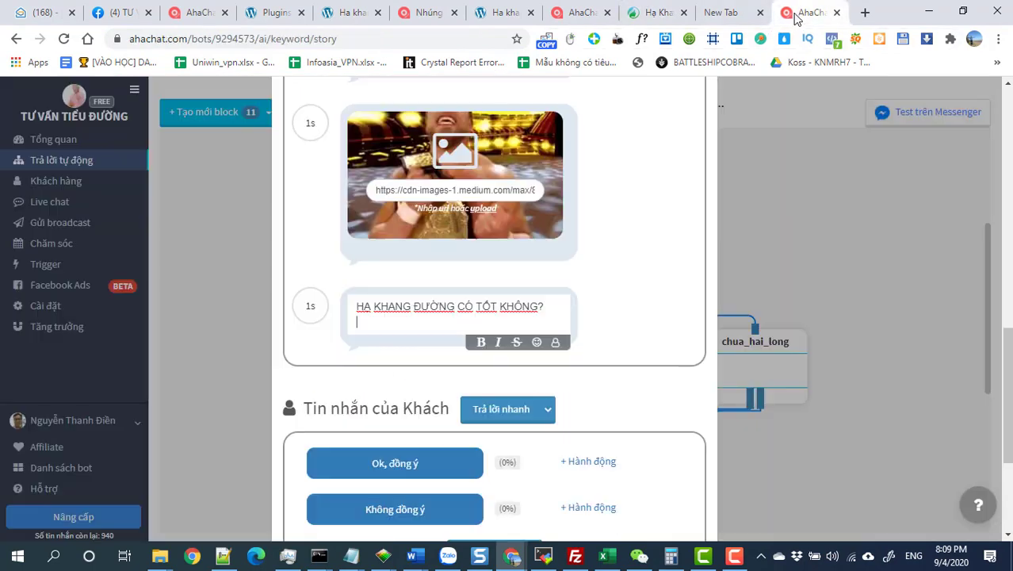
pyautogui.hotkey('ctrl', 'v')
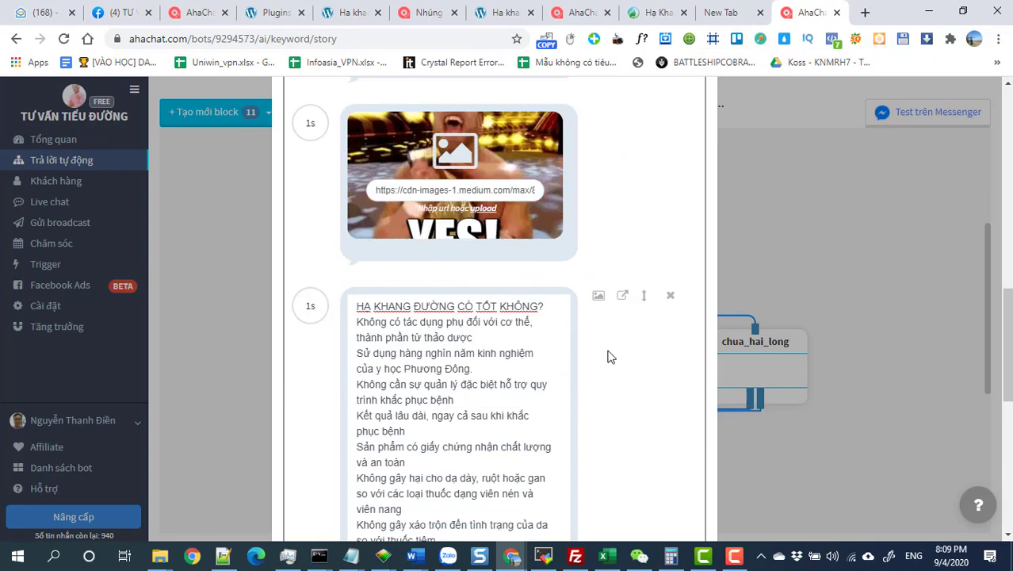
# Step: Move the "HẠ KHANG ĐƯỜNG CÓ TỐT KHÔNG?" message above the image message and check the block's message order
pyautogui.click(625, 384)
pyautogui.moveTo(643, 295); pyautogui.dragTo(601, 103)
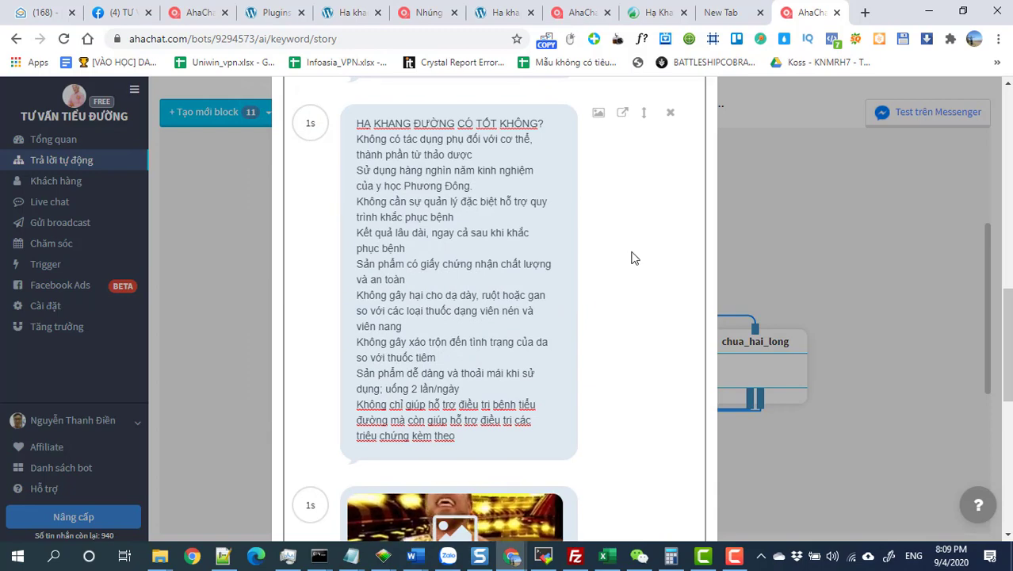
pyautogui.scroll(-6, 633, 256)
pyautogui.scroll(20, 587, 309)
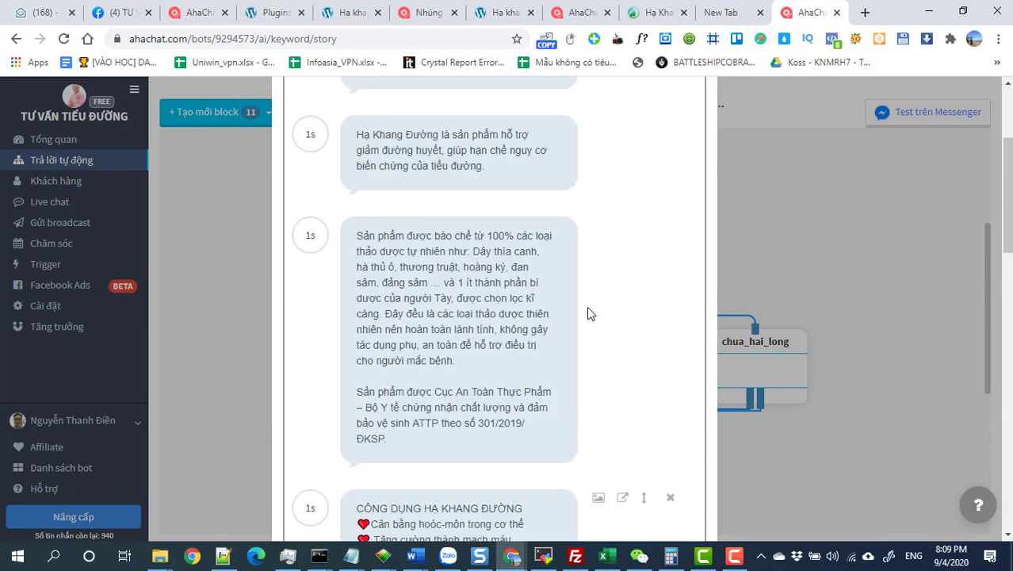
pyautogui.scroll(-10, 587, 314)
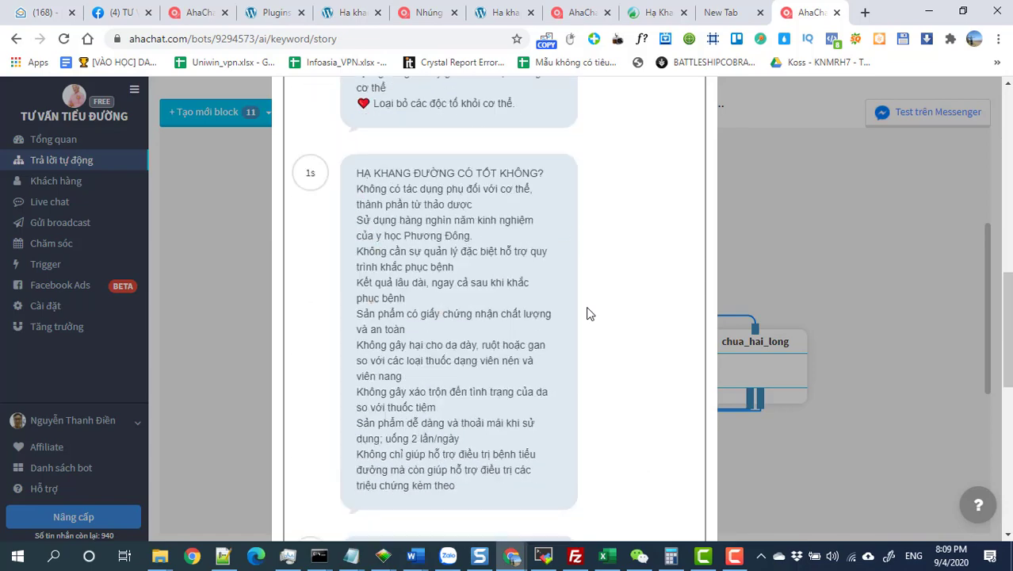
pyautogui.scroll(-2, 587, 316)
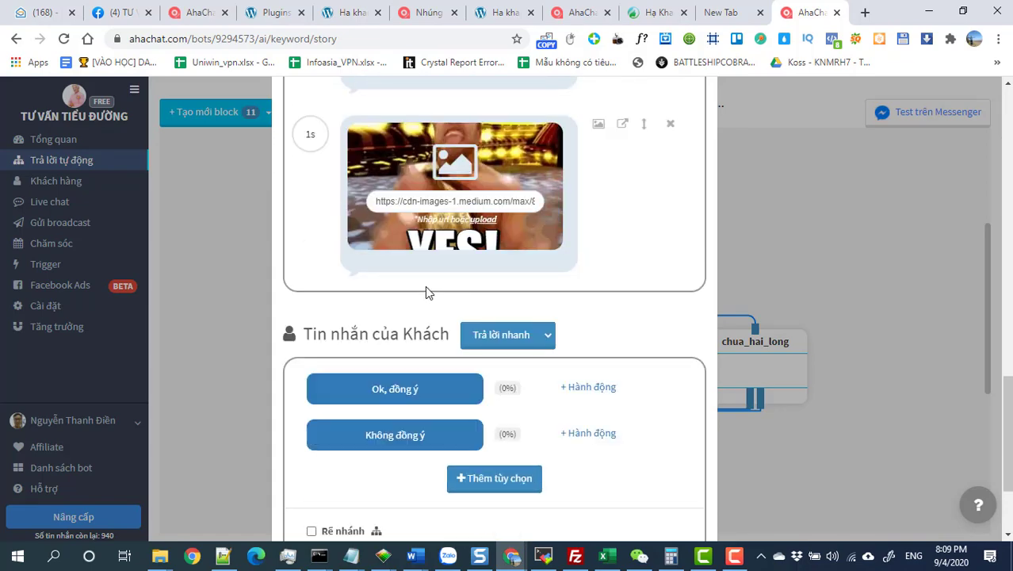
# Step: Replace the image in the block's last bot message by uploading combo2.png from the image v2 folder
pyautogui.click(478, 225)
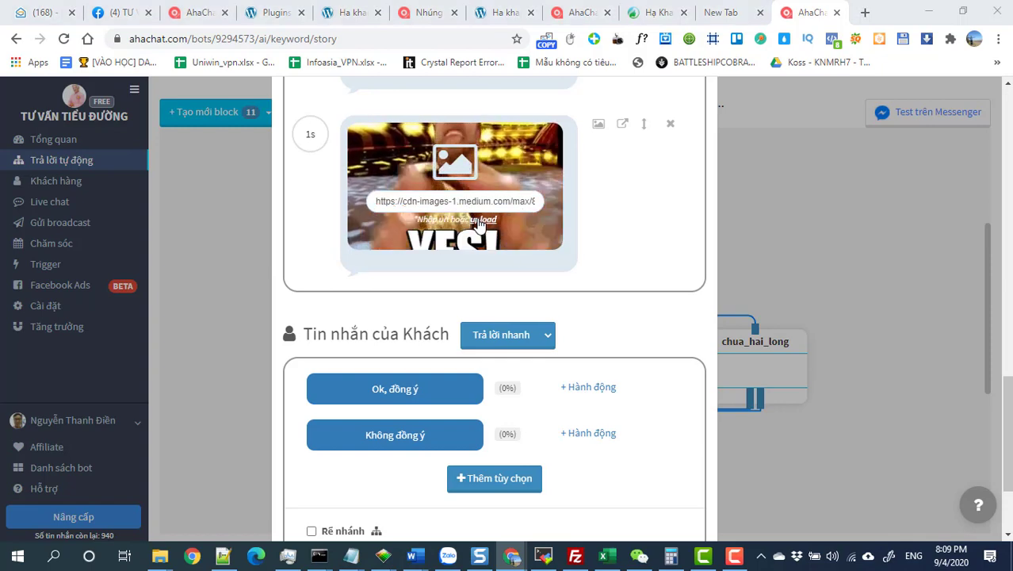
pyautogui.scroll(-2, 248, 194)
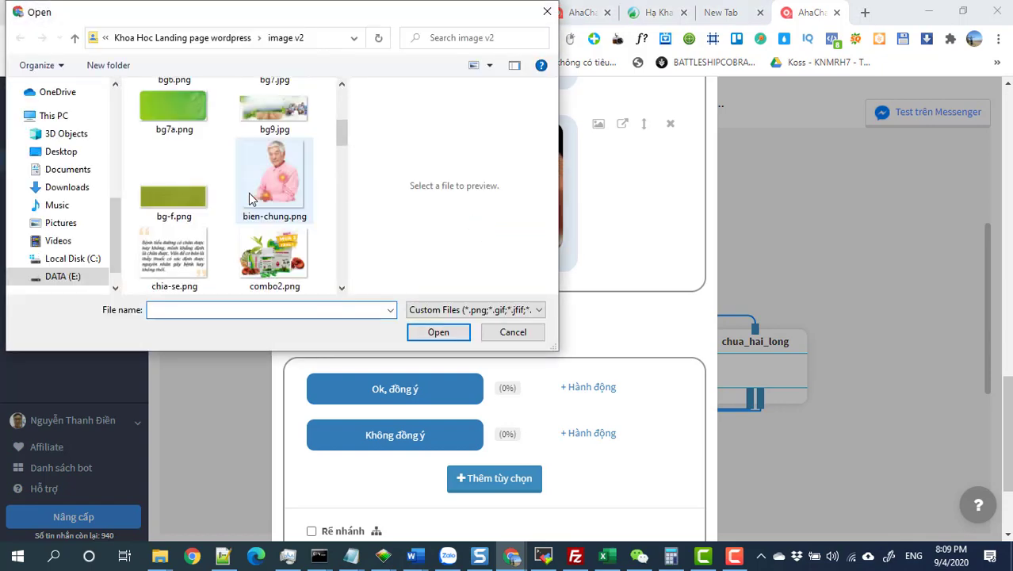
pyautogui.click(281, 180)
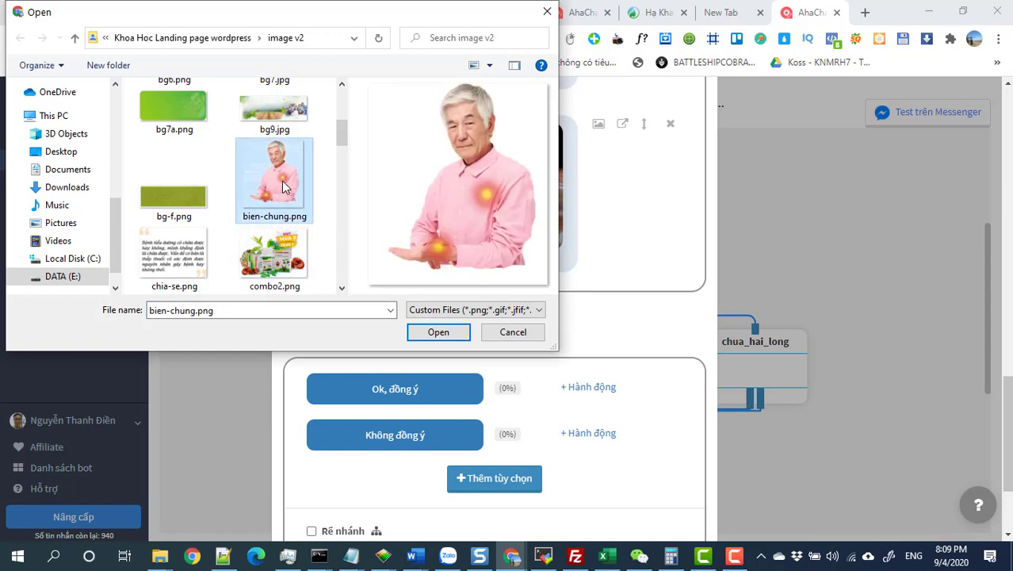
pyautogui.click(283, 258)
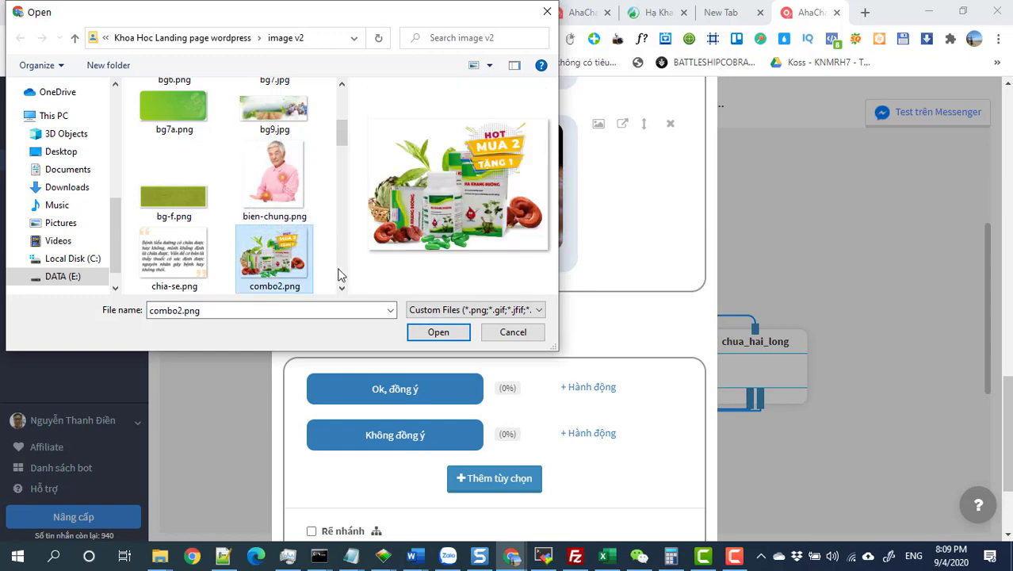
pyautogui.click(428, 332)
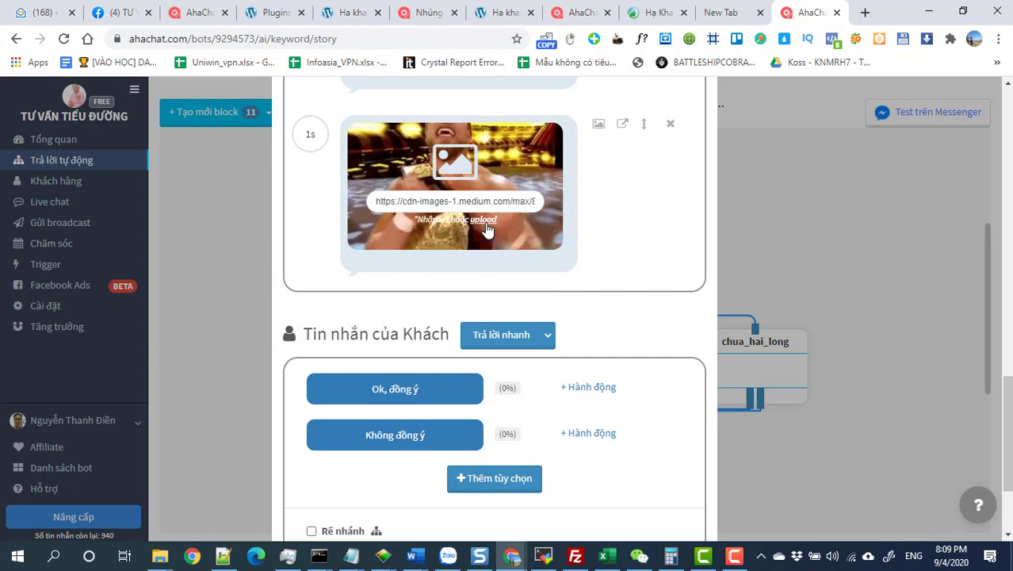
pyautogui.scroll(-2, 486, 227)
pyautogui.scroll(4, 486, 228)
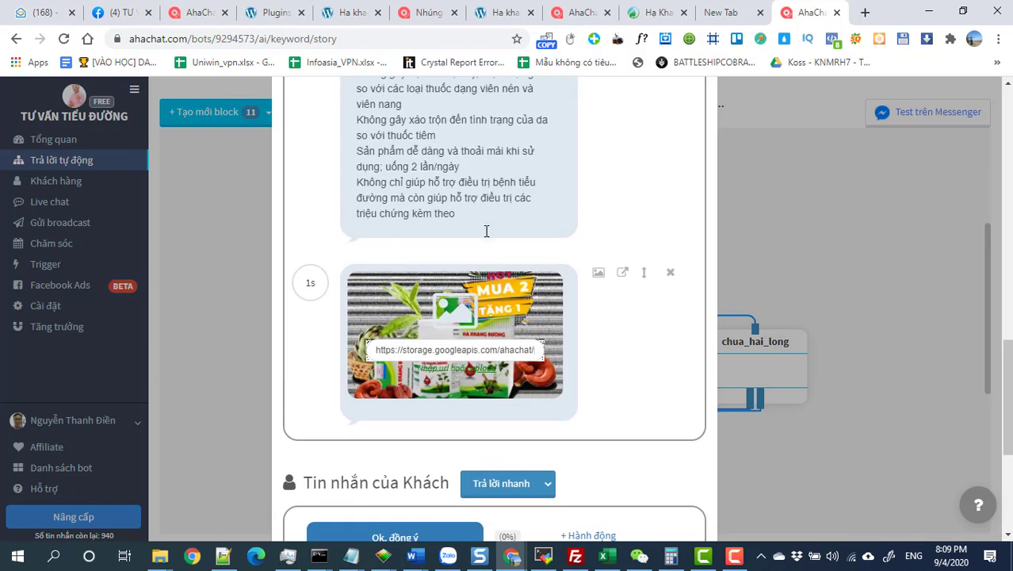
# Step: Check the uu_diem block's finished messages and save its changes
pyautogui.scroll(-5, 561, 340)
pyautogui.scroll(3, 561, 347)
pyautogui.scroll(5, 521, 389)
pyautogui.scroll(-6, 521, 388)
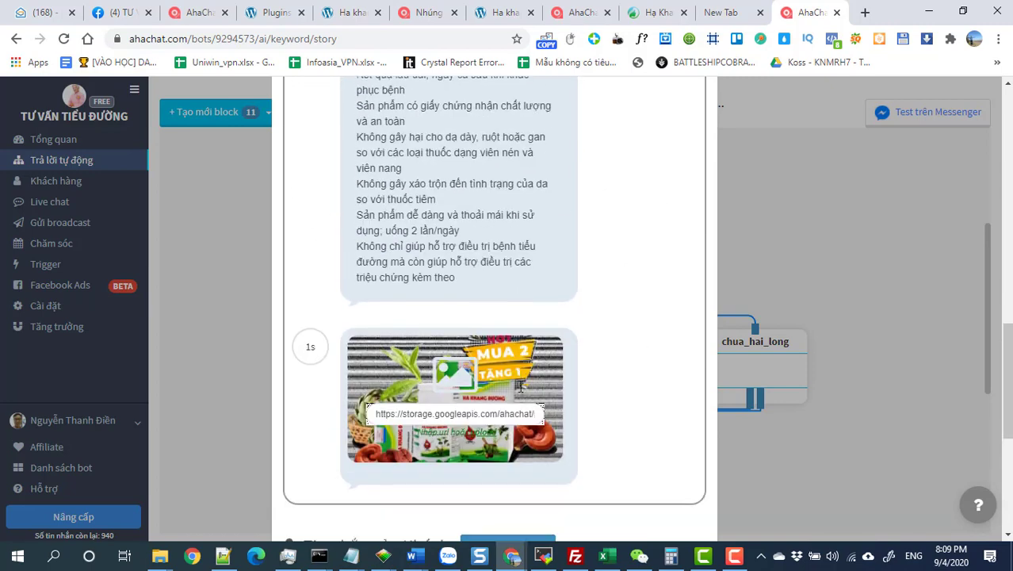
pyautogui.click(523, 490)
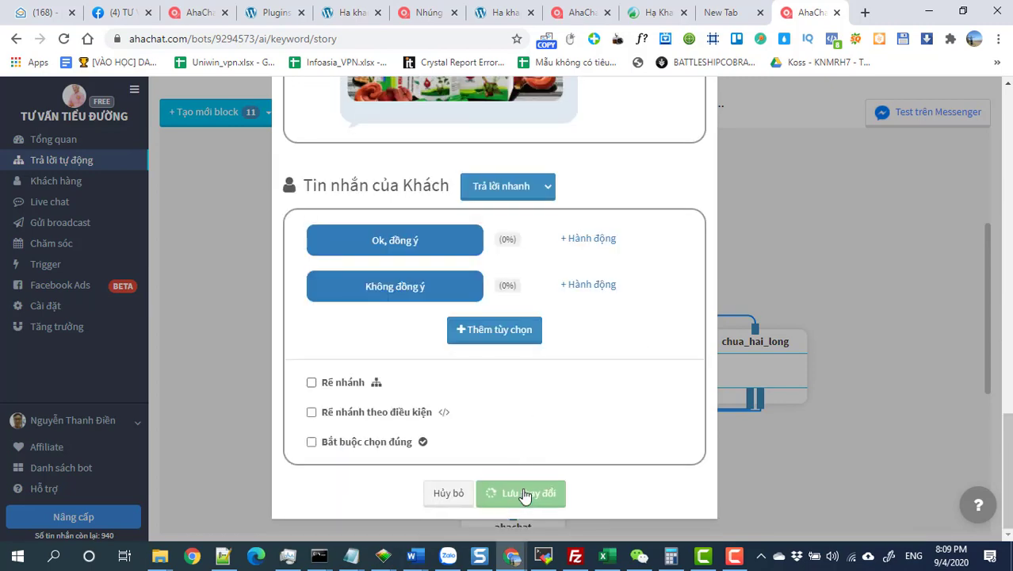
# Step: Examine the saved uu_diem block's messages and the remaining ahachat, feedback and ket_thuc blocks in the script flow
pyautogui.scroll(-3, 379, 437)
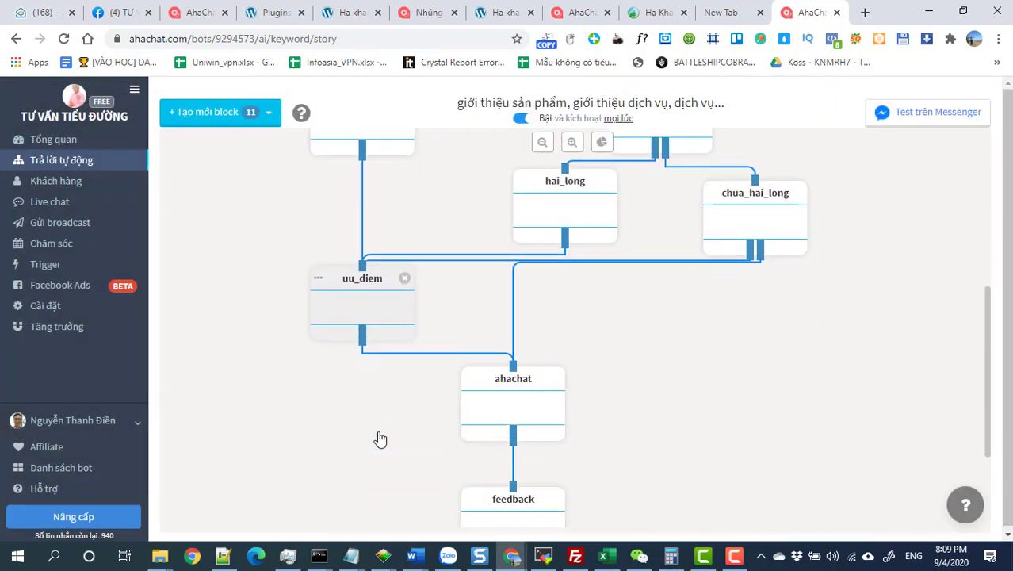
pyautogui.click(377, 237)
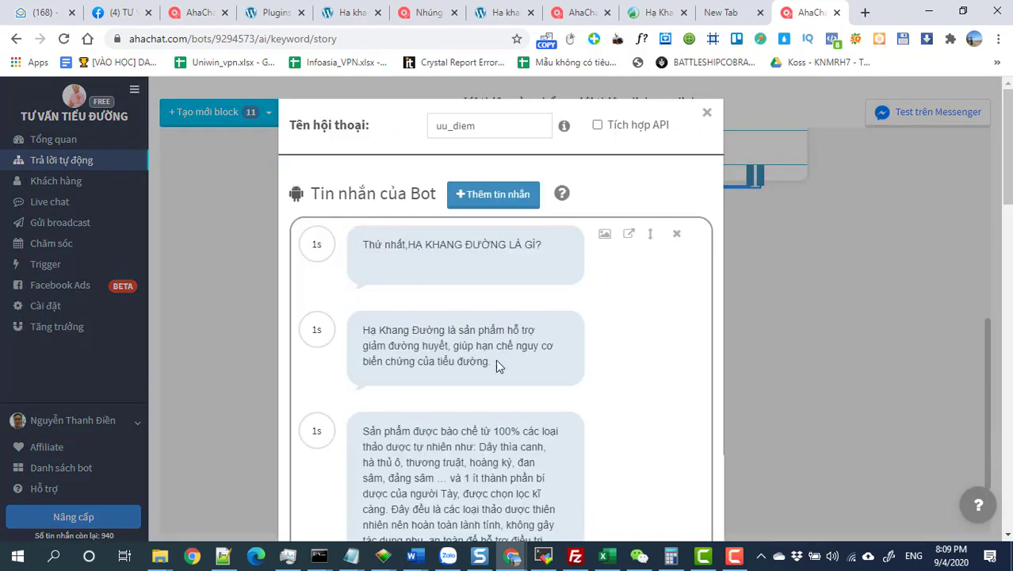
pyautogui.scroll(-8, 491, 357)
pyautogui.click(755, 346)
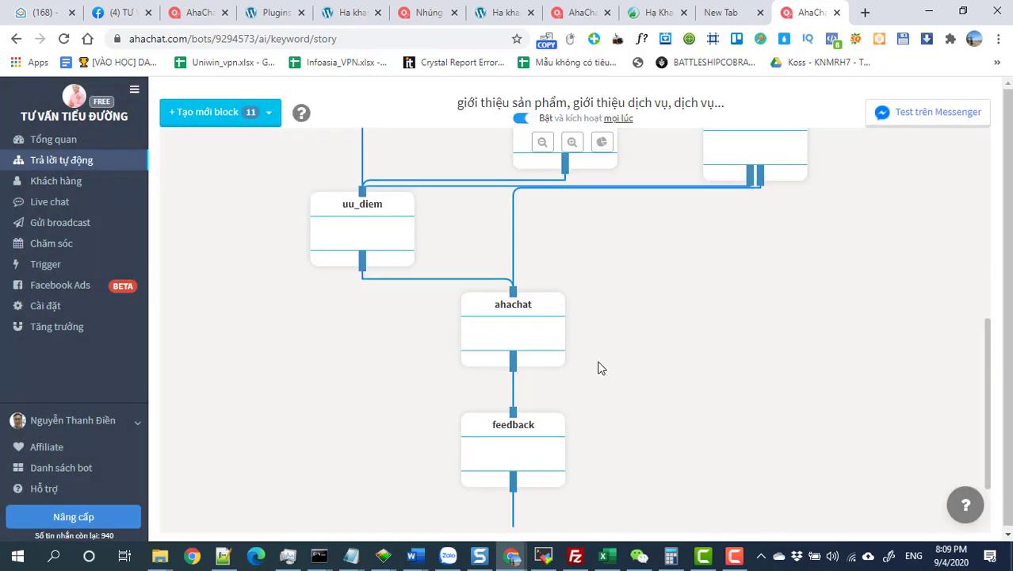
pyautogui.scroll(2, 476, 364)
pyautogui.scroll(-2, 507, 428)
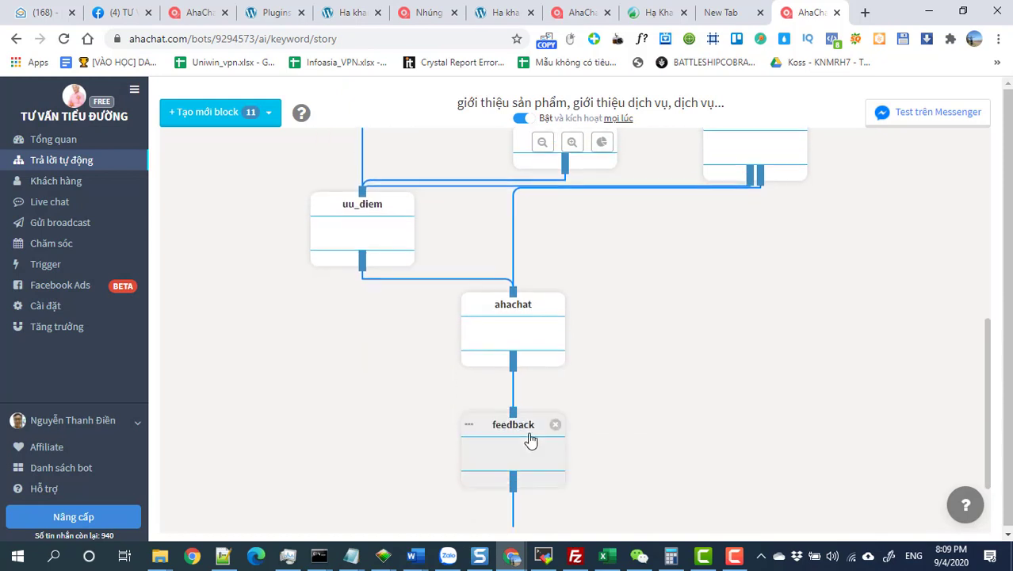
pyautogui.scroll(-1, 515, 475)
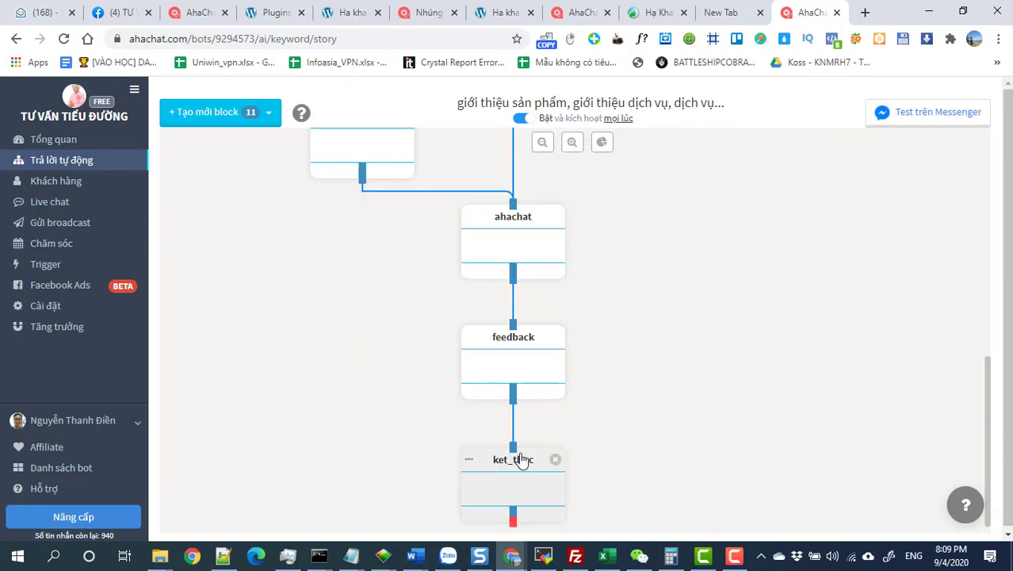
pyautogui.scroll(3, 555, 238)
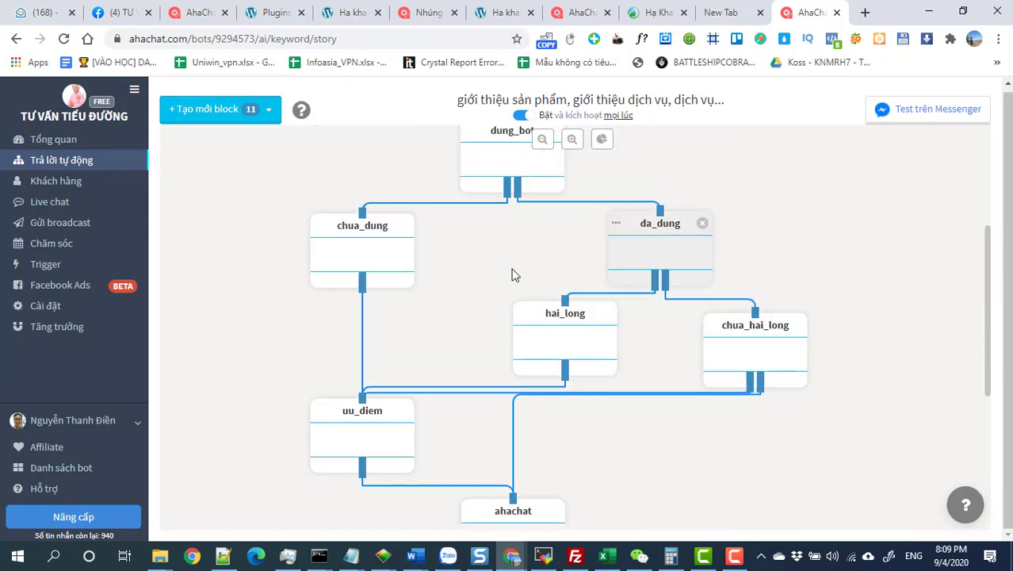
pyautogui.scroll(-2, 690, 393)
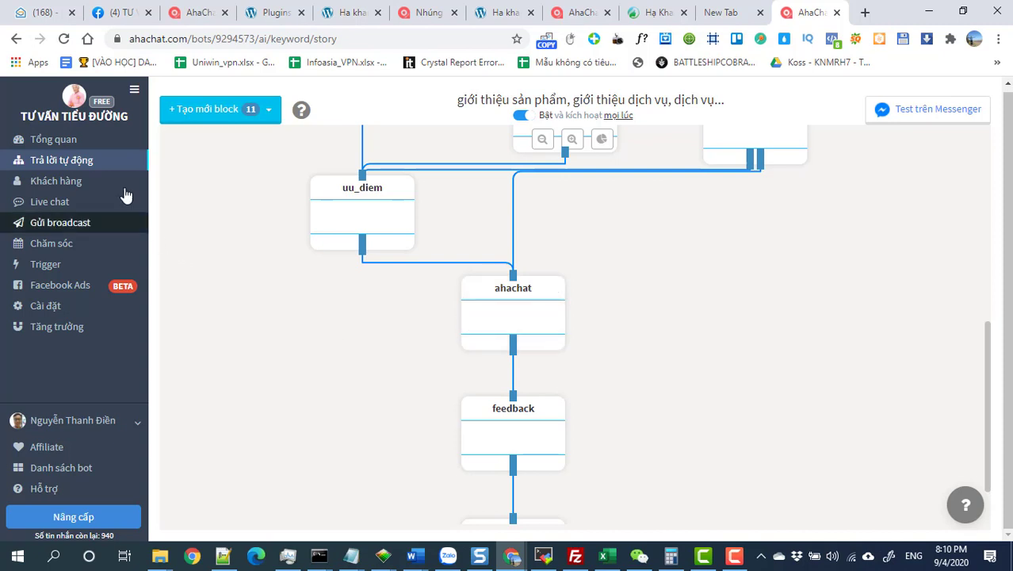
# Step: Create a new auto-reply script with the keyword dathang and open its block flow
pyautogui.click(74, 166)
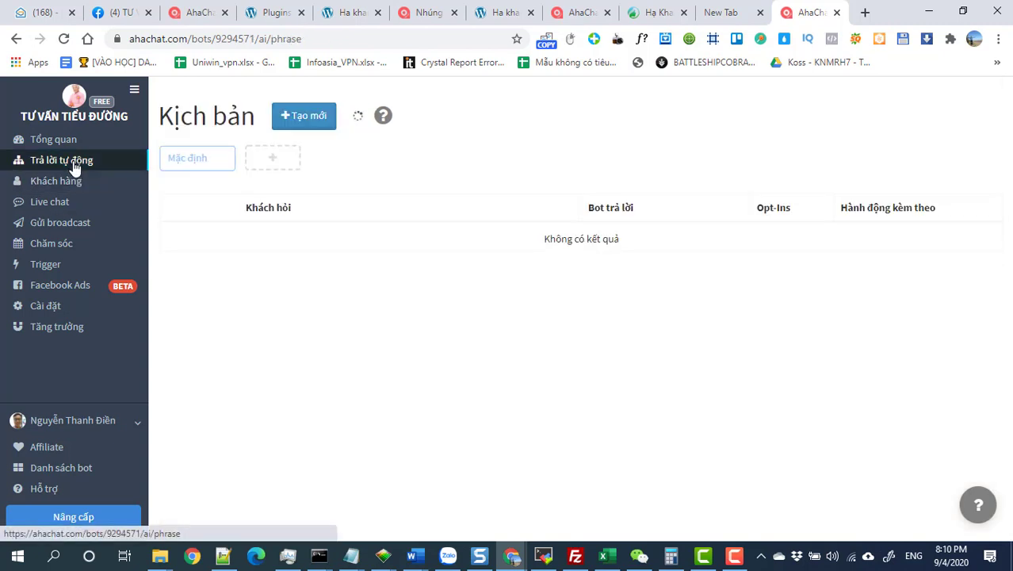
pyautogui.click(279, 121)
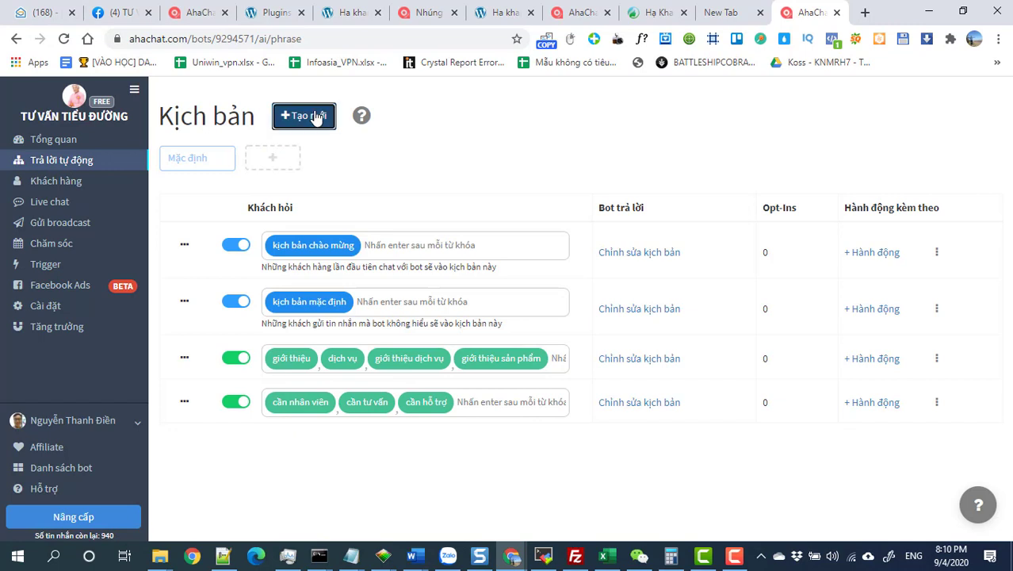
pyautogui.write('dathang')
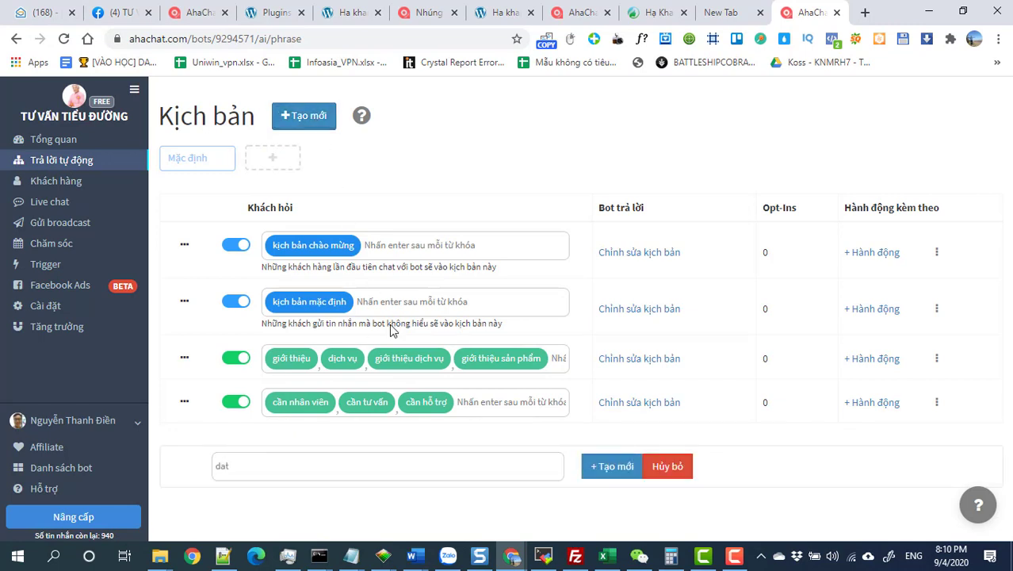
pyautogui.click(610, 470)
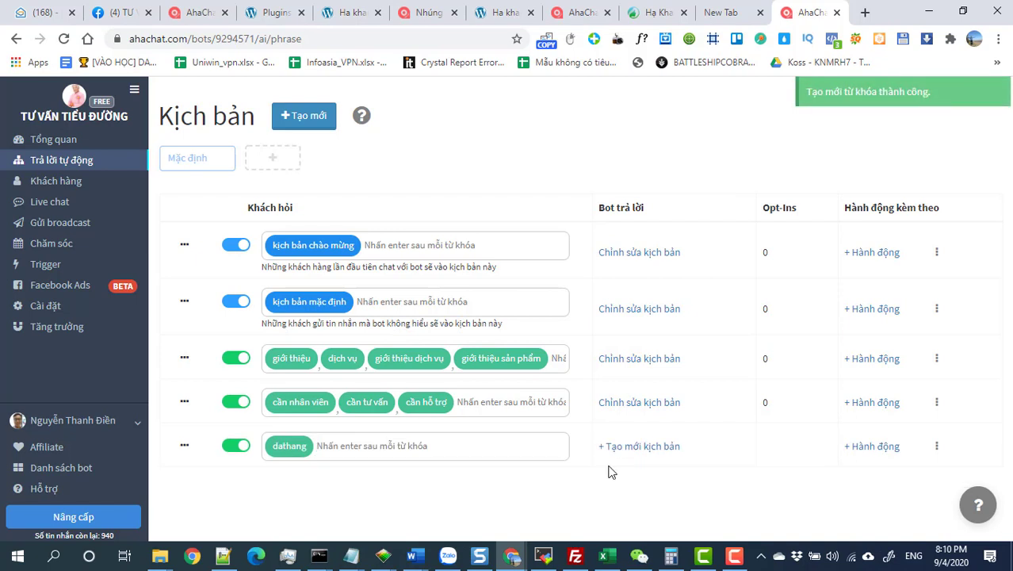
pyautogui.click(640, 447)
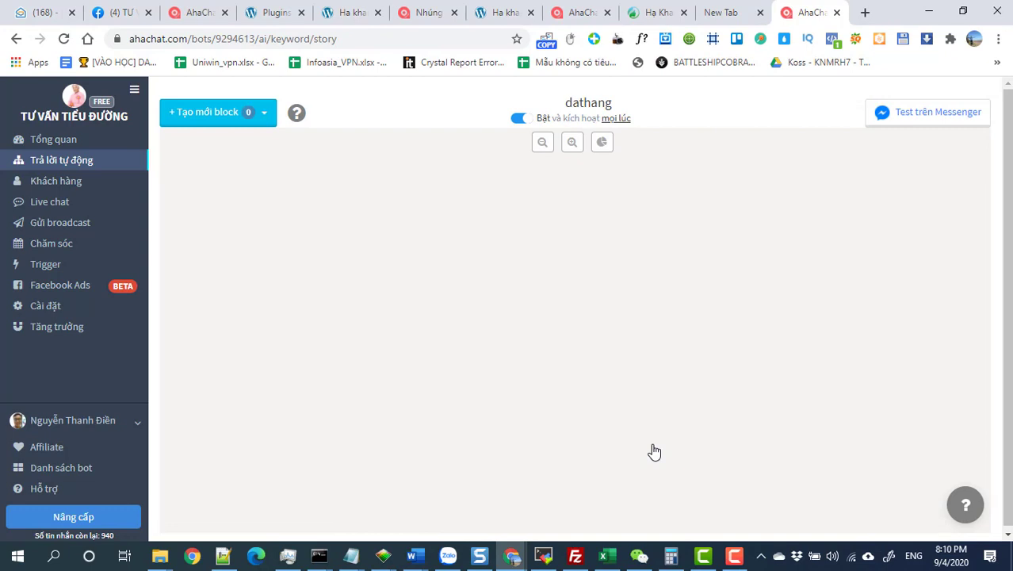
# Step: Add a block to the dathang script, name it batdau and save it
pyautogui.click(191, 113)
pyautogui.click(196, 140)
pyautogui.click(260, 181)
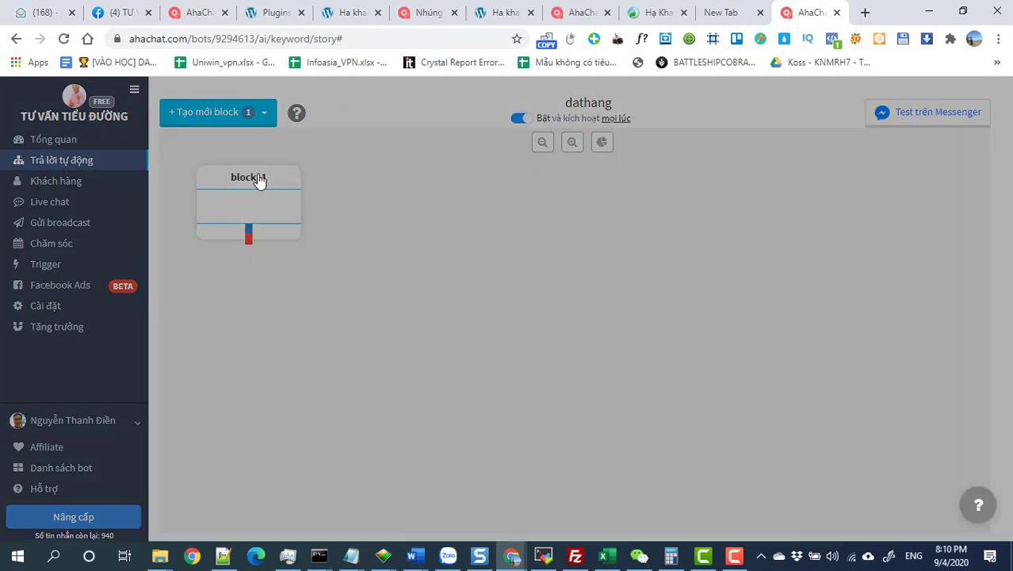
pyautogui.moveTo(472, 127); pyautogui.dragTo(389, 139)
pyautogui.write('batdau')
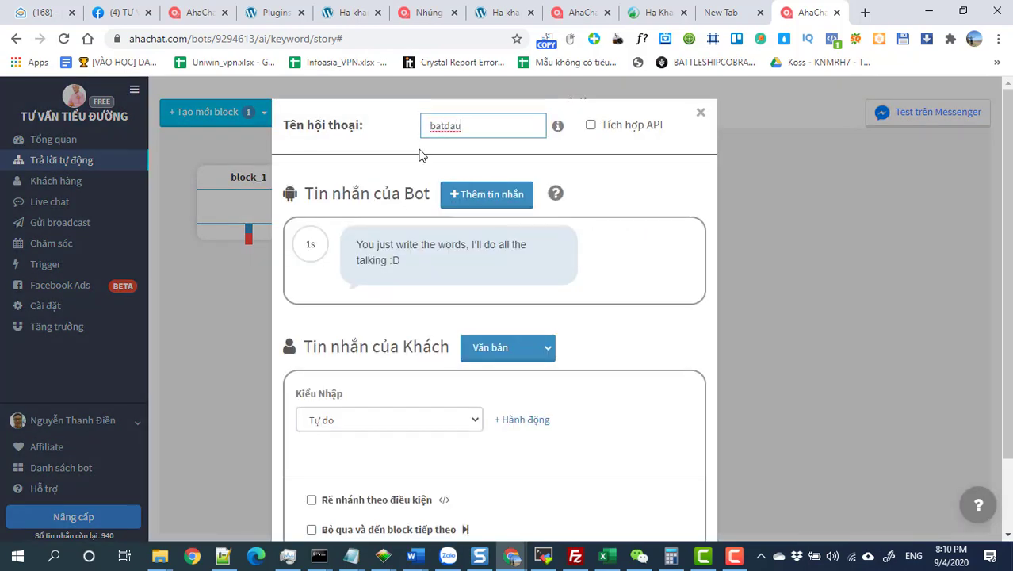
pyautogui.click(620, 272)
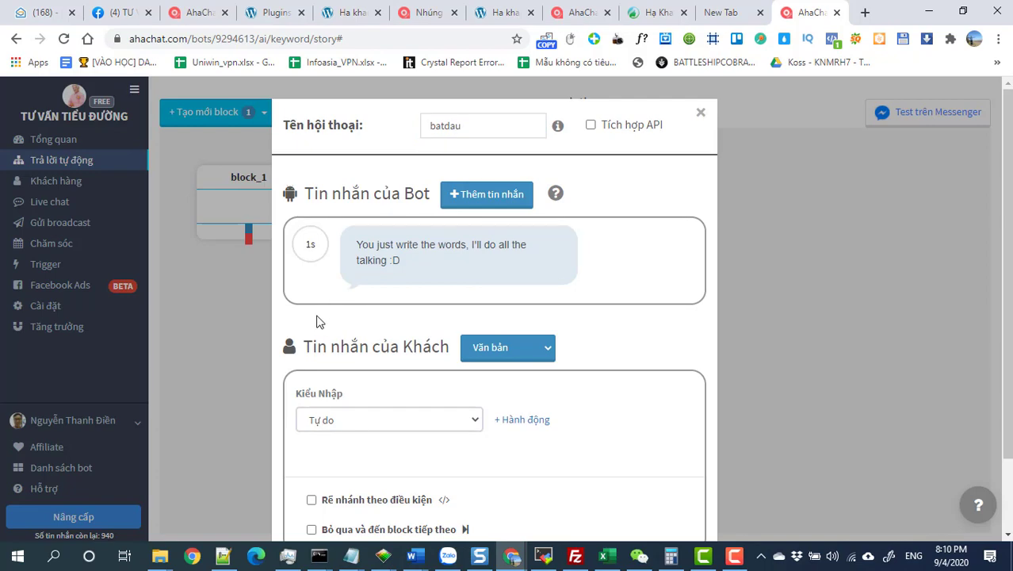
pyautogui.scroll(-2, 603, 475)
pyautogui.click(535, 499)
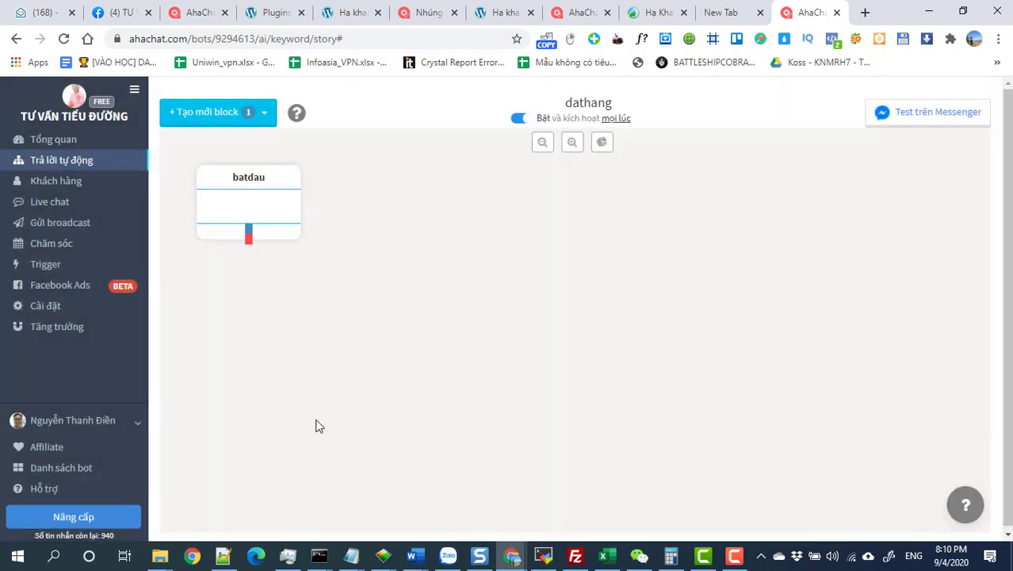
# Step: Open the uu_diem block in the giới thiệu sản phẩm script and review its bot messages and quick replies
pyautogui.click(71, 163)
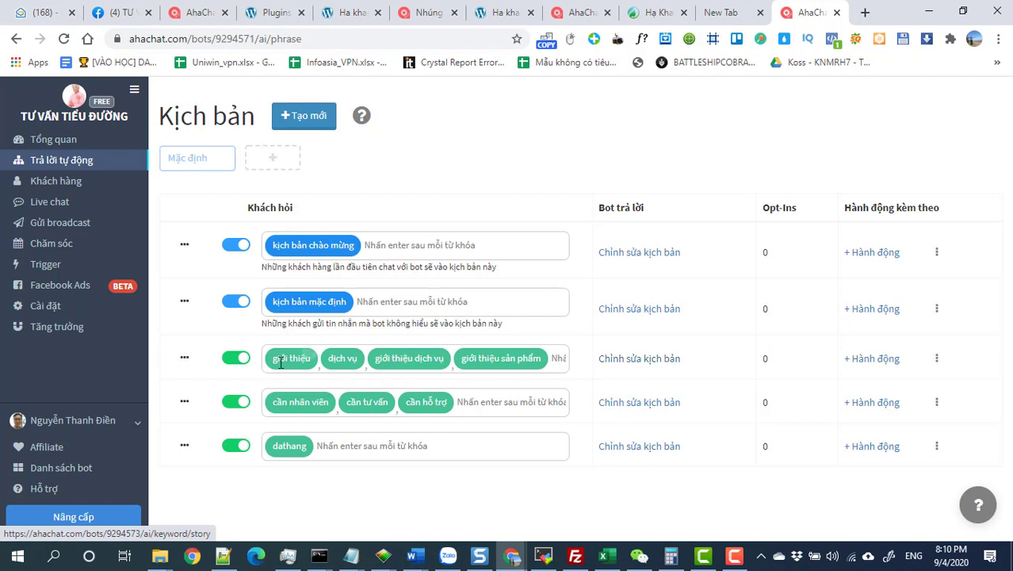
pyautogui.click(639, 360)
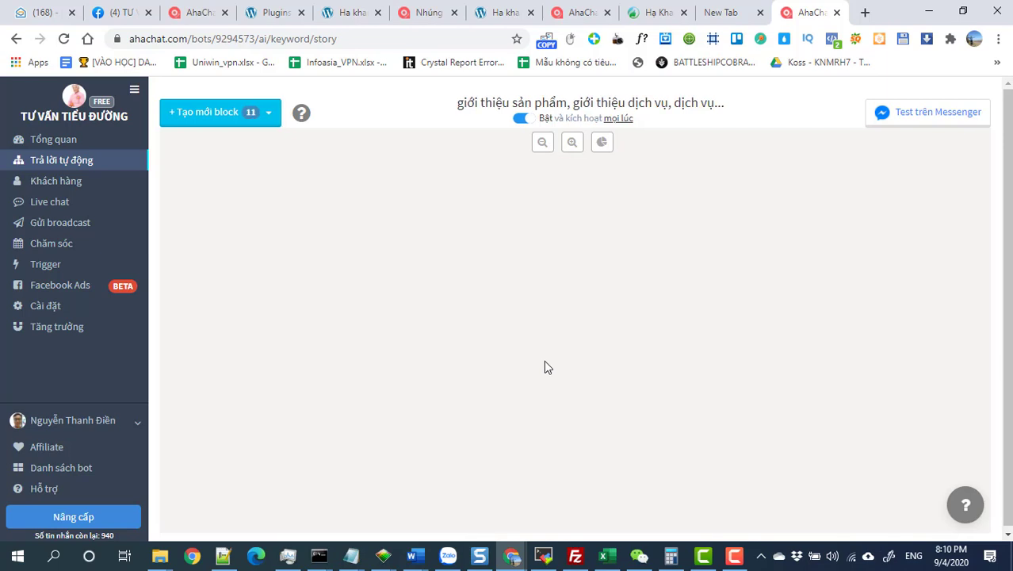
pyautogui.scroll(-4, 546, 363)
pyautogui.scroll(-1, 446, 400)
pyautogui.click(380, 309)
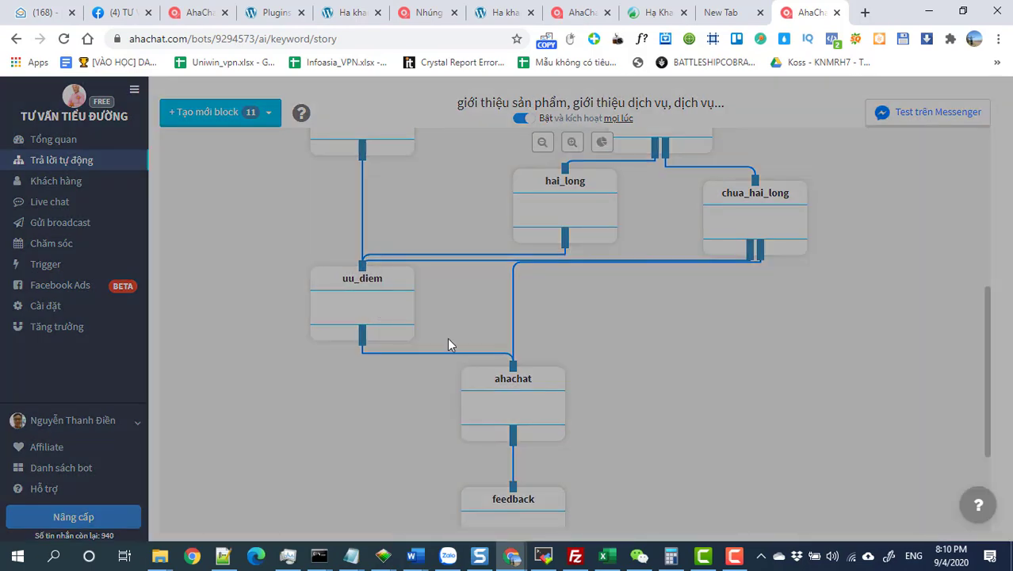
pyautogui.scroll(-15, 449, 338)
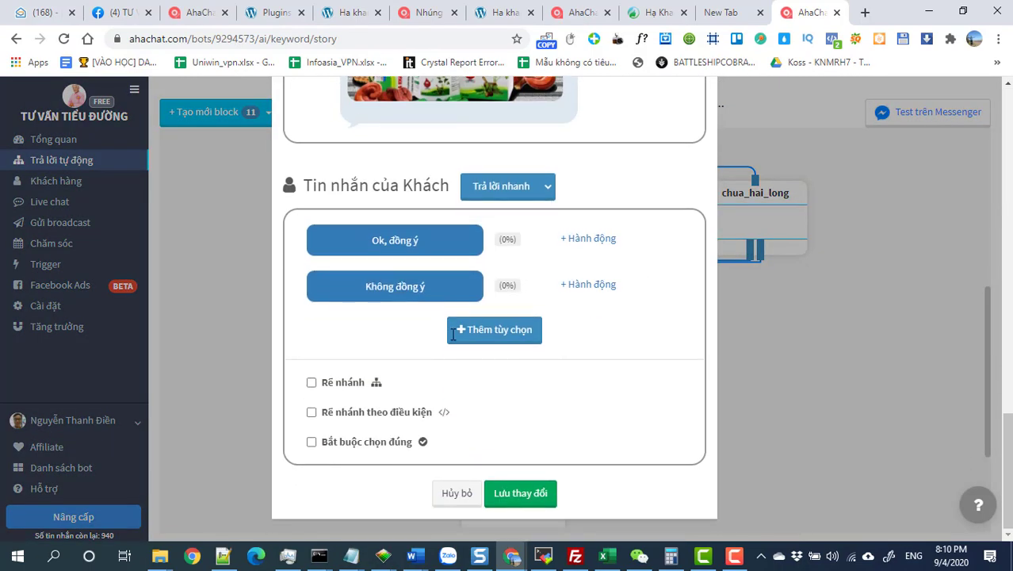
pyautogui.scroll(10, 460, 275)
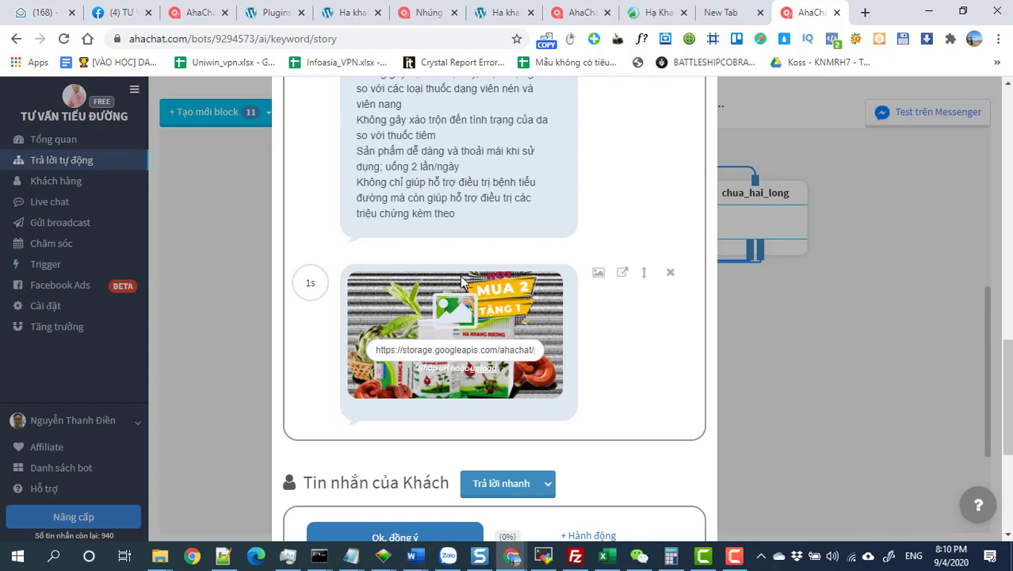
pyautogui.scroll(5, 461, 277)
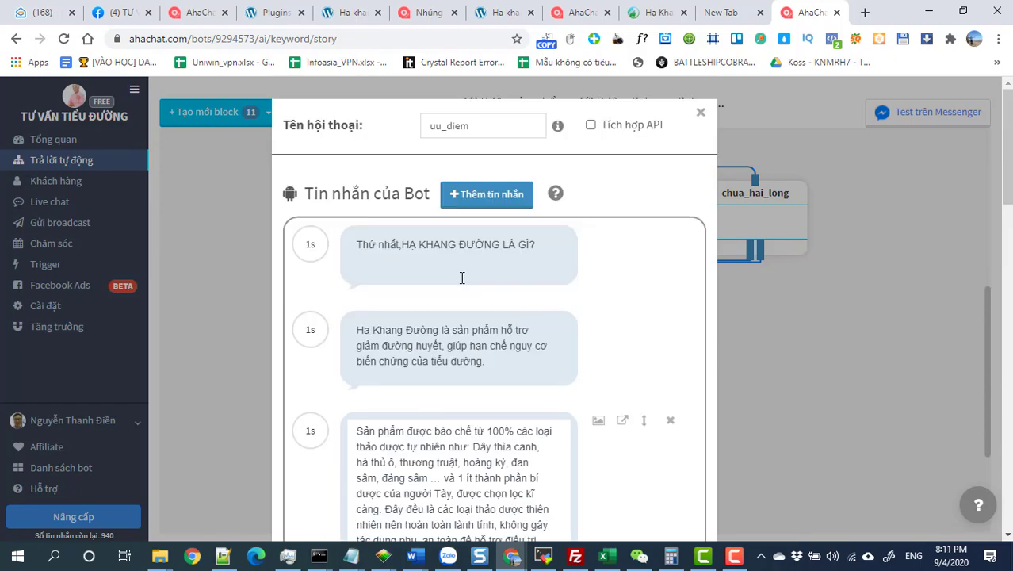
pyautogui.scroll(-15, 462, 277)
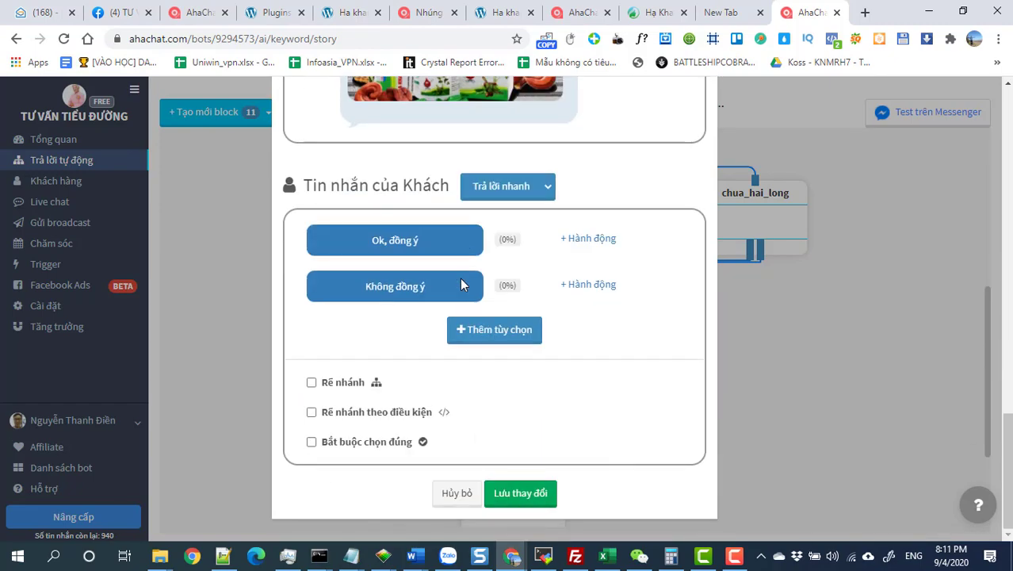
pyautogui.scroll(3, 461, 284)
pyautogui.scroll(-2, 462, 278)
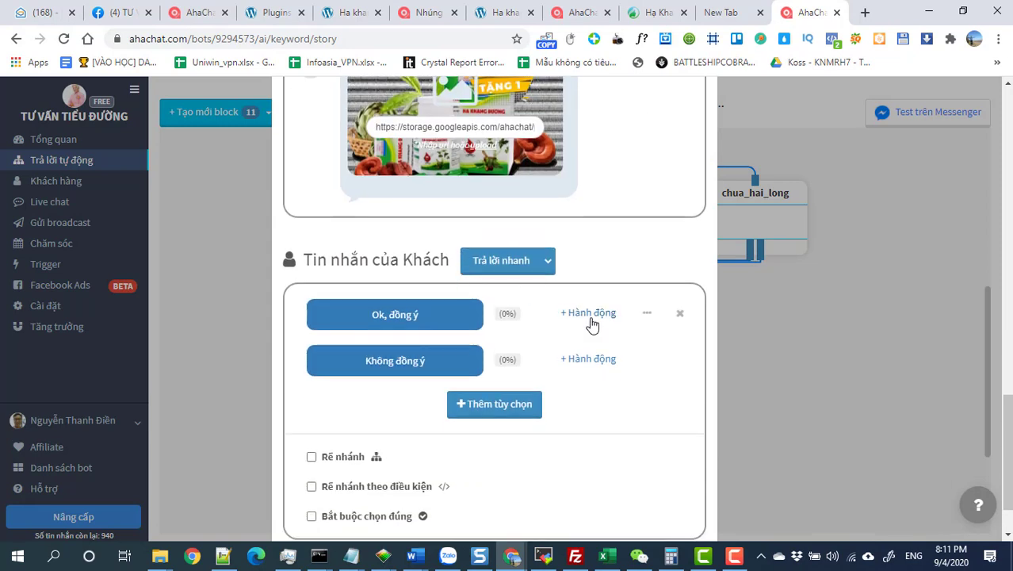
# Step: Add a "Chuyển tiếp kịch bản" action to the "Ok, đồng ý" quick reply that forwards to the dathang script
pyautogui.click(591, 317)
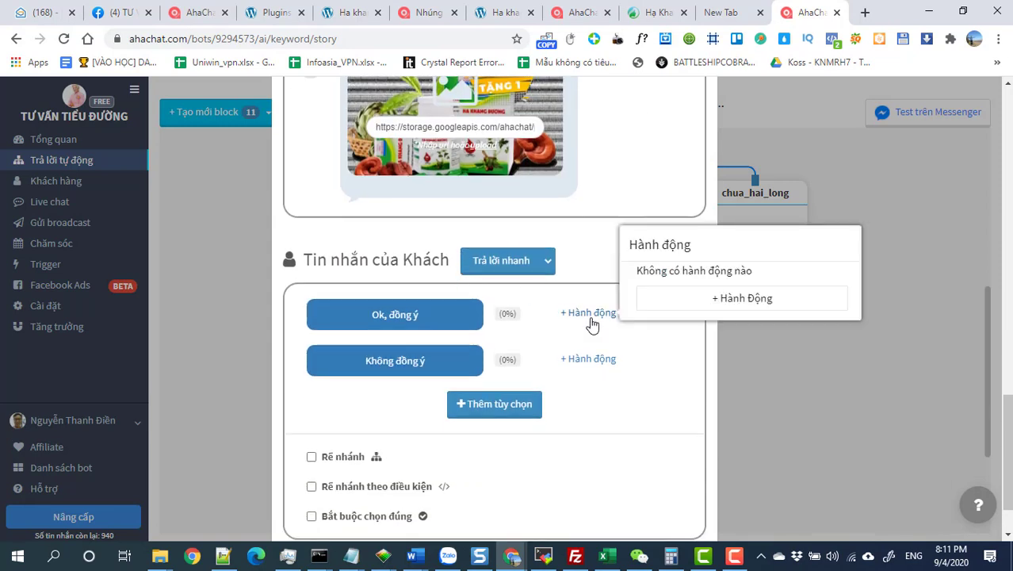
pyautogui.click(705, 303)
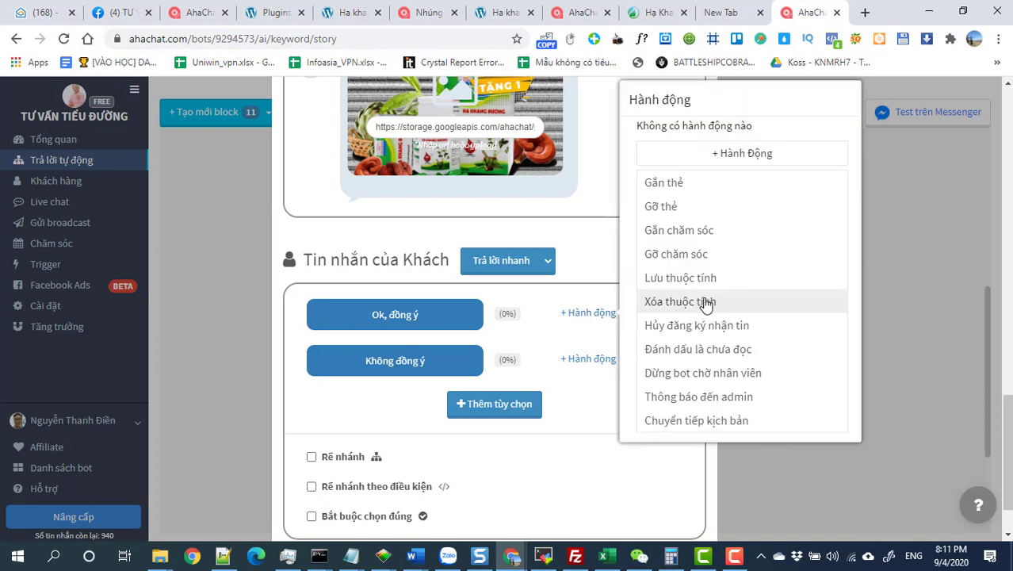
pyautogui.click(708, 421)
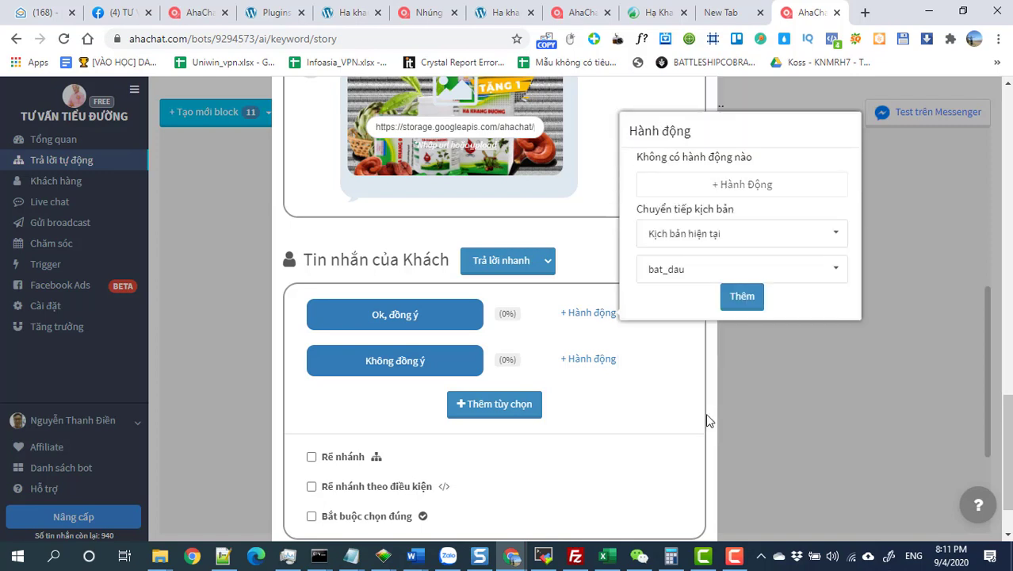
pyautogui.click(729, 231)
pyautogui.click(678, 352)
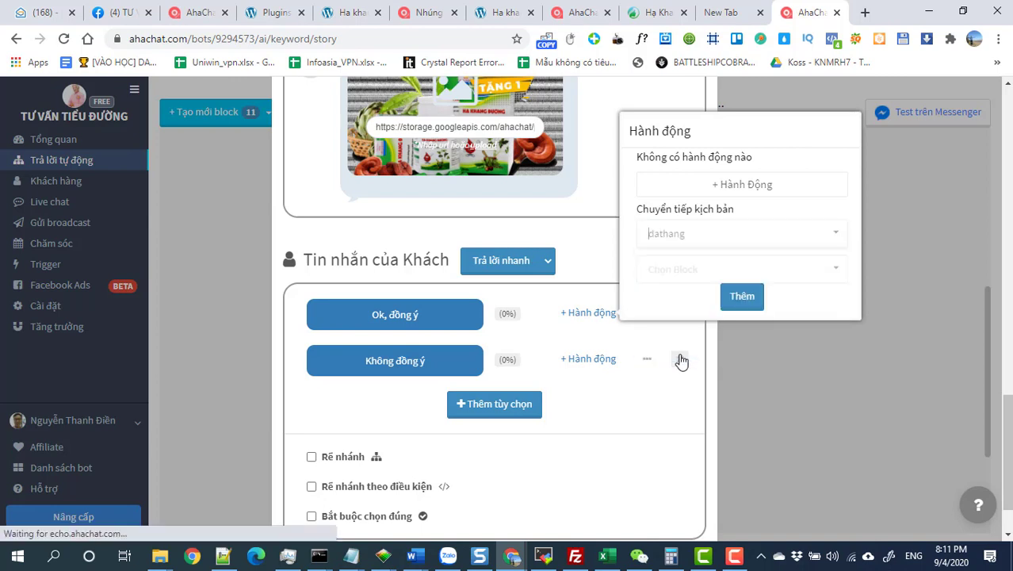
pyautogui.click(741, 298)
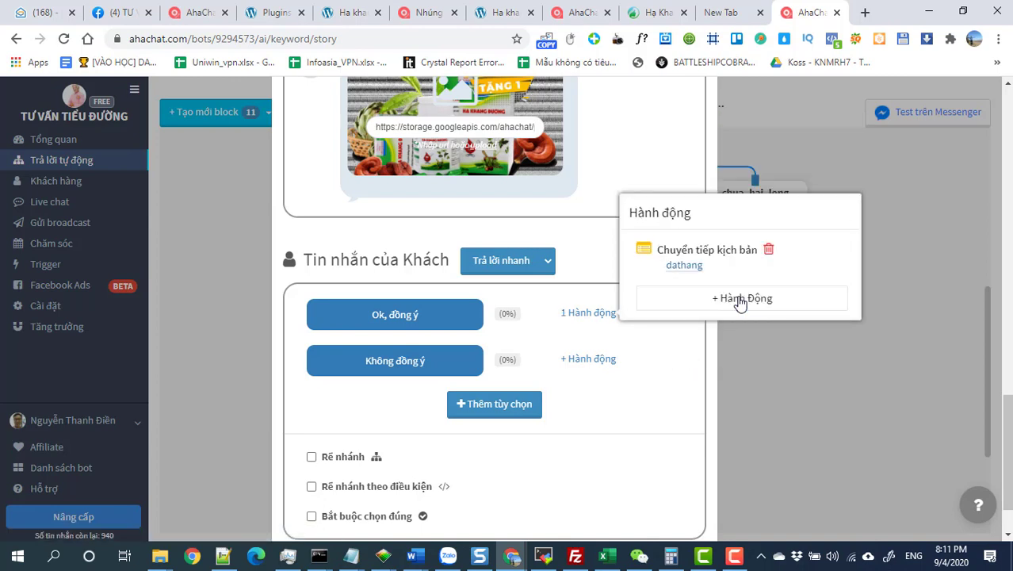
# Step: Review the uu_diem messages, close the block, and examine the script's bat_dau and vai_tro blocks
pyautogui.scroll(3, 566, 371)
pyautogui.scroll(10, 566, 371)
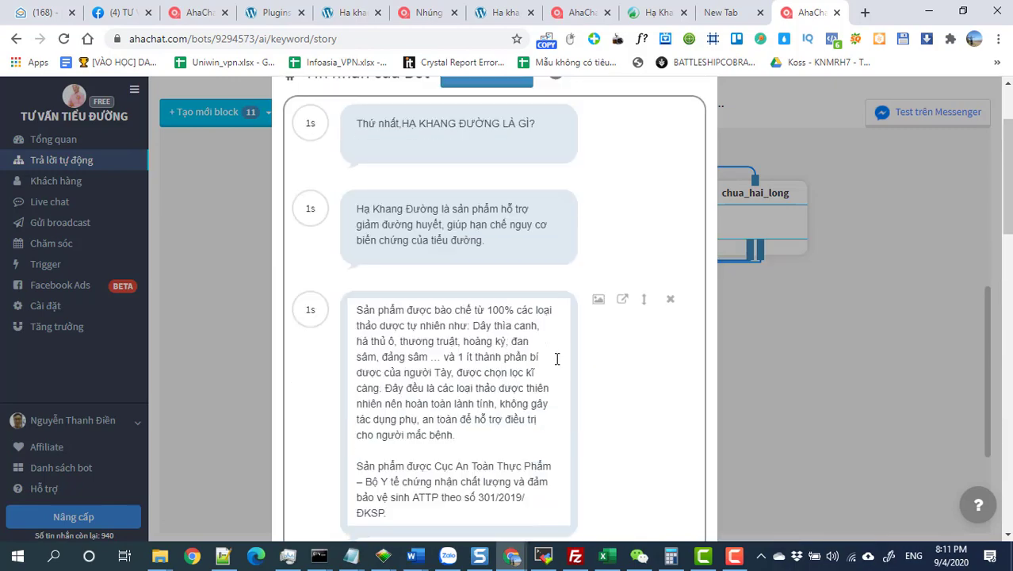
pyautogui.scroll(-10, 557, 359)
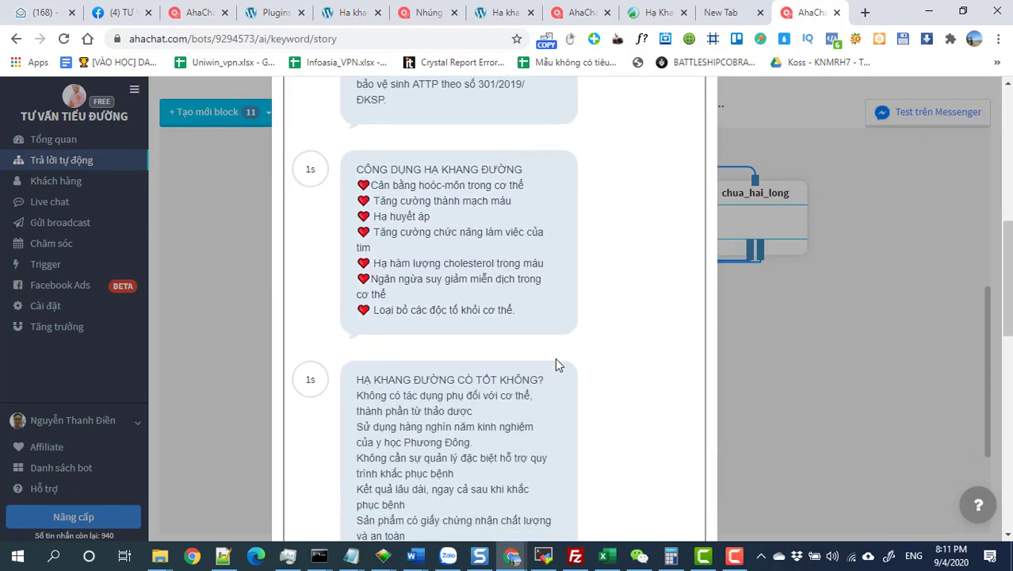
pyautogui.scroll(-3, 557, 359)
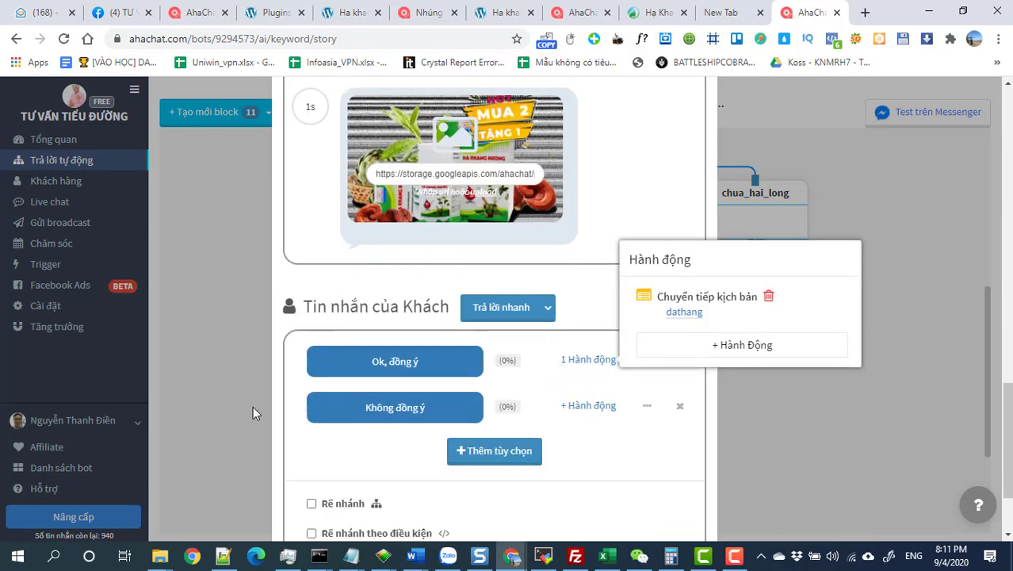
pyautogui.click(172, 408)
pyautogui.scroll(5, 472, 357)
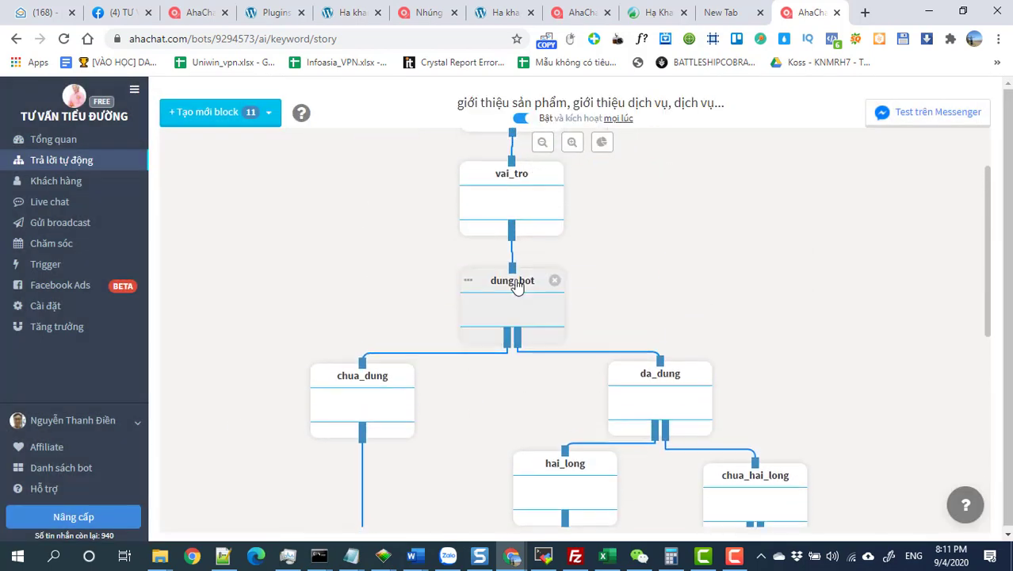
pyautogui.click(500, 190)
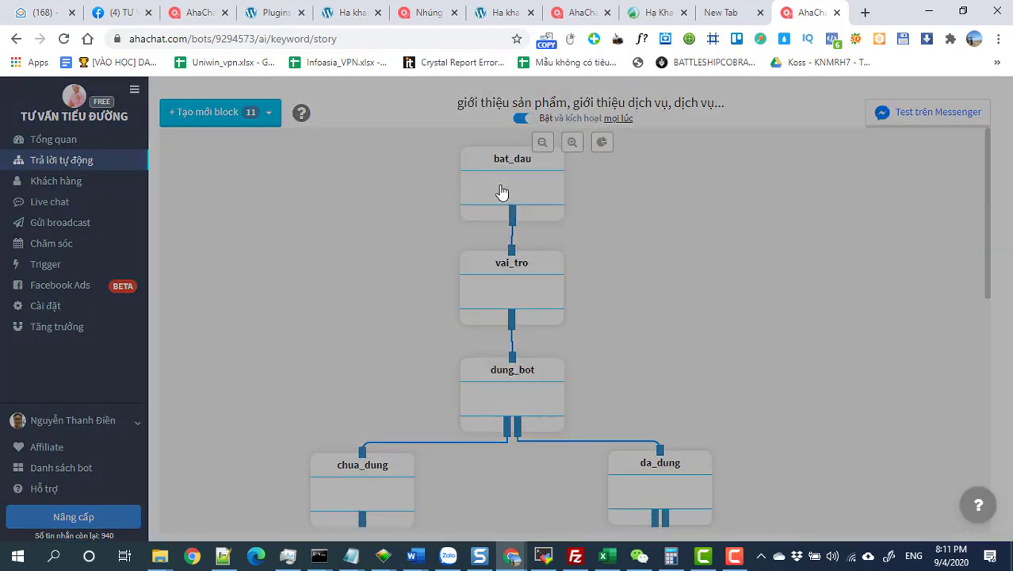
pyautogui.click(816, 228)
pyautogui.click(529, 292)
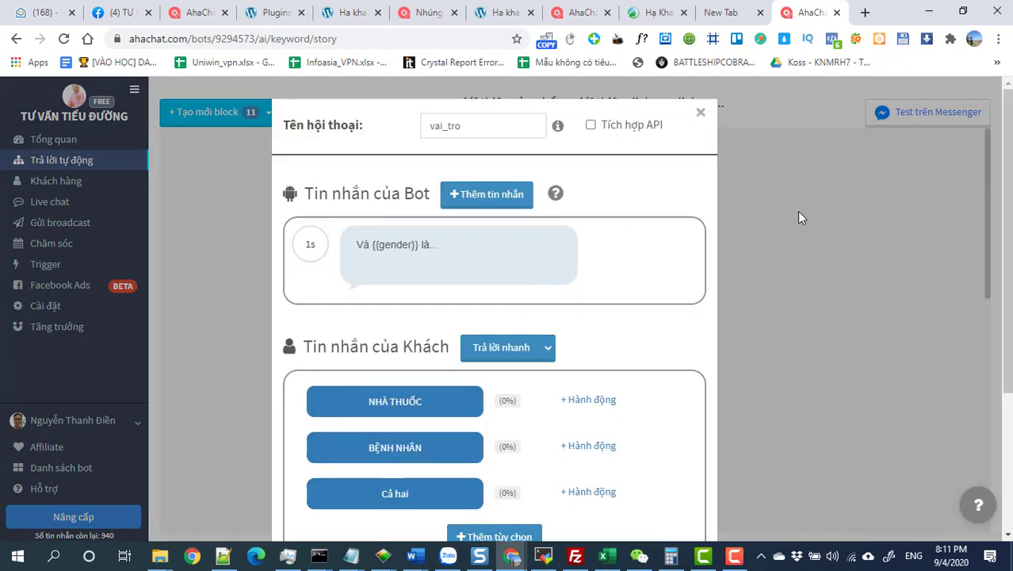
pyautogui.click(797, 213)
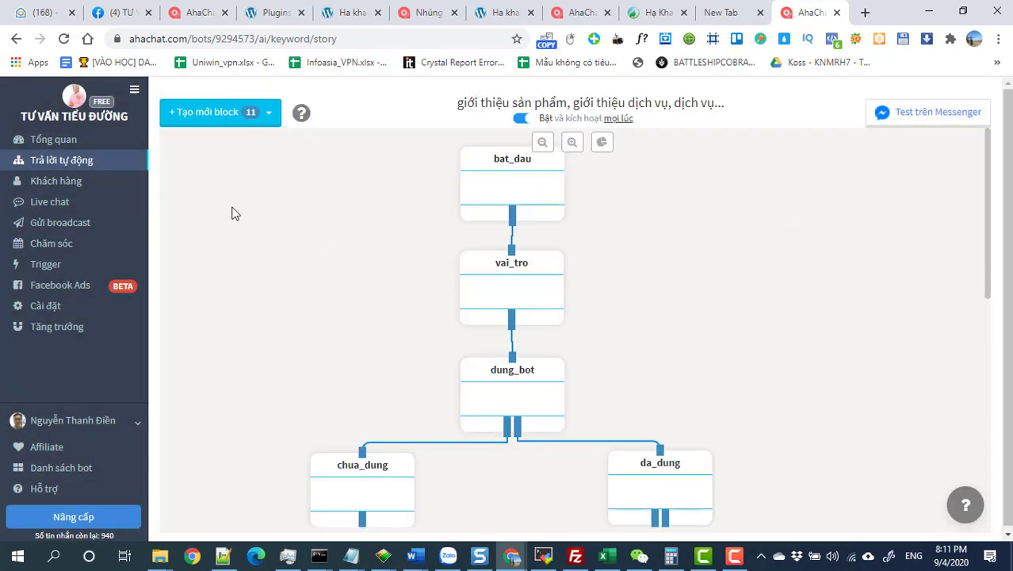
# Step: Copy the greeting message "Chào {{gender}} {{first_name}}!" from the bat_dau block of the kịch bản chào mừng script
pyautogui.click(70, 160)
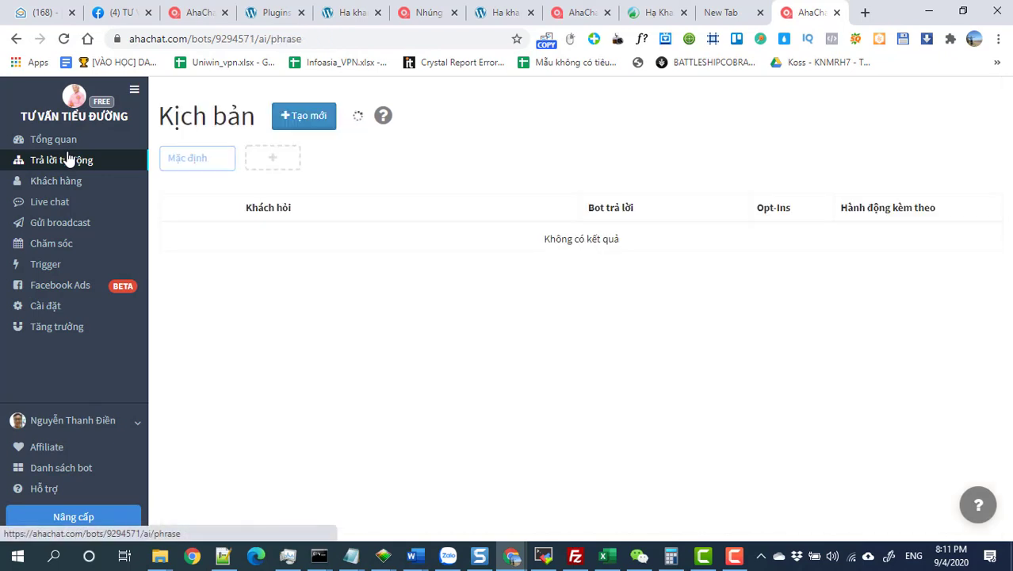
pyautogui.click(633, 261)
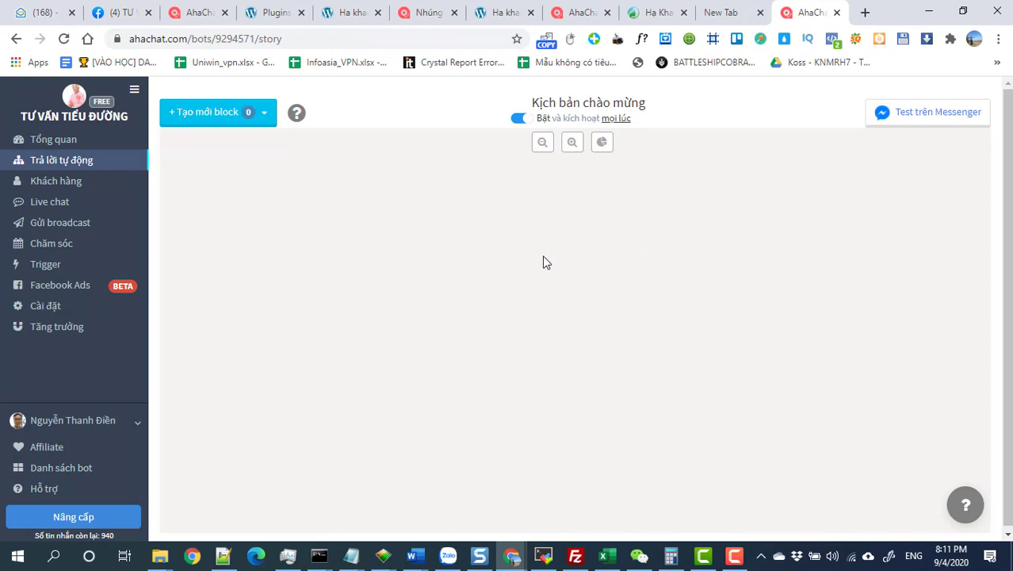
pyautogui.click(409, 182)
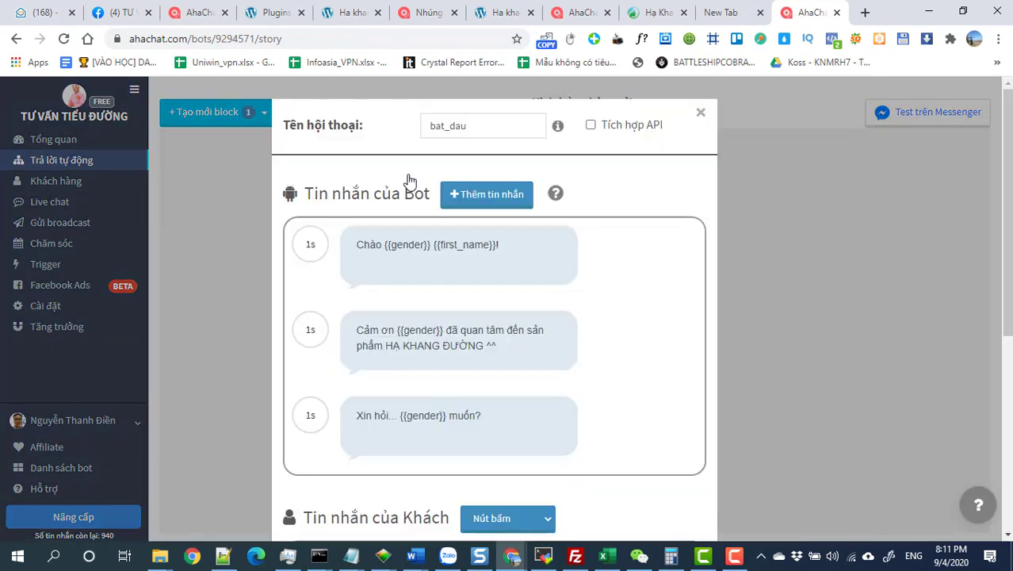
pyautogui.moveTo(512, 245); pyautogui.dragTo(359, 240)
pyautogui.hotkey('ctrl', 'c')
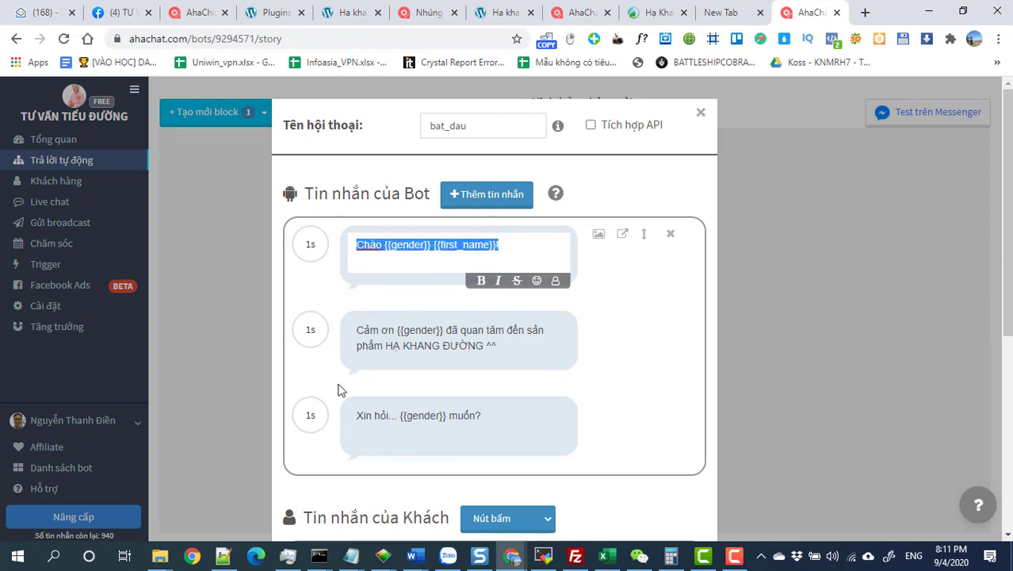
# Step: Paste the copied greeting "Chào {{gender}} {{first_name}}!" into a new Notepad document and put the window aside
pyautogui.click(54, 556)
pyautogui.write('not')
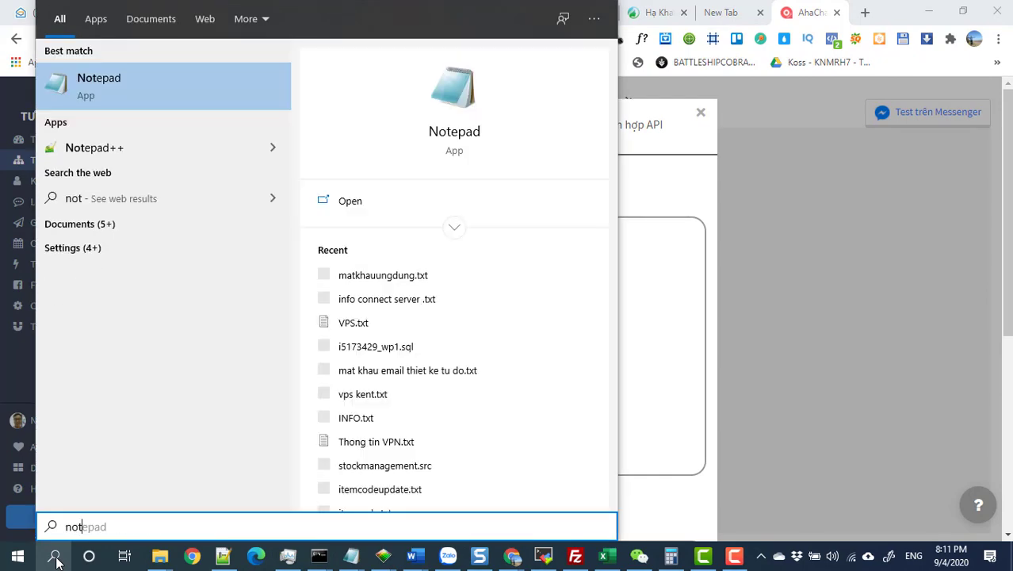
pyautogui.click(105, 78)
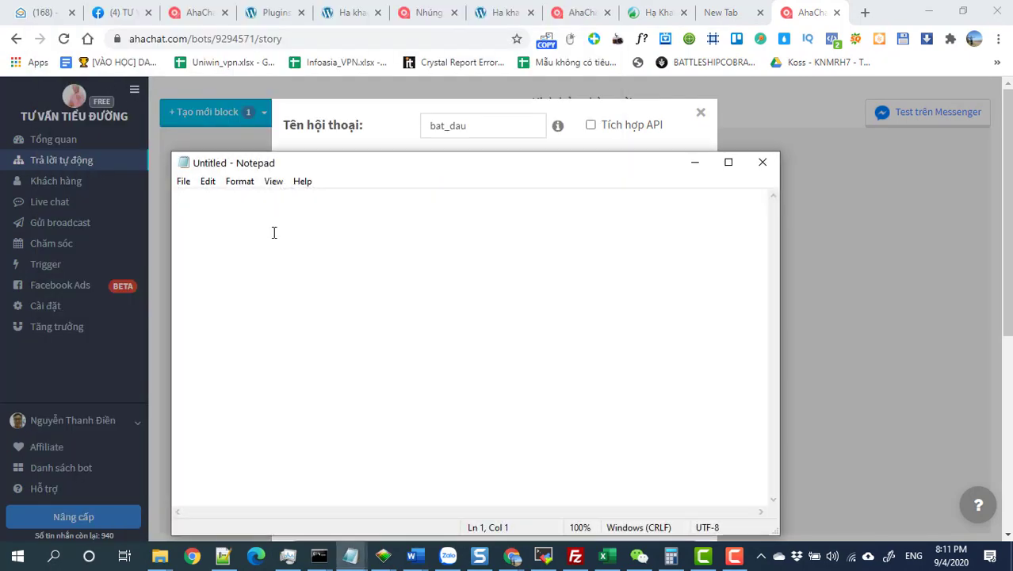
pyautogui.hotkey('ctrl', 'v')
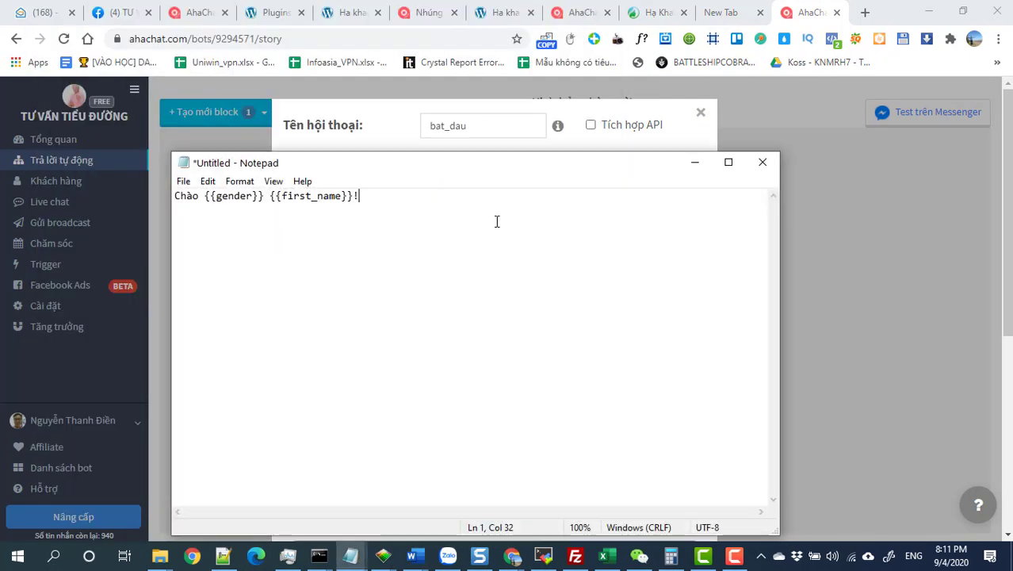
pyautogui.click(695, 166)
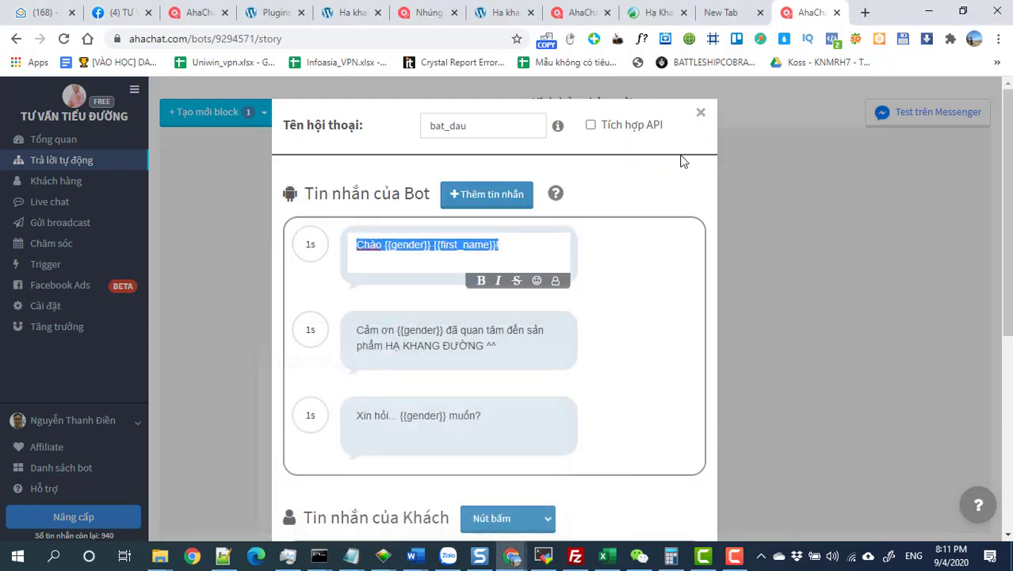
# Step: Close the bat_dau block and open the batdau block of the dathang script
pyautogui.click(702, 117)
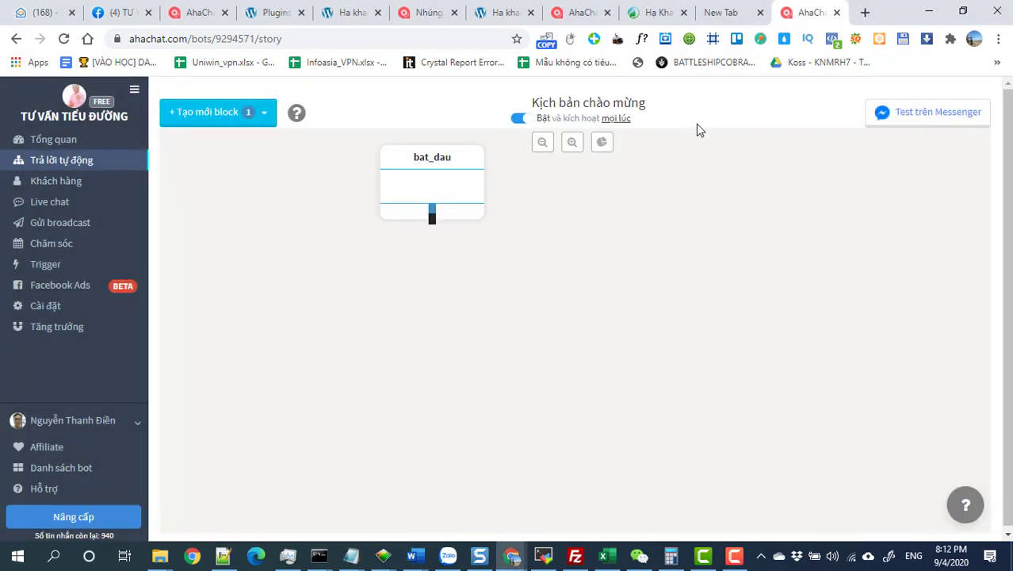
pyautogui.click(63, 160)
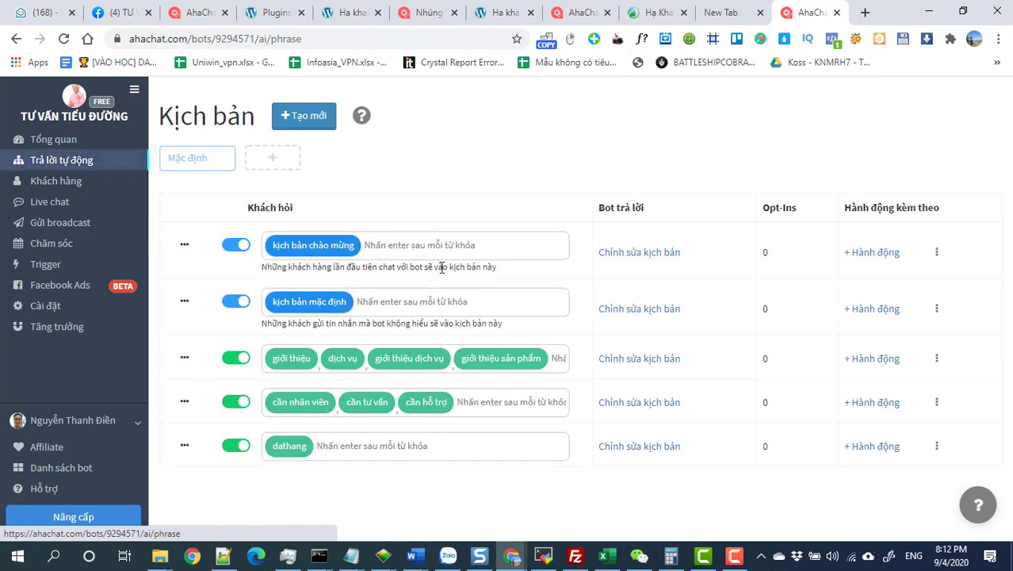
pyautogui.click(636, 449)
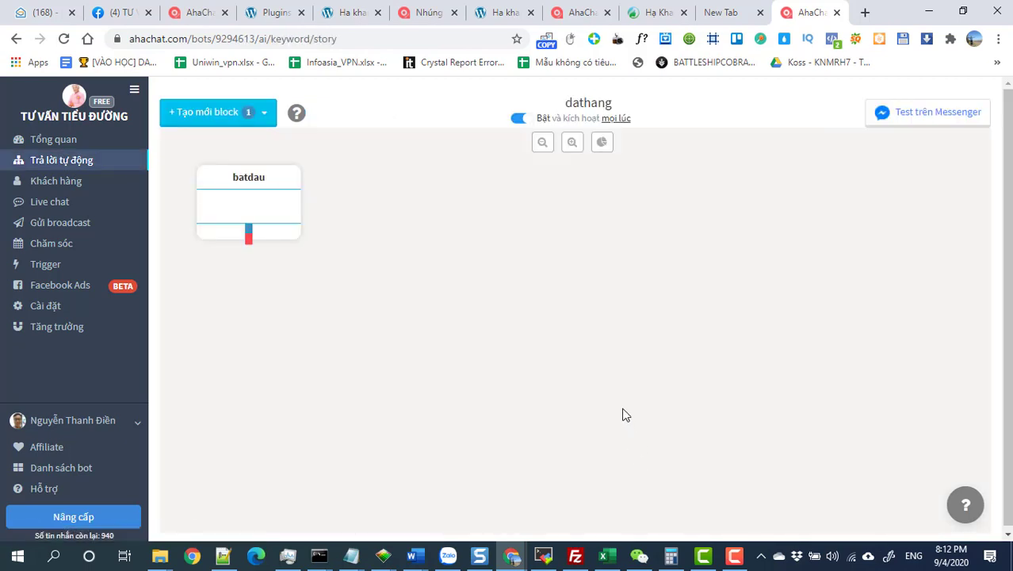
pyautogui.click(229, 194)
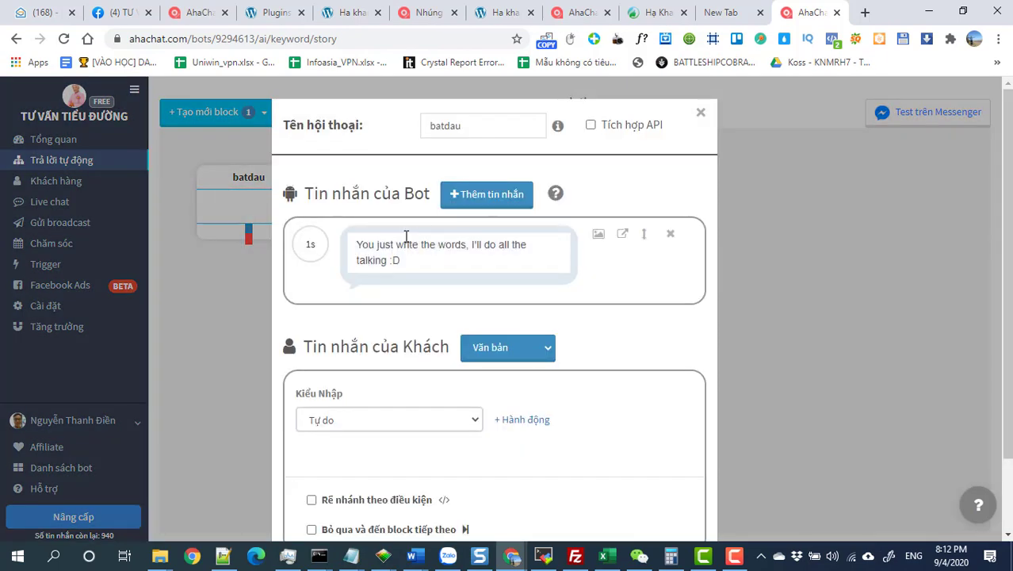
# Step: Replace the batdau block's bot message with "{{gender}} {{first_name}} Mua mấy hộp", copying the placeholders from the Notepad text
pyautogui.hotkey('alt', 'Tab')
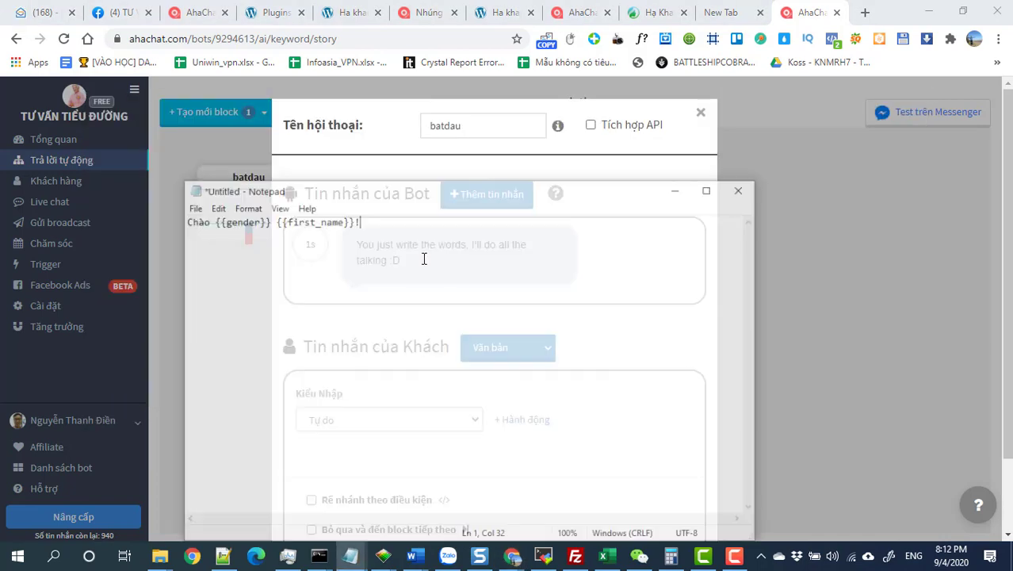
pyautogui.moveTo(364, 198)
pyautogui.mouseDown()
pyautogui.moveTo(176, 196)
pyautogui.moveTo(378, 199)
pyautogui.mouseUp()
pyautogui.hotkey('ctrl', 'c')
pyautogui.click(266, 218)
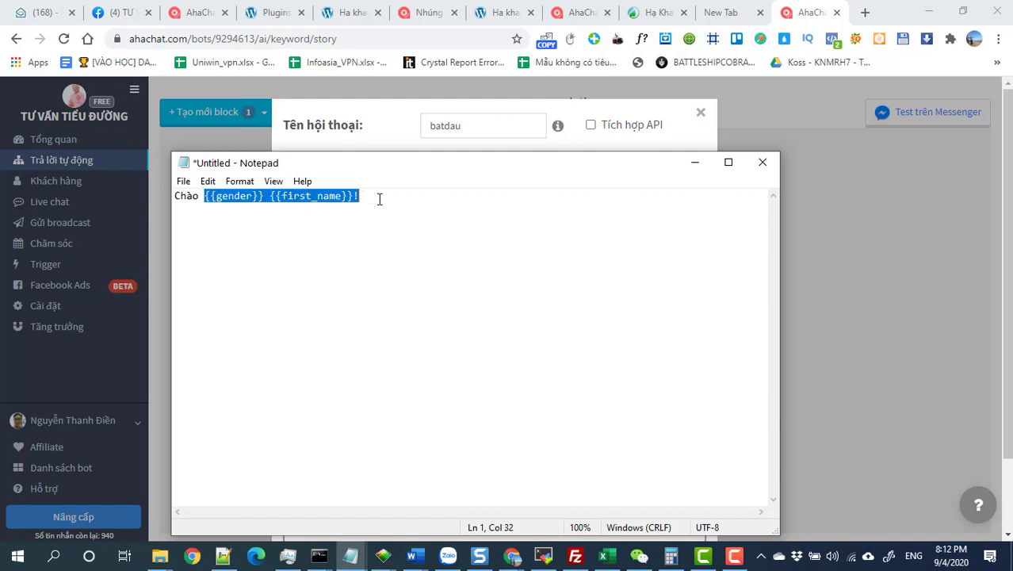
pyautogui.hotkey('alt', 'Tab')
pyautogui.moveTo(430, 264); pyautogui.dragTo(355, 240)
pyautogui.hotkey('ctrl', 'v')
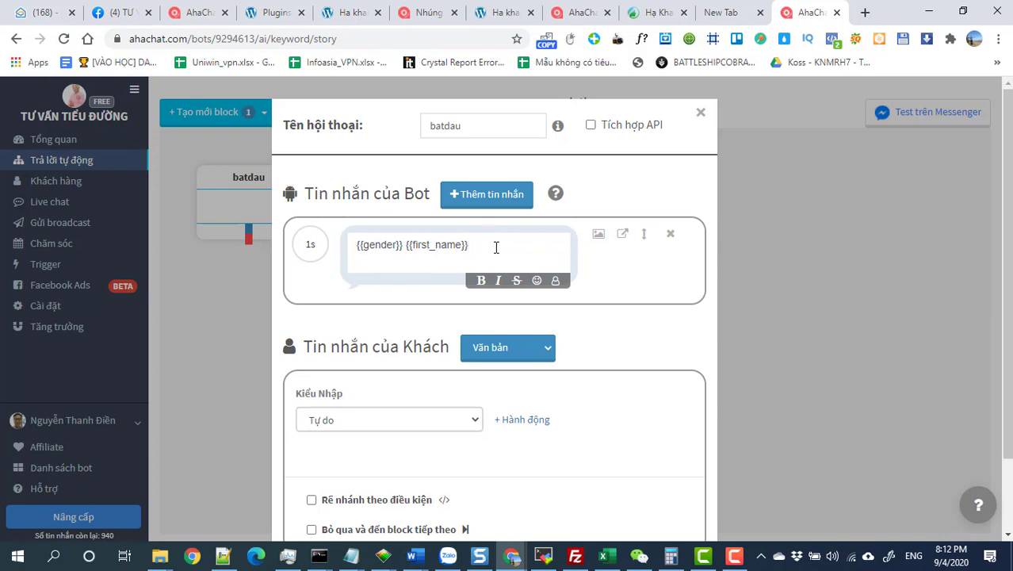
pyautogui.press('BackSpace')
pyautogui.write('Mua may')
pyautogui.click(627, 285)
# Step: Try the Nút bấm reply type for the batdau block's customer message, and return it to Văn bản
pyautogui.scroll(-2, 519, 370)
pyautogui.click(424, 334)
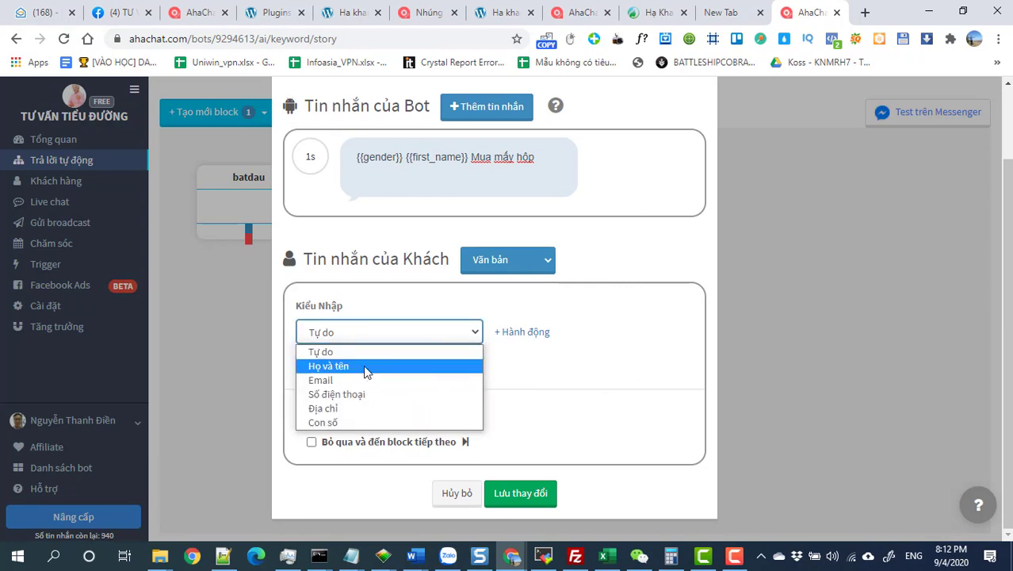
pyautogui.click(511, 270)
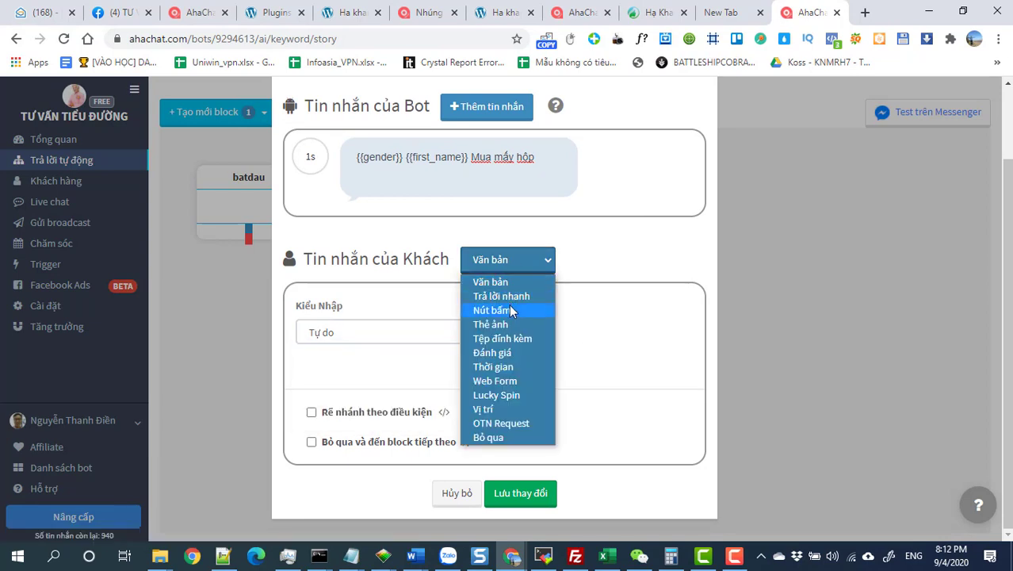
pyautogui.click(509, 307)
pyautogui.scroll(1, 511, 289)
pyautogui.click(458, 230)
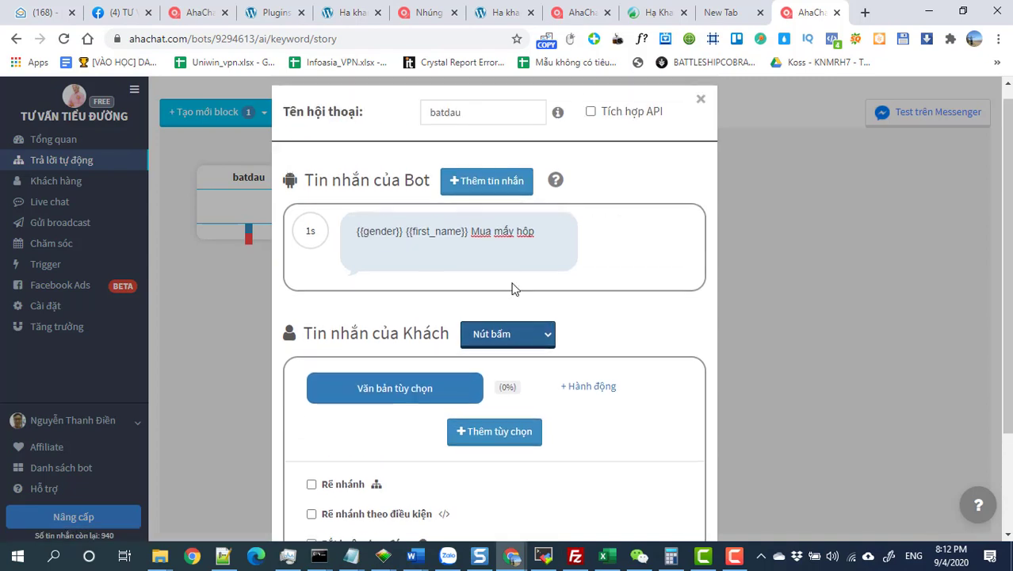
pyautogui.moveTo(469, 232); pyautogui.dragTo(355, 232)
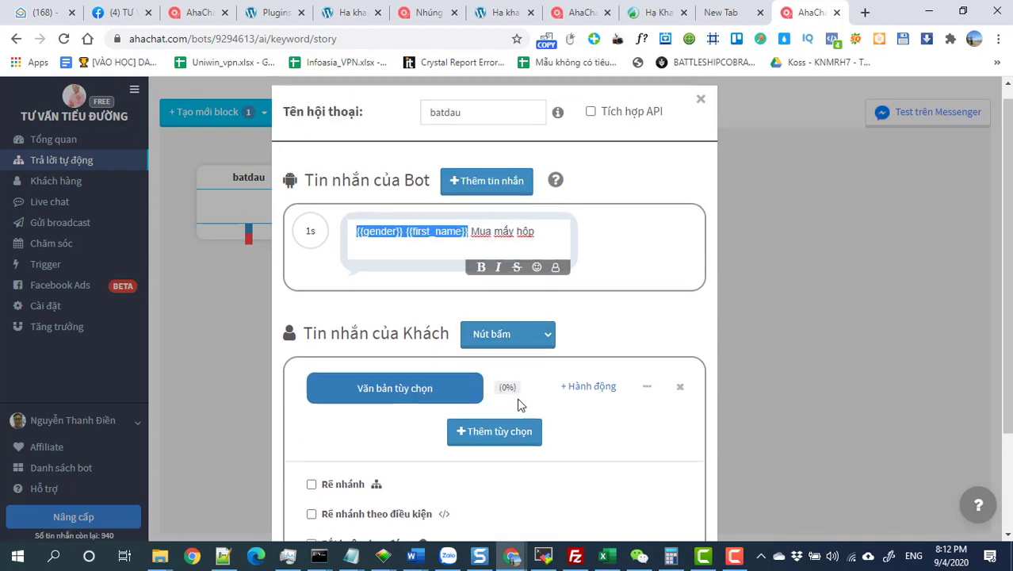
pyautogui.click(511, 337)
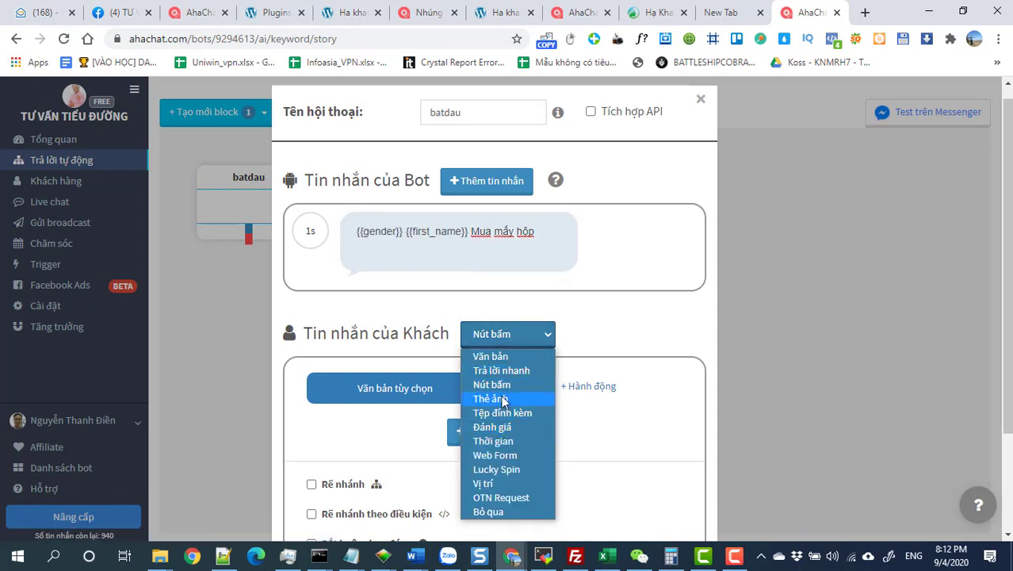
pyautogui.click(487, 356)
# Step: Set the batdau block's customer input type to "Con số" and save the block
pyautogui.scroll(-1, 410, 442)
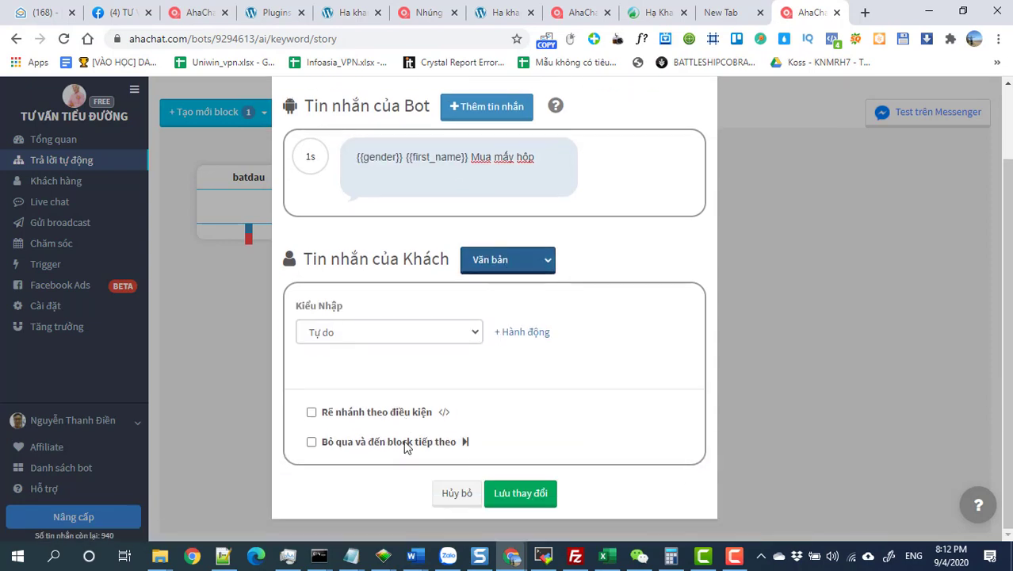
pyautogui.click(381, 339)
pyautogui.click(354, 421)
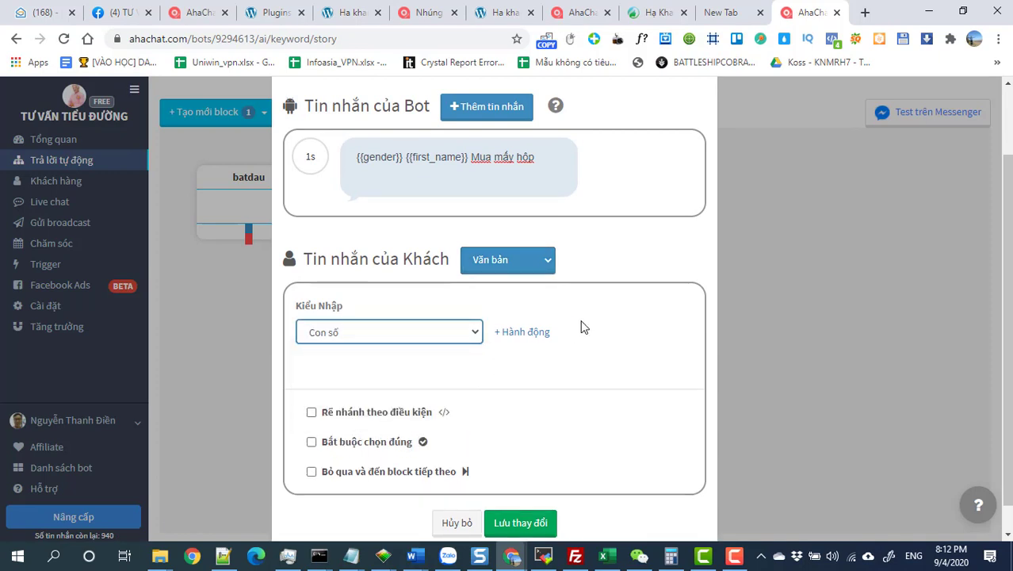
pyautogui.scroll(-1, 508, 388)
pyautogui.click(509, 491)
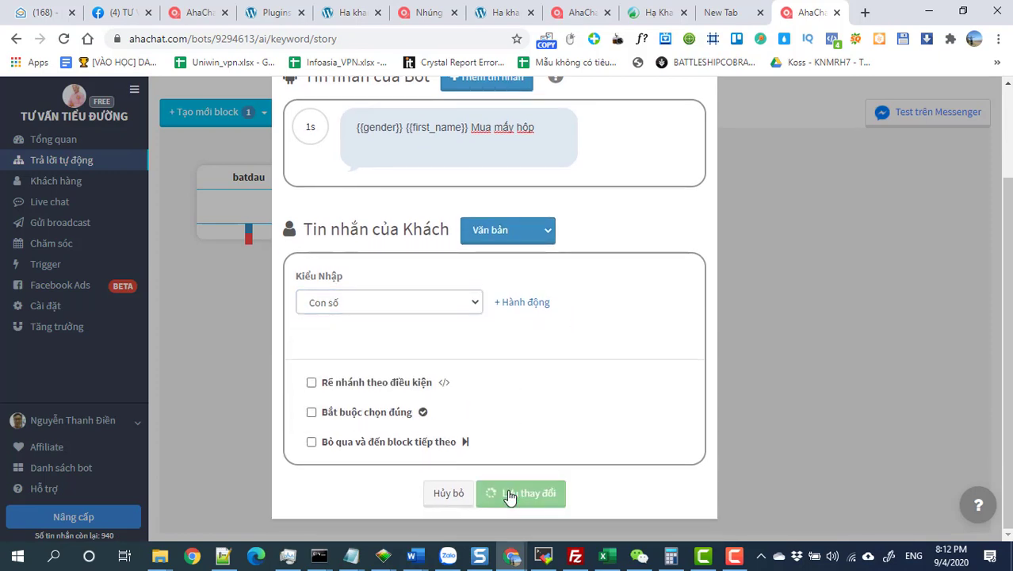
# Step: Move the batdau block toward the canvas centre and add a new HỘI THOẠI block below it
pyautogui.moveTo(249, 191); pyautogui.dragTo(470, 187)
pyautogui.click(192, 113)
pyautogui.click(189, 140)
pyautogui.moveTo(263, 237); pyautogui.dragTo(559, 301)
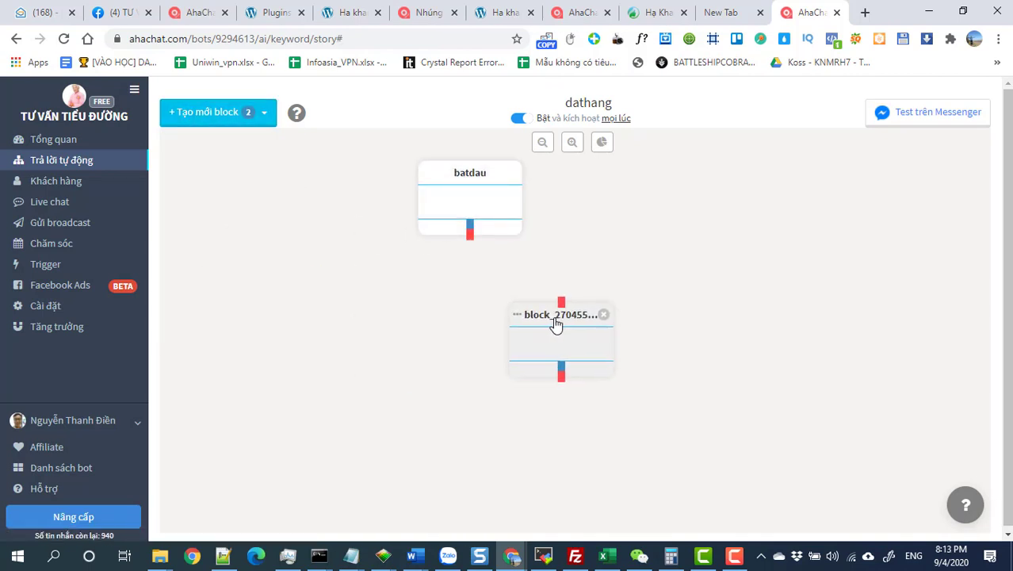
# Step: Open the new block and rename it "Lấy họ tên người nhận hàng"
pyautogui.click(559, 301)
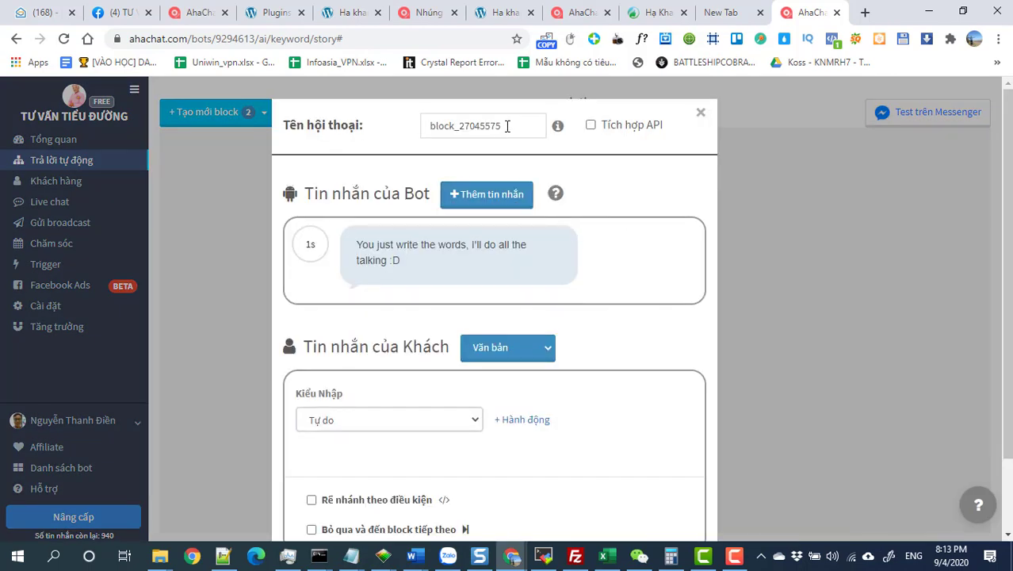
pyautogui.moveTo(506, 127); pyautogui.dragTo(410, 130)
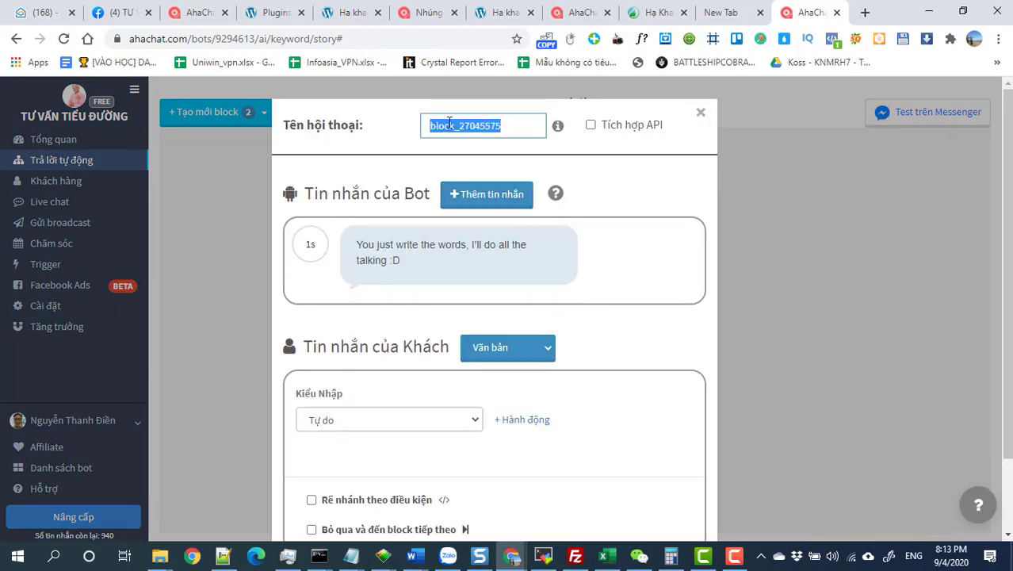
pyautogui.write('La')
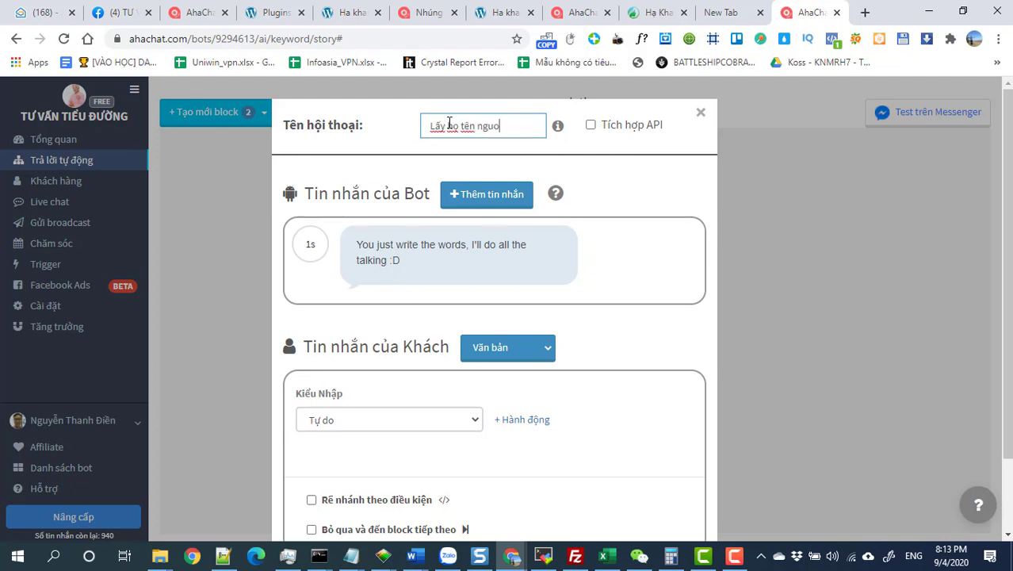
pyautogui.write('ân hang')
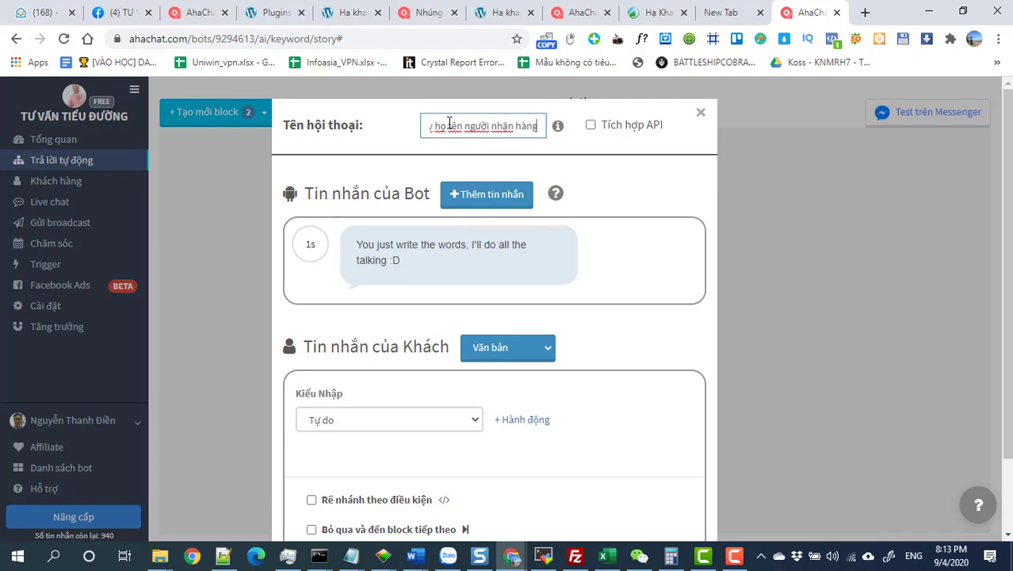
# Step: Replace the block's bot message with "{{gender}} {{first_name}} Cho biết Họ tên người nhận hàng"
pyautogui.hotkey('alt', 'Tab')
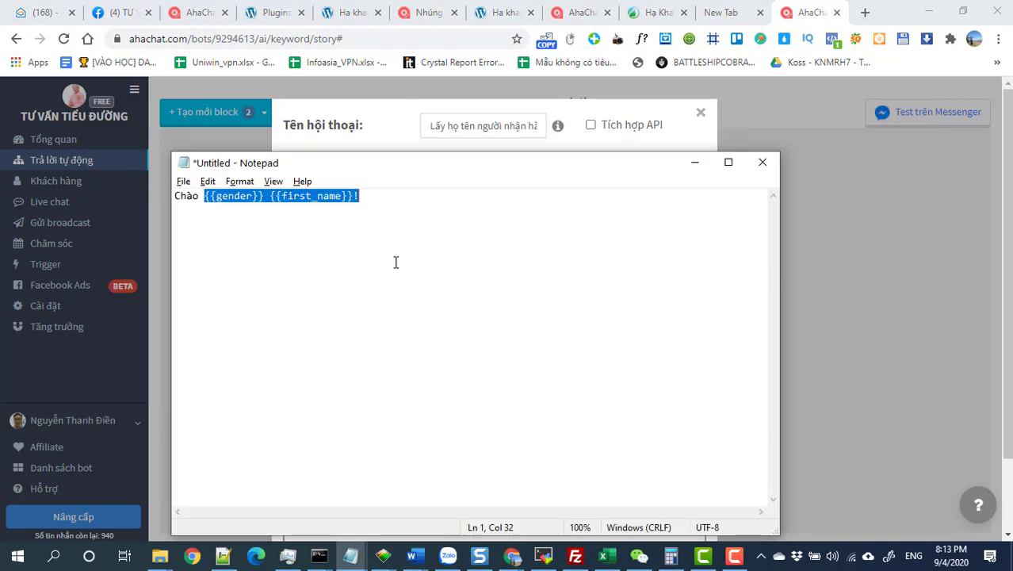
pyautogui.hotkey('alt', 'Tab')
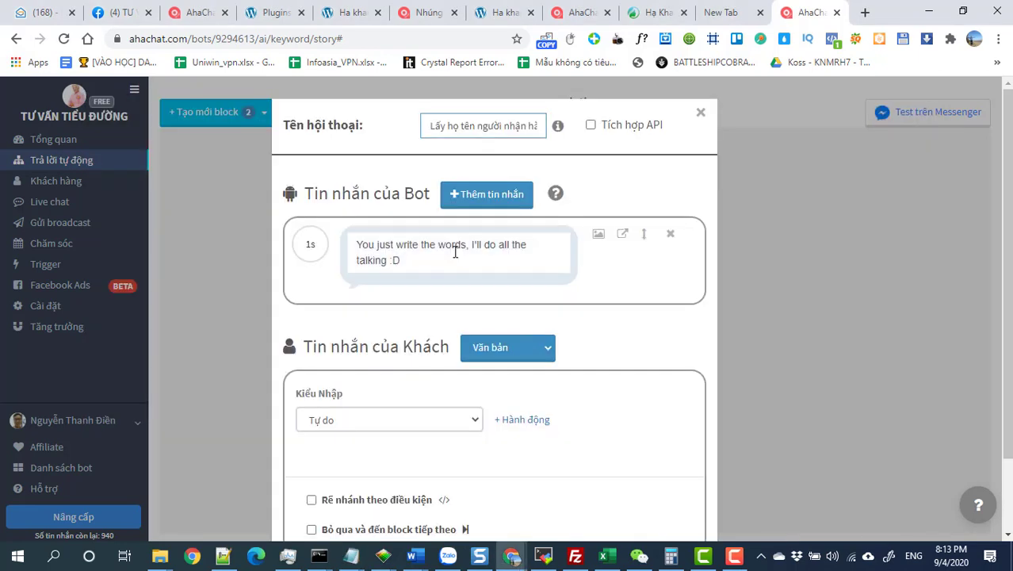
pyautogui.tripleClick(452, 256)
pyautogui.write('{{gender}} {{first_name}}!')
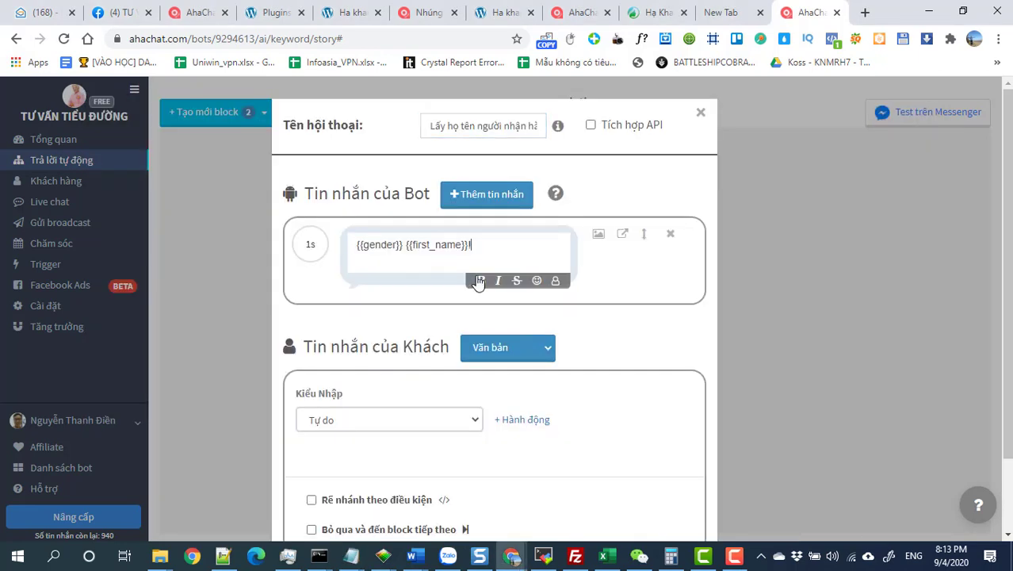
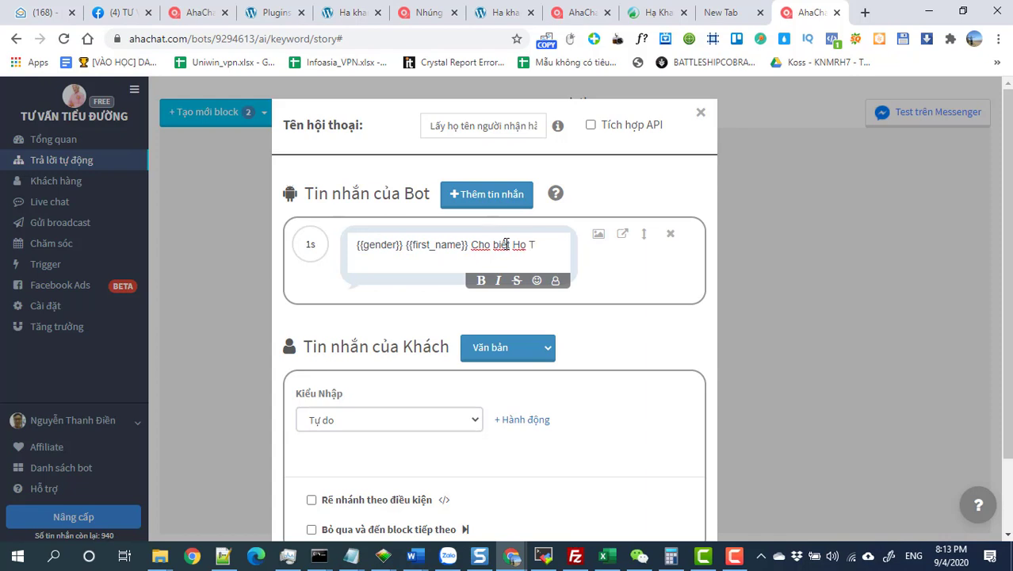
pyautogui.write('ngu')
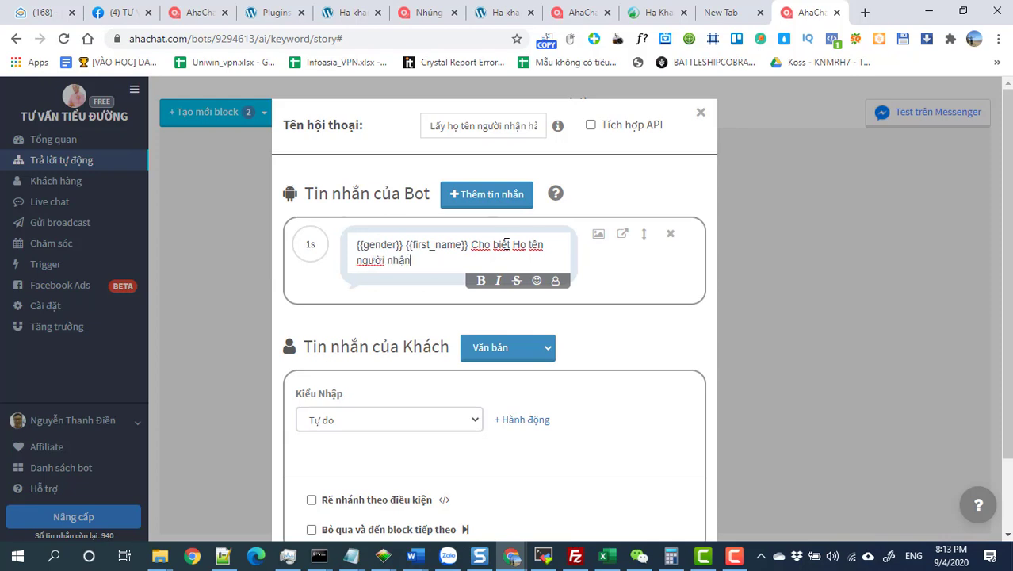
# Step: Set the recipient-name block's customer input type to "Họ và tên" and save the block
pyautogui.scroll(-1, 606, 393)
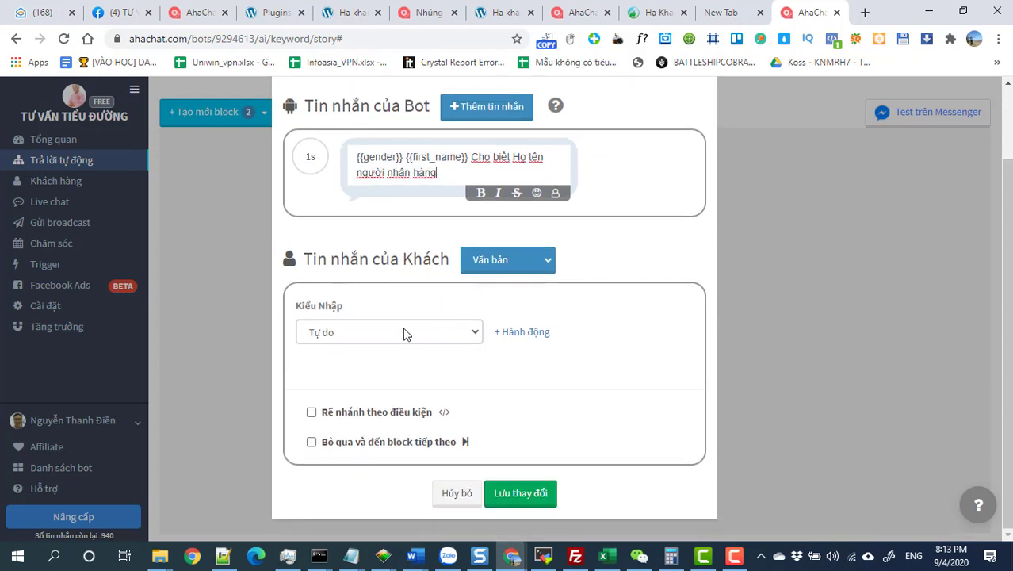
pyautogui.click(400, 328)
pyautogui.click(383, 366)
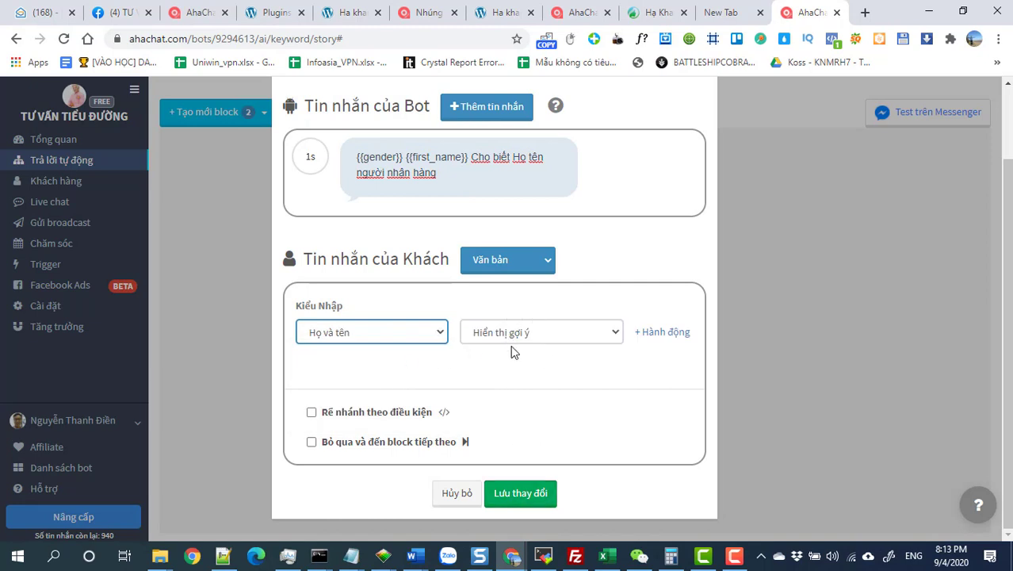
pyautogui.click(500, 499)
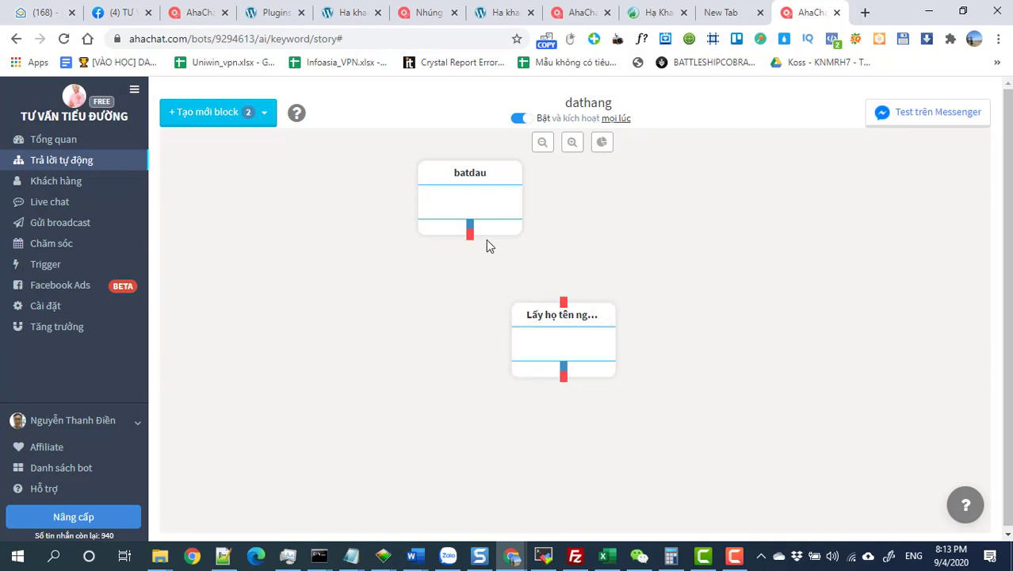
# Step: Connect batdau to the recipient-name block, and add another HỘI THOẠI block linked after it
pyautogui.moveTo(470, 236); pyautogui.dragTo(563, 302)
pyautogui.click(199, 124)
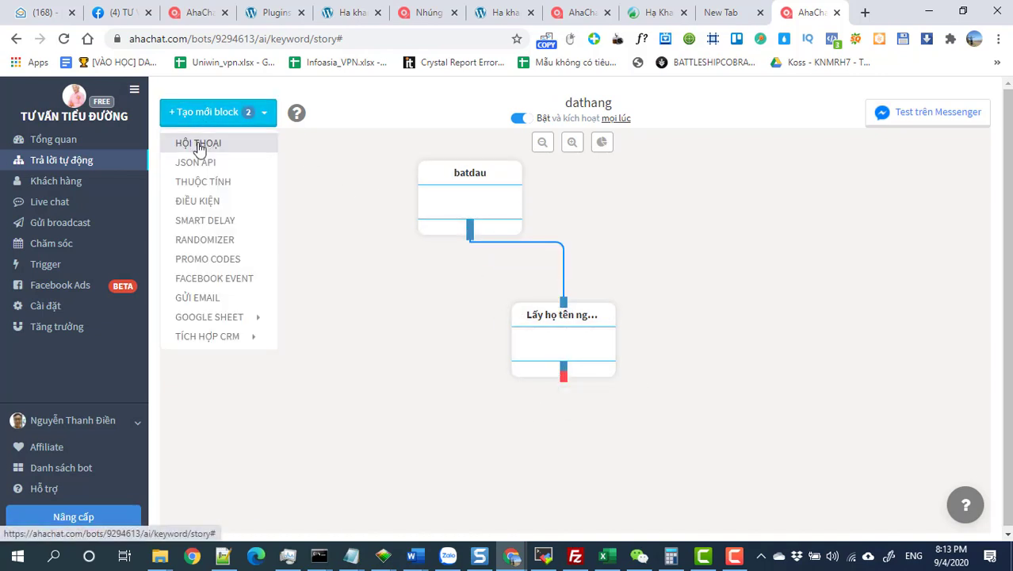
pyautogui.click(199, 145)
pyautogui.moveTo(417, 426); pyautogui.dragTo(634, 437)
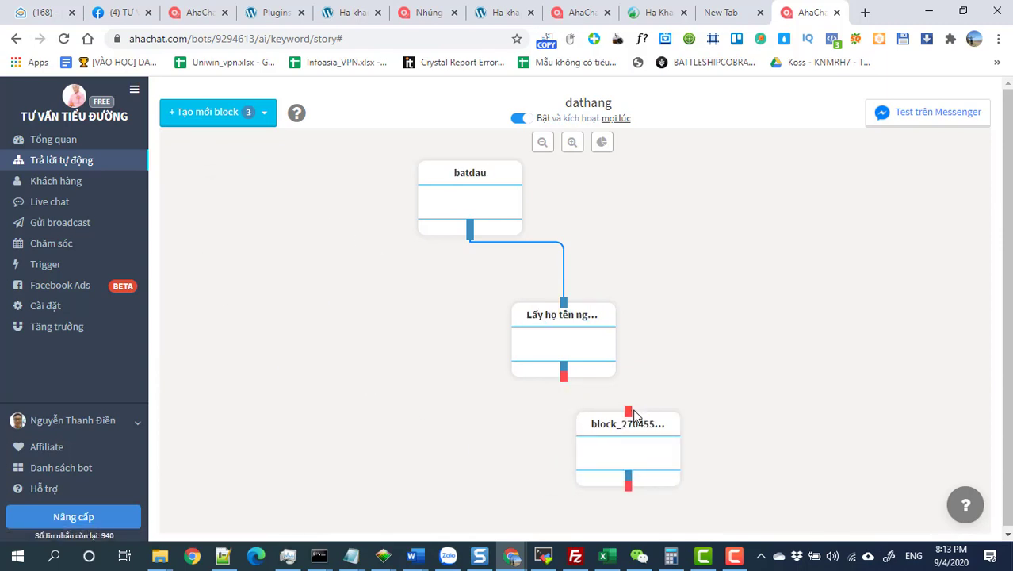
pyautogui.moveTo(565, 386); pyautogui.dragTo(626, 409)
# Step: Open the newly added third block and rename it "SỐ ĐIỆN THOẠI"
pyautogui.click(628, 453)
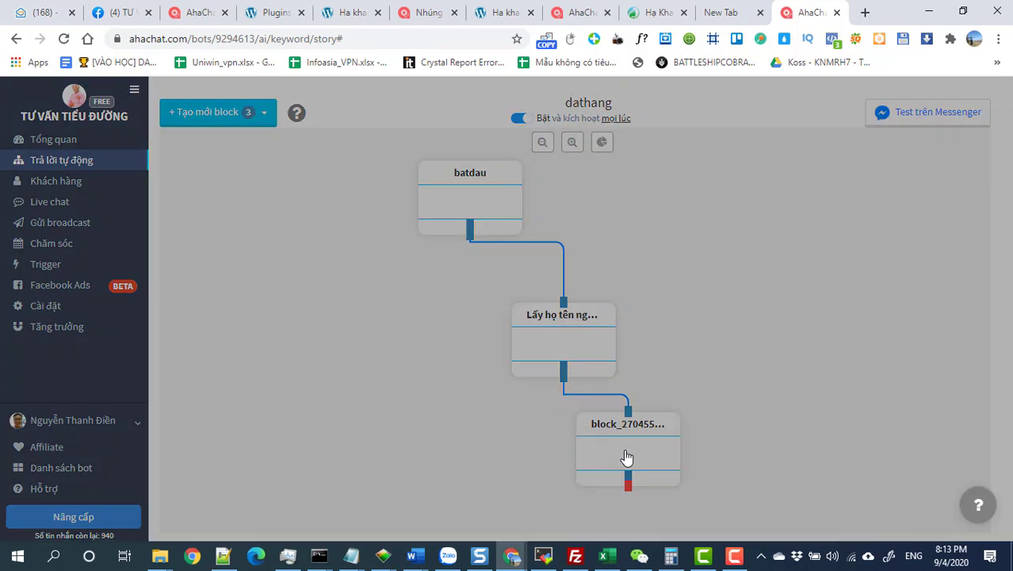
pyautogui.click(509, 119)
pyautogui.hotkey('ctrl', 'a')
pyautogui.press('BackSpace')
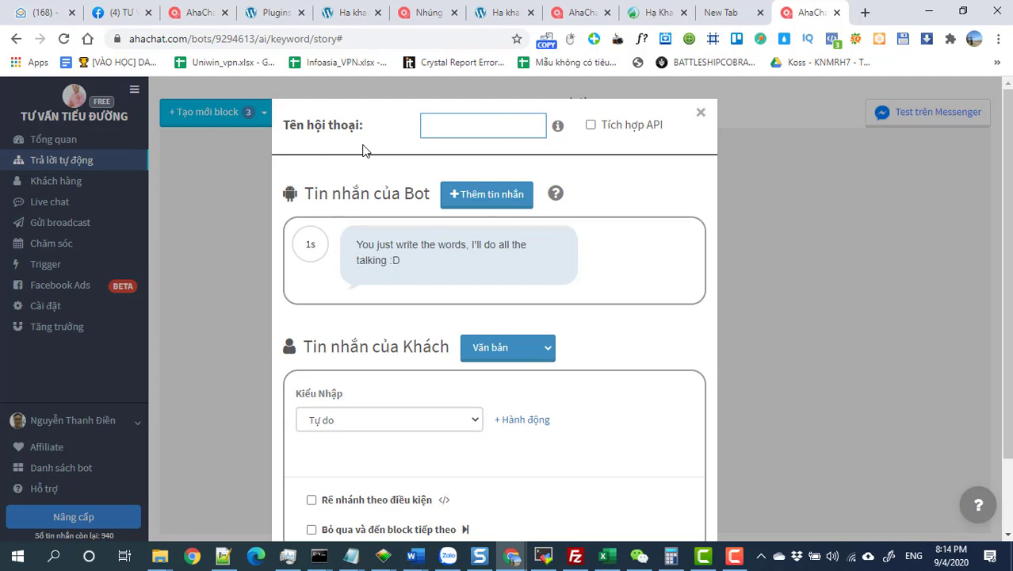
pyautogui.write('so')
pyautogui.write(' ĐIỆN THOẠI')
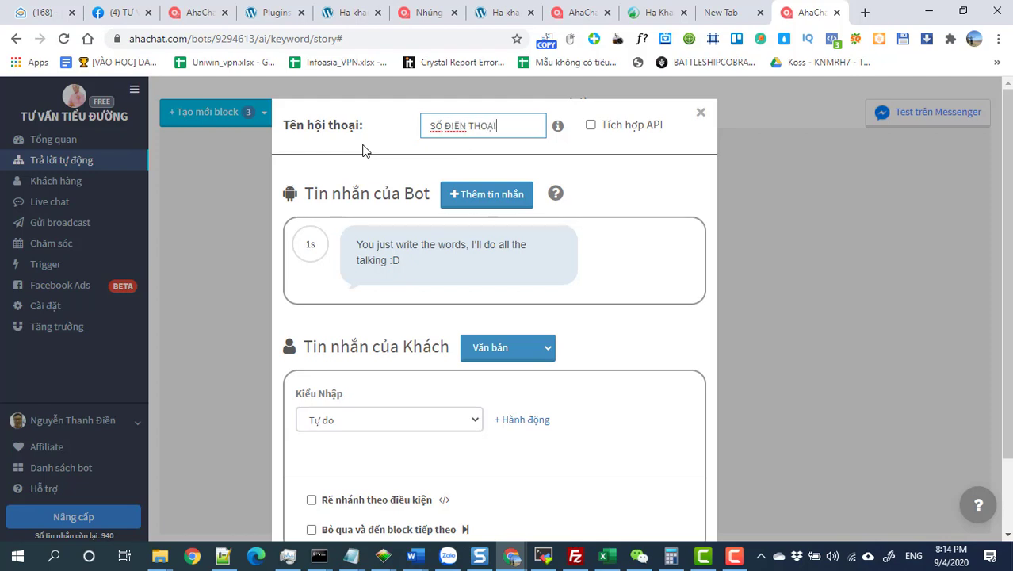
pyautogui.scroll(-1, 361, 237)
pyautogui.scroll(1, 412, 263)
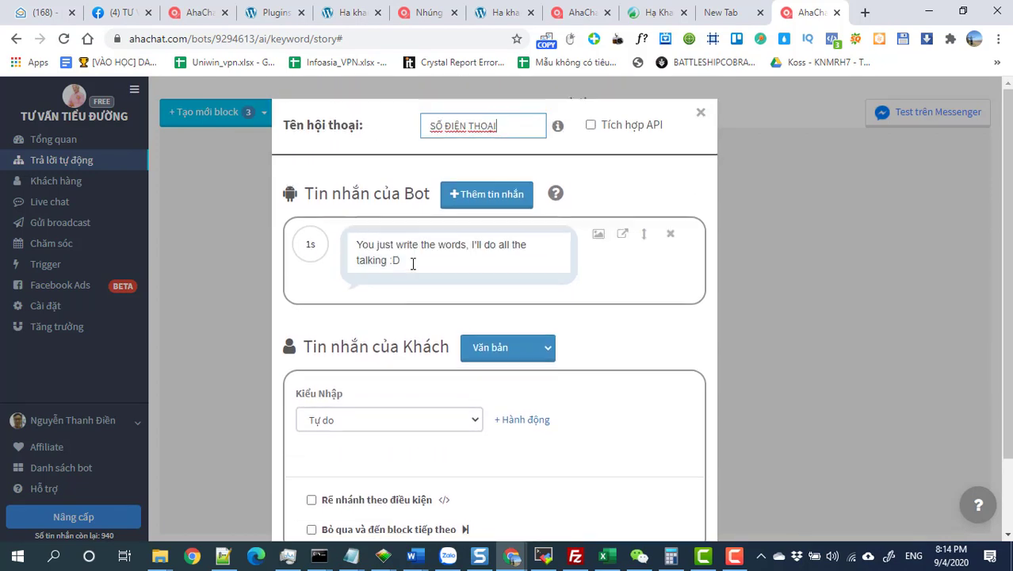
# Step: Replace the bot's default message in the SỐ ĐIỆN THOẠI block with "{{gender}} {{first_name}} Cho em xin số điện thoại"
pyautogui.hotkey('alt', 'Tab')
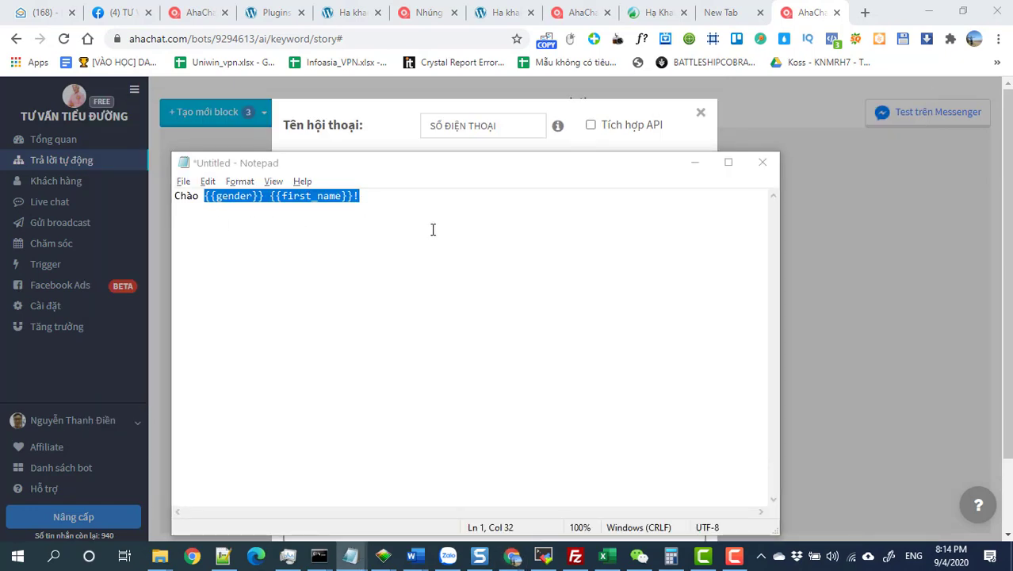
pyautogui.hotkey('alt', 'Tab')
pyautogui.moveTo(462, 260); pyautogui.dragTo(353, 245)
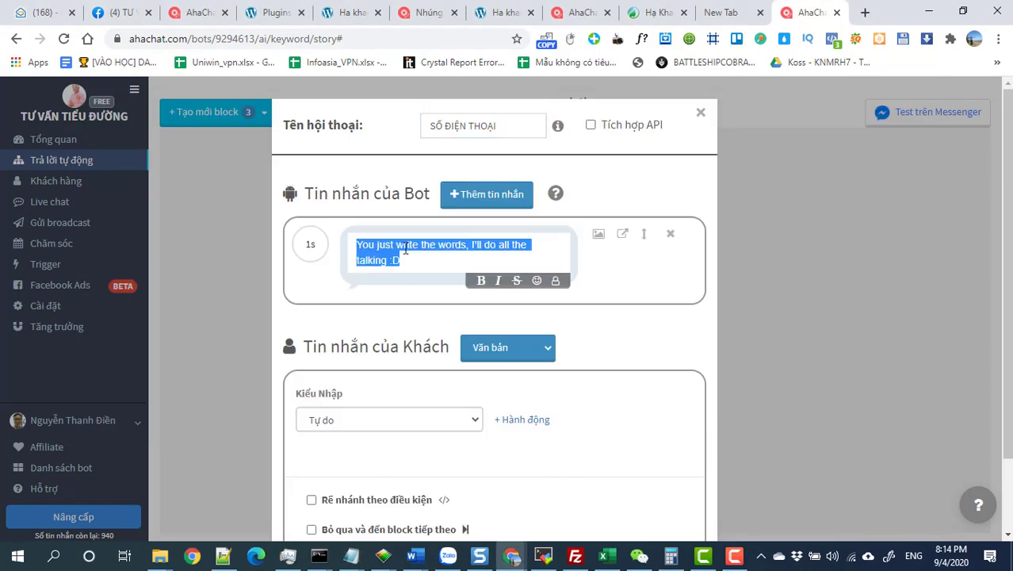
pyautogui.write('{{gender}} {{first_name}}!')
pyautogui.press('BackSpace')
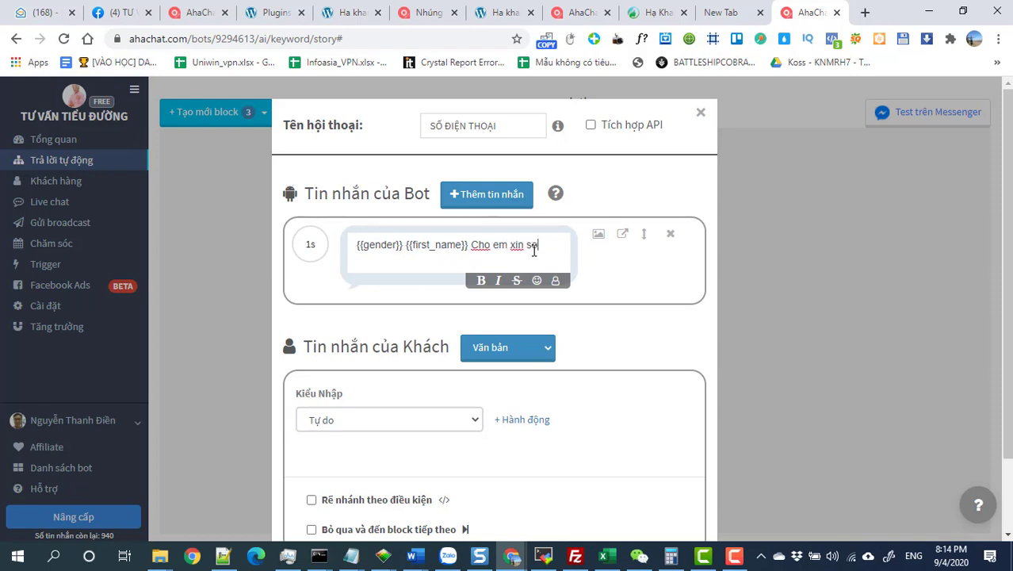
pyautogui.write('en thoai')
# Step: Set the customer reply's input type to Số điện thoại and save the block
pyautogui.scroll(-1, 435, 416)
pyautogui.click(390, 346)
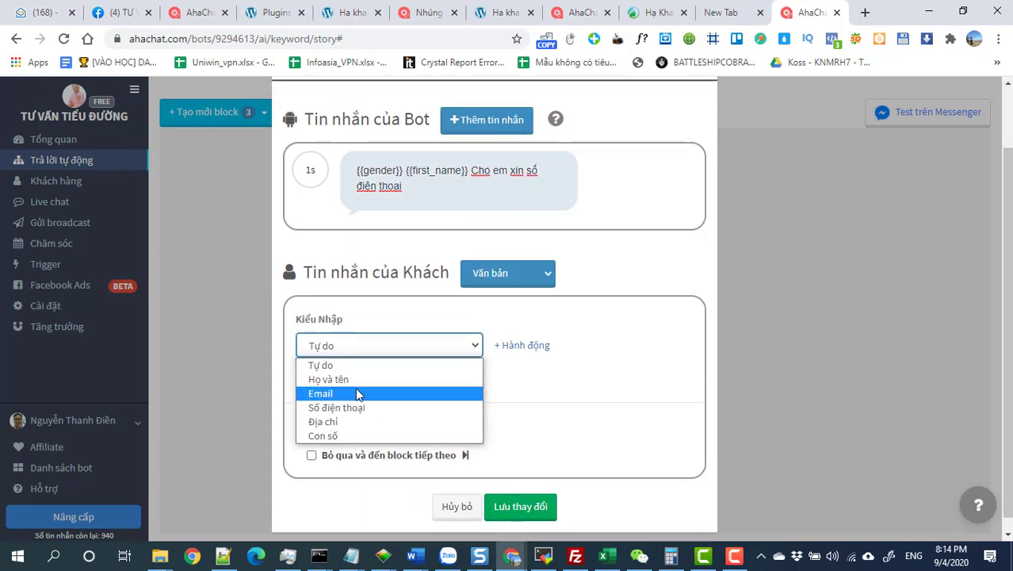
pyautogui.click(360, 408)
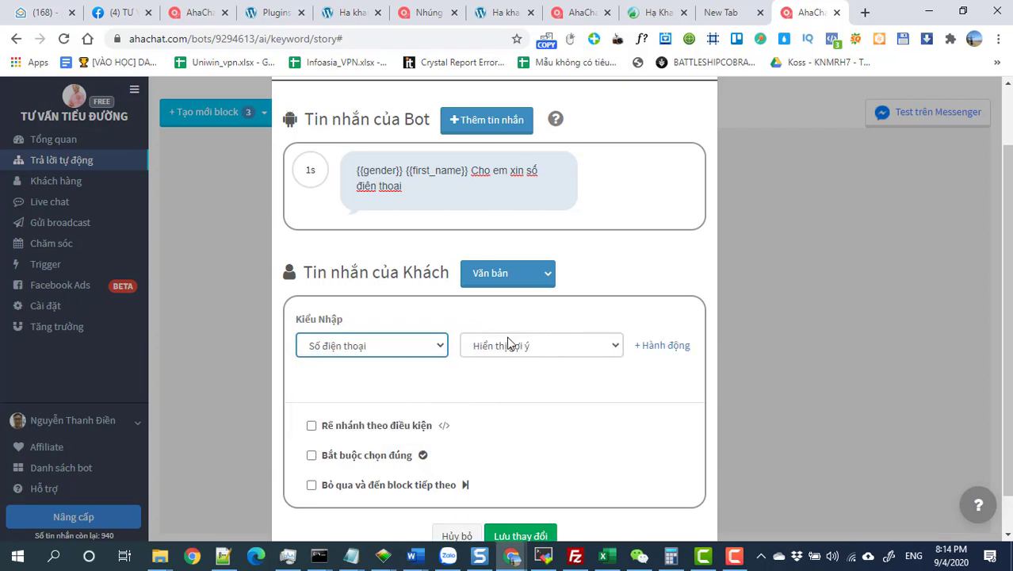
pyautogui.scroll(-1, 527, 380)
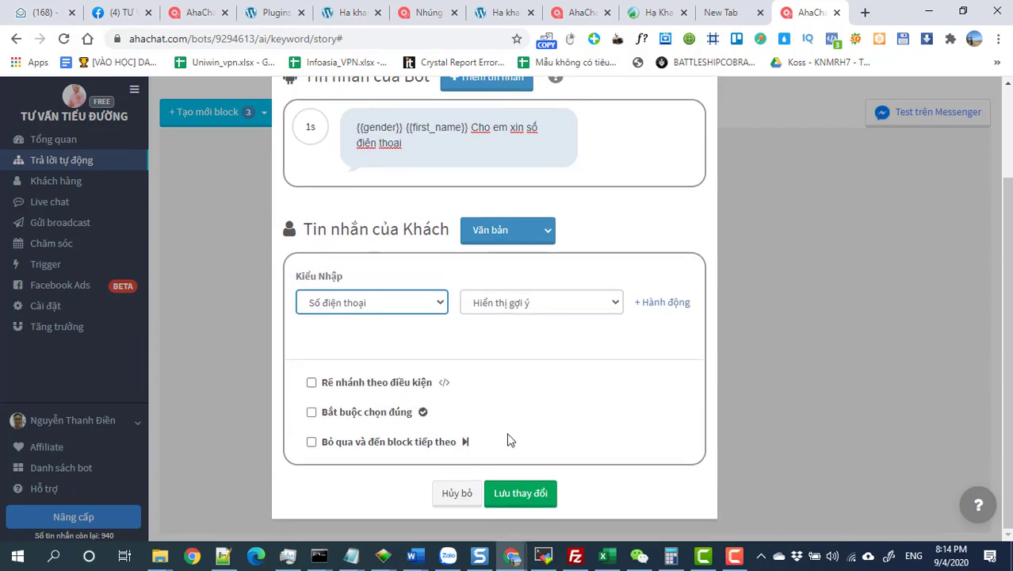
pyautogui.click(518, 492)
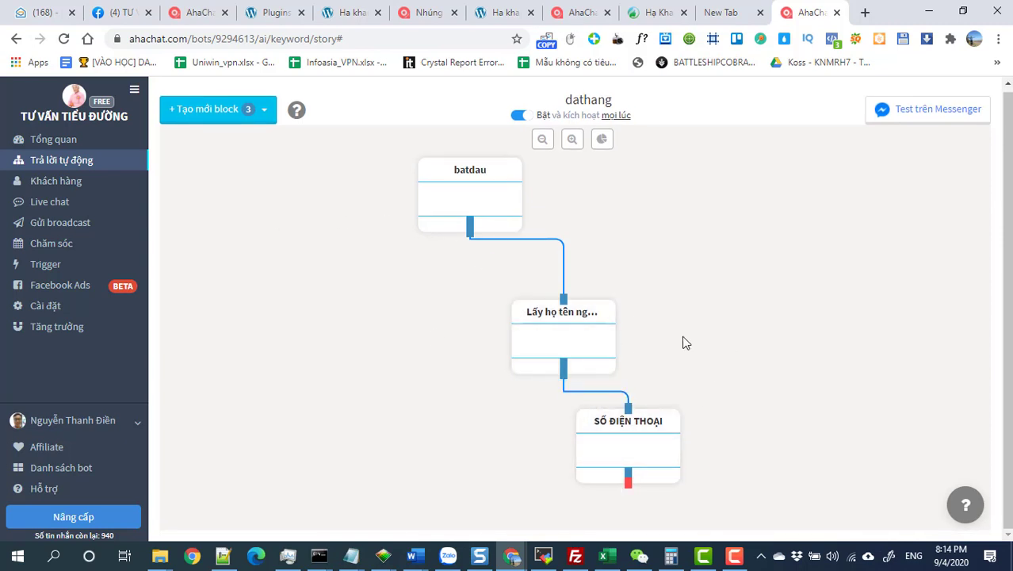
# Step: Rearrange the flow, placing the name block below and left of batdau and the SỐ ĐIỆN THOẠI block to its right
pyautogui.moveTo(555, 317); pyautogui.dragTo(355, 285)
pyautogui.moveTo(595, 420); pyautogui.dragTo(539, 306)
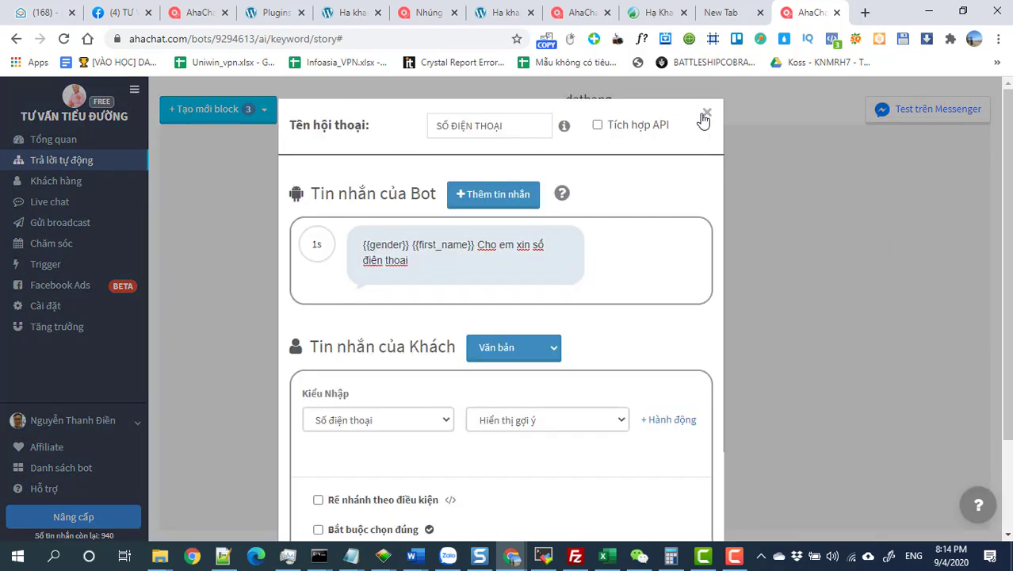
pyautogui.click(706, 114)
# Step: Add a new HỘI THOẠI block below the SỐ ĐIỆN THOẠI block and connect SỐ ĐIỆN THOẠI's output to it
pyautogui.click(199, 110)
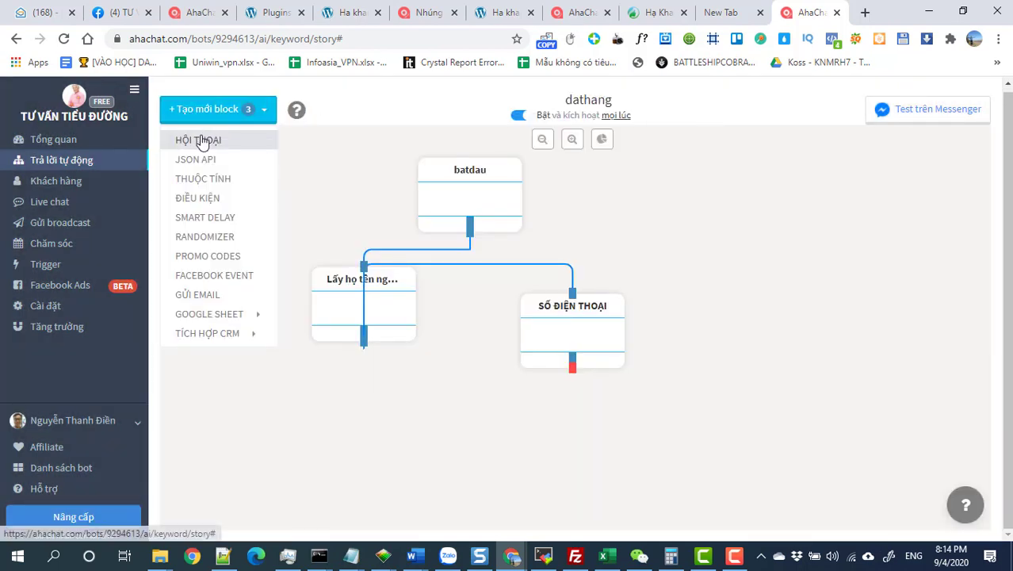
pyautogui.click(199, 138)
pyautogui.moveTo(253, 220); pyautogui.dragTo(694, 453)
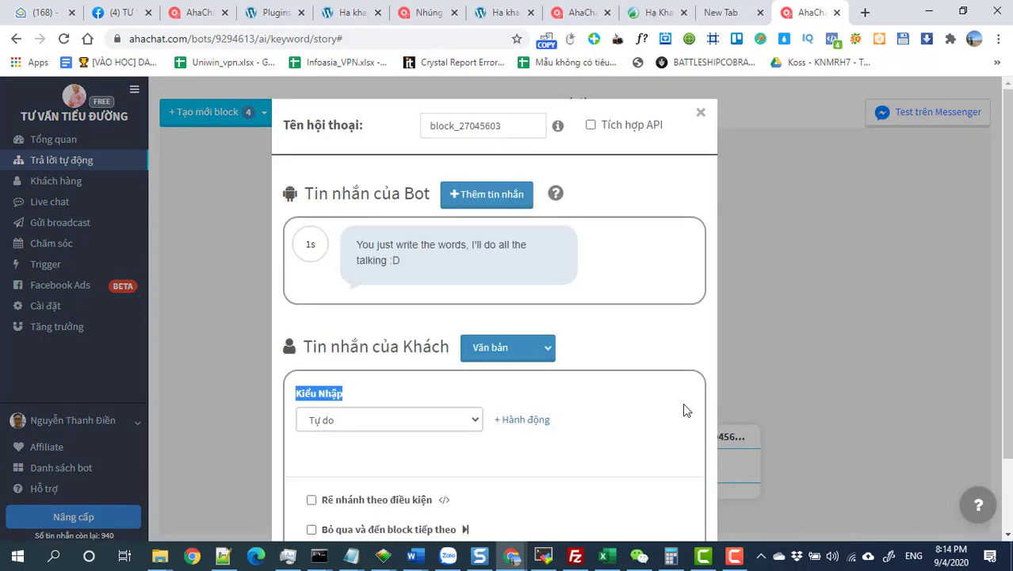
pyautogui.click(701, 113)
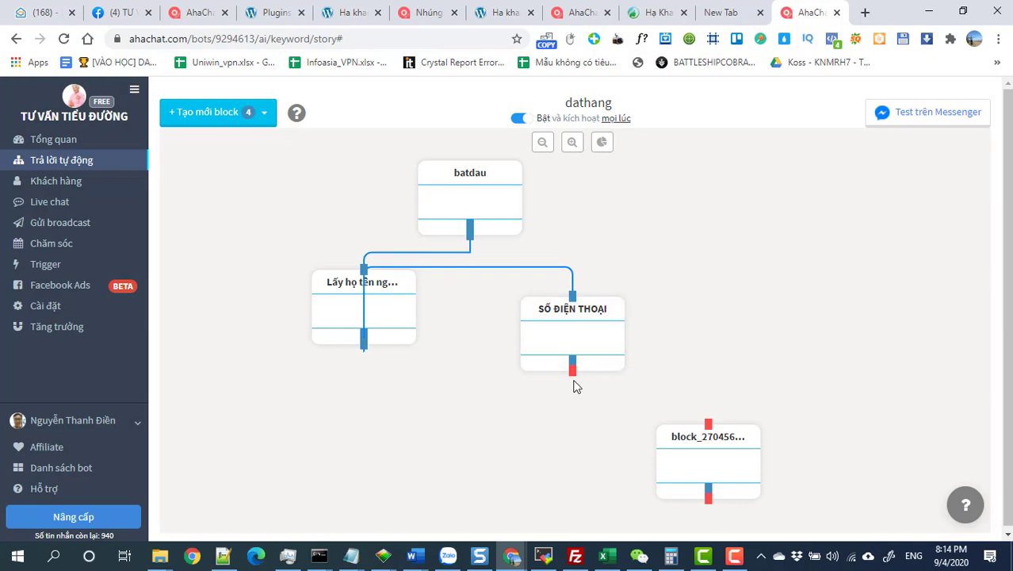
pyautogui.moveTo(573, 370); pyautogui.dragTo(698, 473)
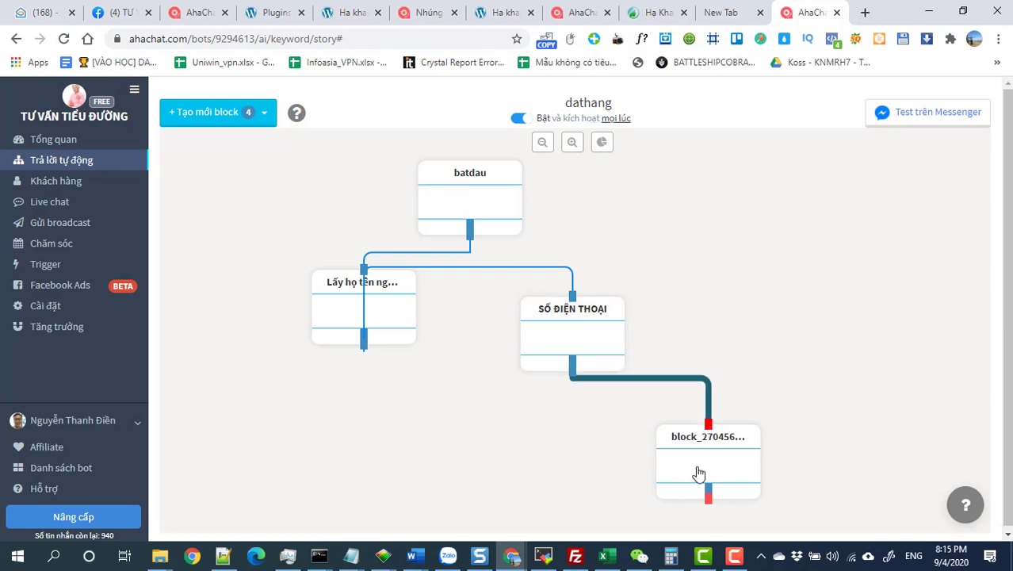
# Step: Rename the new conversation block to "Địa chỉ giao hàng"
pyautogui.click(698, 473)
pyautogui.moveTo(519, 125); pyautogui.dragTo(416, 144)
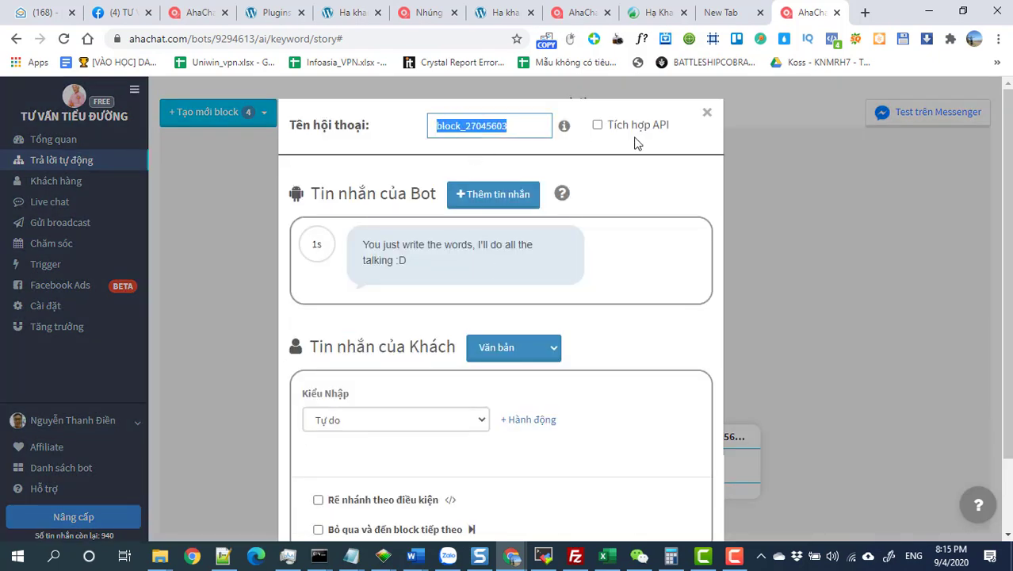
pyautogui.press('BackSpace')
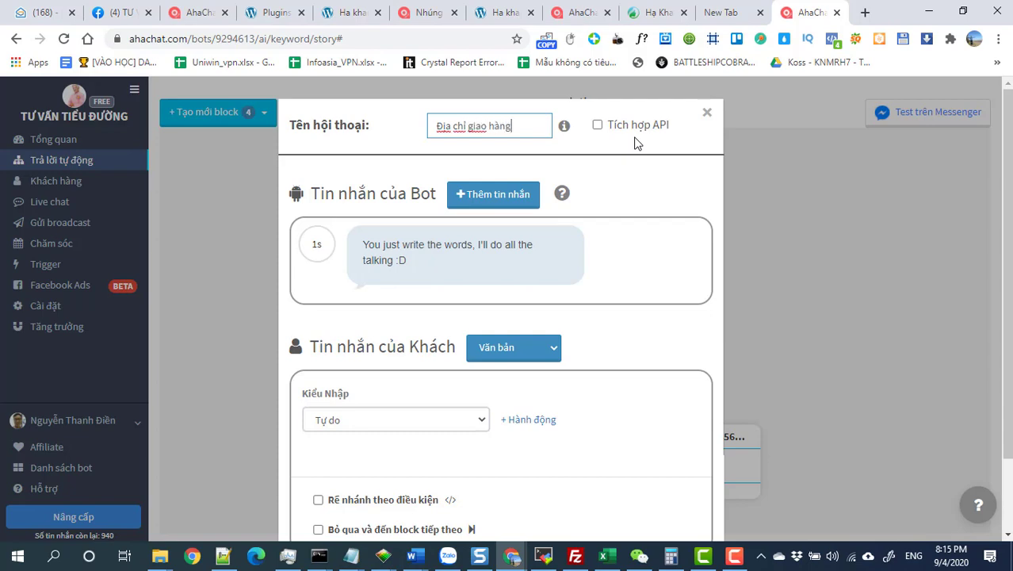
# Step: Replace the bot's default message in this block with "{{gender}} {{first_name}} Vui cho xin địa chỉ giao hàng"
pyautogui.hotkey('alt', 'Tab')
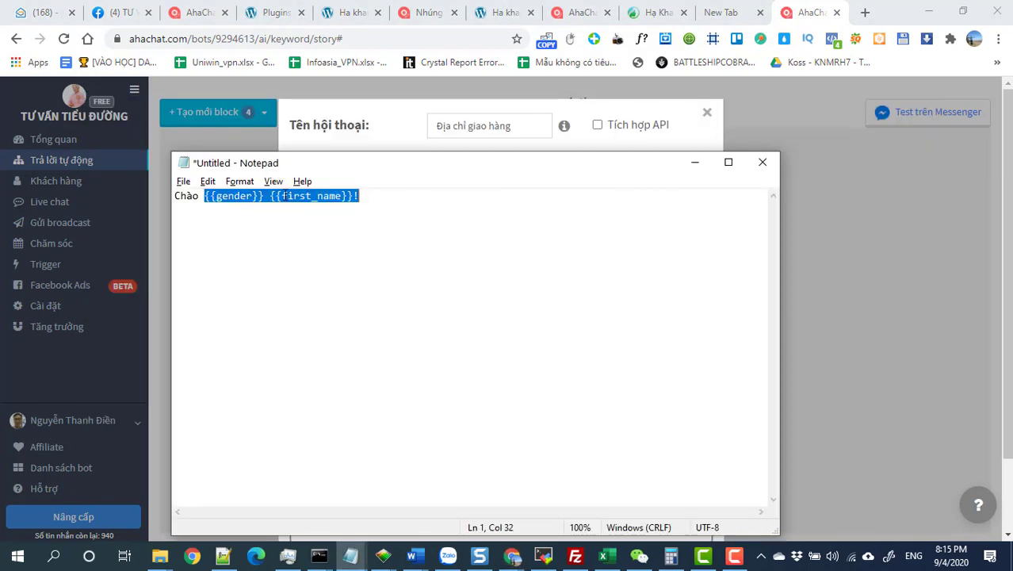
pyautogui.hotkey('alt', 'Tab')
pyautogui.click(432, 267)
pyautogui.moveTo(432, 267); pyautogui.dragTo(362, 243)
pyautogui.write('{{gender}} {{first_name}}')
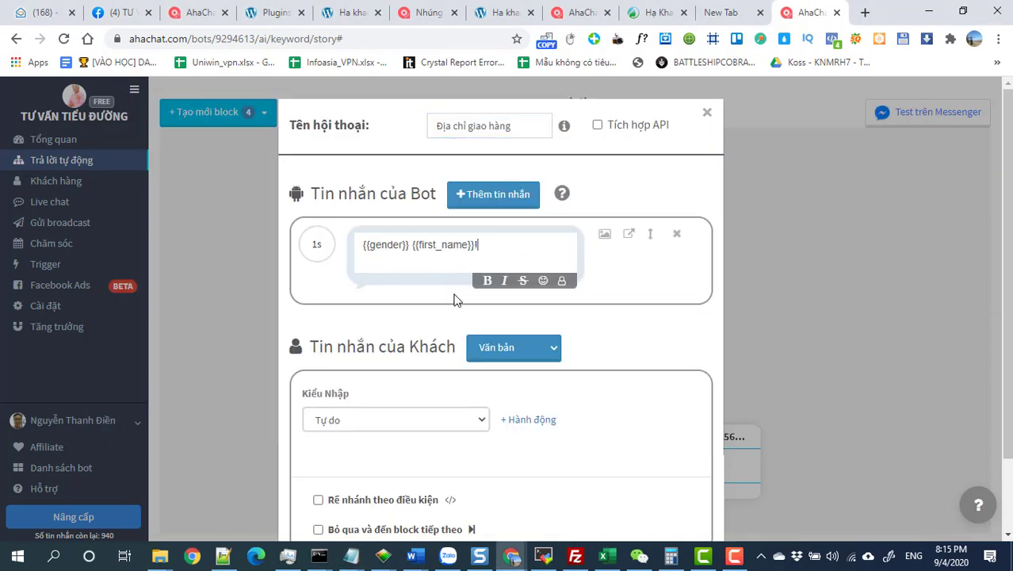
pyautogui.write('Vu')
pyautogui.write('i ')
pyautogui.write('cho xin ')
pyautogui.write('địa')
pyautogui.write(' chỉ')
pyautogui.write(' giao ')
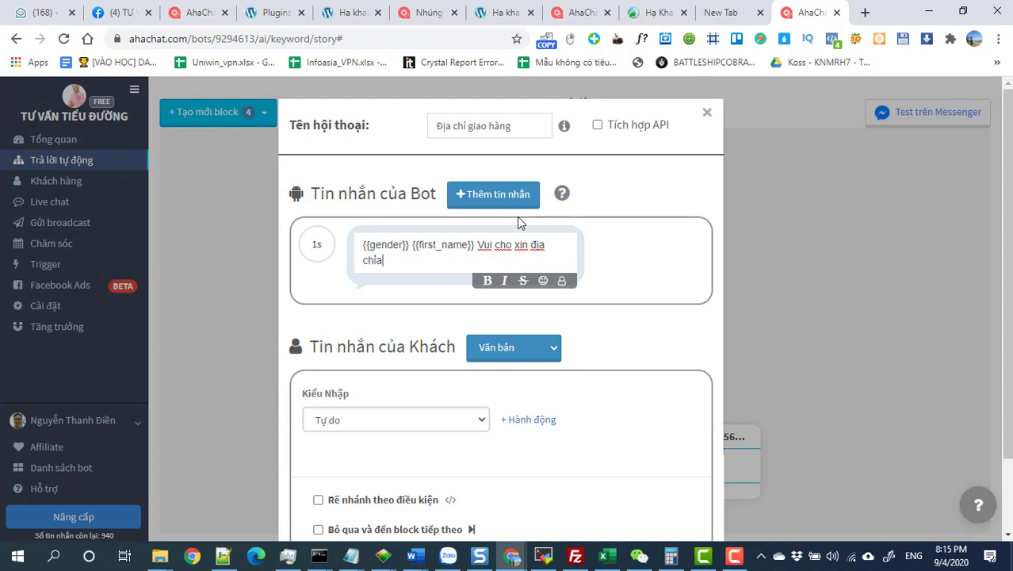
pyautogui.write('hàng')
# Step: Set the customer reply's input type to Địa chỉ and save the delivery address block
pyautogui.scroll(-2, 404, 355)
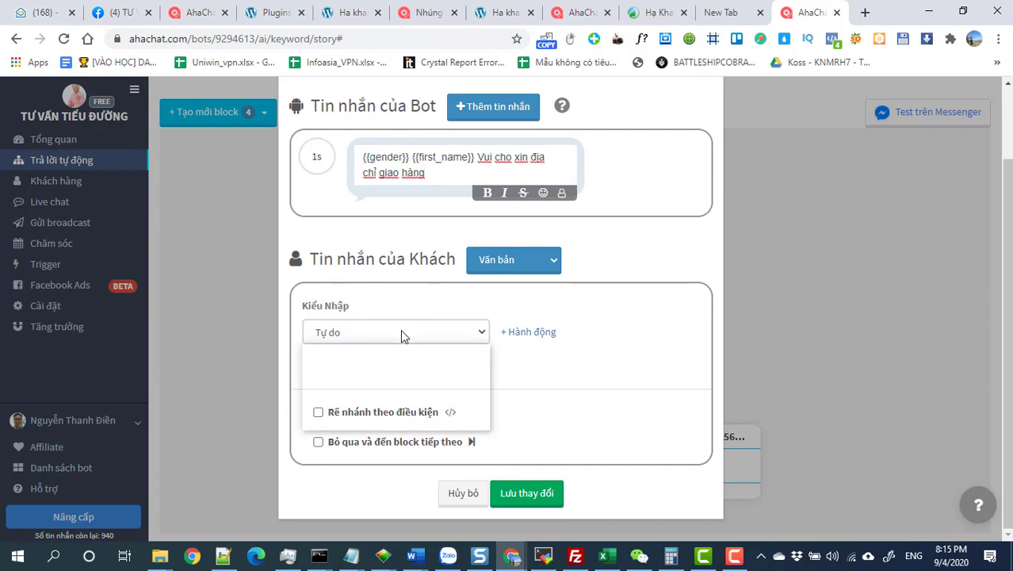
pyautogui.click(400, 332)
pyautogui.click(359, 410)
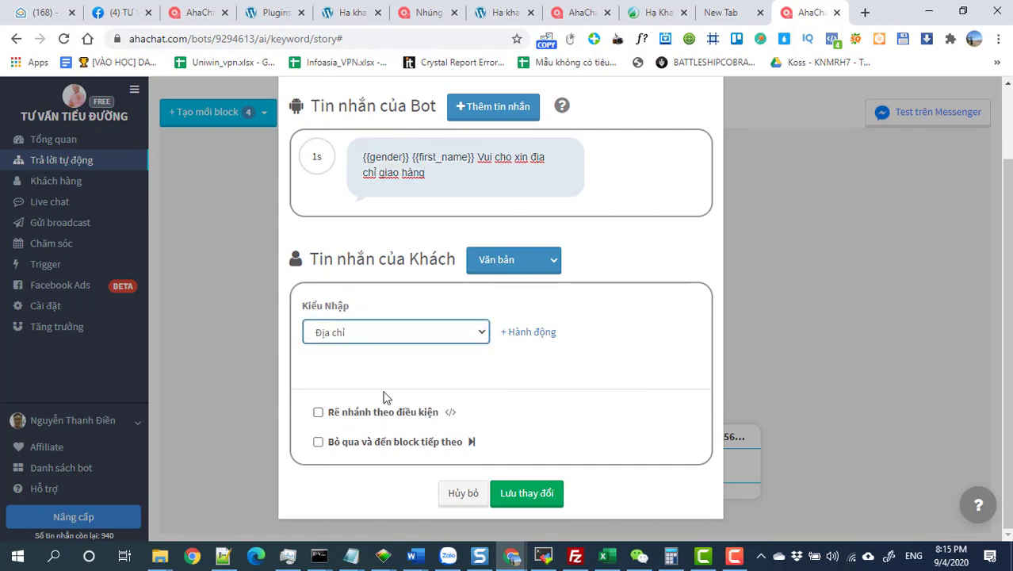
pyautogui.click(535, 334)
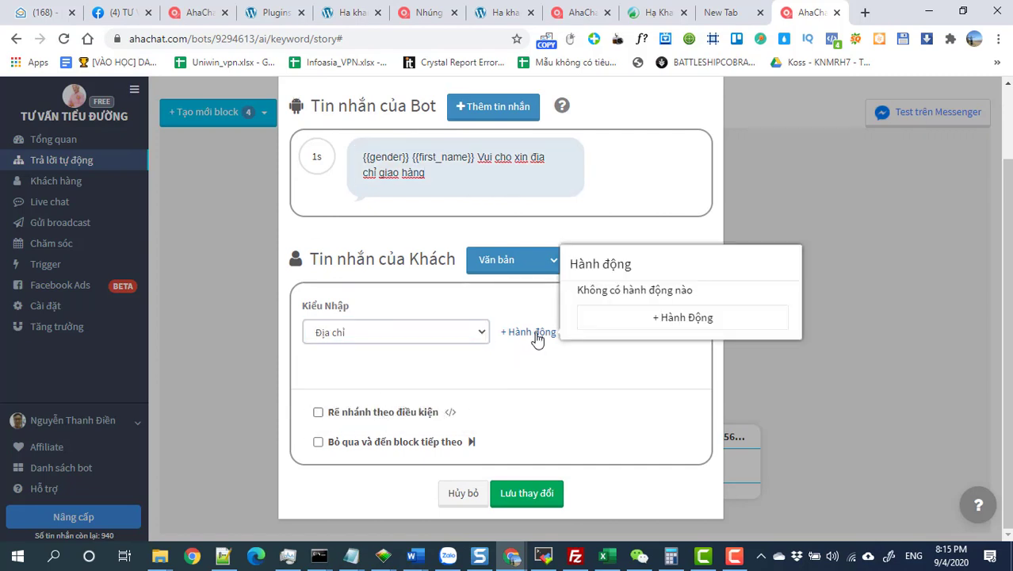
pyautogui.click(607, 407)
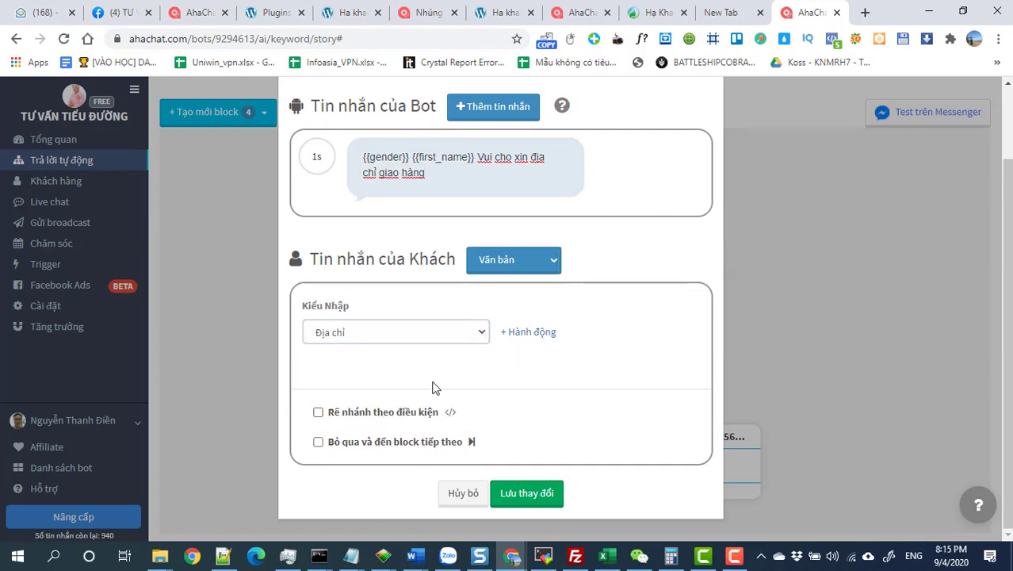
pyautogui.click(519, 495)
# Step: Move the SỐ ĐIỆN THOẠI and Địa chỉ giao hàng blocks lower so the flow steps down diagonally
pyautogui.moveTo(606, 351); pyautogui.dragTo(544, 423)
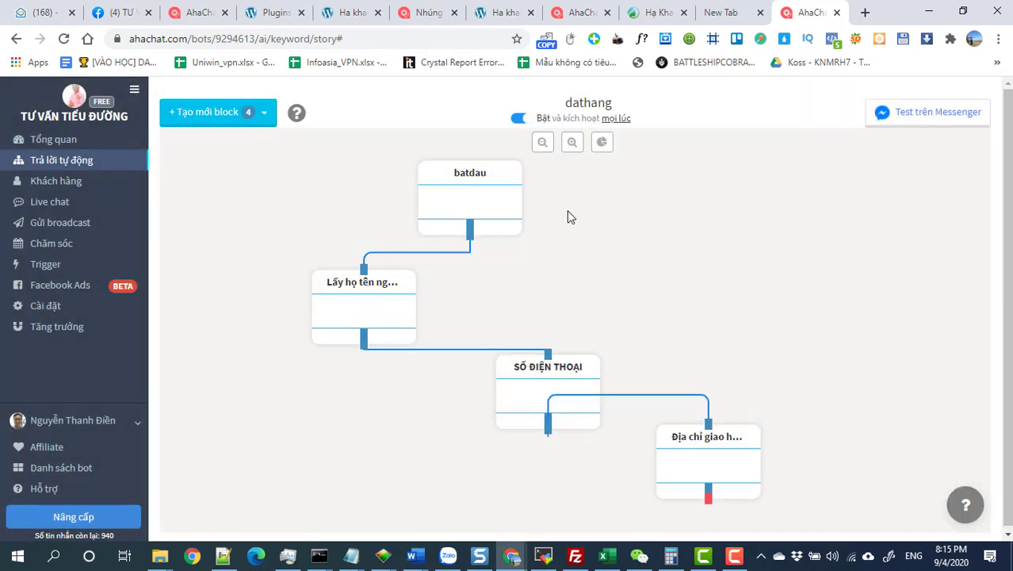
pyautogui.moveTo(686, 453); pyautogui.dragTo(710, 477)
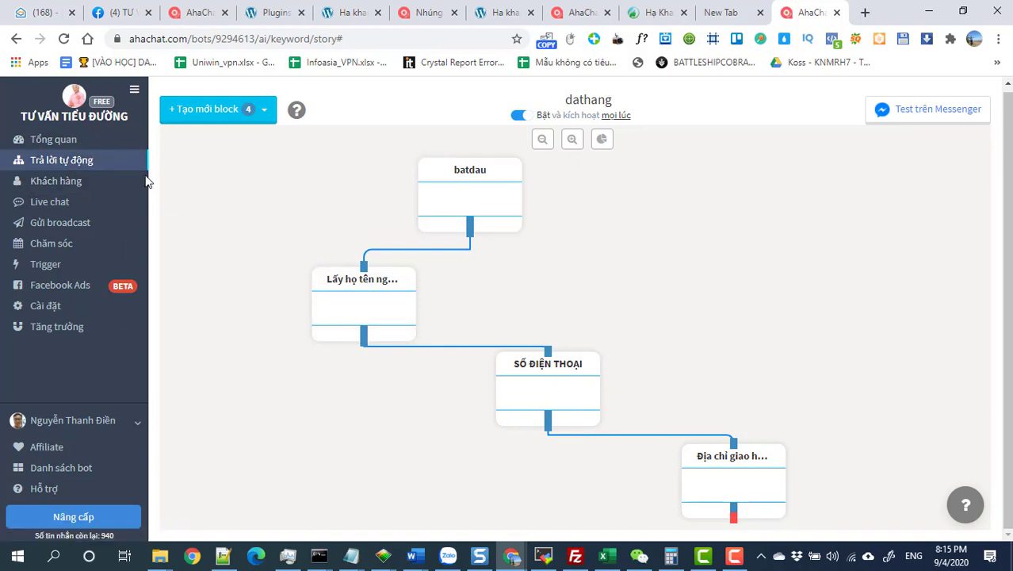
# Step: Open the product introduction script (giới thiệu, dịch vụ) and go to the quick replies of its uu_diem block
pyautogui.click(78, 165)
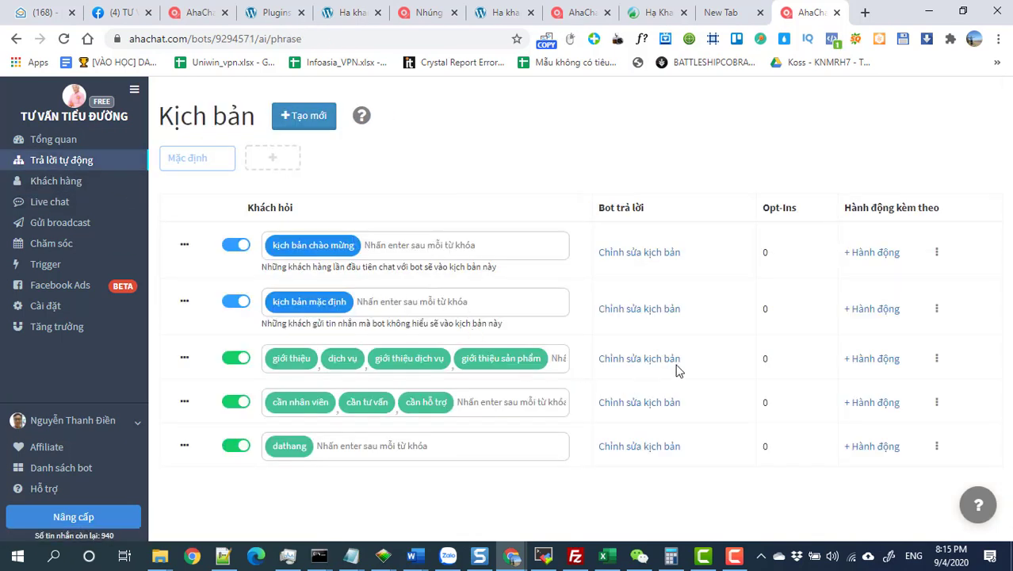
pyautogui.click(653, 357)
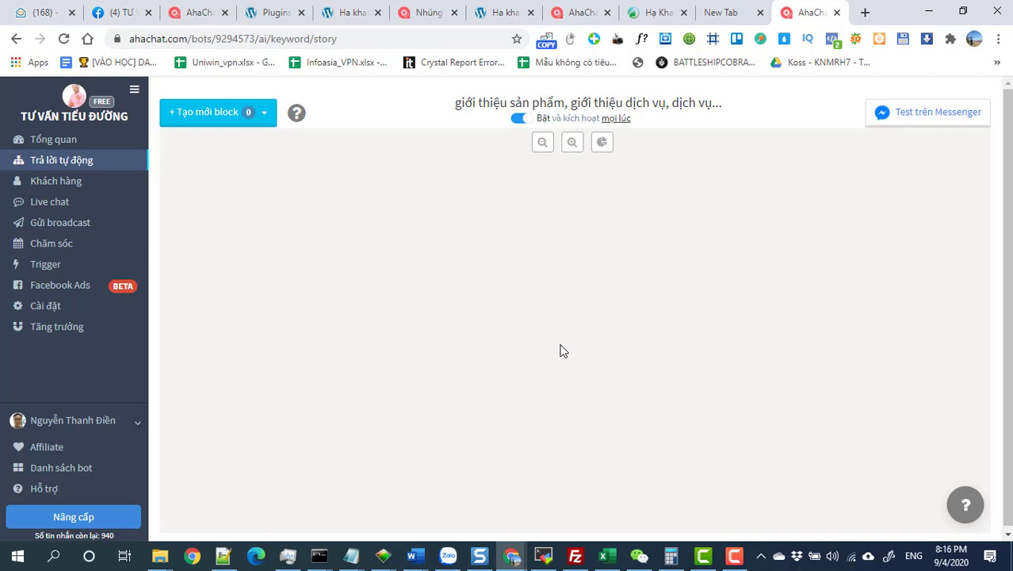
pyautogui.scroll(-5, 561, 348)
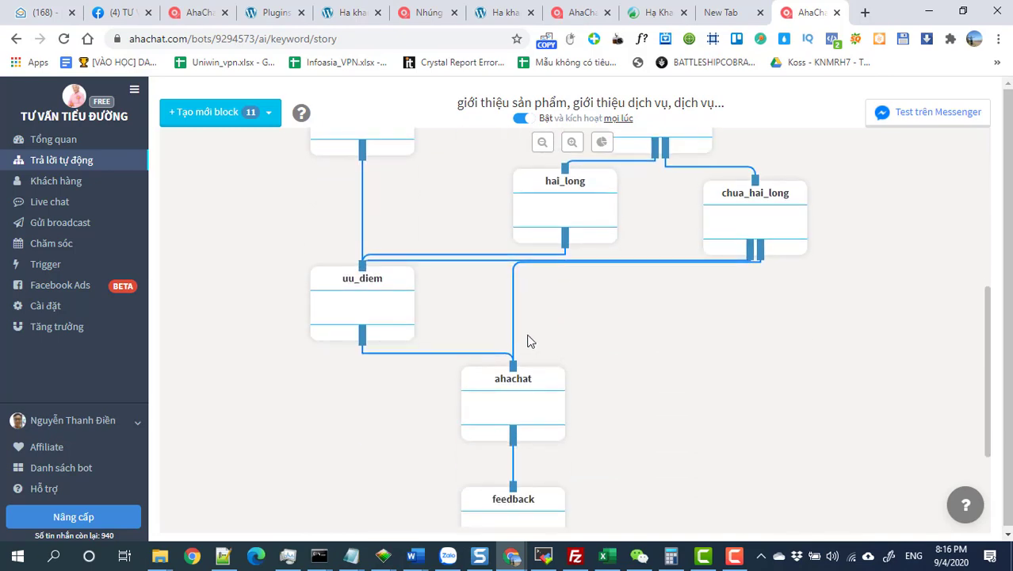
pyautogui.scroll(-1, 408, 301)
pyautogui.click(367, 249)
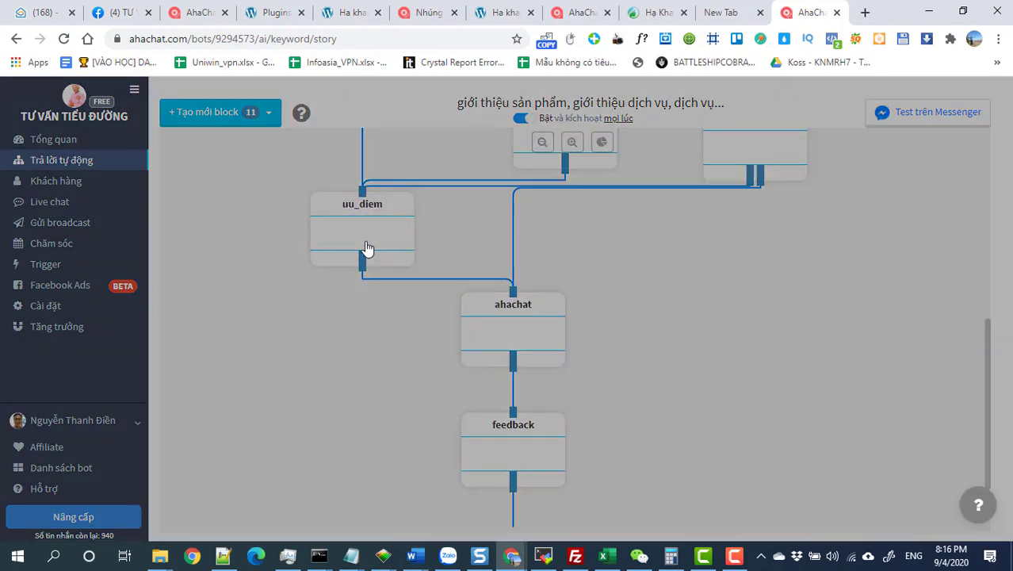
pyautogui.scroll(-6, 515, 329)
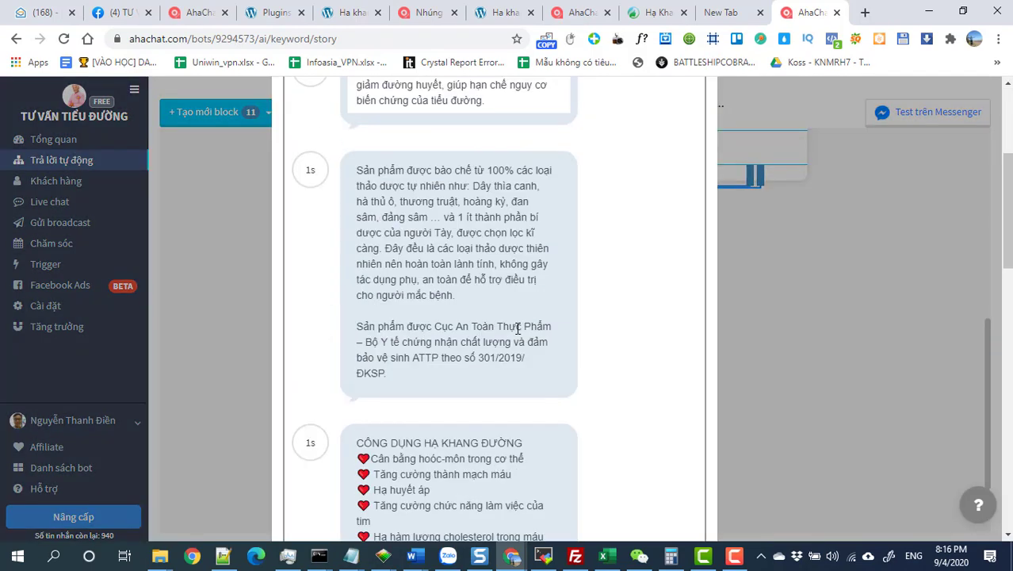
pyautogui.scroll(-4, 541, 333)
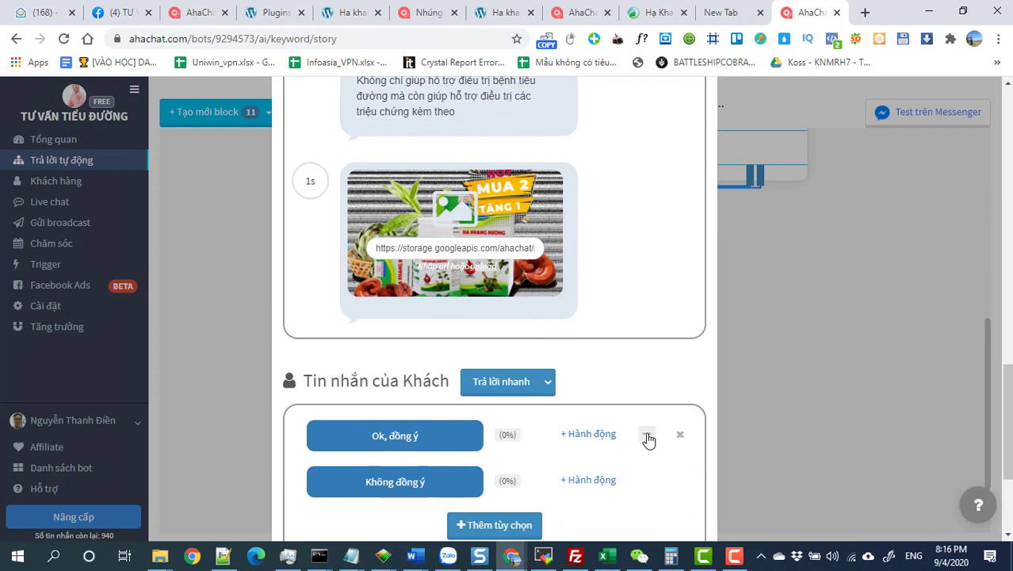
# Step: Add a Chuyển tiếp kịch bản action to the dathang script on the "Ok, đồng ý" reply and save the block
pyautogui.click(602, 437)
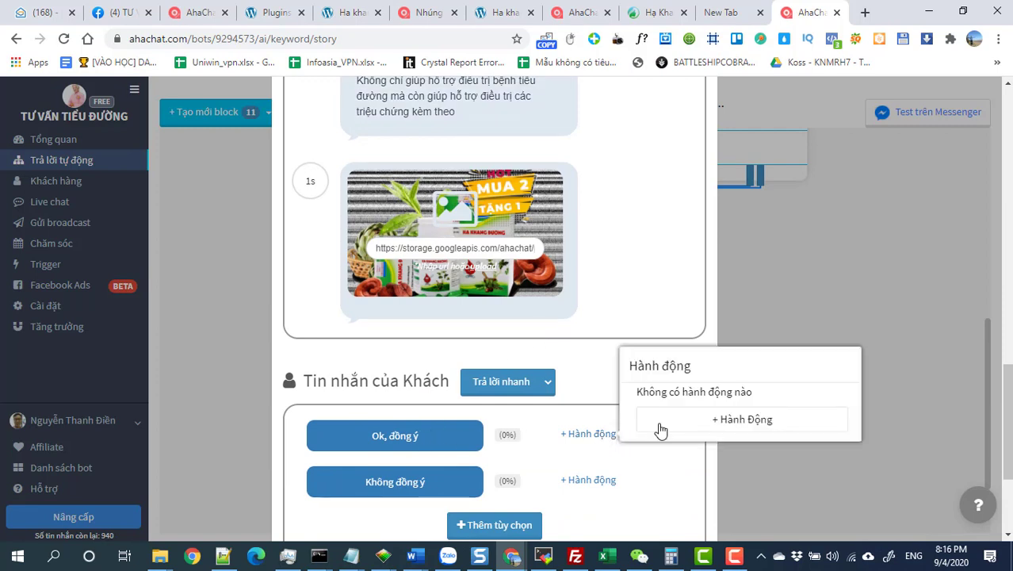
pyautogui.click(714, 423)
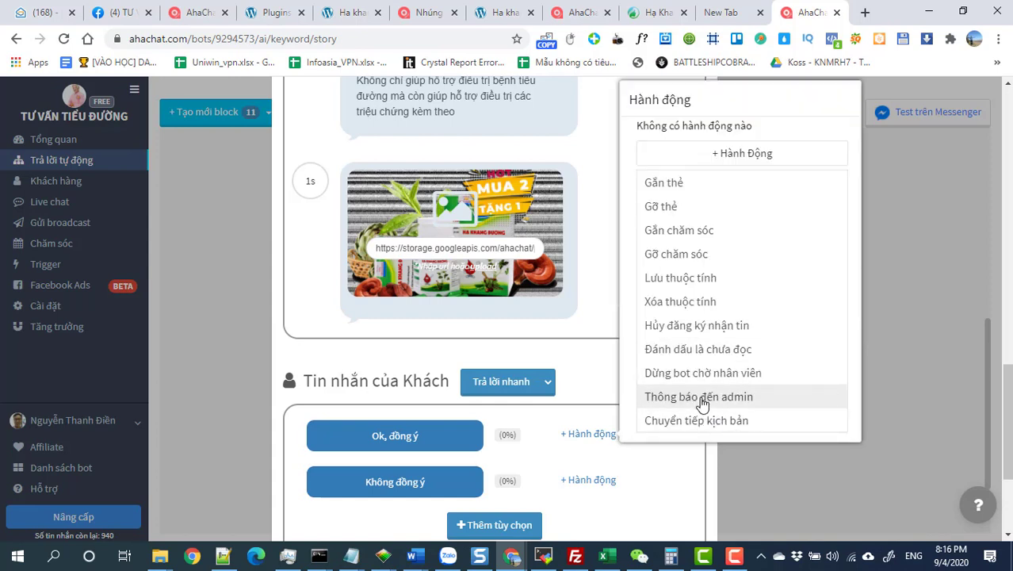
pyautogui.click(700, 420)
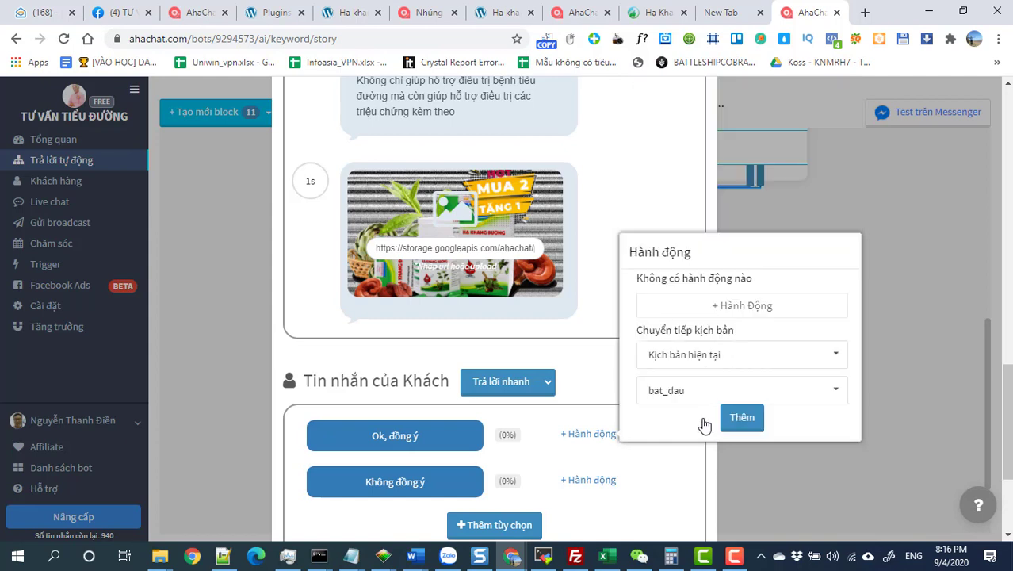
pyautogui.click(698, 356)
pyautogui.click(680, 471)
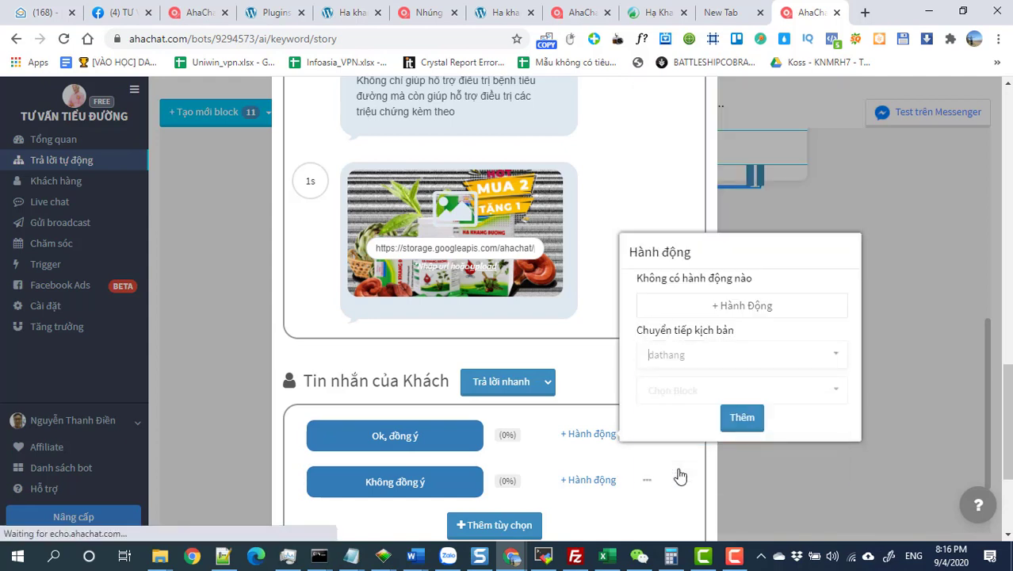
pyautogui.click(734, 422)
pyautogui.scroll(-3, 753, 440)
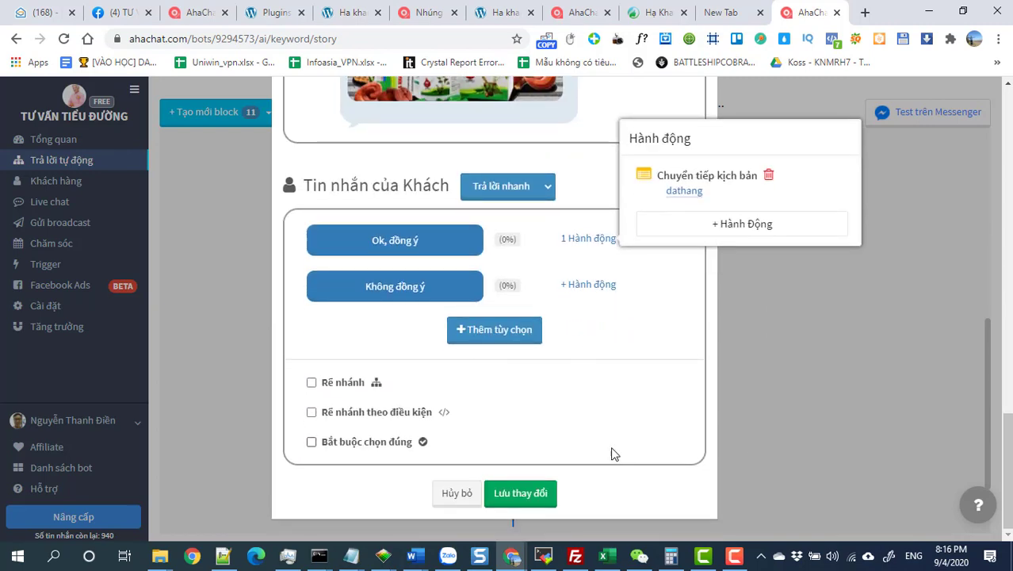
pyautogui.click(532, 497)
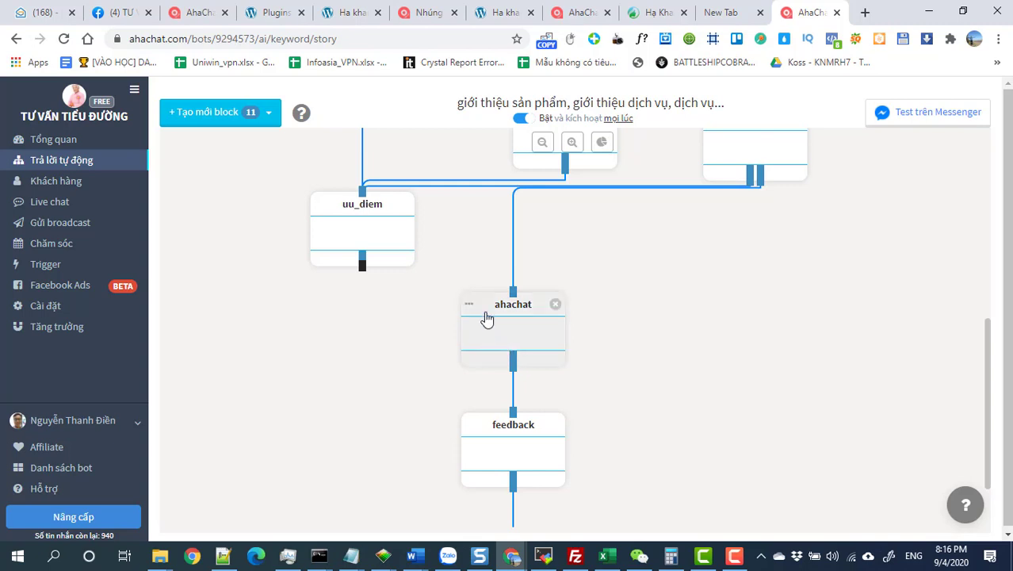
# Step: Move the ahachat block away from directly above feedback and open it to view its messages
pyautogui.moveTo(500, 318); pyautogui.dragTo(642, 355)
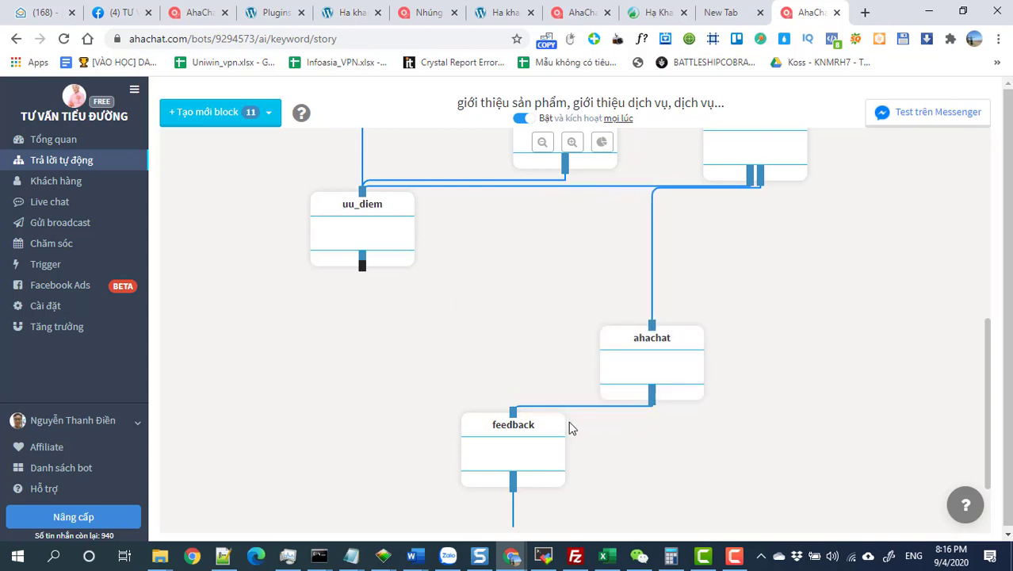
pyautogui.scroll(-1, 588, 409)
pyautogui.doubleClick(636, 277)
pyautogui.click(634, 275)
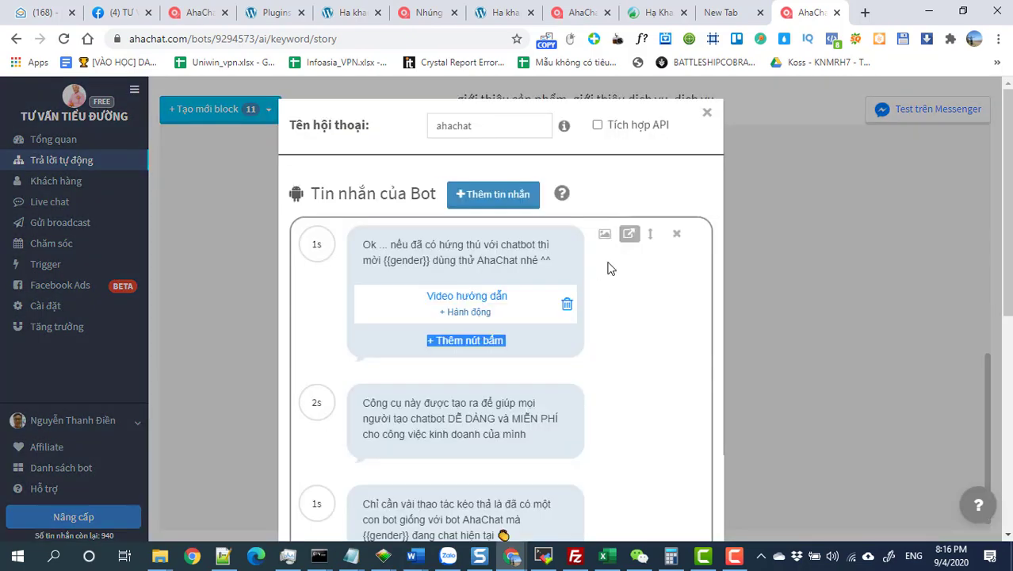
pyautogui.click(706, 112)
pyautogui.scroll(2, 641, 274)
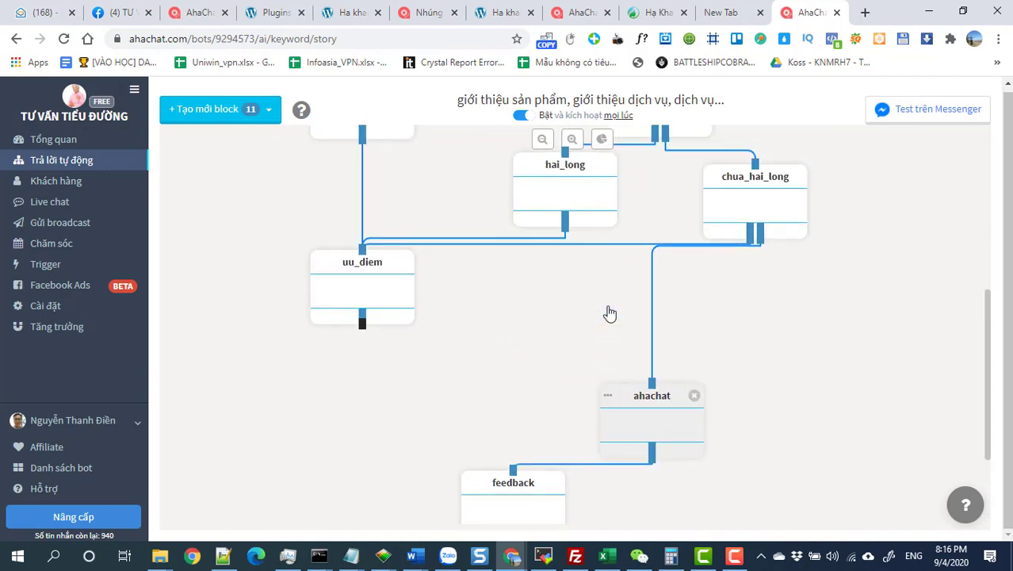
# Step: Move the ahachat block just below uu_diem and review its bot messages and quick replies
pyautogui.moveTo(618, 414); pyautogui.dragTo(413, 392)
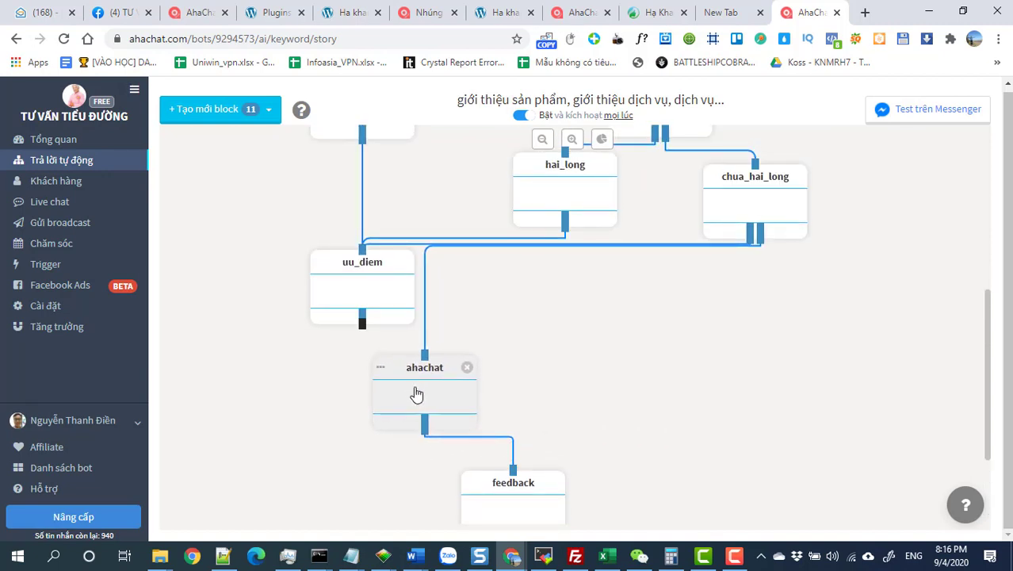
pyautogui.click(420, 399)
pyautogui.click(422, 402)
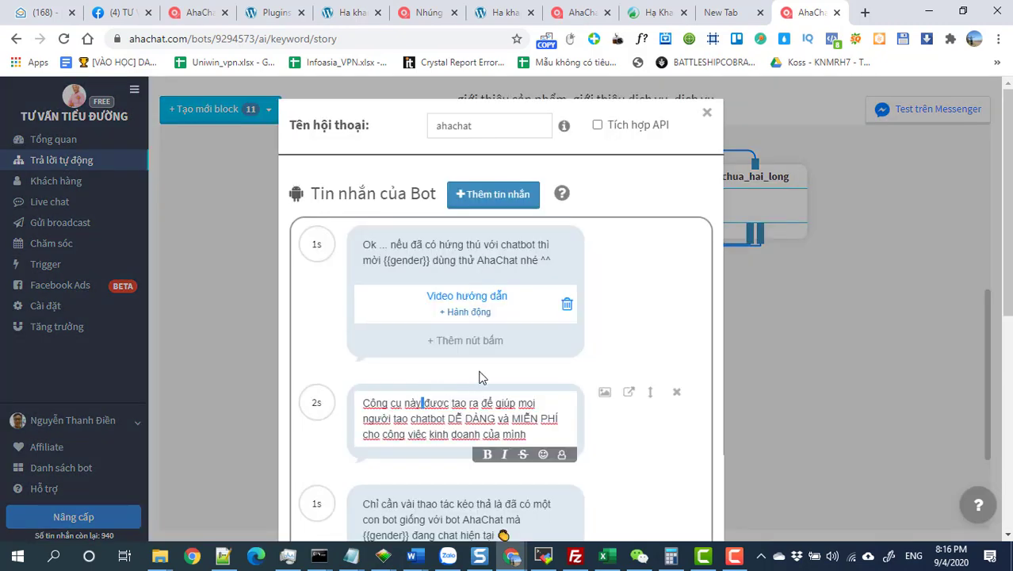
pyautogui.scroll(-3, 549, 361)
pyautogui.scroll(3, 549, 361)
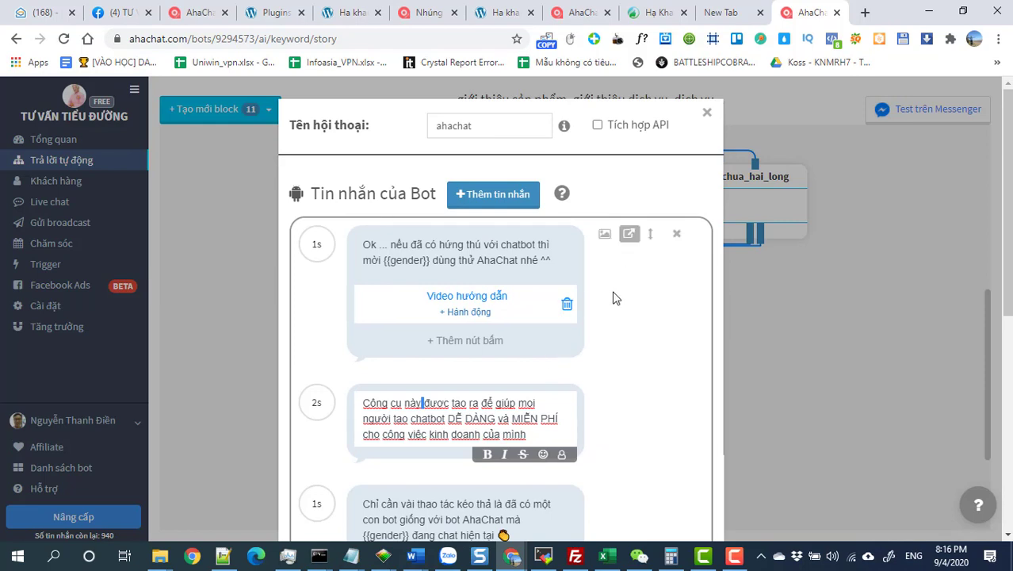
pyautogui.scroll(-2, 614, 298)
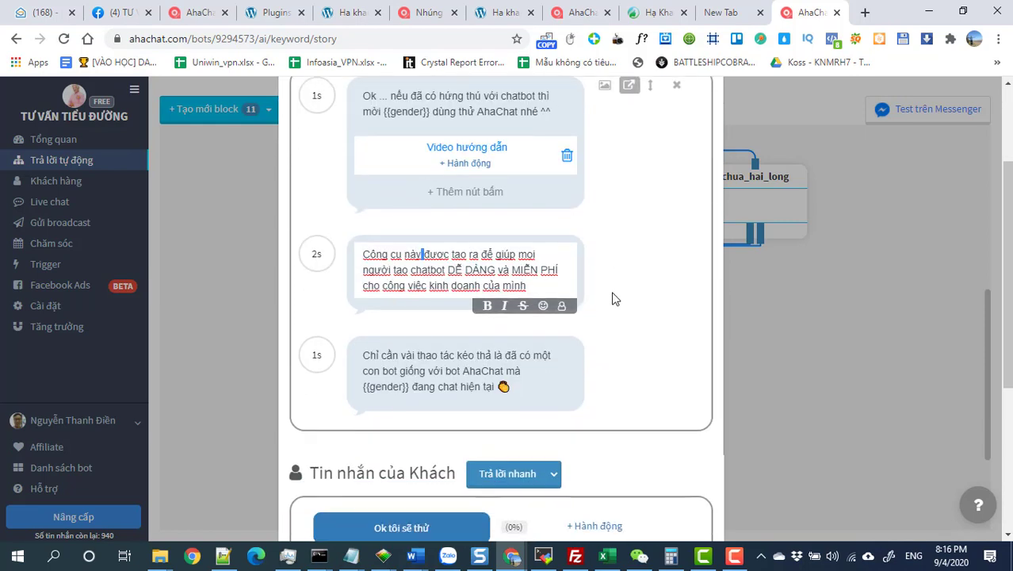
pyautogui.scroll(2, 691, 207)
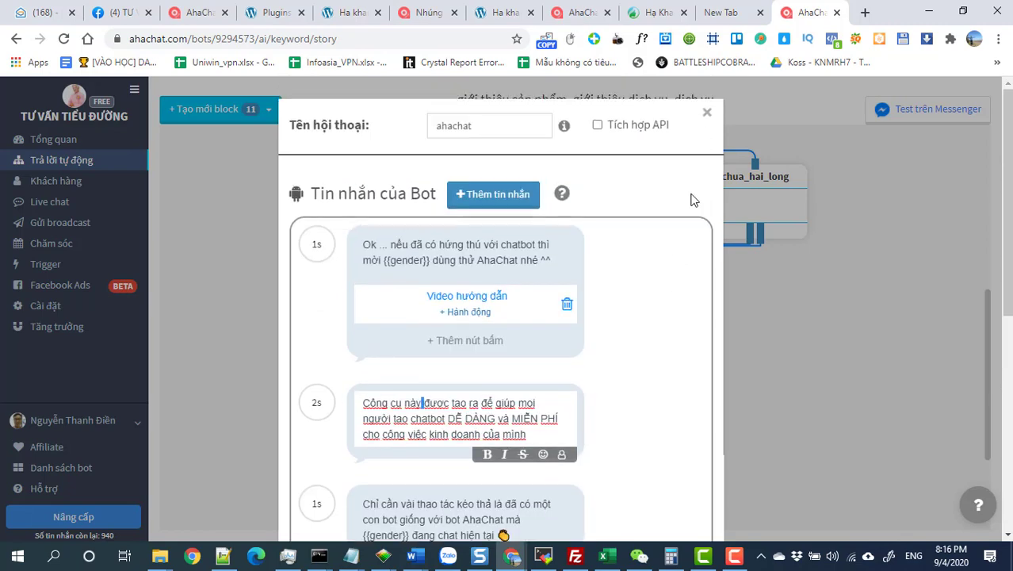
pyautogui.click(707, 112)
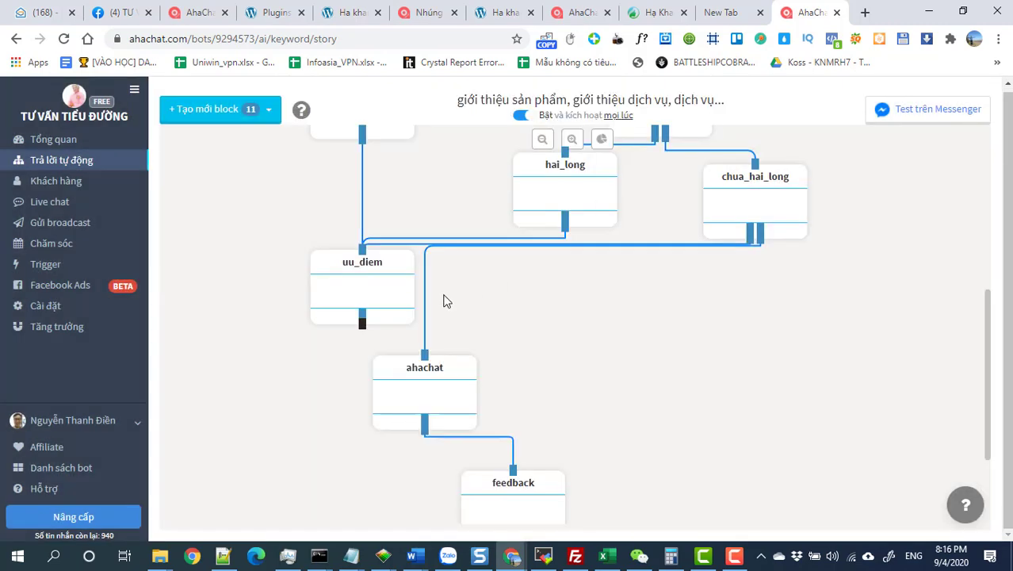
# Step: Try to remove the dathang script forwarding action from the uu_diem block's "Ok, đồng ý" reply
pyautogui.click(368, 292)
pyautogui.scroll(-5, 785, 336)
pyautogui.scroll(-4, 781, 335)
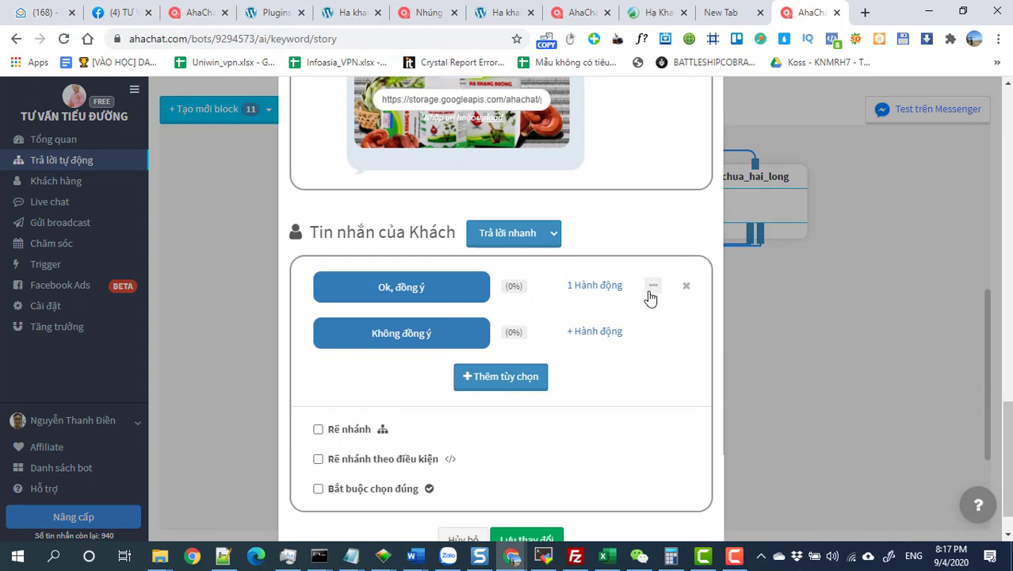
pyautogui.click(600, 287)
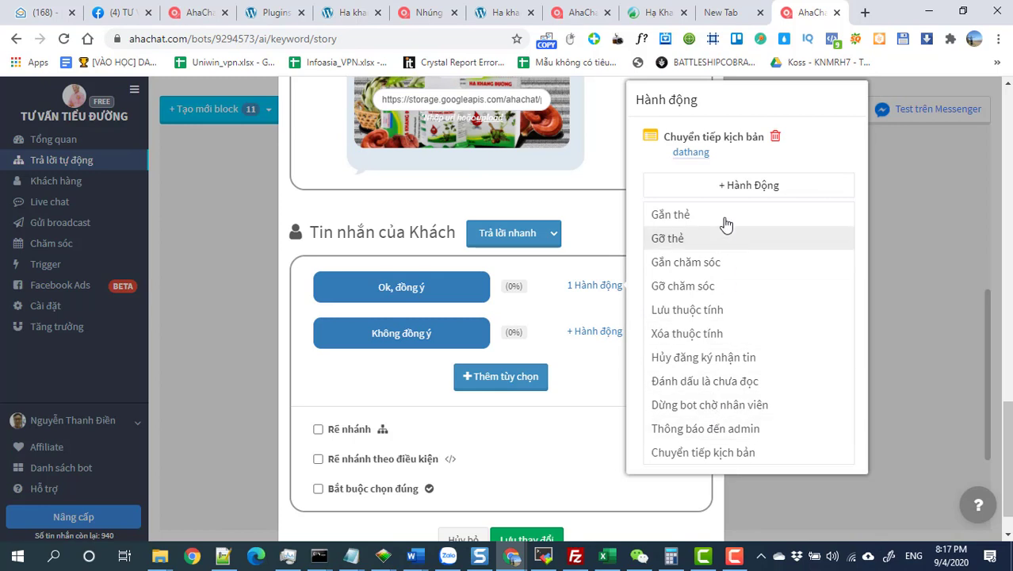
pyautogui.click(775, 141)
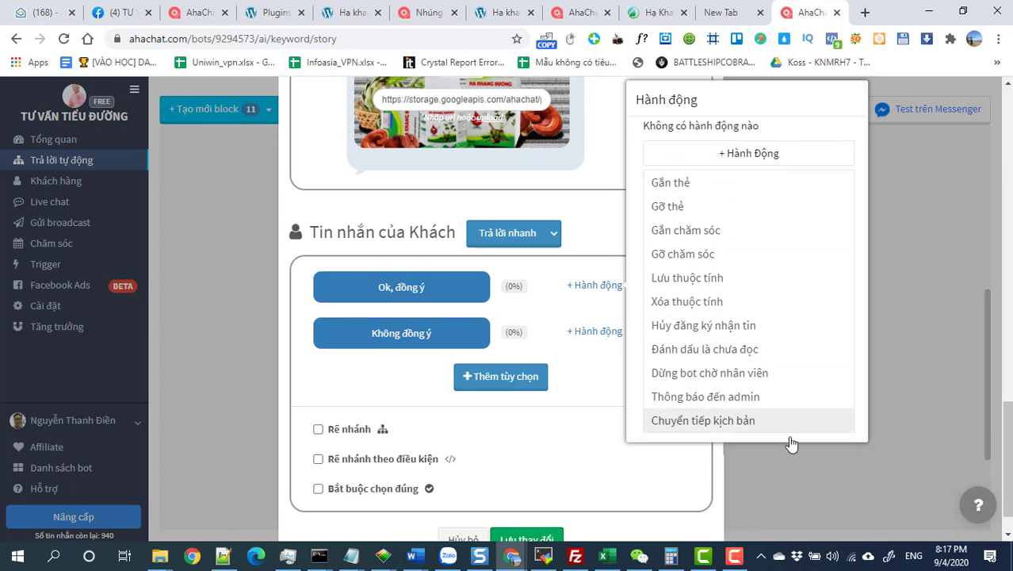
pyautogui.click(843, 475)
pyautogui.click(602, 463)
# Step: Shift the ahachat block slightly away from uu_diem and try to link uu_diem's output to it
pyautogui.moveTo(405, 380); pyautogui.dragTo(454, 375)
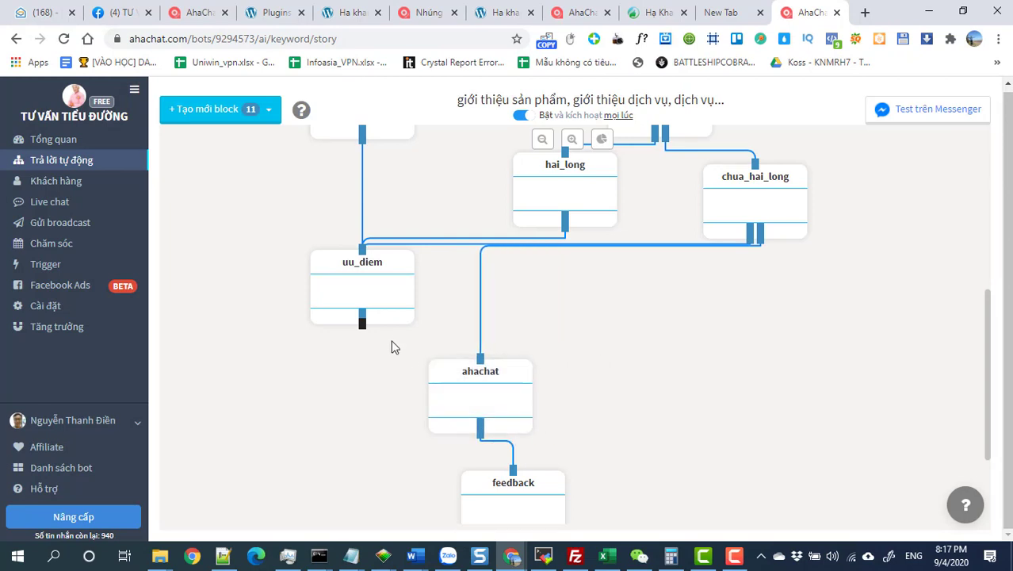
pyautogui.moveTo(360, 325); pyautogui.dragTo(421, 355)
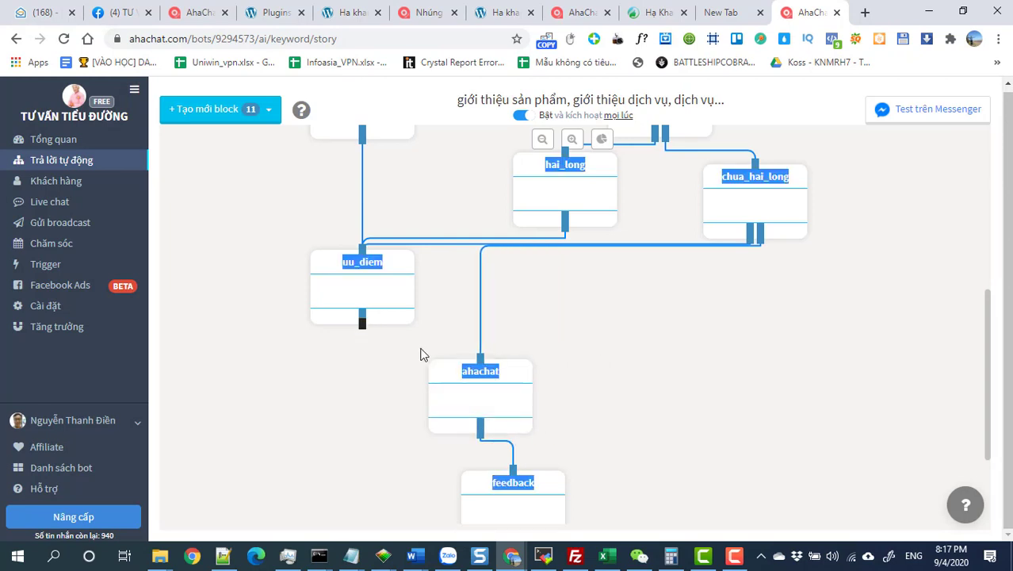
pyautogui.click(605, 385)
pyautogui.moveTo(362, 323)
pyautogui.mouseDown()
pyautogui.moveTo(412, 344)
pyautogui.moveTo(363, 305)
pyautogui.mouseUp()
# Step: Delete the Chuyển tiếp kịch bản action to dathang from uu_diem's "Ok, đồng ý" reply and save the block
pyautogui.click(362, 287)
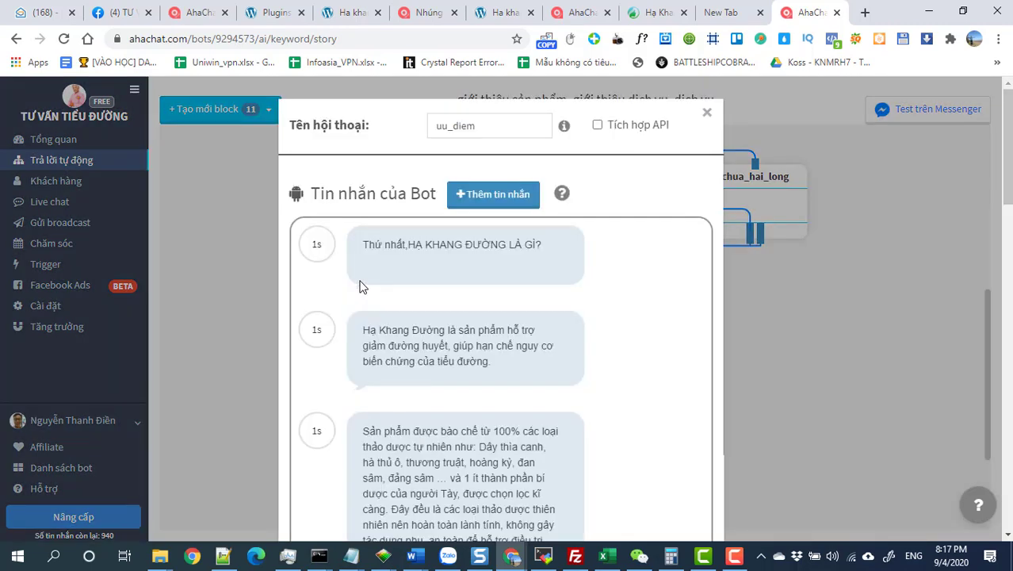
pyautogui.scroll(-15, 588, 361)
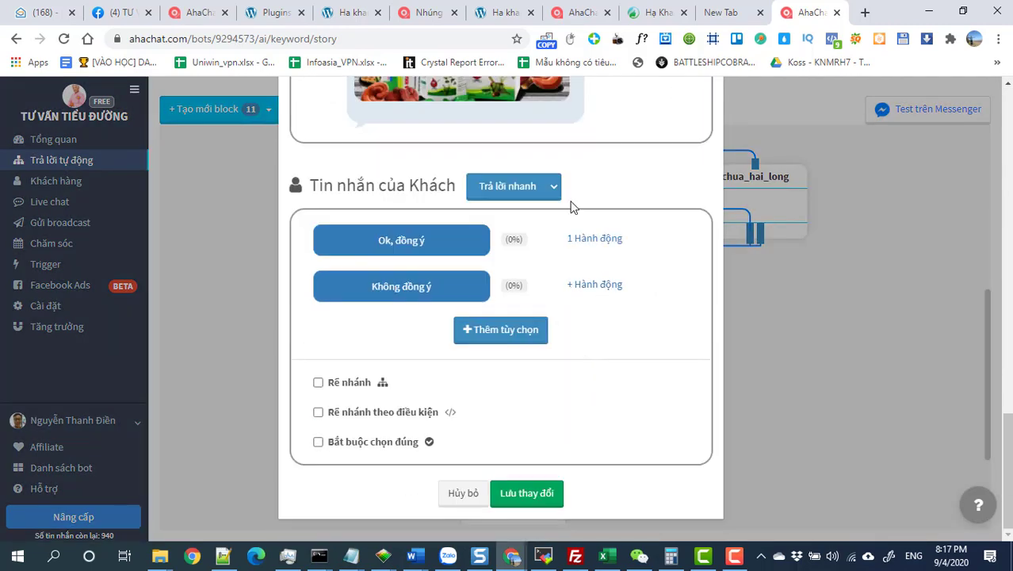
pyautogui.click(596, 238)
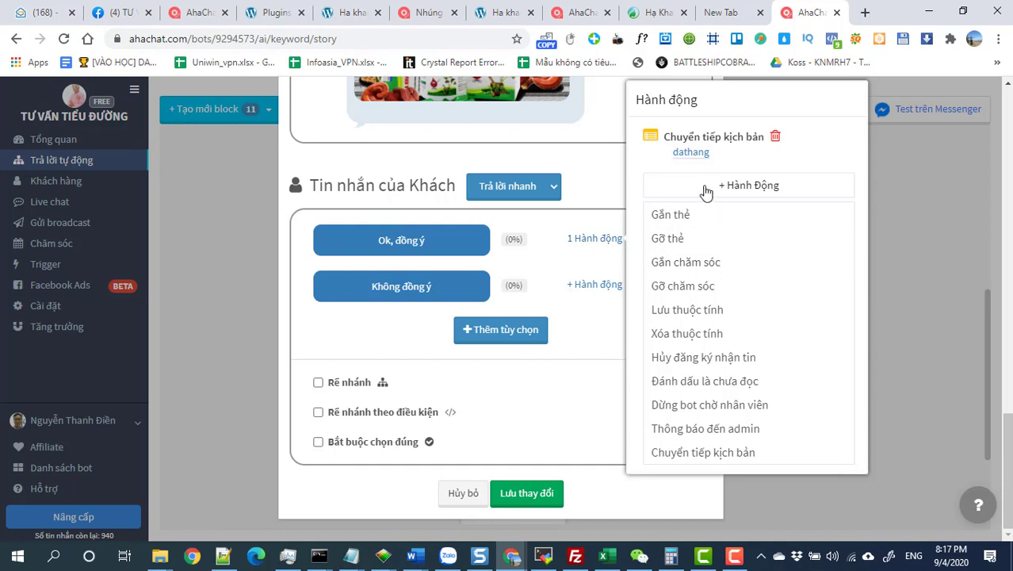
pyautogui.click(775, 139)
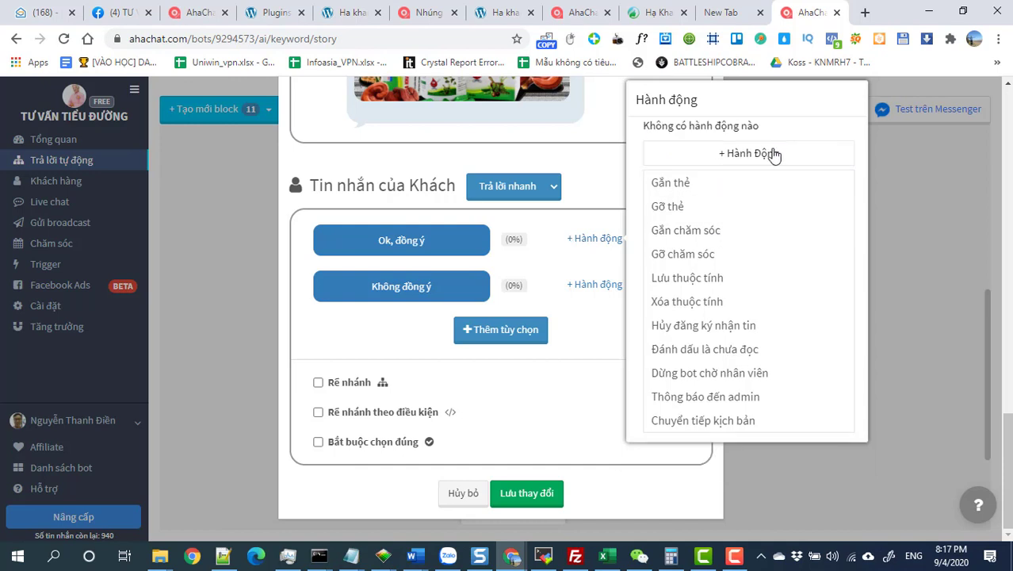
pyautogui.click(599, 439)
pyautogui.click(532, 499)
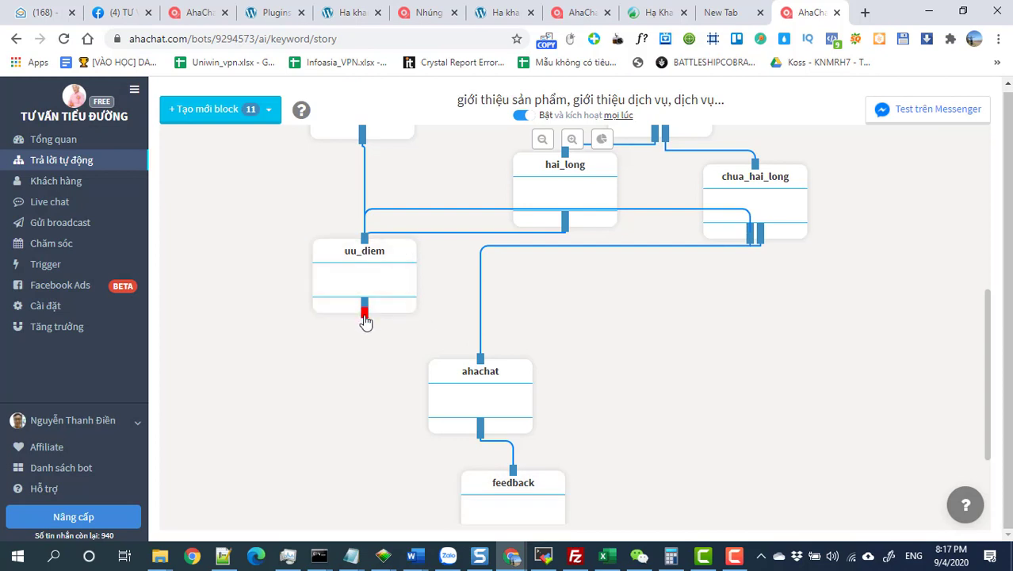
# Step: Connect the output of the uu_diem block to the input of the ahachat block
pyautogui.moveTo(446, 342); pyautogui.dragTo(397, 351)
pyautogui.moveTo(364, 314); pyautogui.dragTo(481, 362)
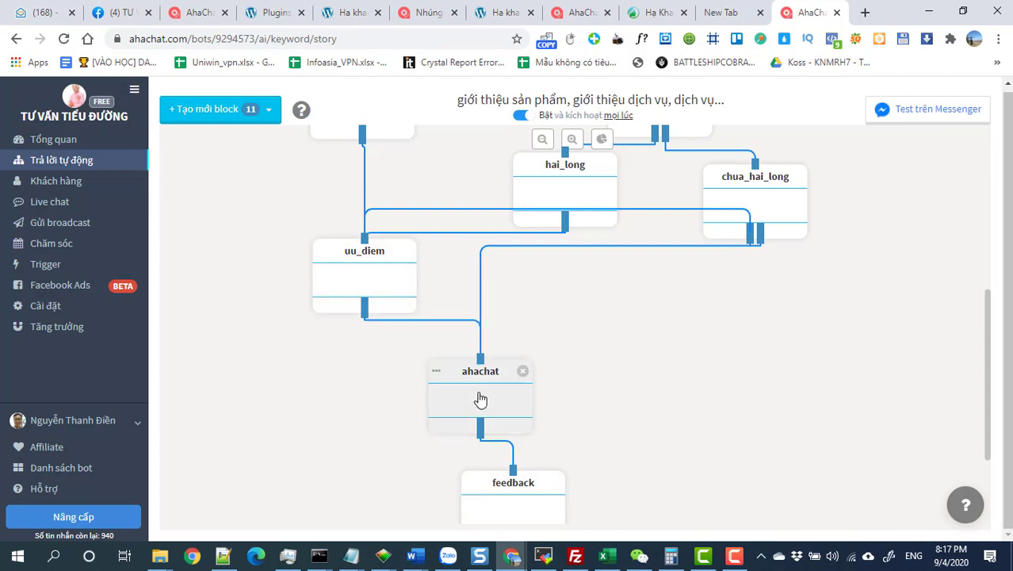
# Step: In the ahachat block's first message, replace the wording between "nếu đã có" and the gender variable with "Tin tưởng"
pyautogui.click(479, 397)
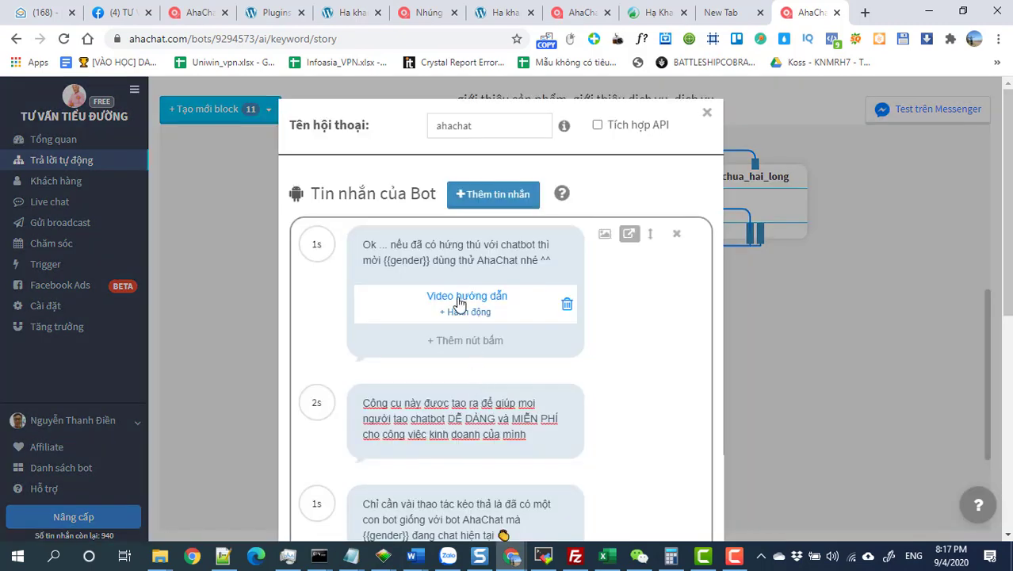
pyautogui.click(490, 249)
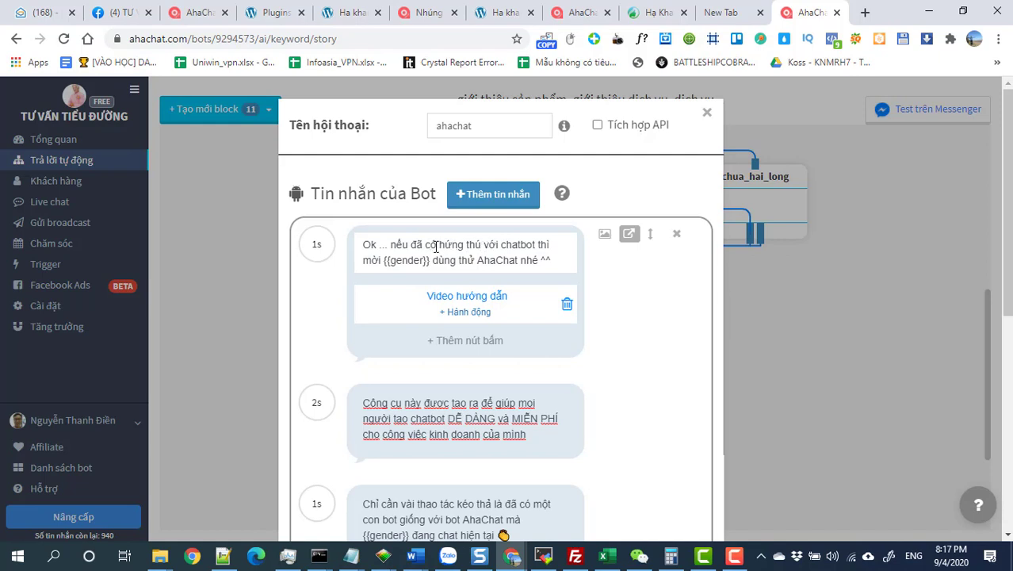
pyautogui.moveTo(444, 246); pyautogui.dragTo(387, 263)
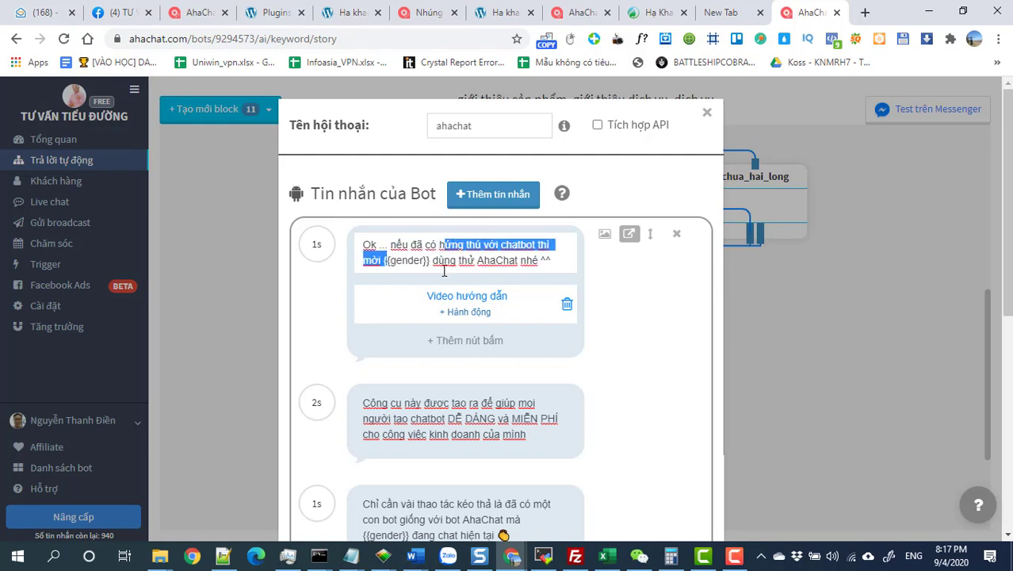
pyautogui.press('BackSpace')
pyautogui.write('TI')
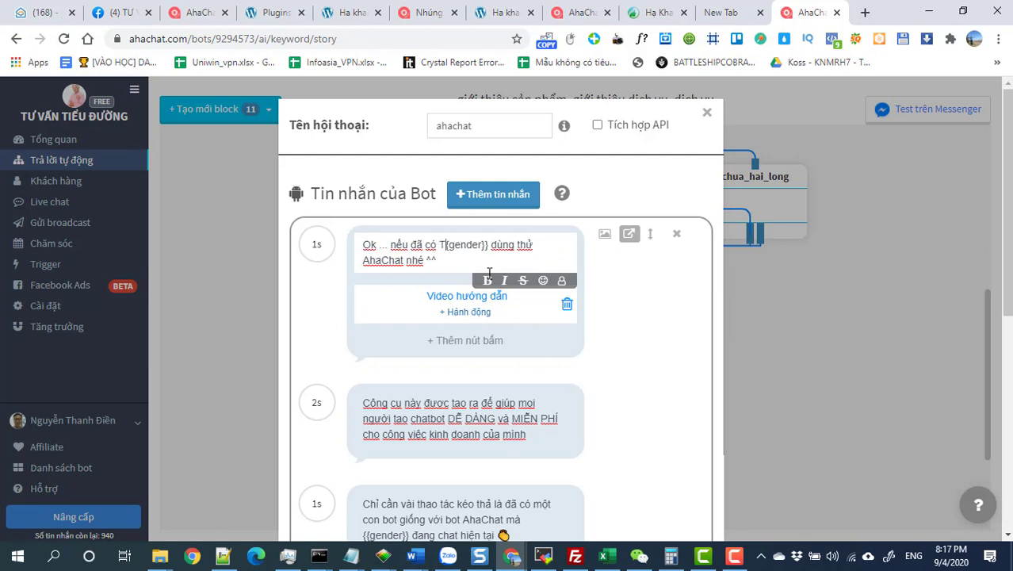
pyautogui.write('n tương')
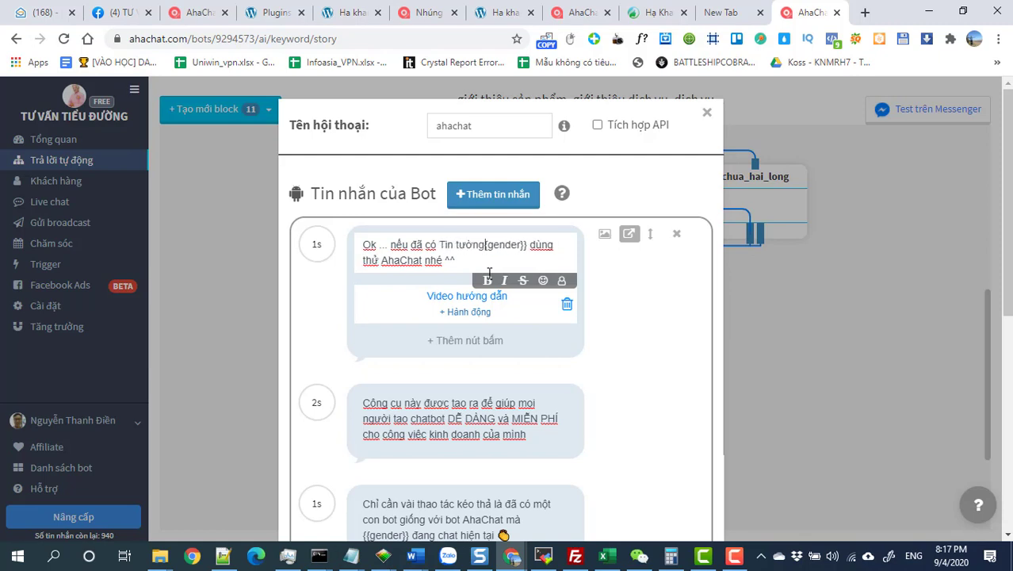
pyautogui.write('7')
pyautogui.press('BackSpace')
pyautogui.press('BackSpace')
pyautogui.press('BackSpace')
pyautogui.press('BackSpace')
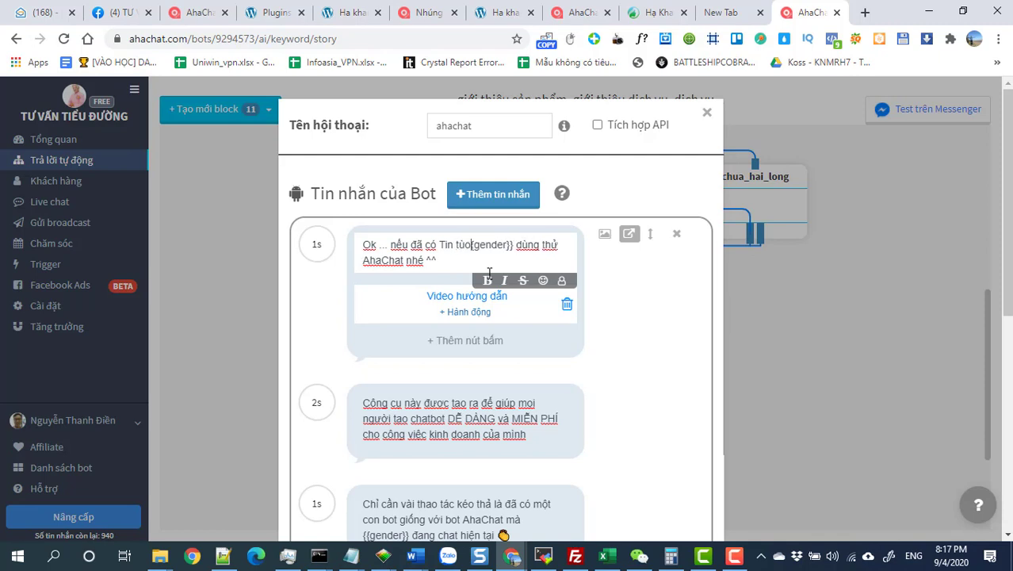
pyautogui.write('owng')
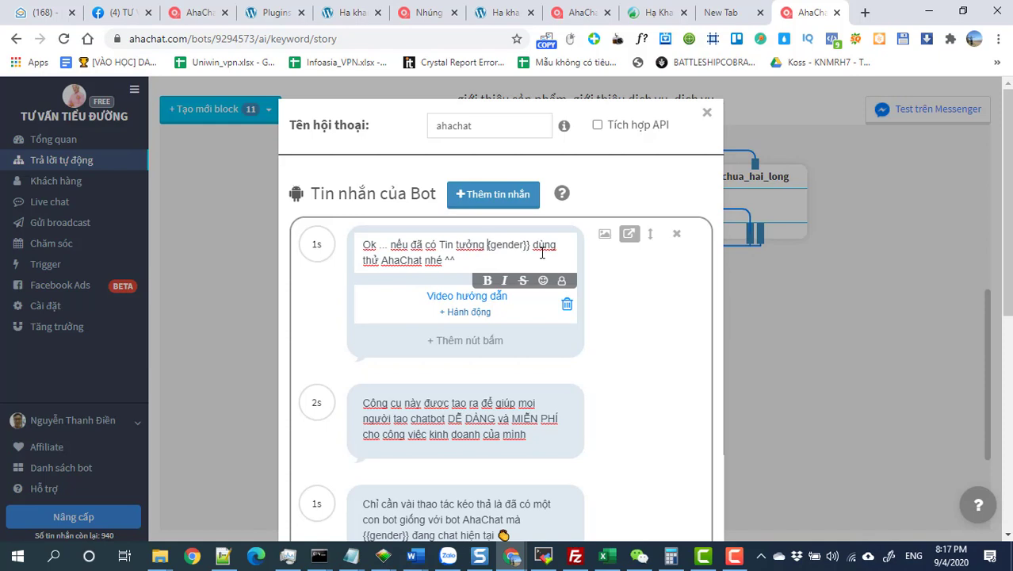
# Step: Replace the product name AhaChat with "Hạ Khang Đường" in the first message
pyautogui.moveTo(424, 262); pyautogui.dragTo(391, 264)
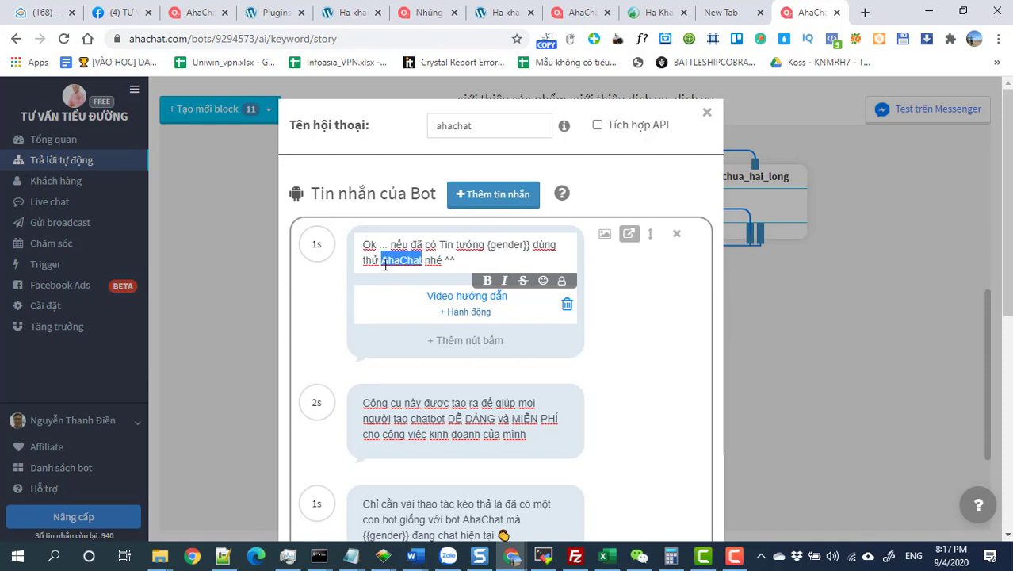
pyautogui.write('HaKa')
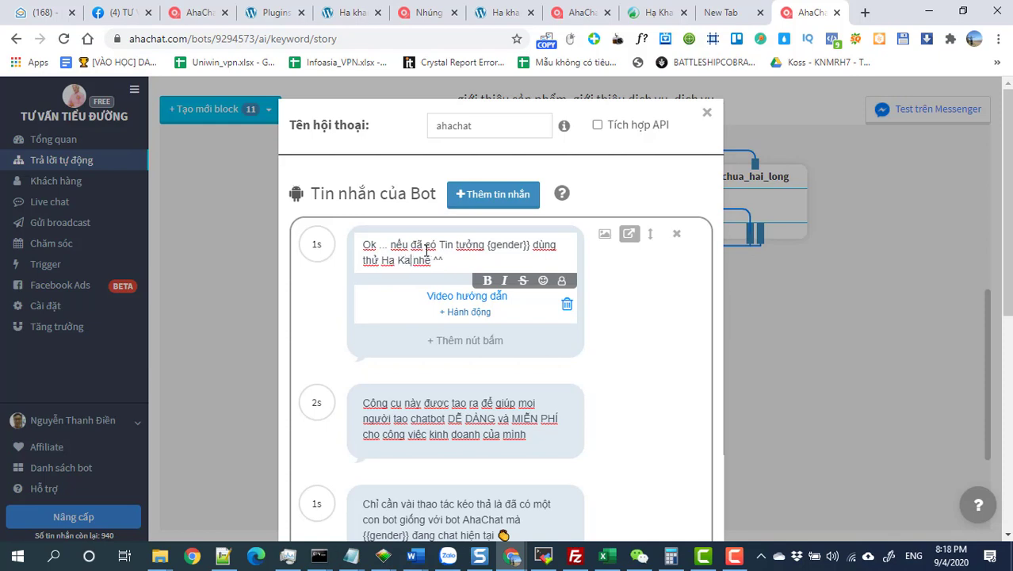
pyautogui.write('hang dĐường')
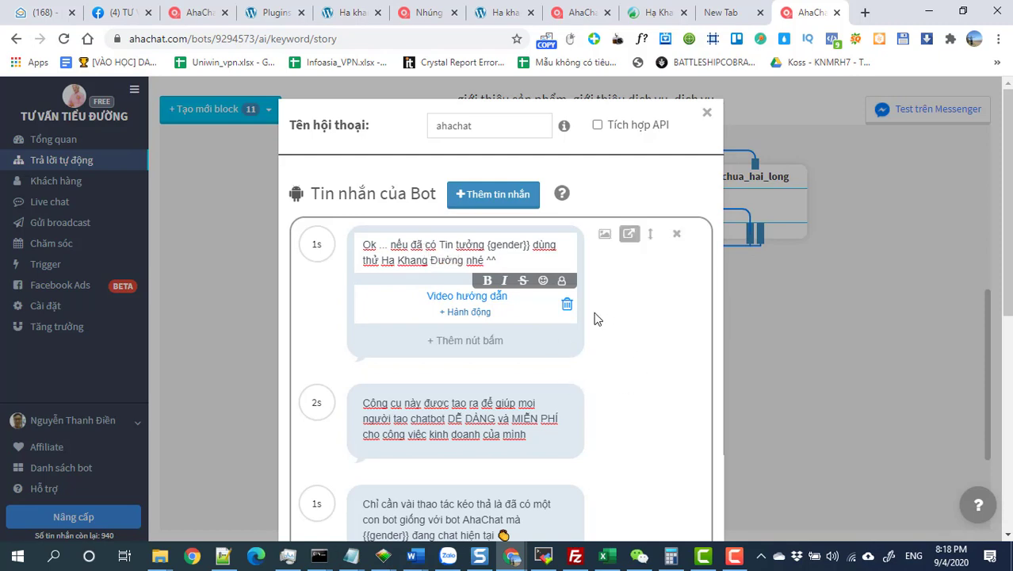
# Step: Delete the "Video hướng dẫn" button and the two bot messages that follow the first one
pyautogui.click(566, 308)
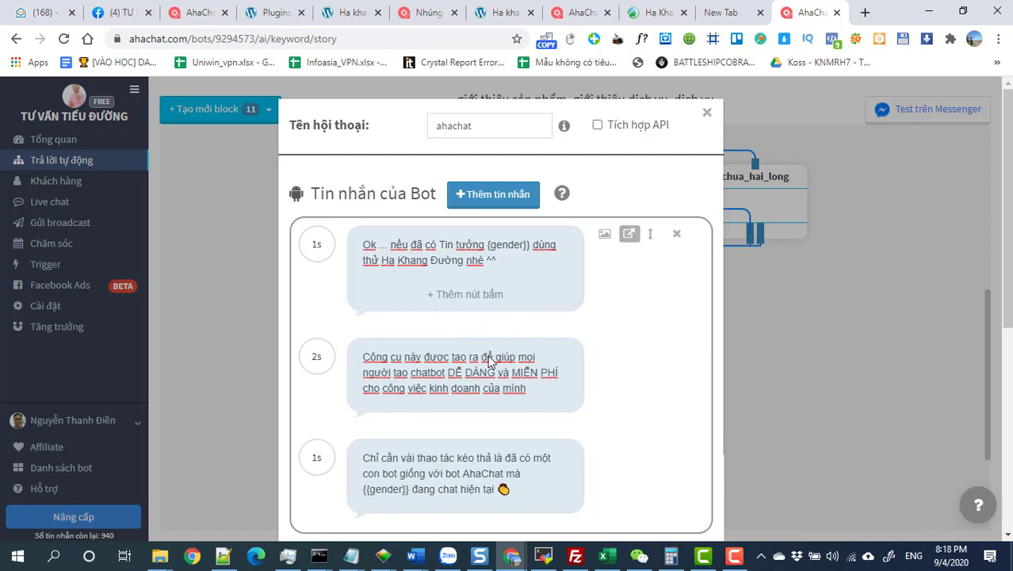
pyautogui.scroll(-2, 491, 353)
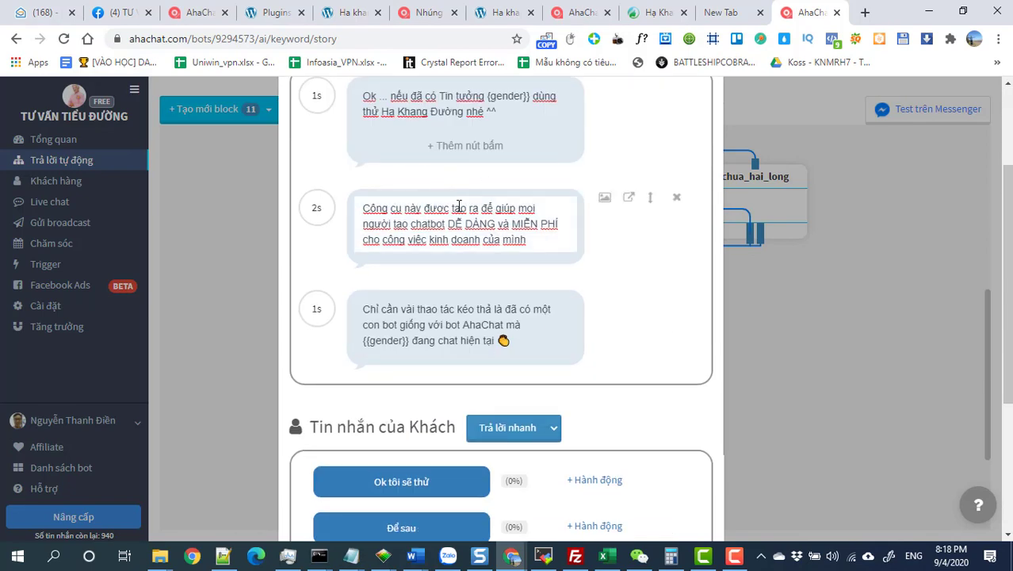
pyautogui.click(678, 201)
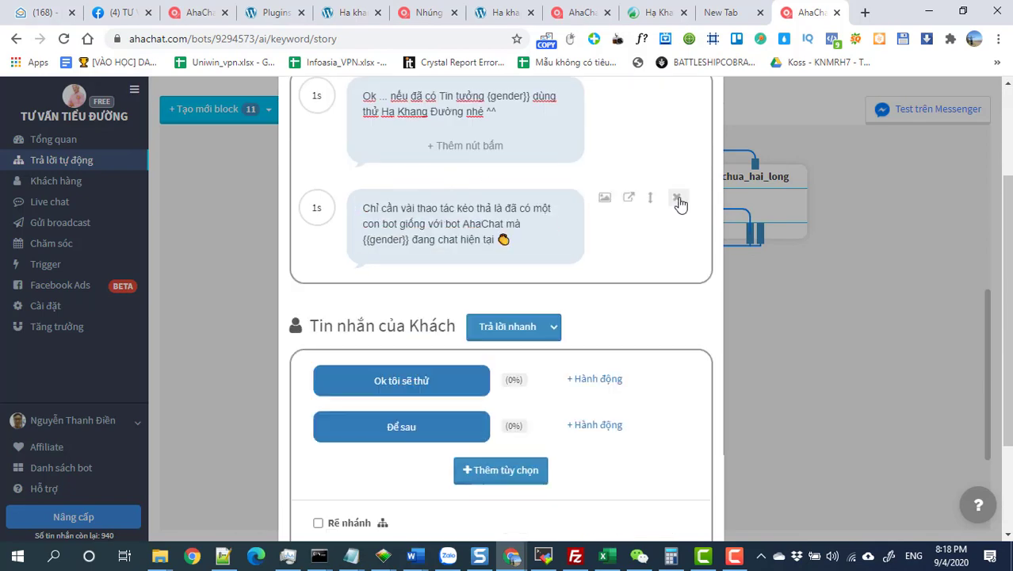
pyautogui.click(678, 200)
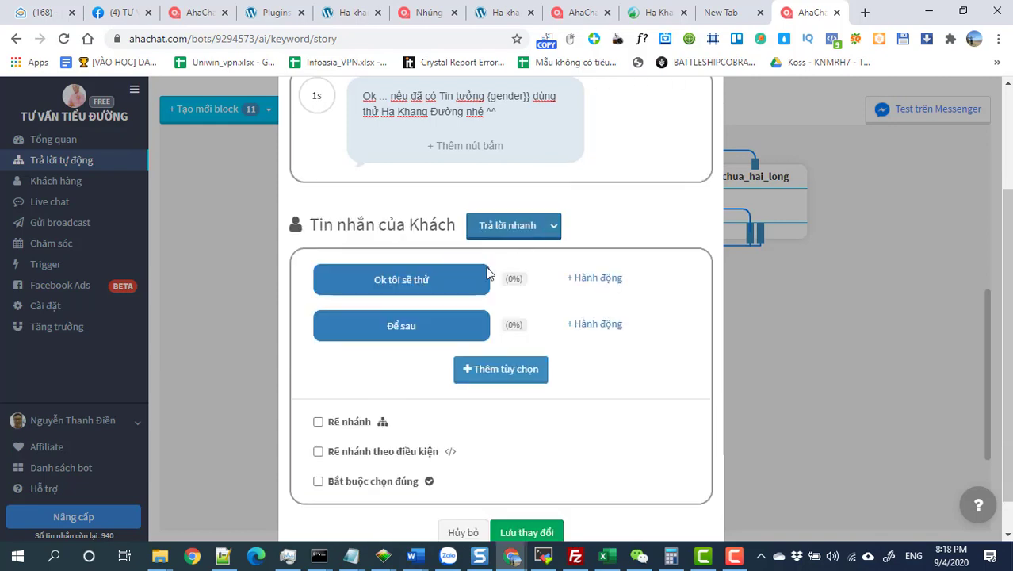
# Step: Add a script-forwarding action (Chuyển tiếp kịch bản) to dathang on the "Ok tôi sẽ thử" reply and save the block
pyautogui.click(604, 280)
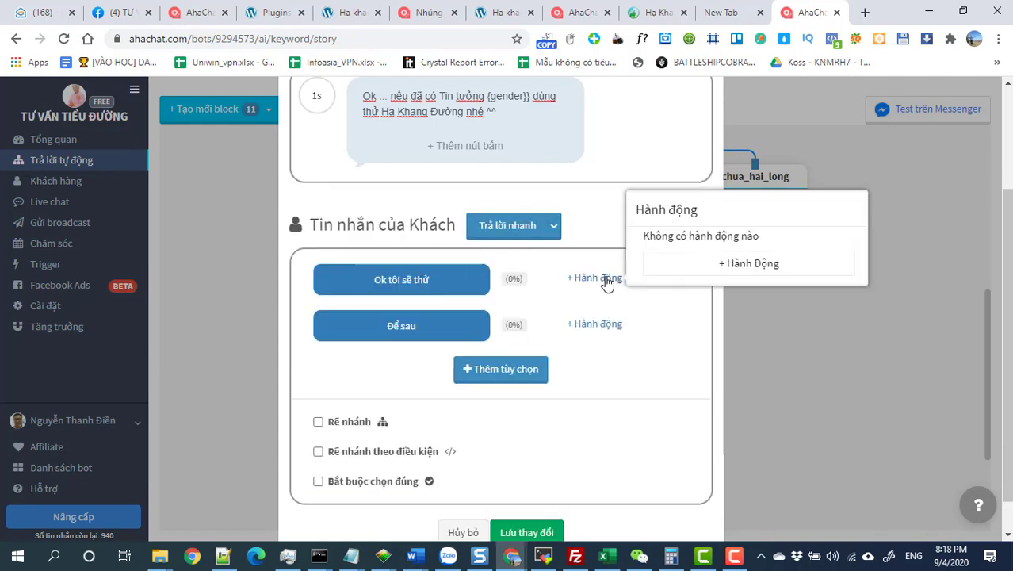
pyautogui.click(717, 266)
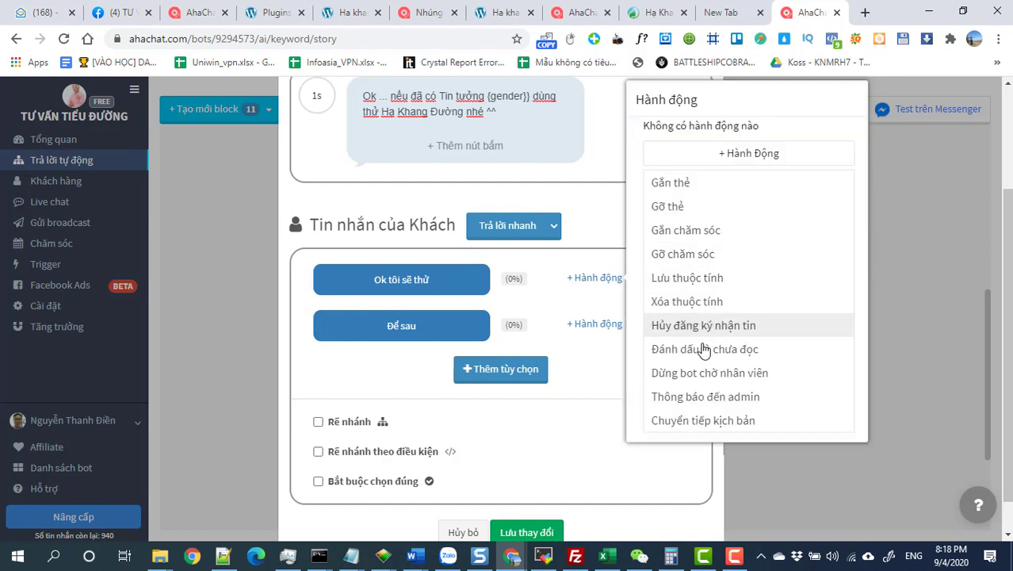
pyautogui.click(702, 424)
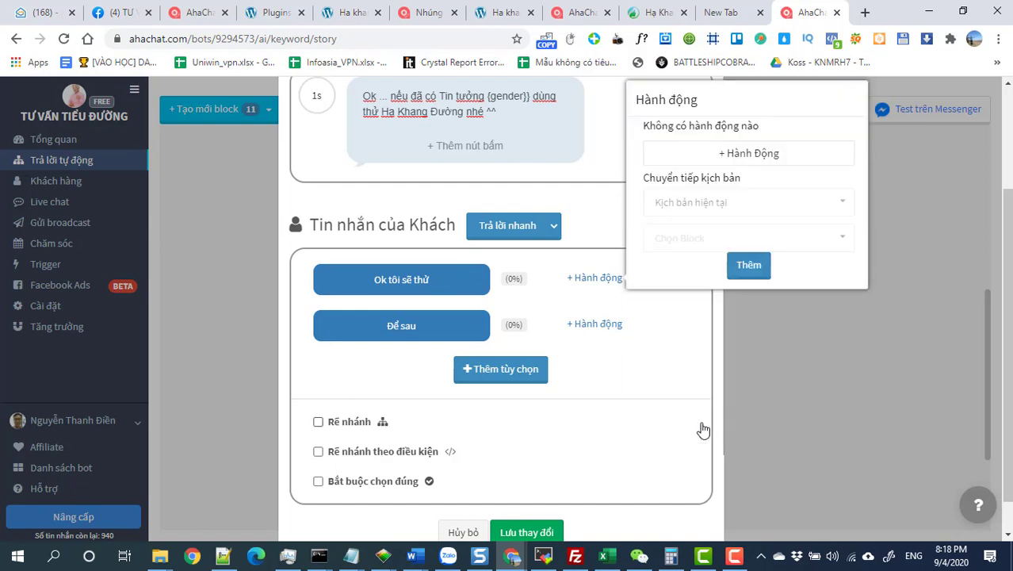
pyautogui.click(698, 236)
pyautogui.scroll(-2, 696, 337)
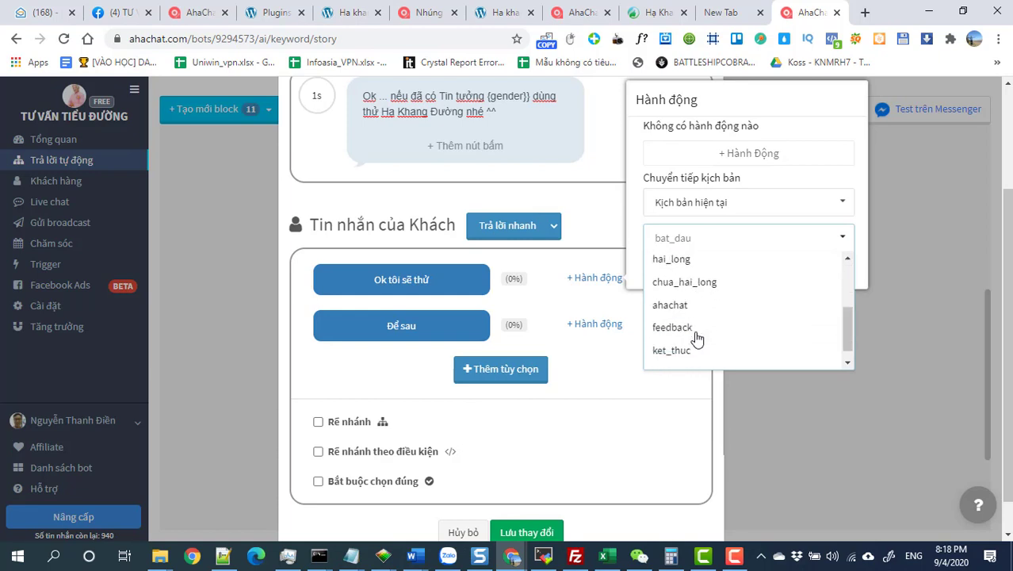
pyautogui.scroll(3, 697, 338)
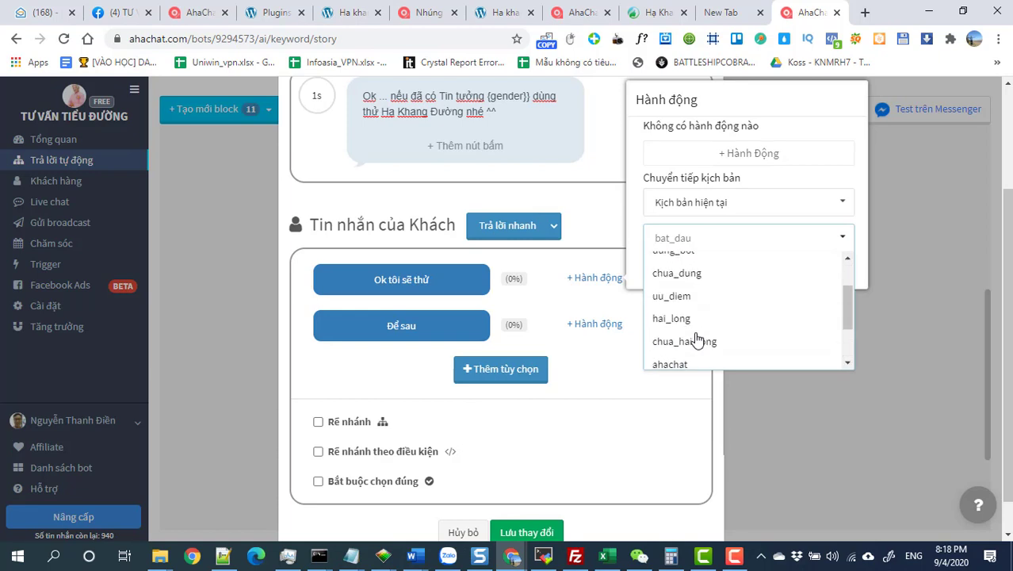
pyautogui.scroll(-2, 698, 295)
pyautogui.scroll(2, 700, 305)
pyautogui.click(781, 204)
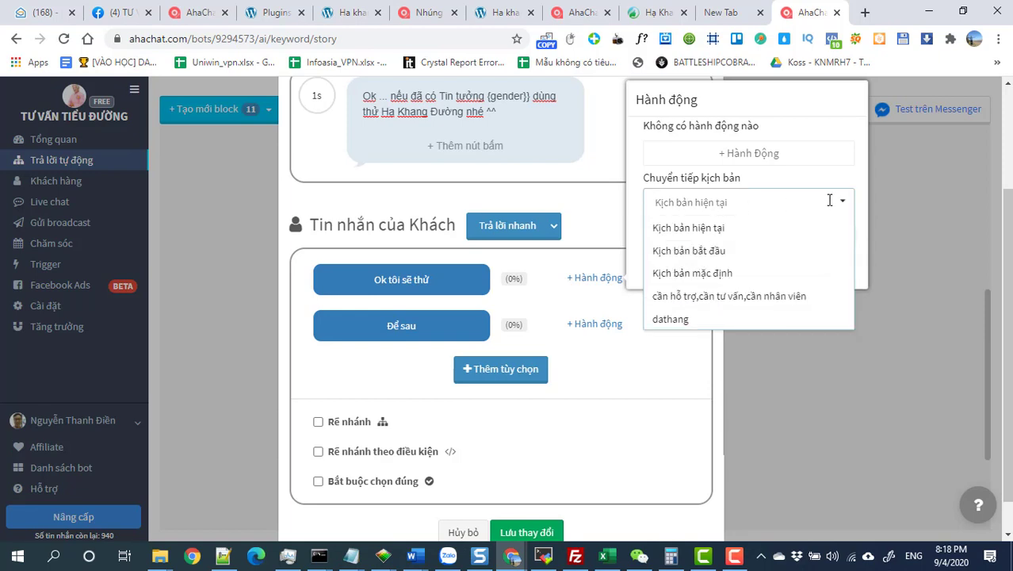
pyautogui.click(697, 319)
pyautogui.click(753, 272)
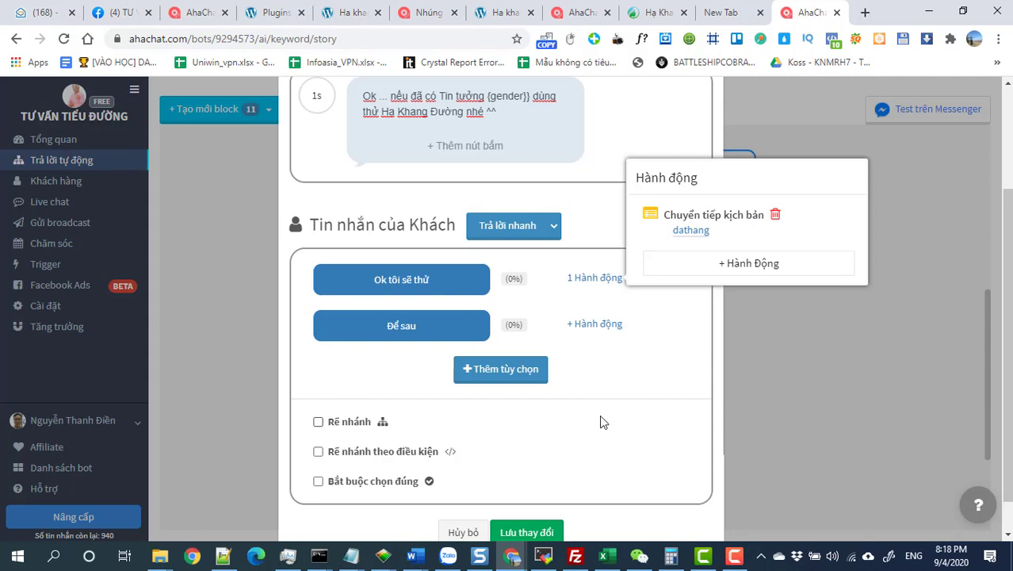
pyautogui.scroll(-1, 599, 422)
pyautogui.click(521, 495)
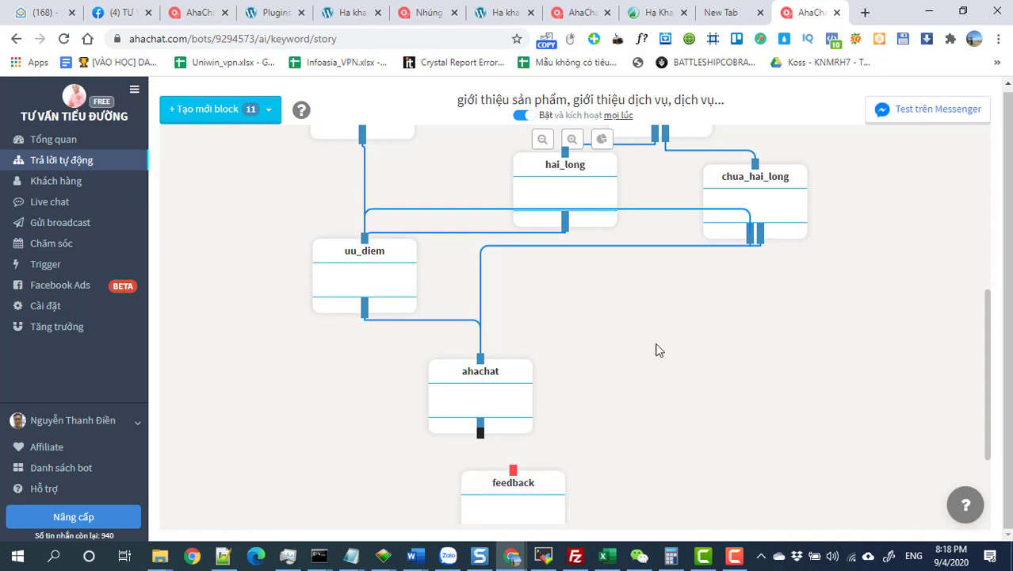
# Step: Move the ahachat block to the right, clear of the column above the feedback block
pyautogui.scroll(-1, 650, 361)
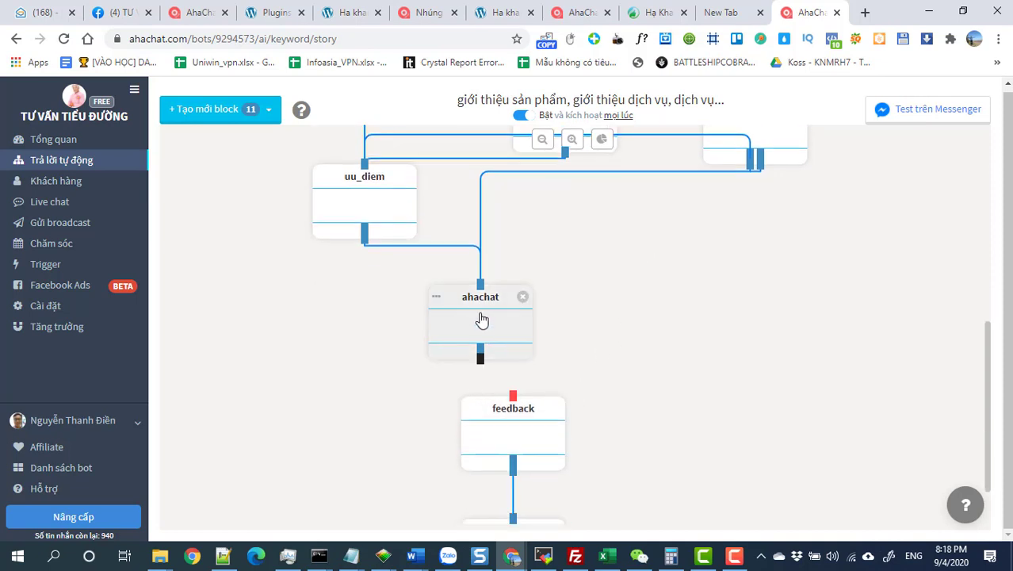
pyautogui.moveTo(482, 319); pyautogui.dragTo(594, 310)
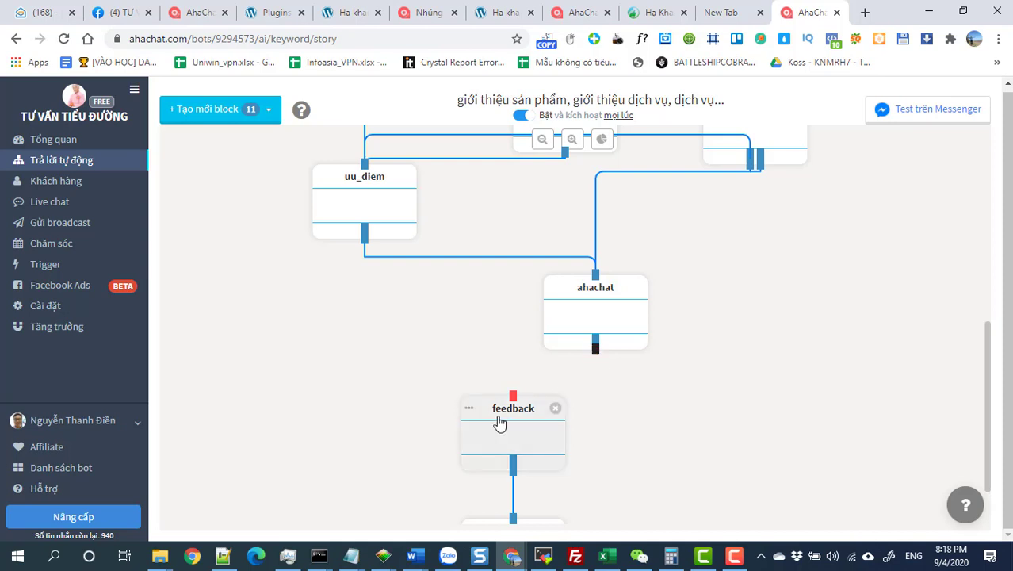
pyautogui.scroll(-1, 504, 419)
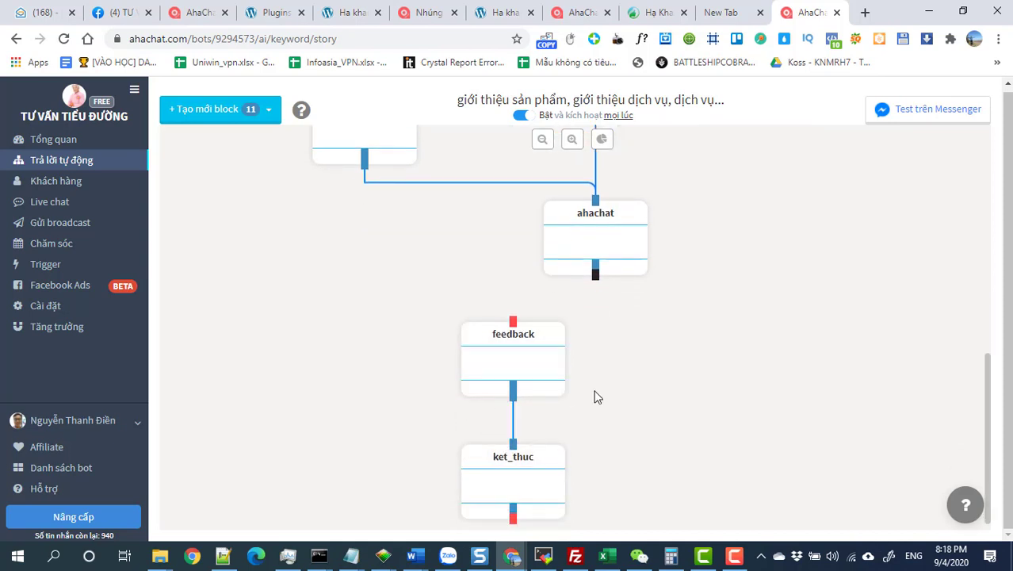
pyautogui.scroll(1, 539, 400)
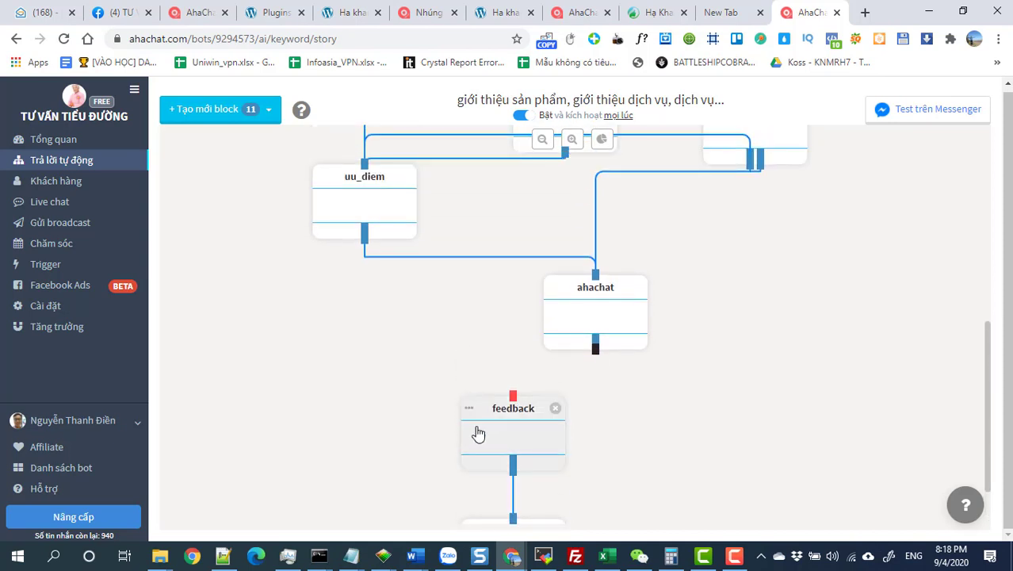
# Step: Create a new auto-reply script with the keyword ketthuc
pyautogui.click(91, 161)
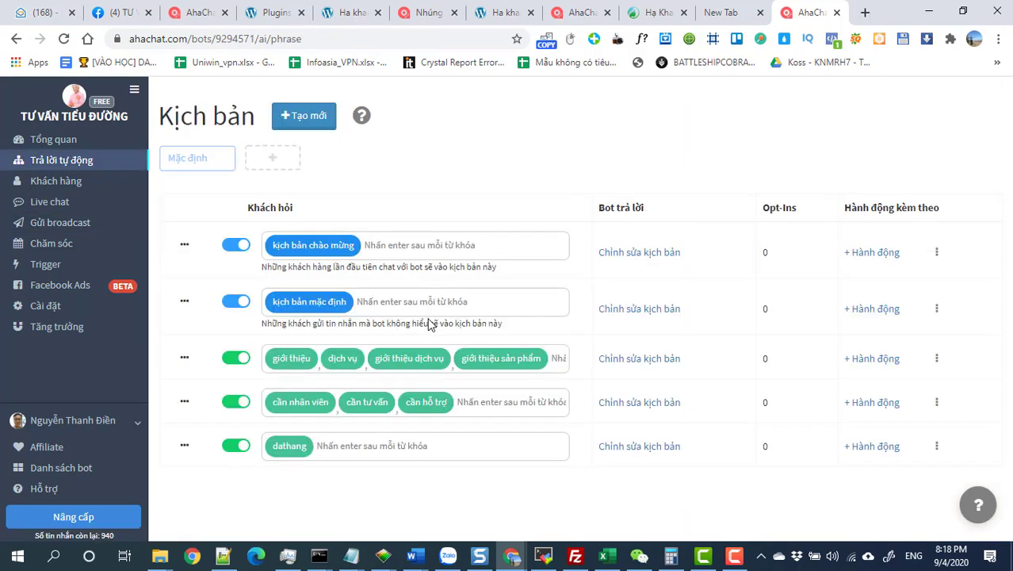
pyautogui.click(314, 121)
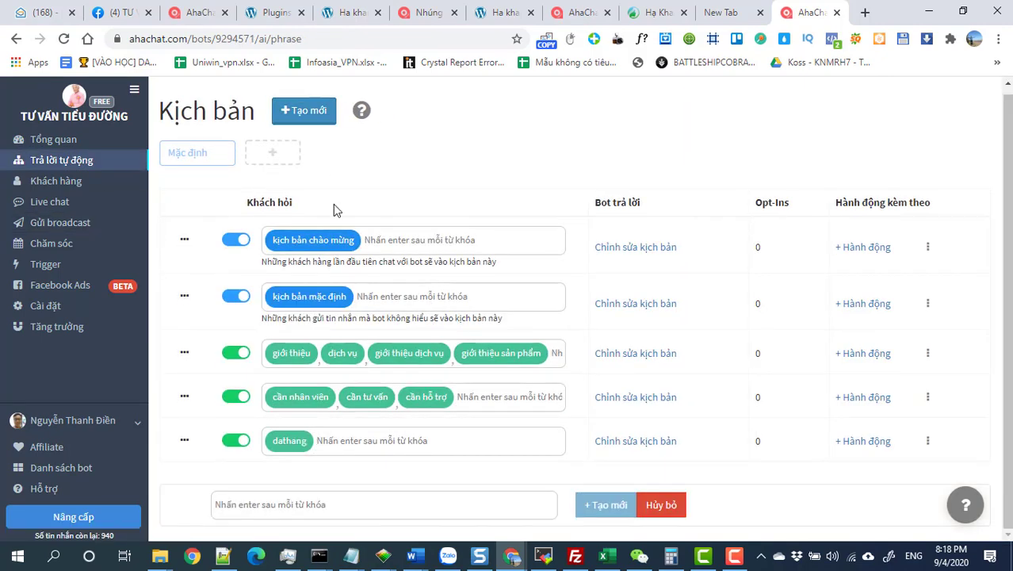
pyautogui.write('ketthuc')
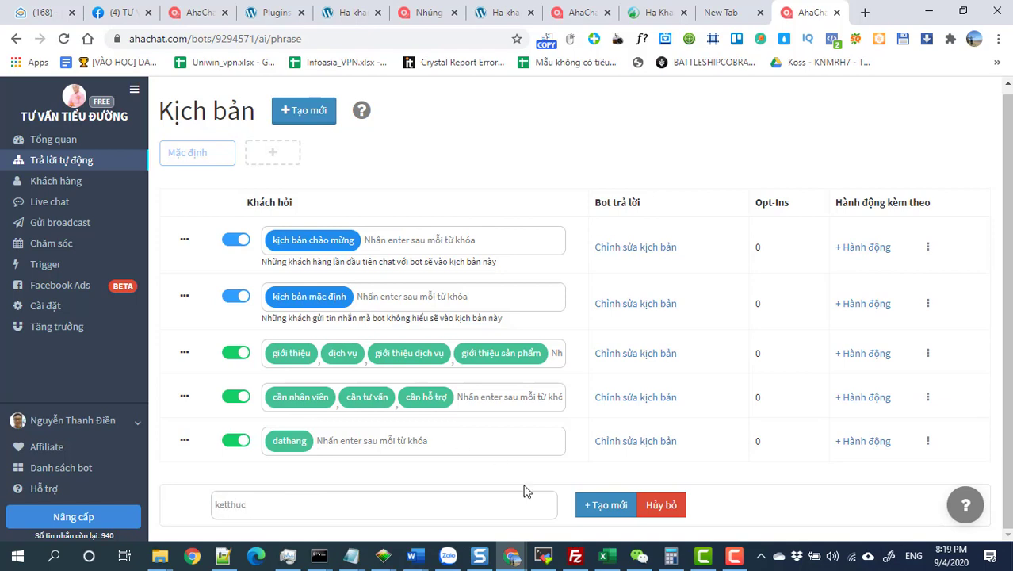
pyautogui.click(601, 505)
pyautogui.click(646, 492)
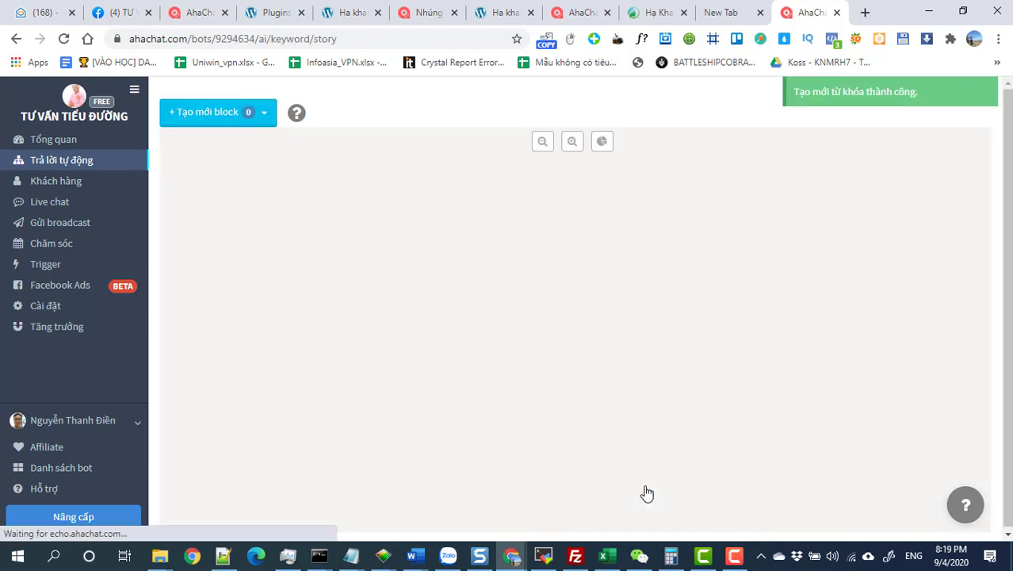
# Step: Reopen the product introduction script and copy its feedback block to the ketthuc script
pyautogui.click(87, 160)
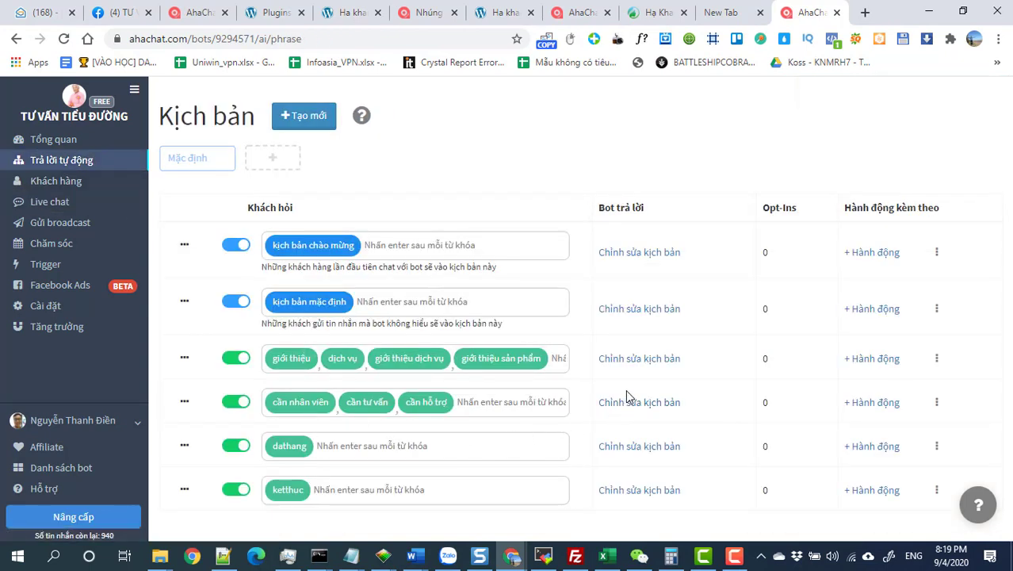
pyautogui.click(638, 361)
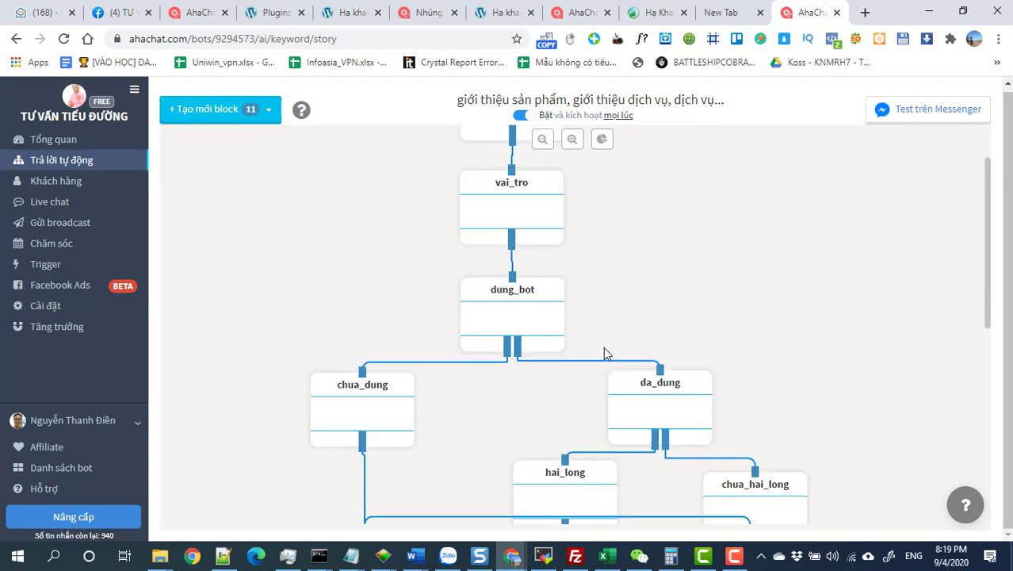
pyautogui.scroll(-5, 606, 353)
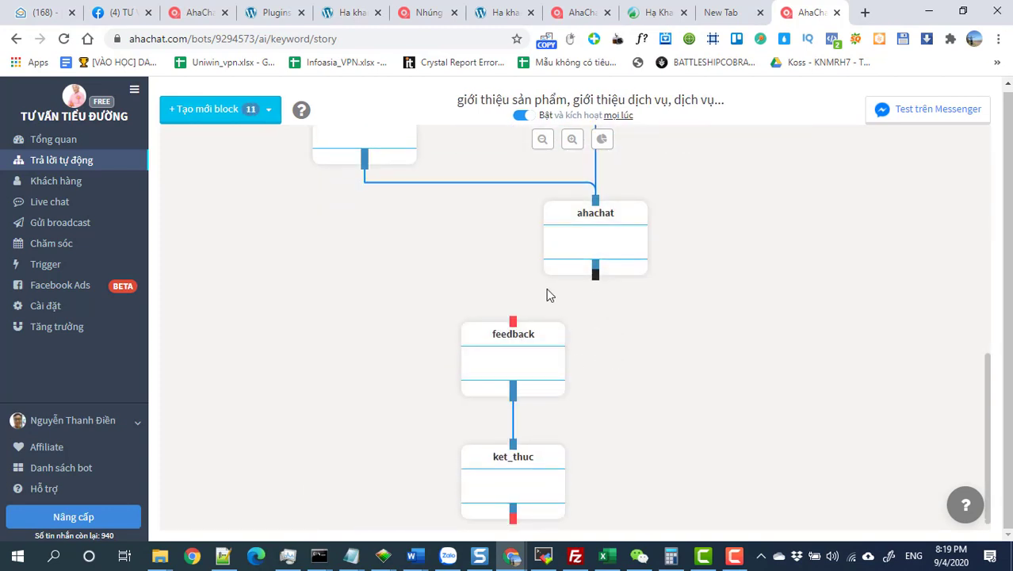
pyautogui.click(470, 334)
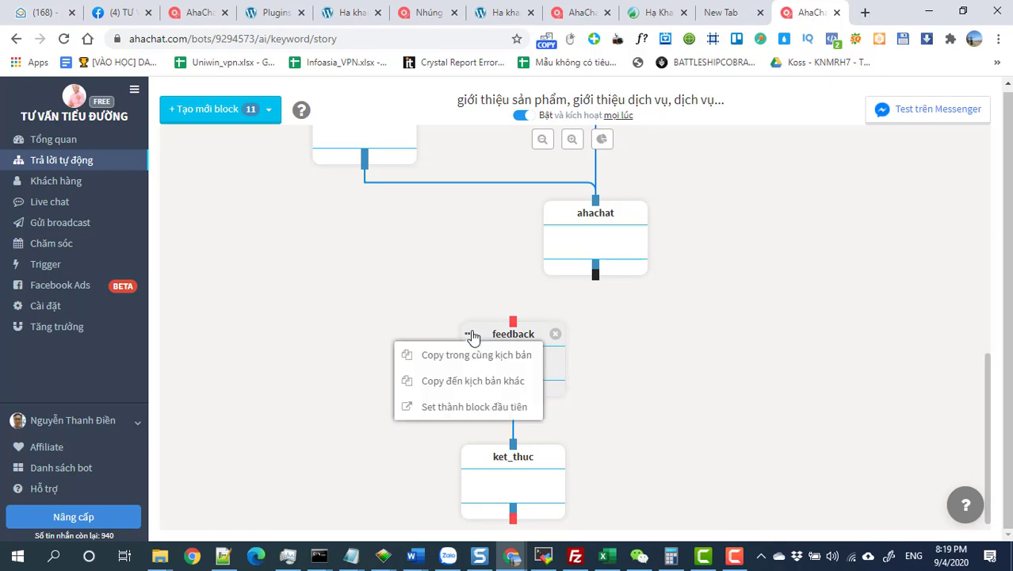
pyautogui.click(452, 386)
pyautogui.click(420, 204)
pyautogui.scroll(-1, 384, 273)
pyautogui.click(344, 318)
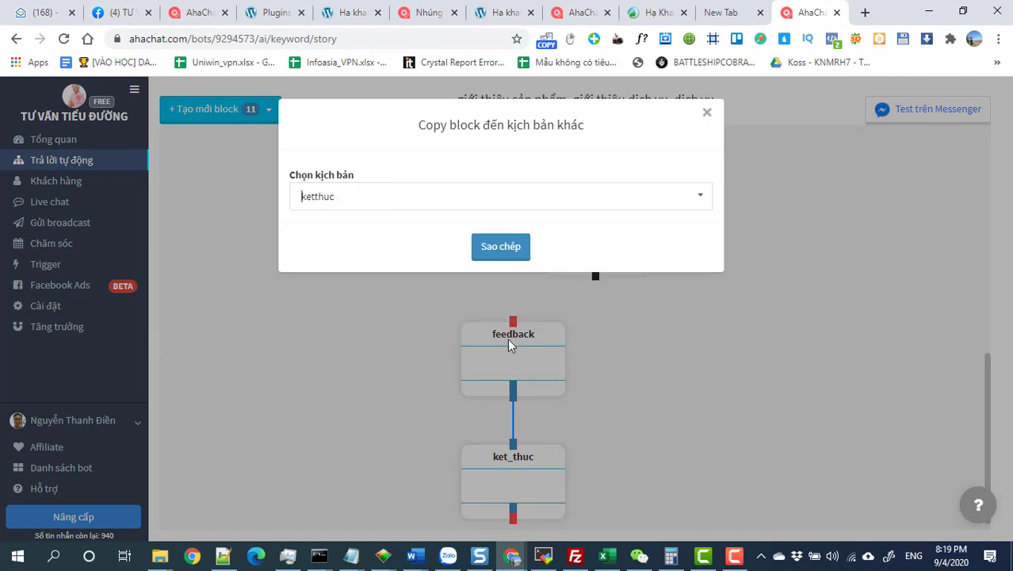
pyautogui.click(500, 247)
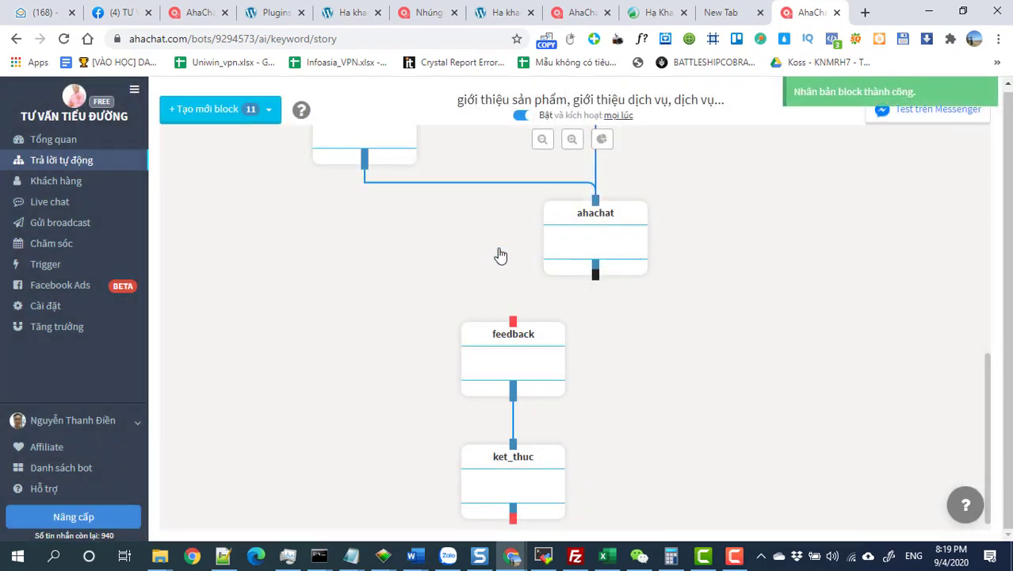
# Step: Copy the ket_thuc block to the ketthuc script as well
pyautogui.click(476, 459)
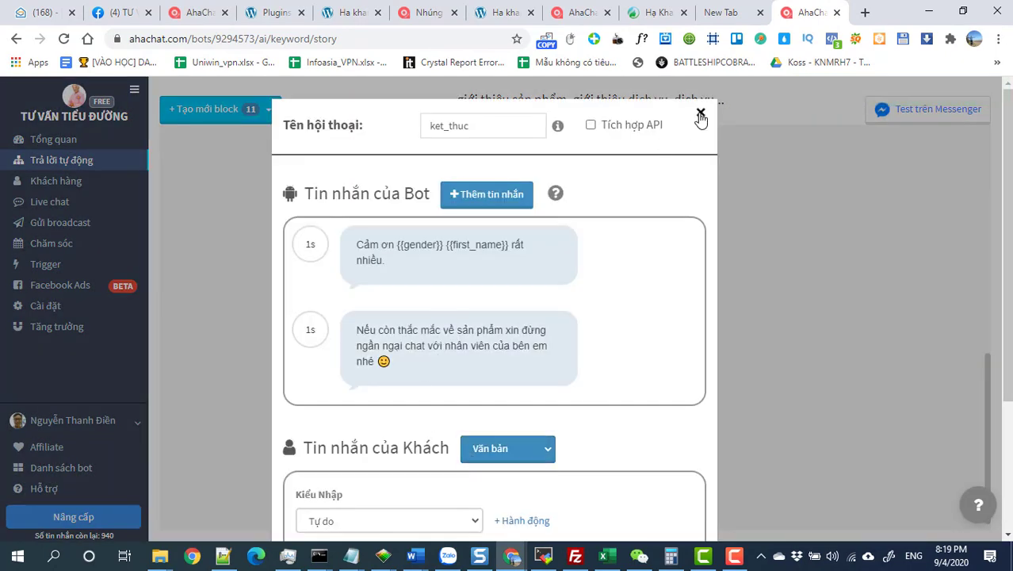
pyautogui.click(701, 115)
pyautogui.click(469, 458)
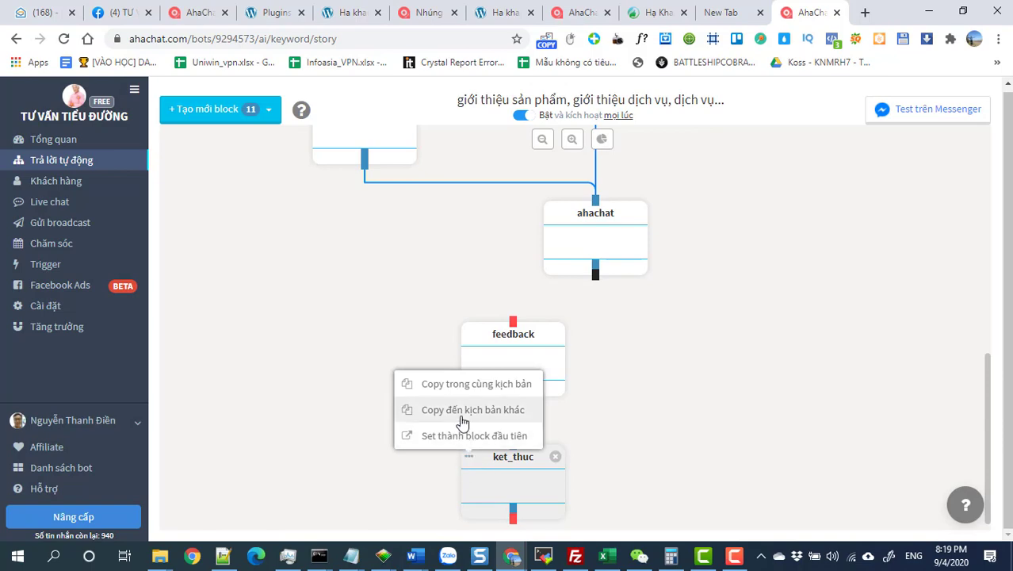
pyautogui.click(464, 426)
pyautogui.click(385, 200)
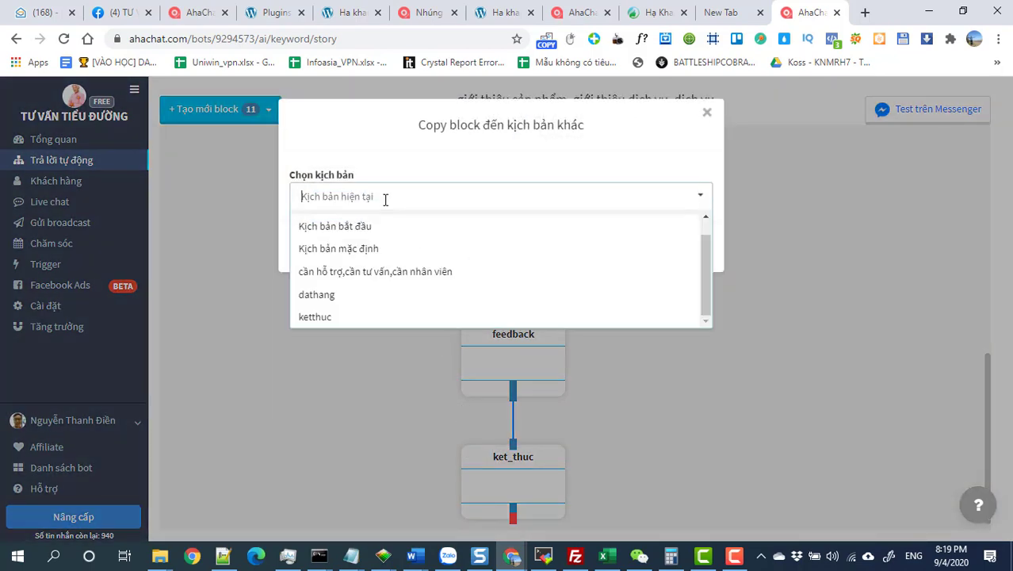
pyautogui.click(331, 317)
pyautogui.click(500, 247)
pyautogui.moveTo(527, 350)
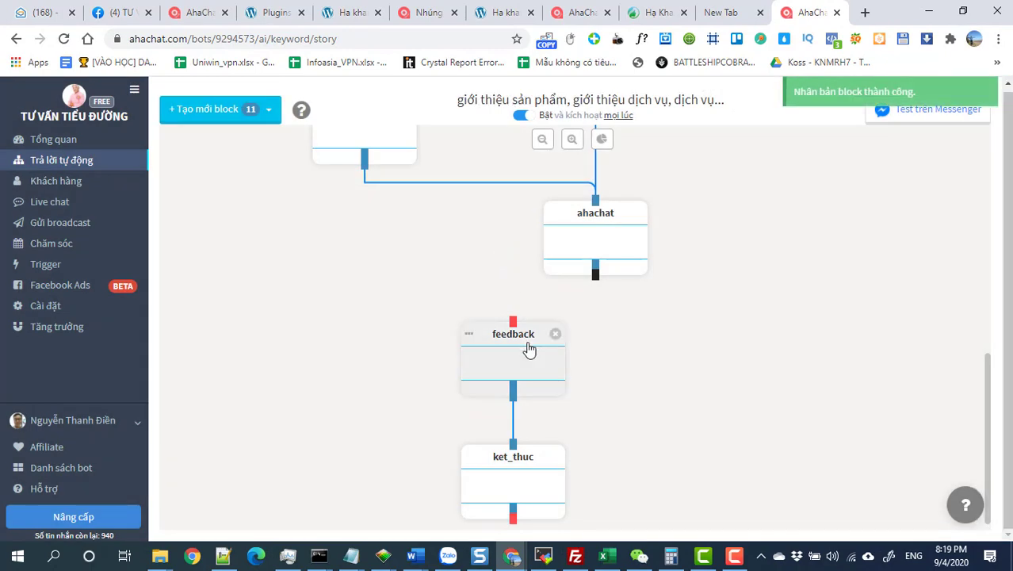
pyautogui.click(470, 335)
# Step: Open the ketthuc script and spread its two copied blocks apart, with feedback_copy above ket_thuc_copy
pyautogui.click(69, 162)
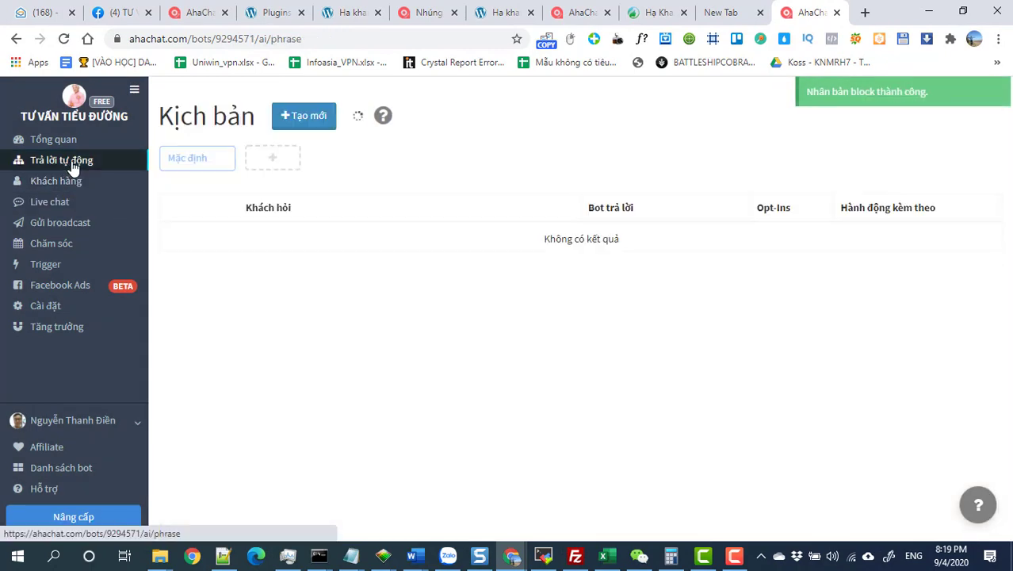
pyautogui.click(623, 488)
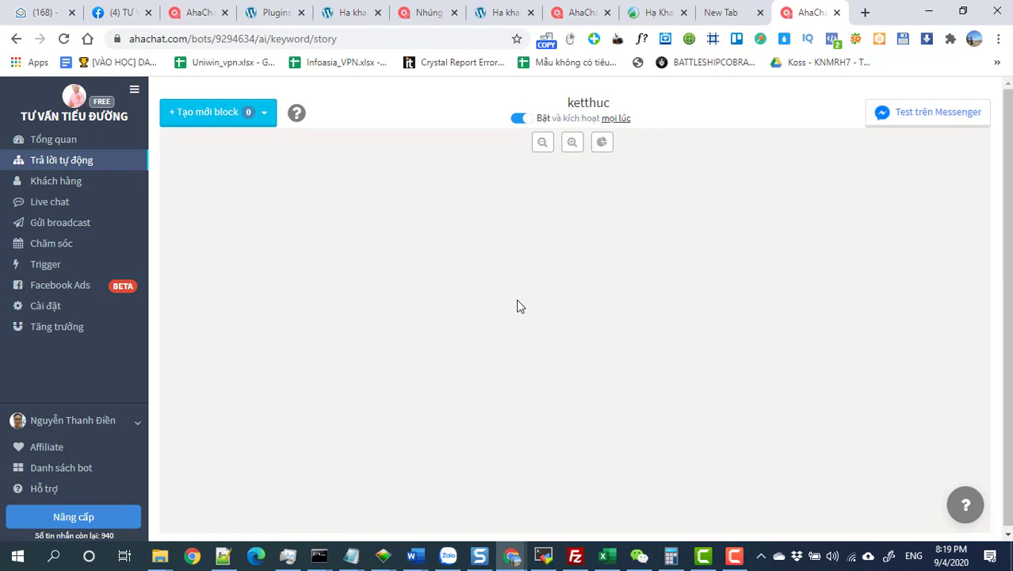
pyautogui.moveTo(264, 215); pyautogui.dragTo(483, 341)
pyautogui.moveTo(229, 204); pyautogui.dragTo(308, 196)
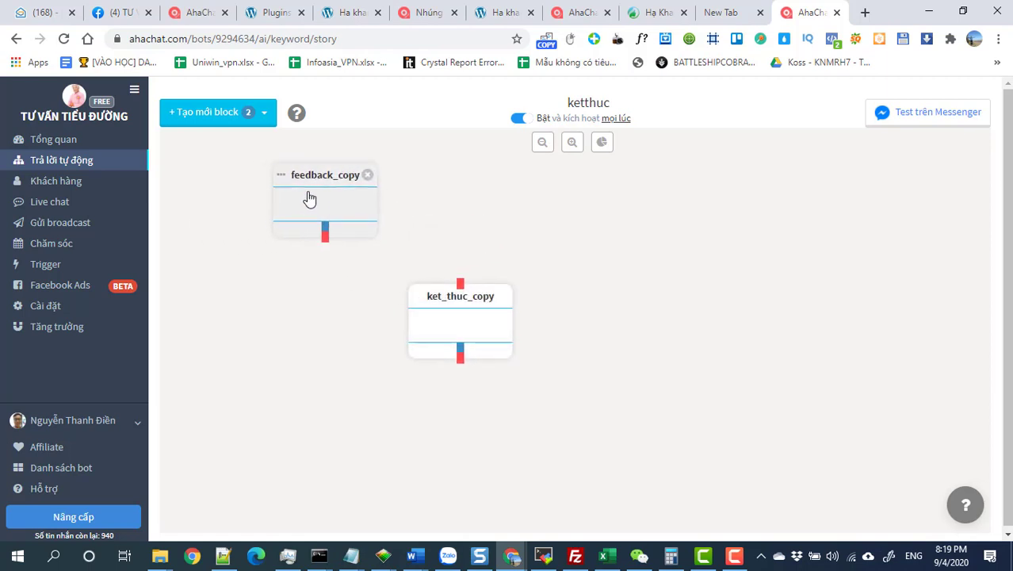
# Step: Connect the output of the feedback_copy block to the input of the ket_thuc_copy block
pyautogui.moveTo(330, 241); pyautogui.dragTo(376, 235)
pyautogui.click(377, 234)
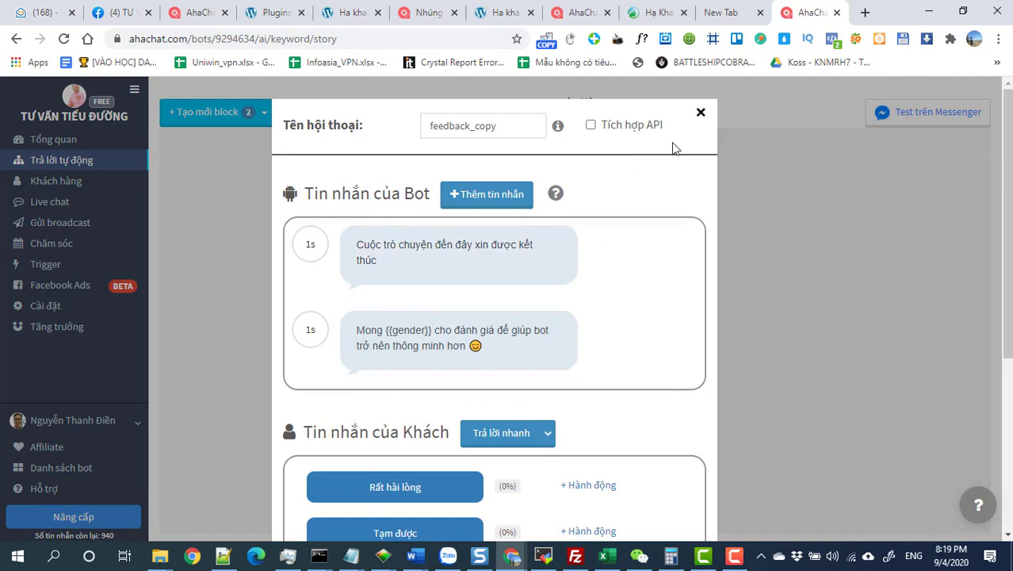
pyautogui.click(700, 112)
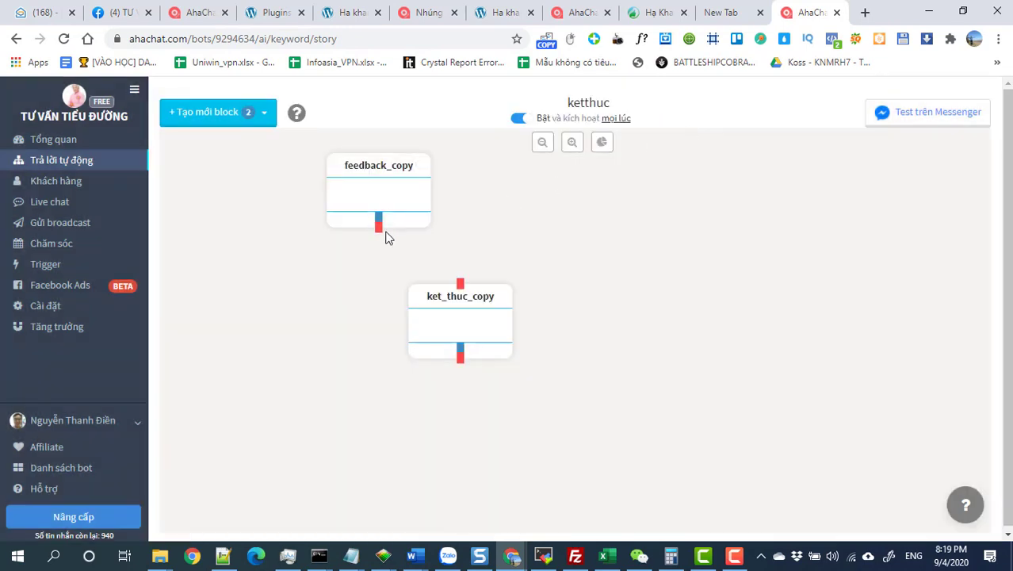
pyautogui.moveTo(379, 229); pyautogui.dragTo(459, 283)
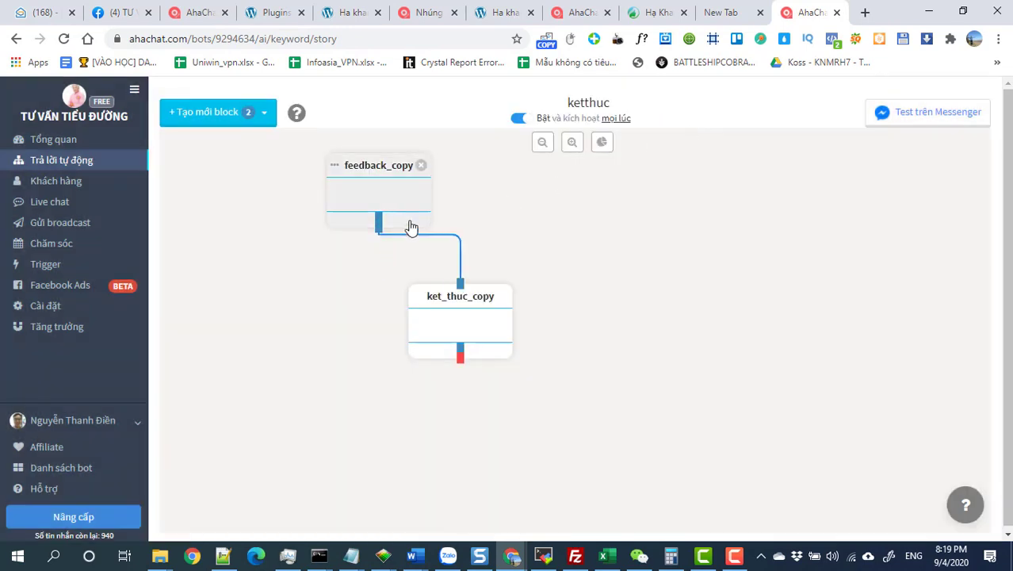
# Step: In the feedback_copy block's second bot message, replace the word "bot" with "HẠ KHANG ĐƯỜNG"
pyautogui.click(394, 201)
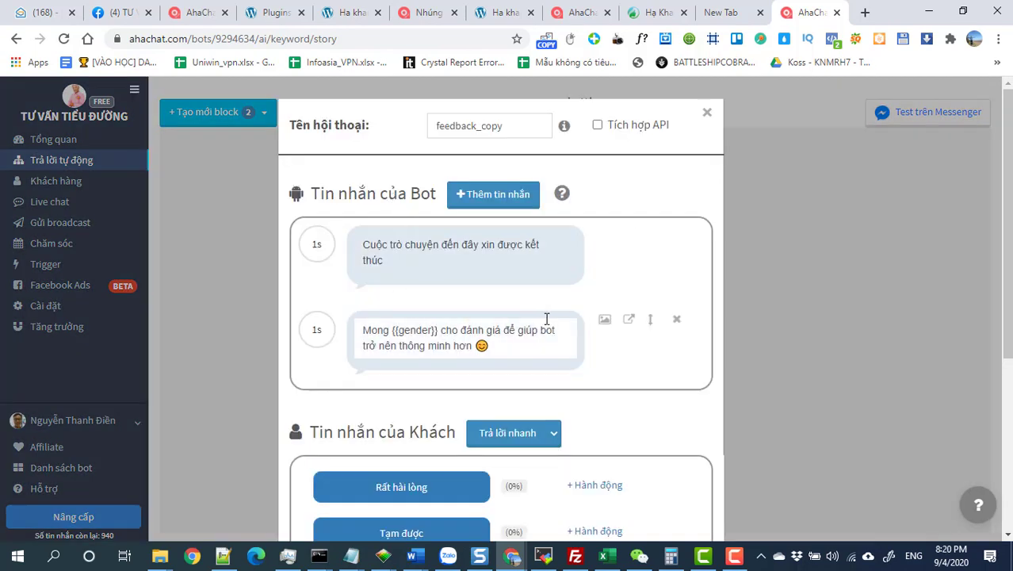
pyautogui.moveTo(518, 331); pyautogui.dragTo(396, 350)
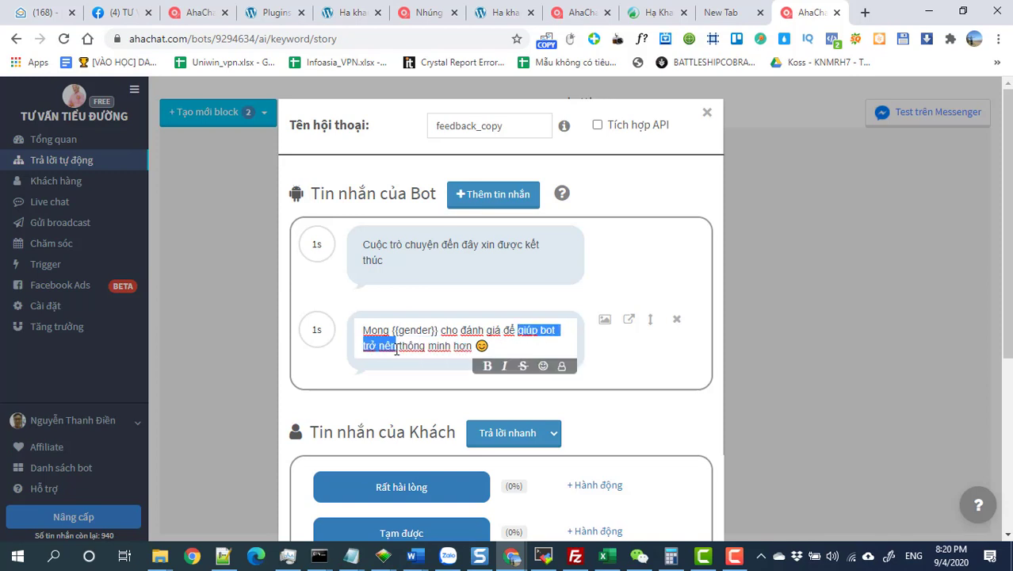
pyautogui.click(537, 328)
pyautogui.doubleClick(544, 332)
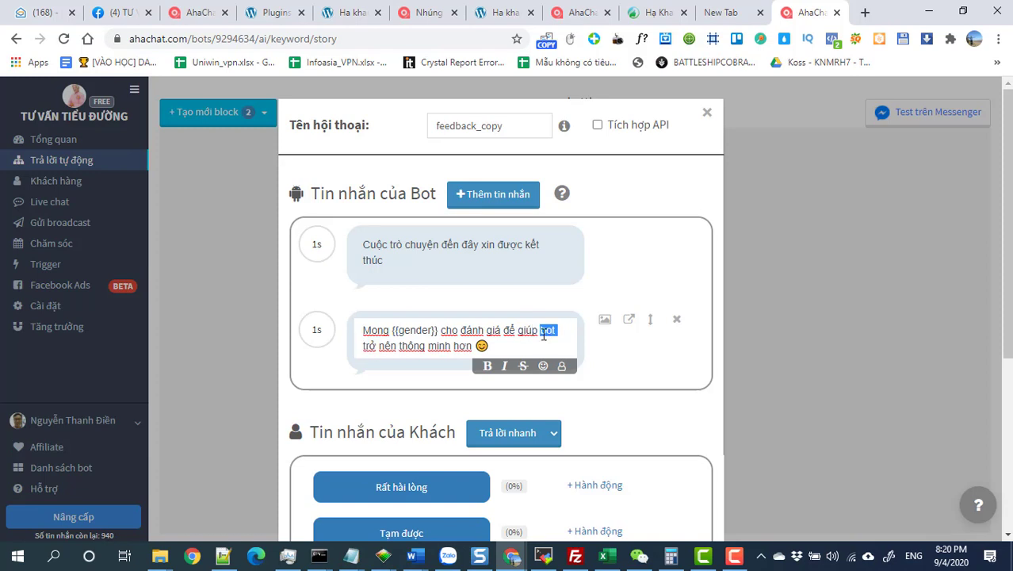
pyautogui.write('HA KHANG D')
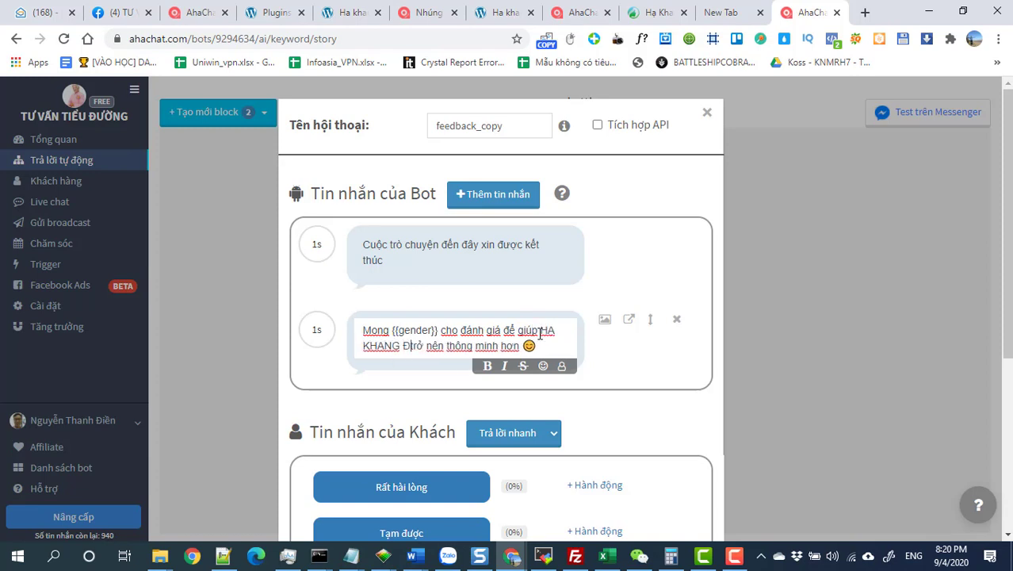
pyautogui.write('U')
pyautogui.press('BackSpace')
pyautogui.write('ƯỜNG')
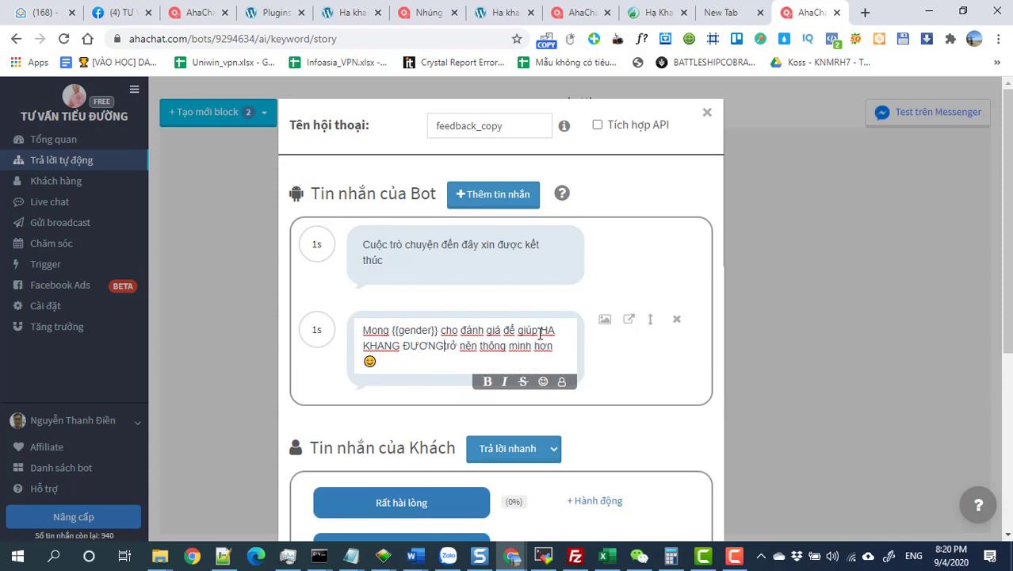
# Step: Change "thông minh hơn" to "tốt hơn" in the same feedback message and save the block
pyautogui.moveTo(487, 344); pyautogui.dragTo(556, 349)
pyautogui.write('t')
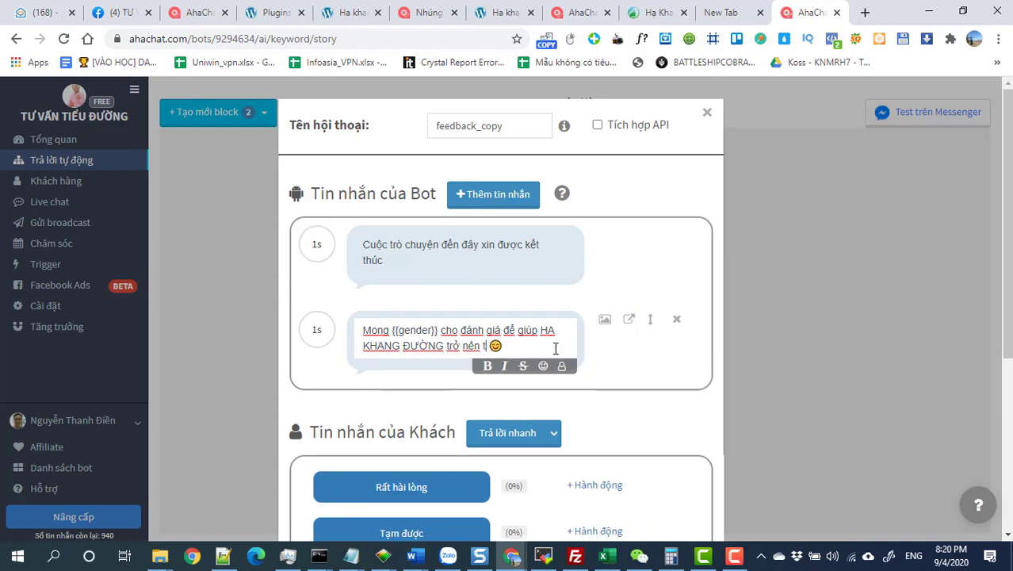
pyautogui.write('ốt hơn')
pyautogui.scroll(-4, 592, 351)
pyautogui.click(542, 493)
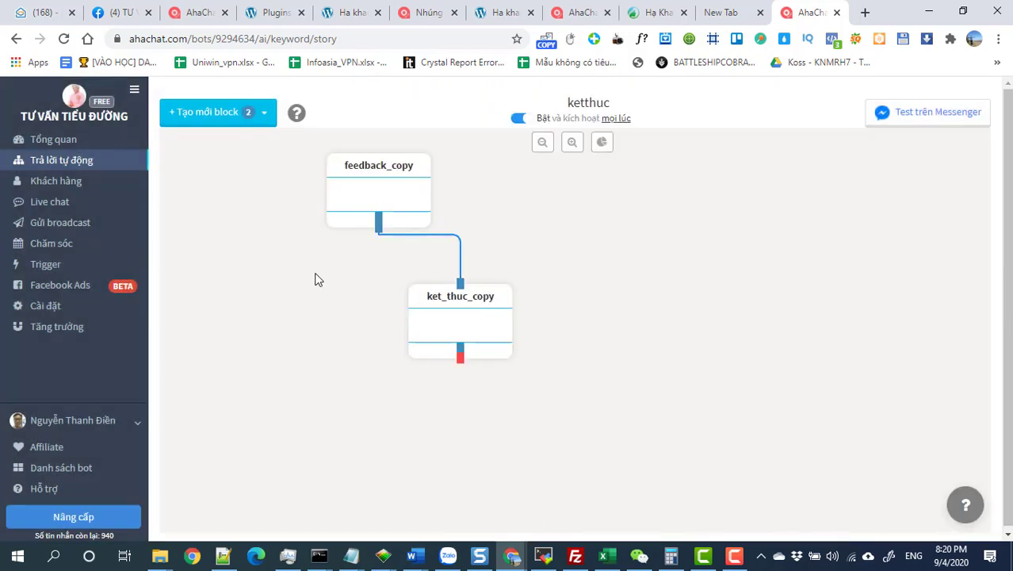
# Step: Reopen the product introduction script and delete its original feedback and ket_thuc blocks
pyautogui.click(61, 162)
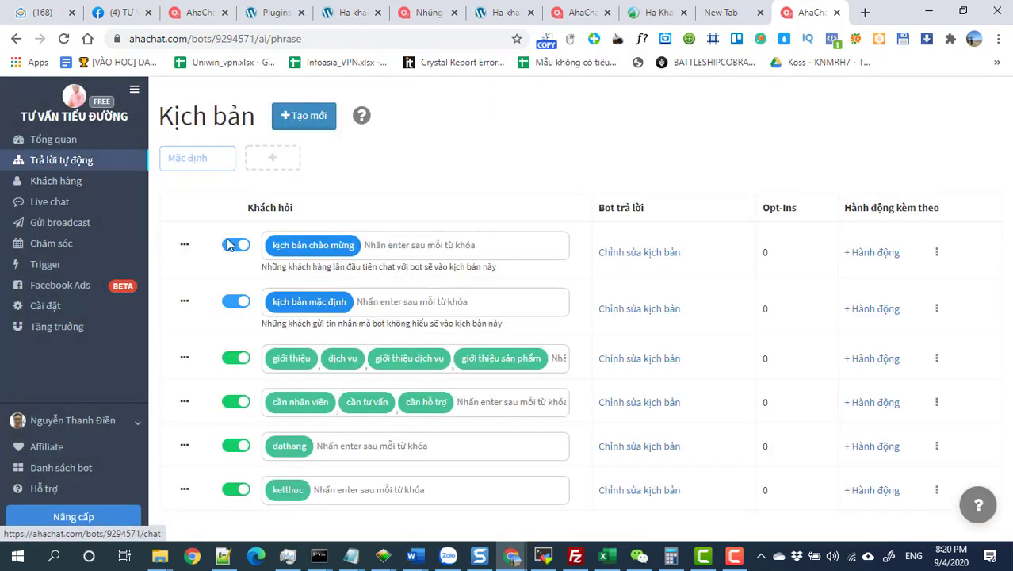
pyautogui.click(624, 358)
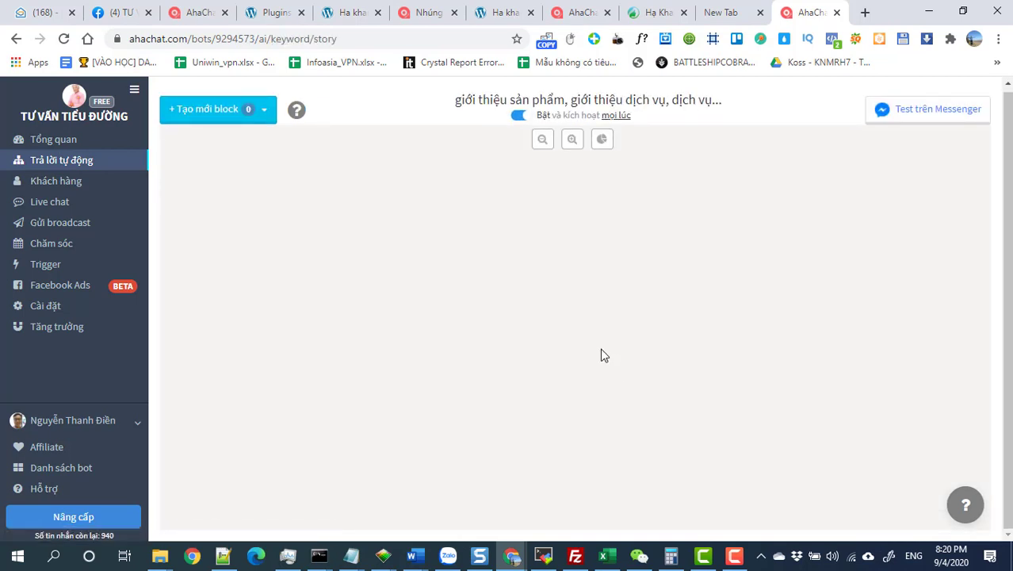
pyautogui.scroll(-6, 598, 351)
pyautogui.scroll(-1, 547, 405)
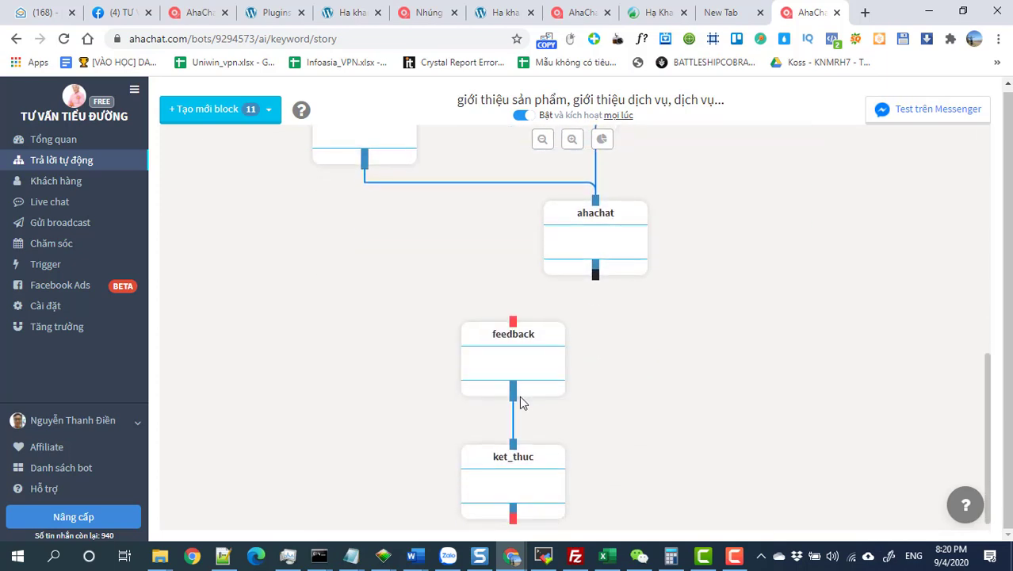
pyautogui.click(556, 336)
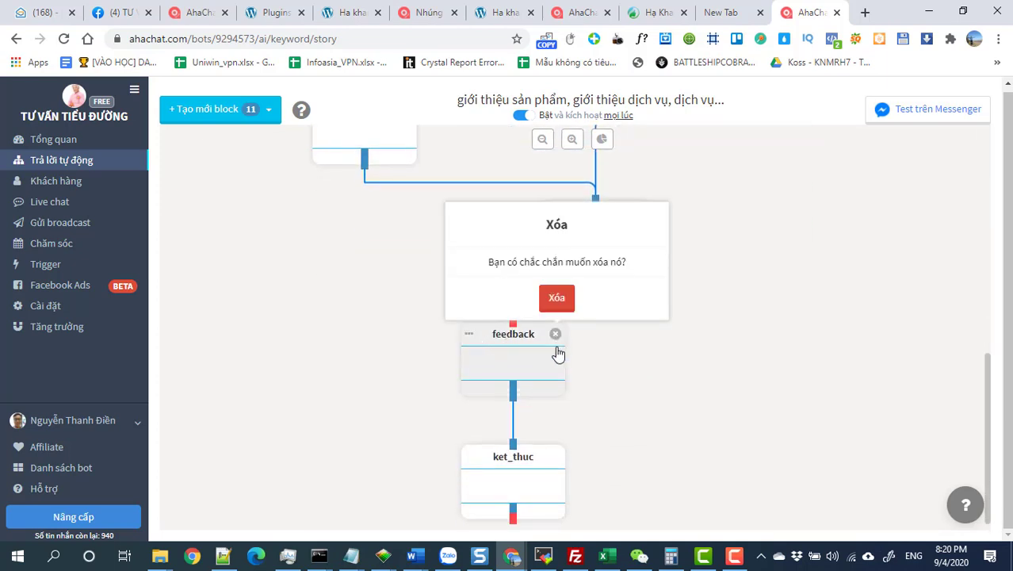
pyautogui.click(551, 300)
pyautogui.click(556, 462)
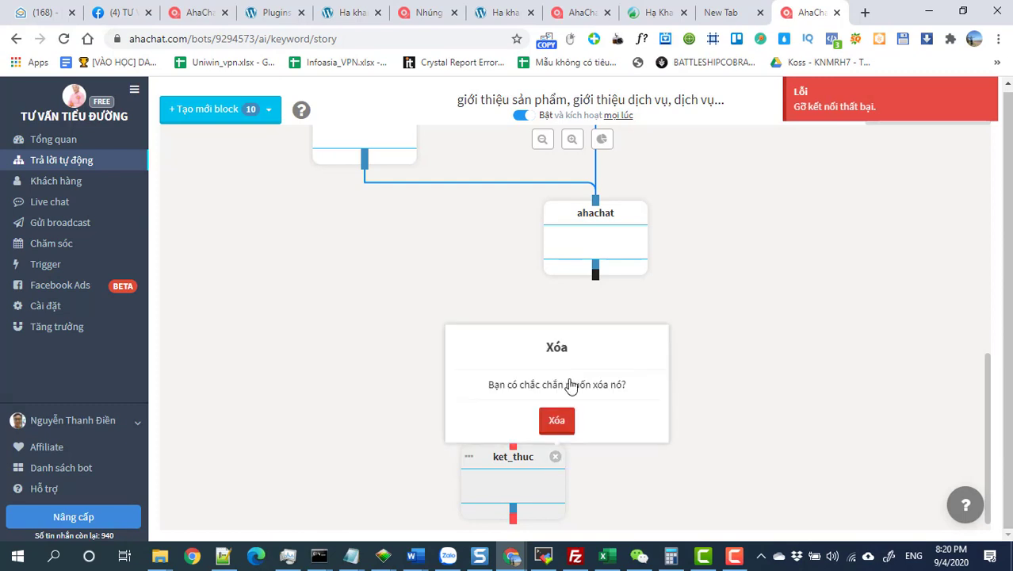
pyautogui.click(559, 418)
# Step: In the ahachat block, make the "Để sau" reply forward to feedback_copy in the ketthuc script, and save the block
pyautogui.click(587, 490)
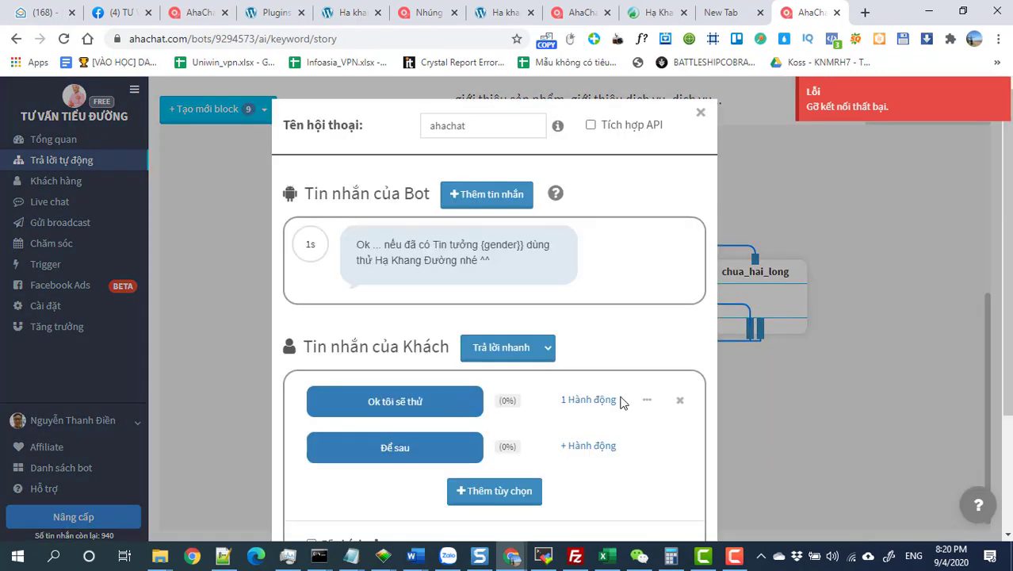
pyautogui.moveTo(645, 453)
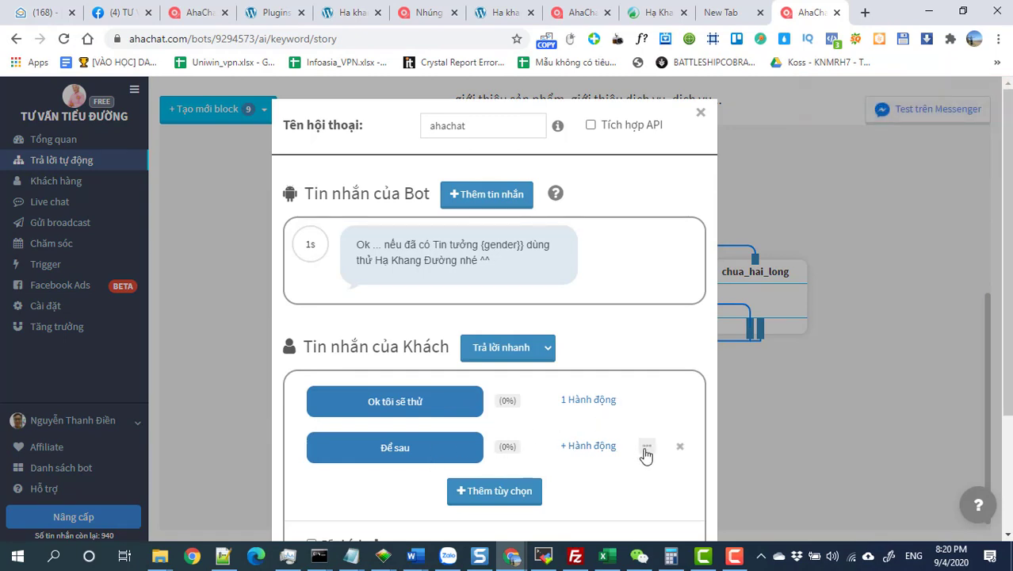
pyautogui.click(607, 447)
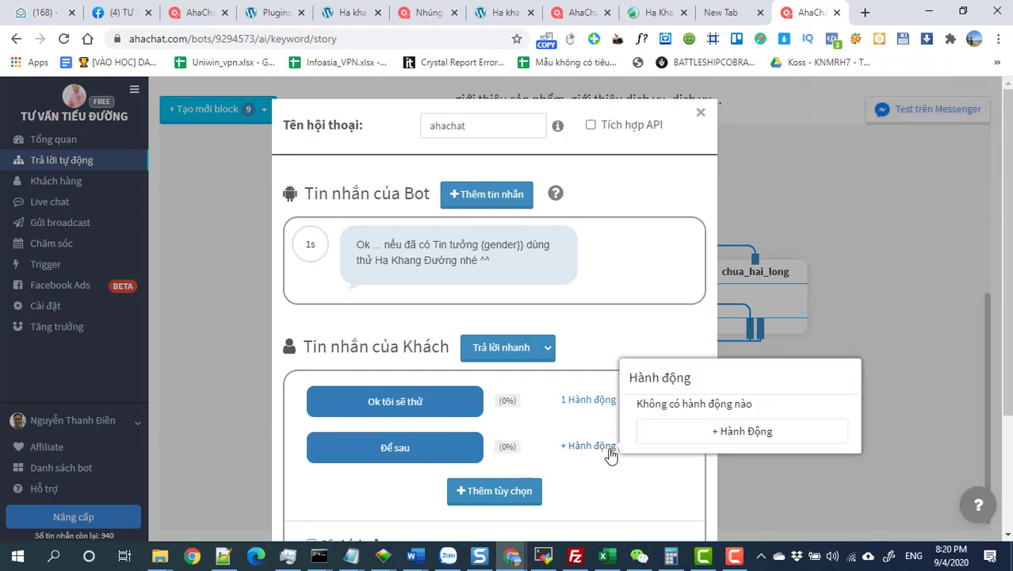
pyautogui.click(697, 432)
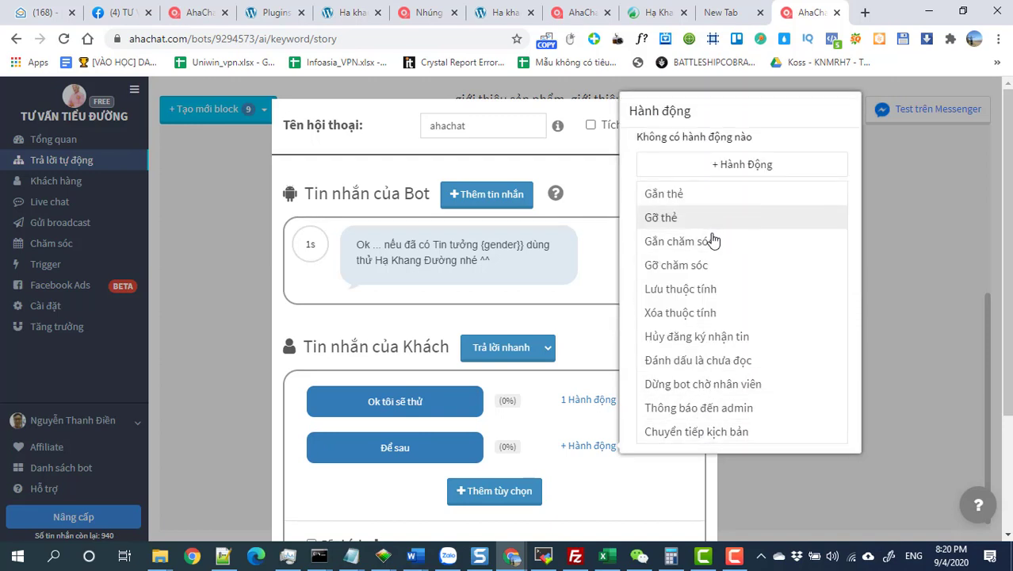
pyautogui.click(713, 433)
pyautogui.click(719, 400)
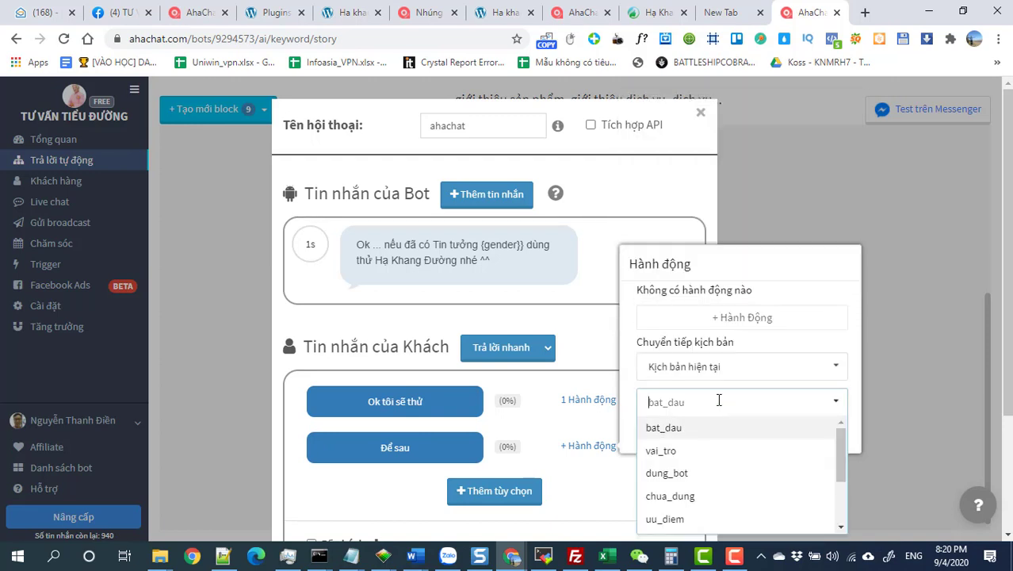
pyautogui.click(734, 367)
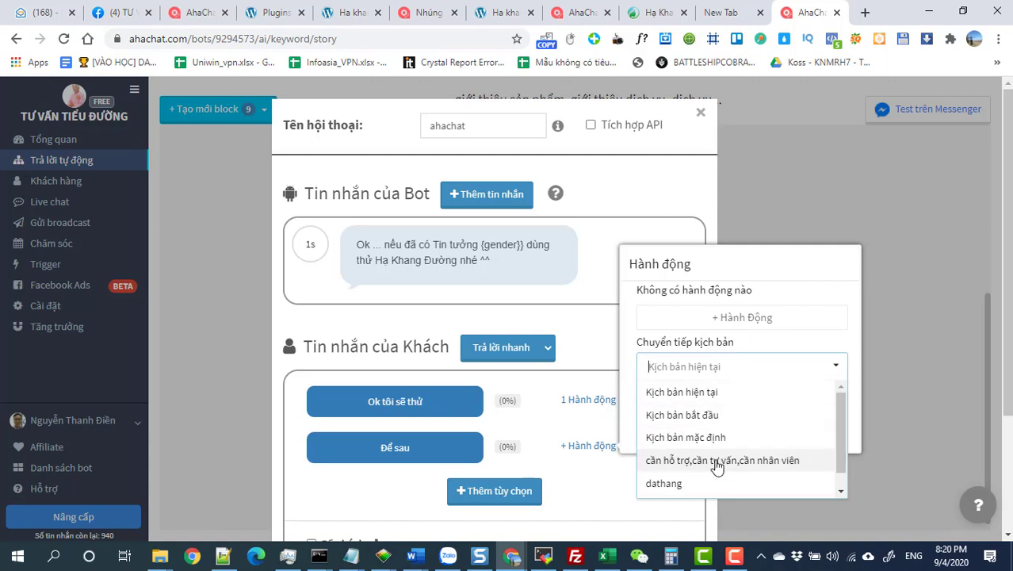
pyautogui.scroll(-1, 698, 466)
pyautogui.click(670, 486)
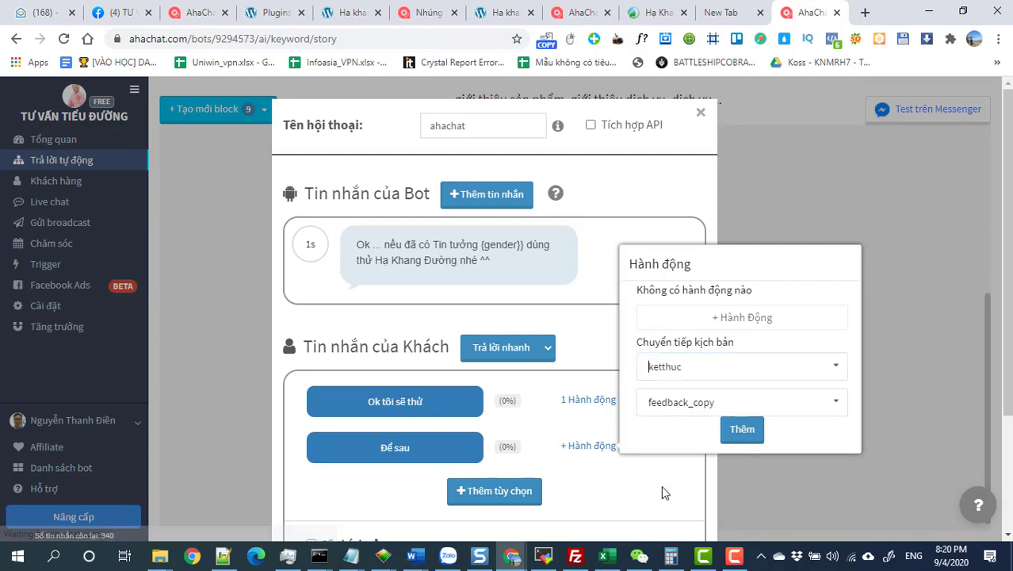
pyautogui.click(737, 432)
pyautogui.scroll(-2, 635, 491)
pyautogui.click(504, 499)
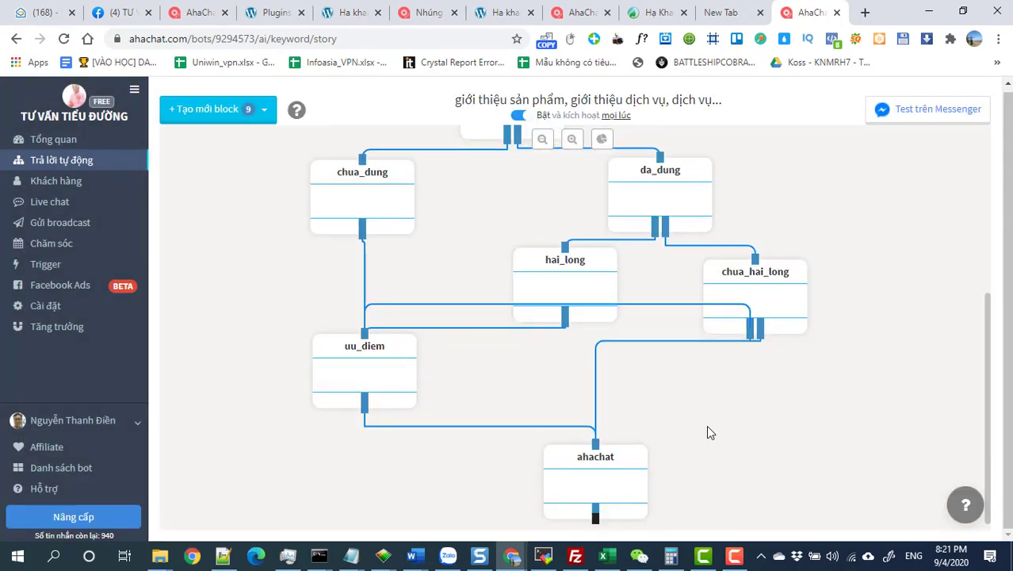
# Step: Review the bot messages in the da_dung block and close it without editing
pyautogui.scroll(1, 647, 186)
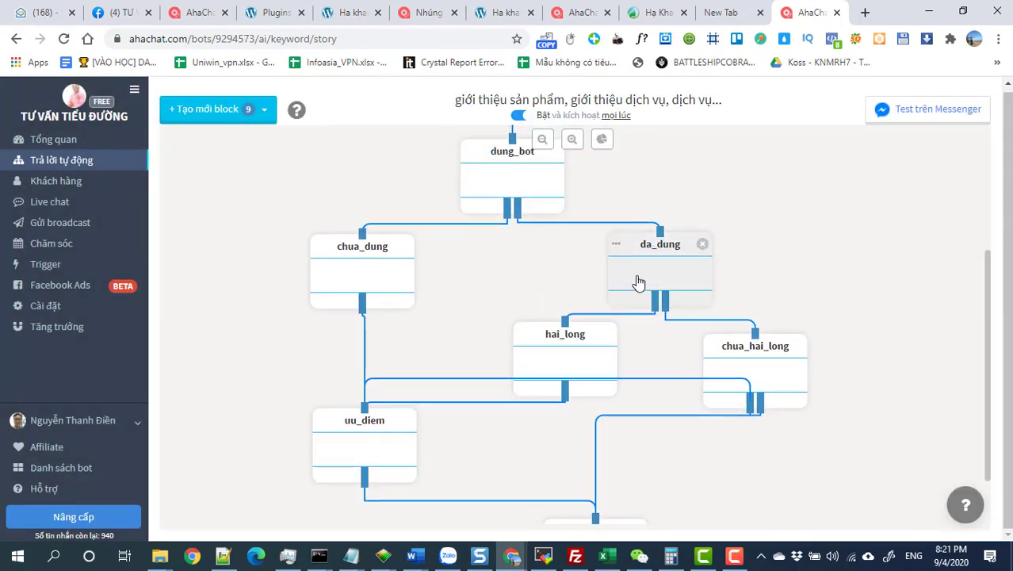
pyautogui.click(654, 258)
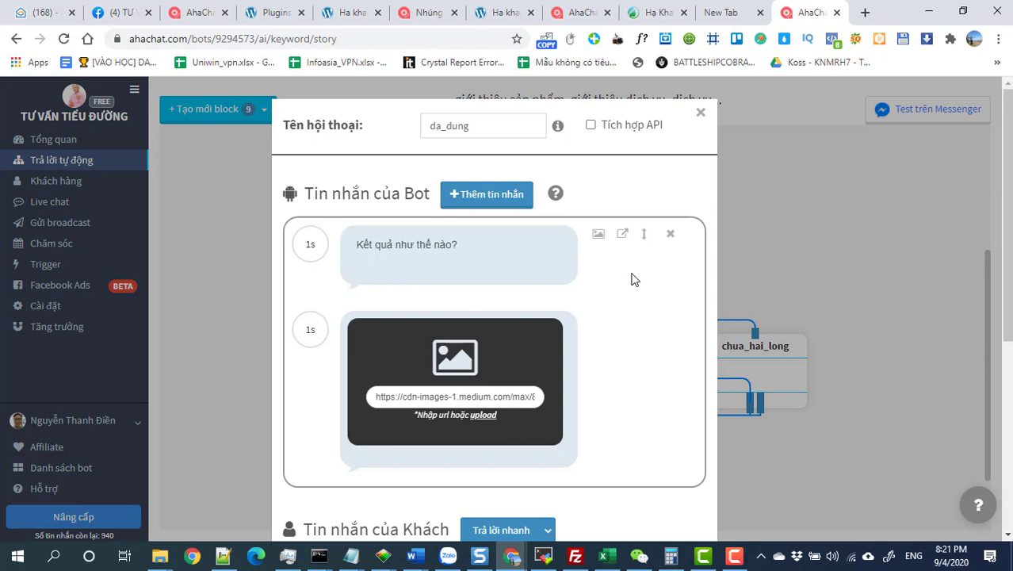
pyautogui.click(699, 113)
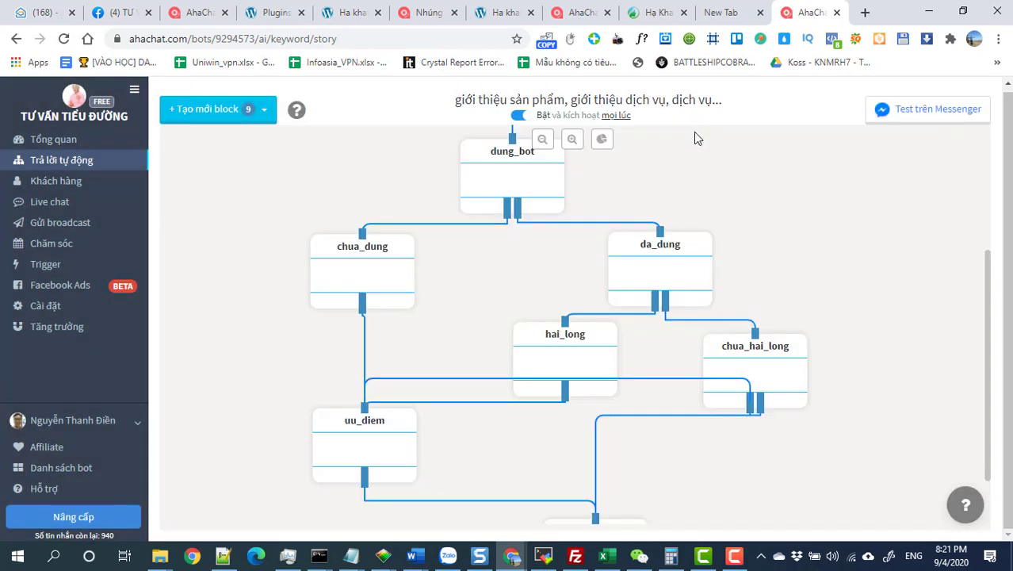
# Step: In the hai_long block's second message, replace "chatbot" with "Hạ Khang Đường" and save the block
pyautogui.click(565, 357)
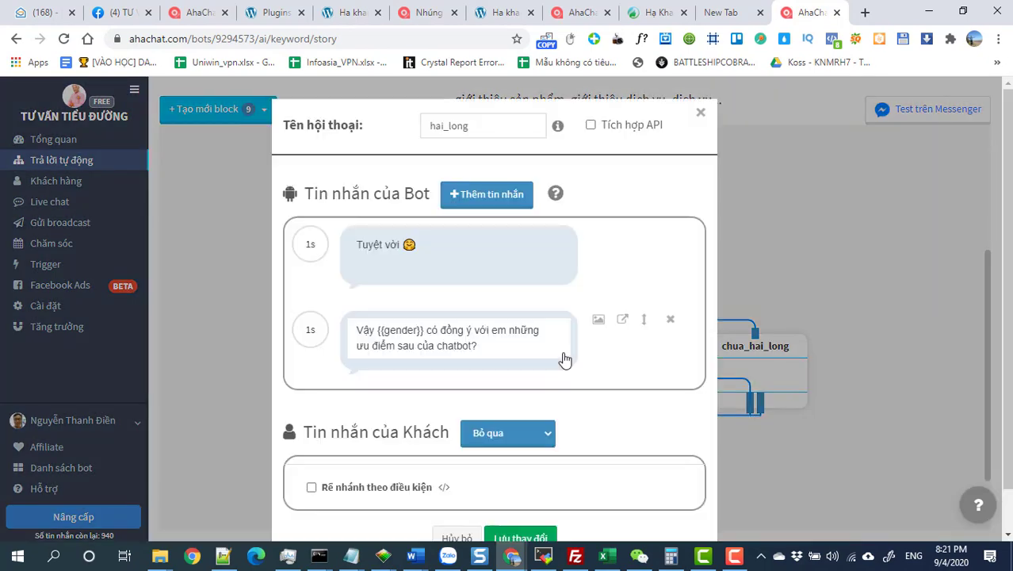
pyautogui.scroll(-1, 565, 353)
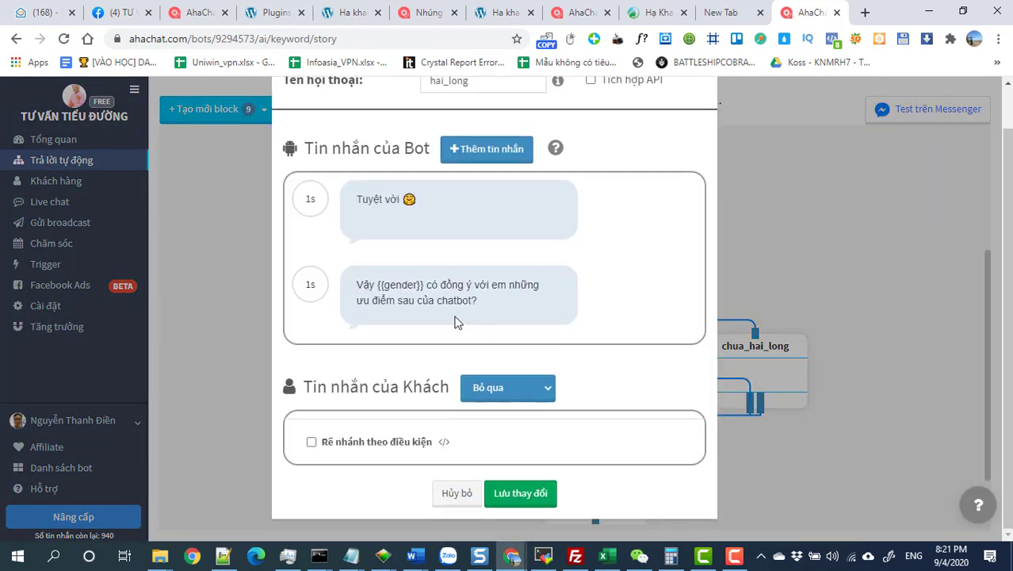
pyautogui.click(440, 300)
pyautogui.moveTo(470, 301); pyautogui.dragTo(439, 304)
pyautogui.write('Hai')
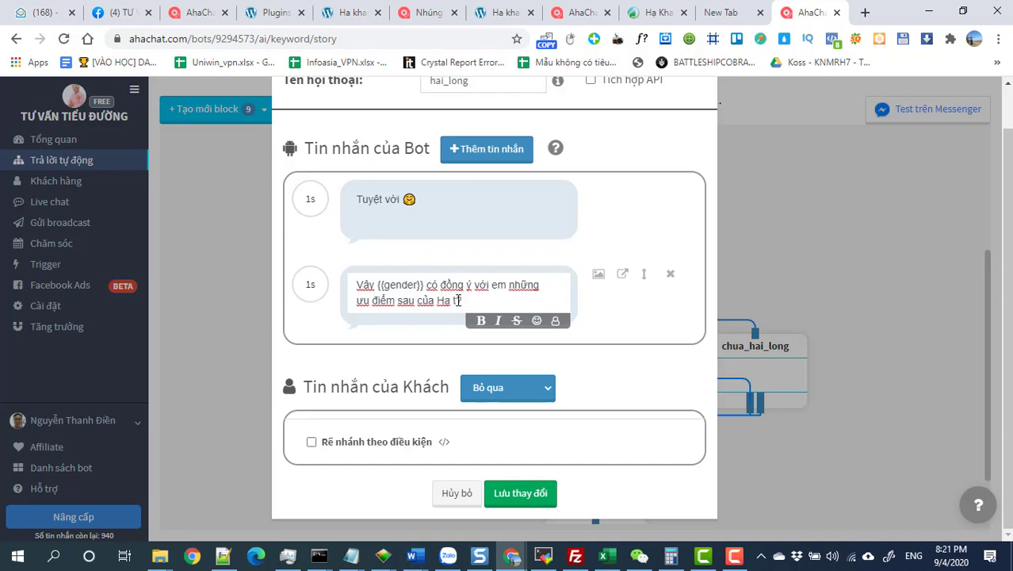
pyautogui.write('hang')
pyautogui.write(' D')
pyautogui.write('ường?')
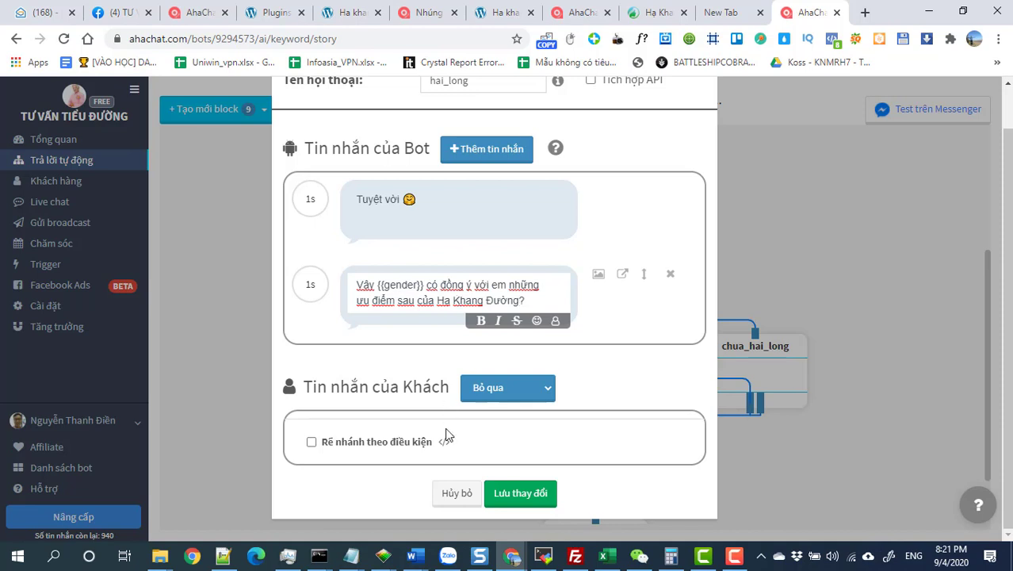
pyautogui.click(518, 498)
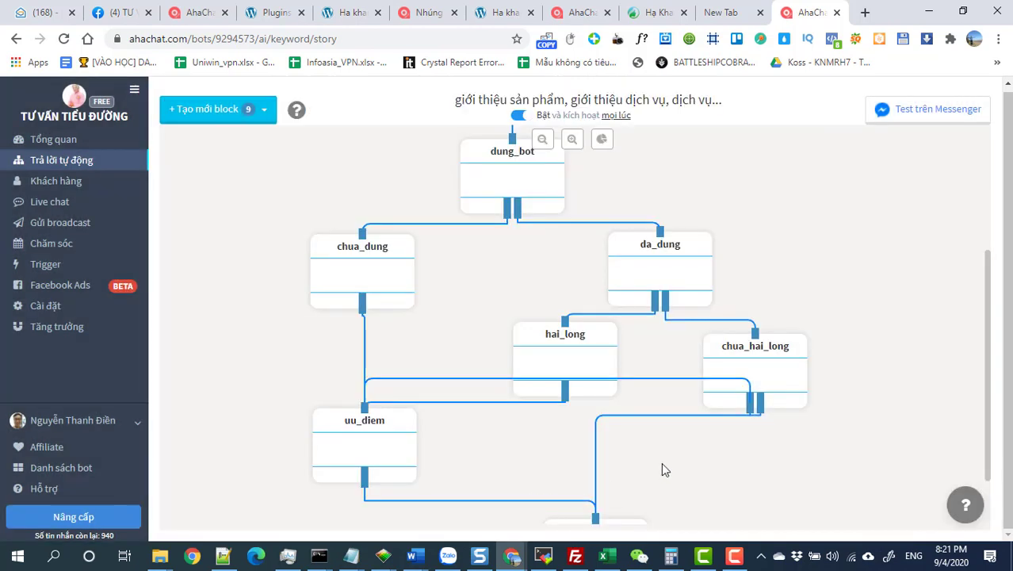
# Step: Reopen the hai_long block to check the wording of its second message, then close it
pyautogui.click(559, 355)
pyautogui.scroll(-1, 540, 381)
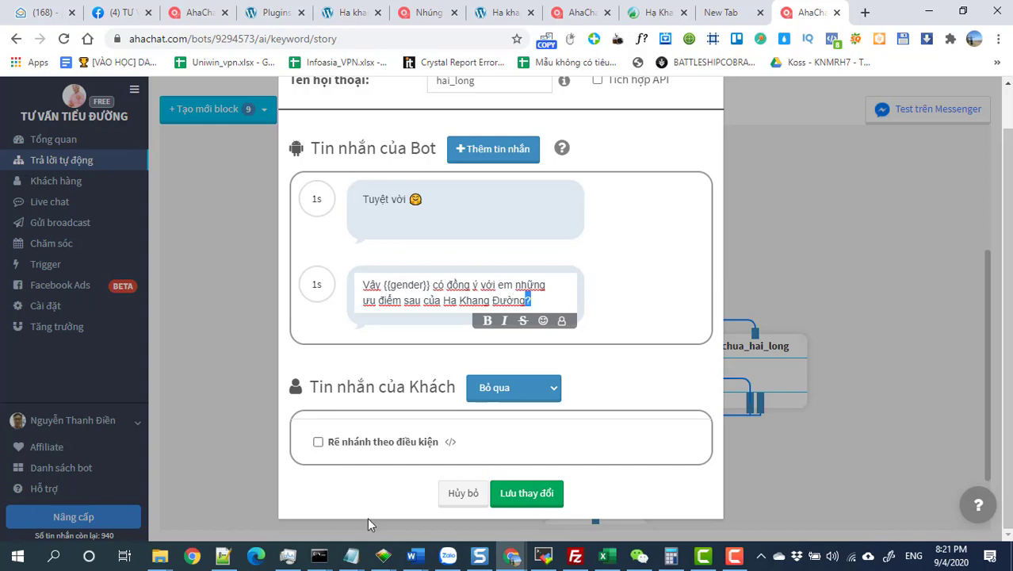
pyautogui.click(799, 291)
# Step: Delete the AhaChat tips message and its "Mẹo tạo kịch bản" button from the chua_hai_long block
pyautogui.click(737, 363)
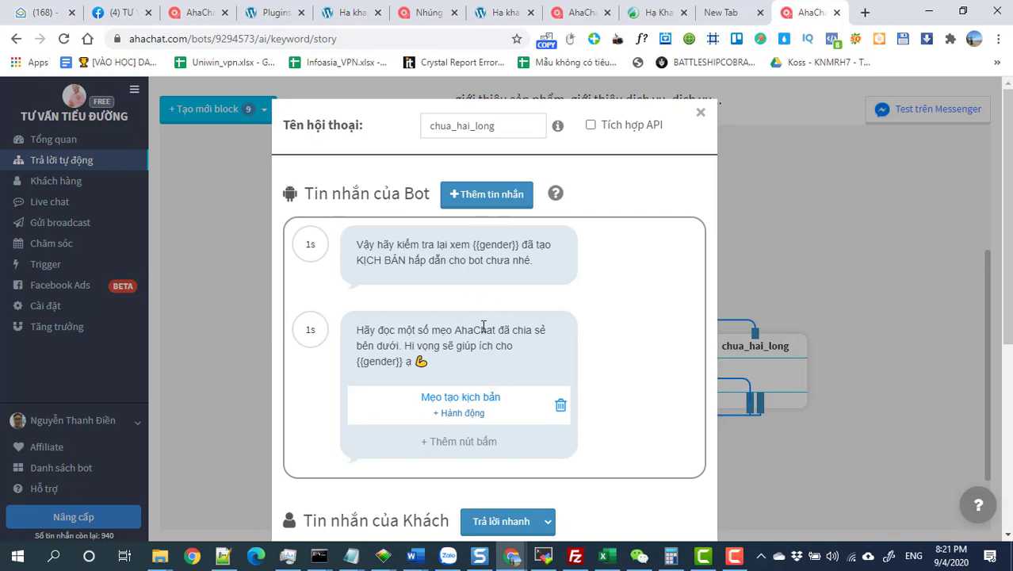
pyautogui.click(561, 405)
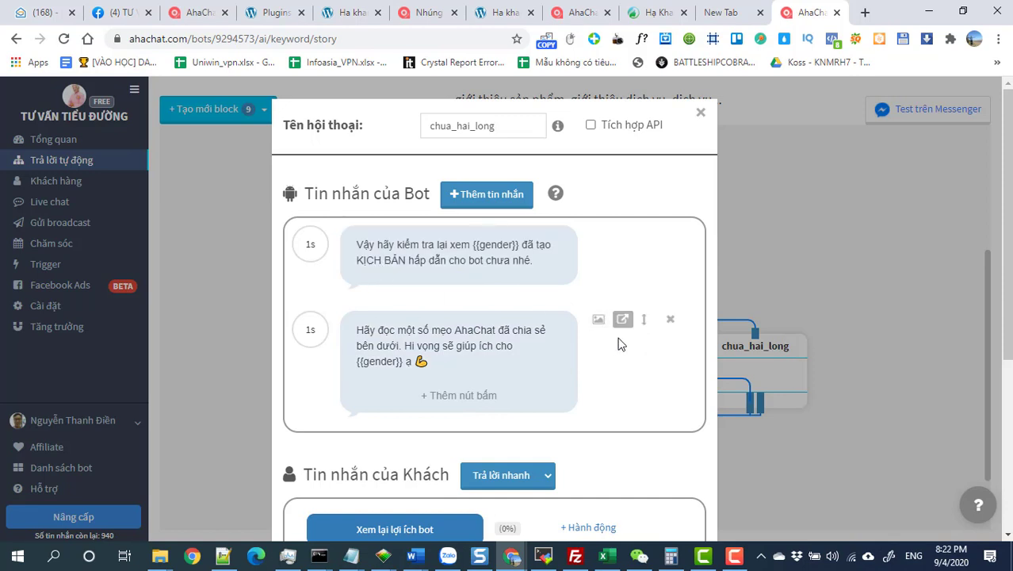
pyautogui.click(670, 320)
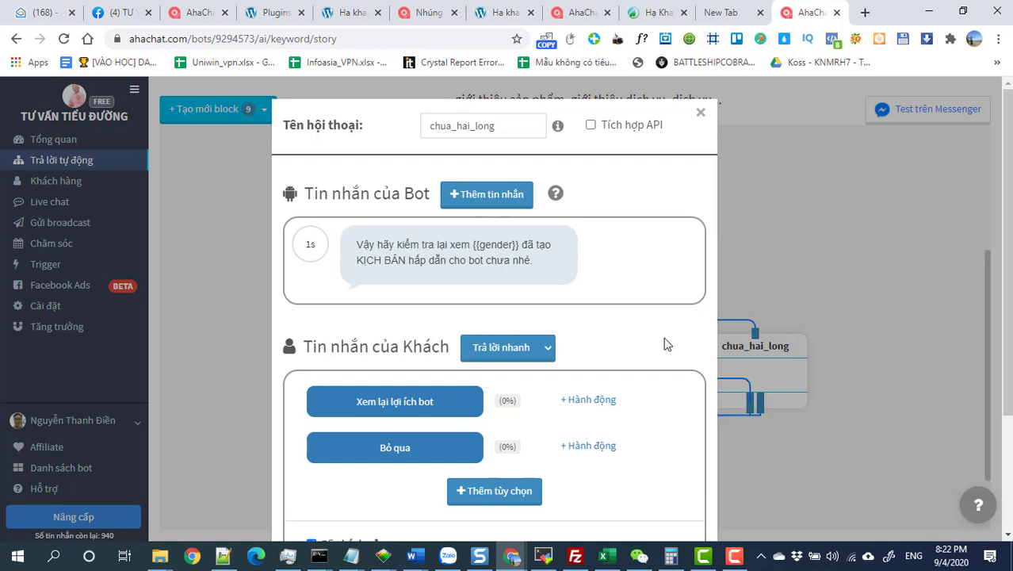
# Step: Remove the text after {{gender}} from the bot message in the chua_hai_long block
pyautogui.scroll(-1, 590, 429)
pyautogui.scroll(1, 590, 432)
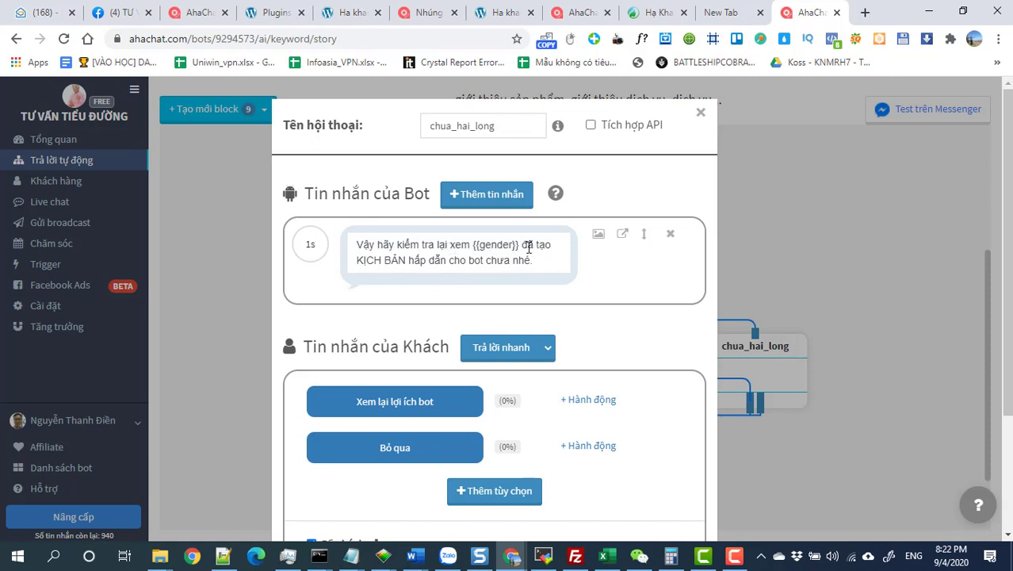
pyautogui.moveTo(528, 246); pyautogui.dragTo(534, 264)
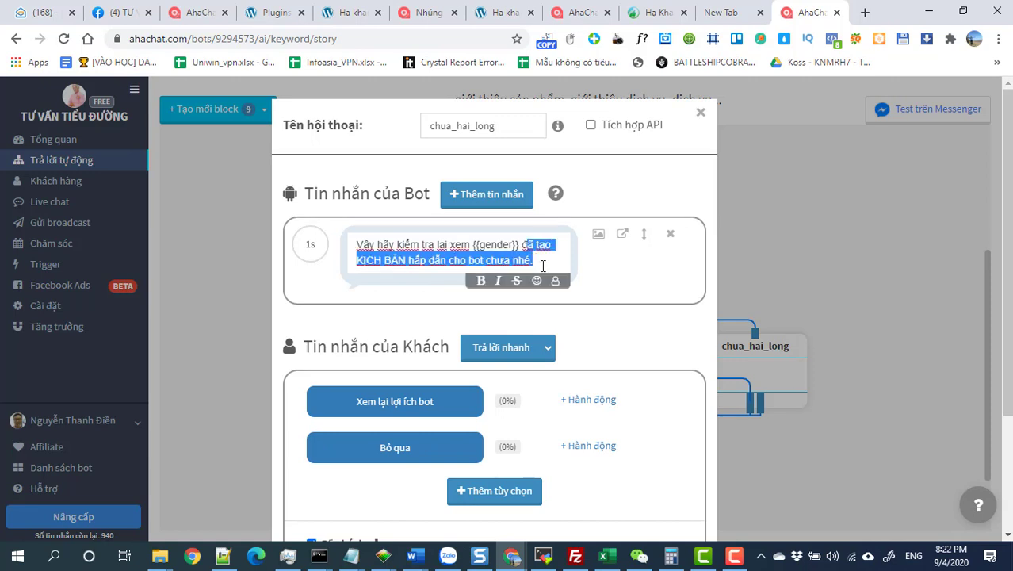
pyautogui.press('BackSpace')
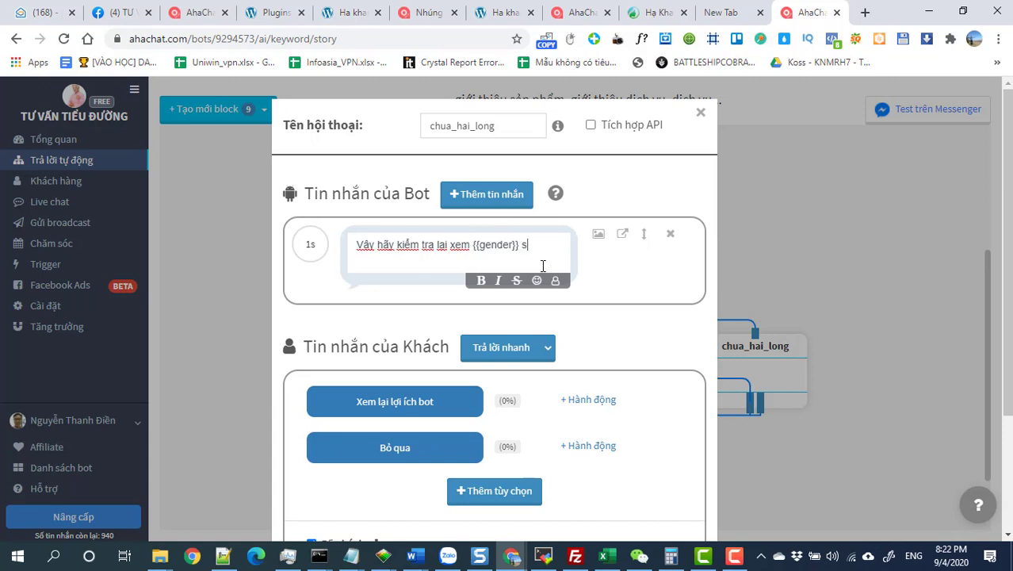
pyautogui.write('dung đ')
pyautogui.press('BackSpace')
pyautogui.press('BackSpace')
pyautogui.press('BackSpace')
# Step: Reword the chua_hai_long bot message to read "Vậy {{gender}} hãy xem lại lợi ích"
pyautogui.moveTo(473, 247); pyautogui.dragTo(395, 248)
pyautogui.write('xem')
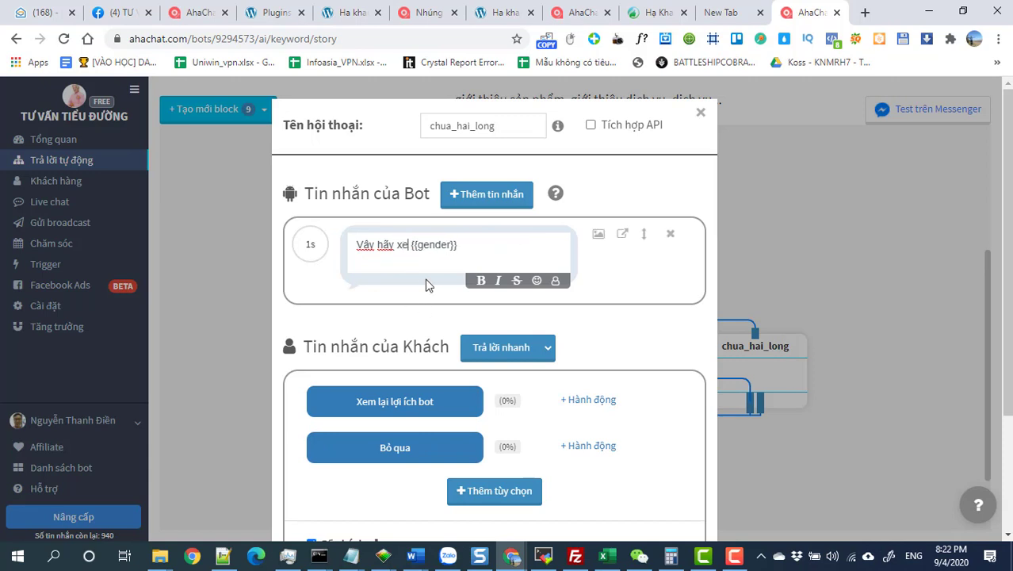
pyautogui.press('BackSpace')
pyautogui.press('BackSpace')
pyautogui.press('BackSpace')
pyautogui.press('BackSpace')
pyautogui.press('BackSpace')
pyautogui.press('BackSpace')
pyautogui.press('BackSpace')
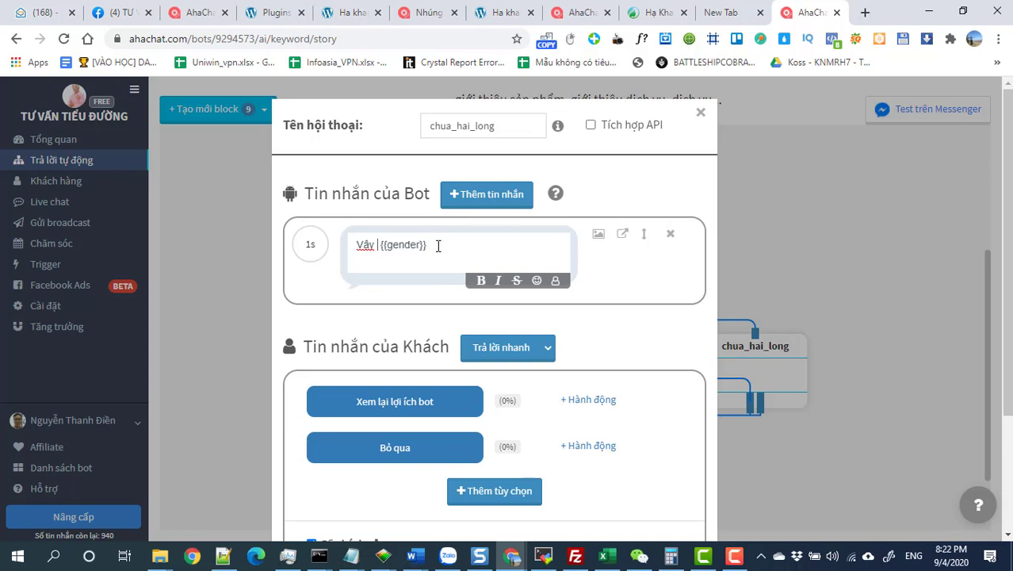
pyautogui.write('hãy xem lại')
pyautogui.click(601, 401)
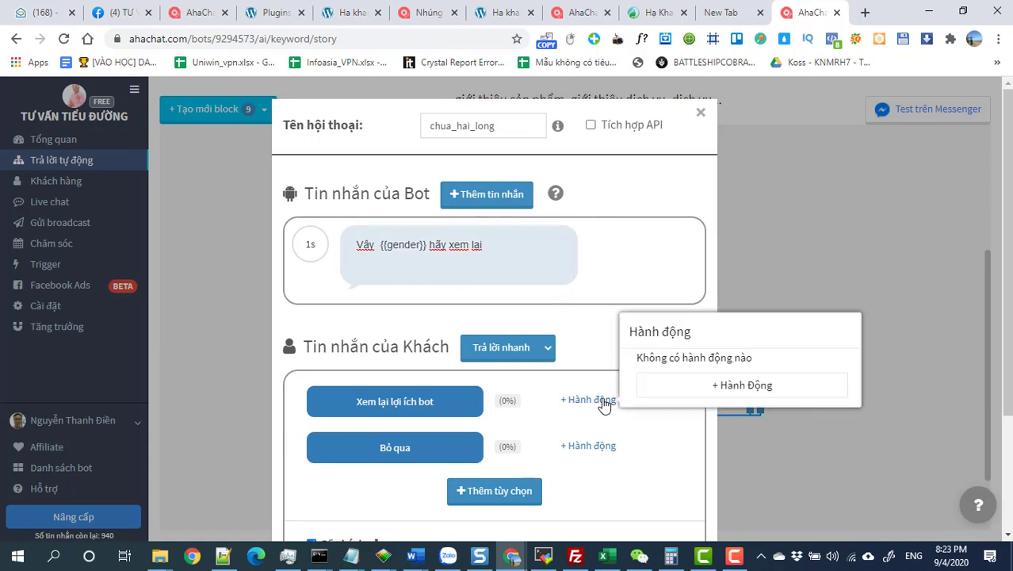
pyautogui.click(492, 247)
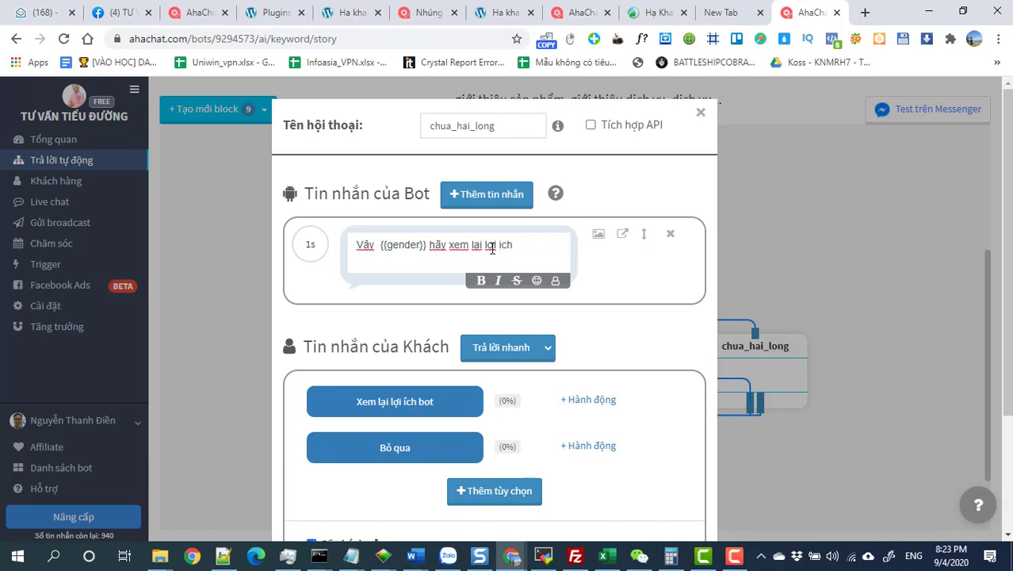
# Step: Shorten the first customer reply button's label to "Xem lại lợi ích"
pyautogui.click(435, 402)
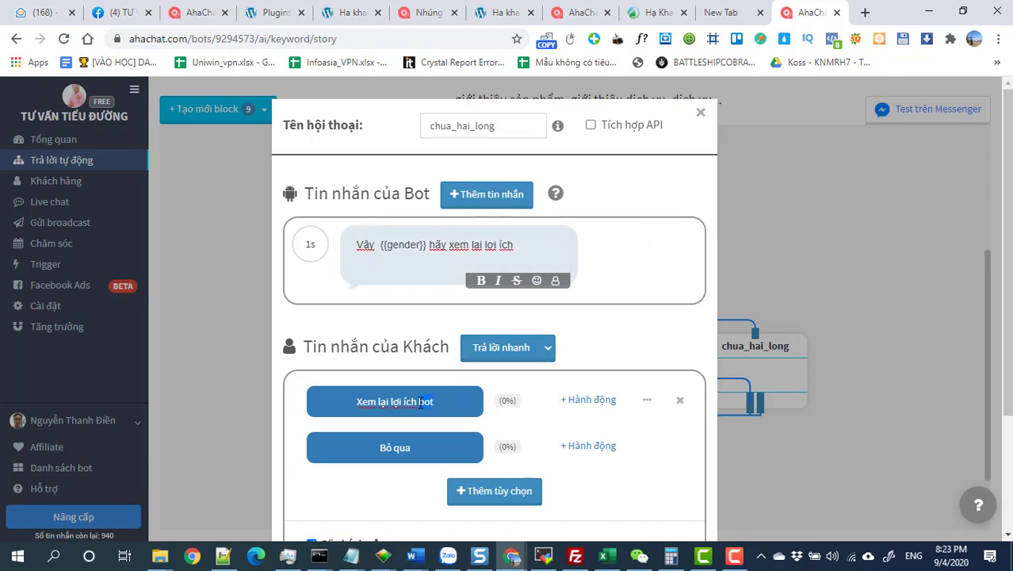
pyautogui.press('BackSpace')
pyautogui.press('BackSpace')
pyautogui.press('BackSpace')
pyautogui.press('BackSpace')
# Step: Add a Chuyển tiếp kịch bản action to the "Xem lại lợi ích" button, forwarding to the uu_diem block of the current script
pyautogui.click(598, 405)
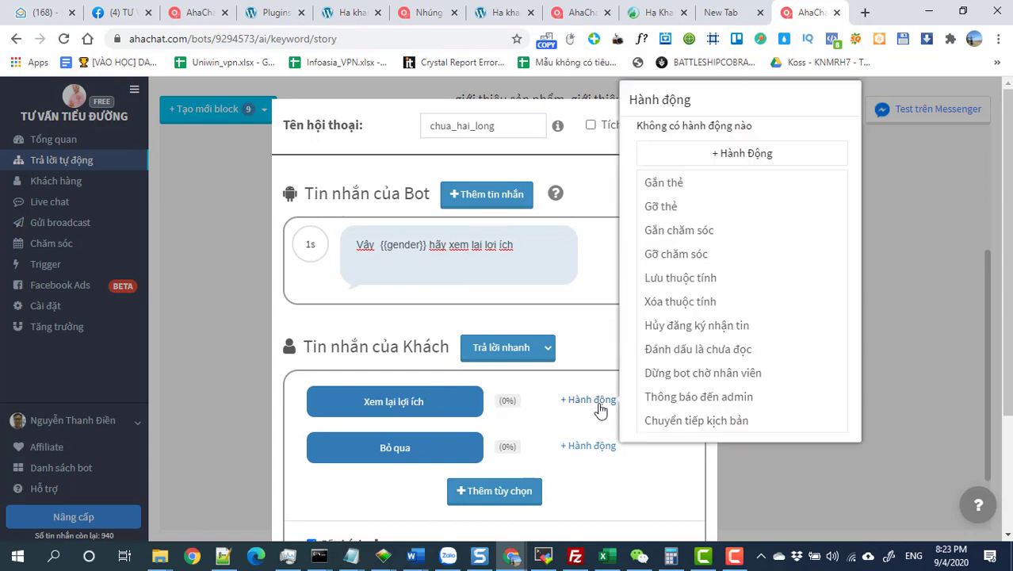
pyautogui.click(694, 420)
pyautogui.click(701, 357)
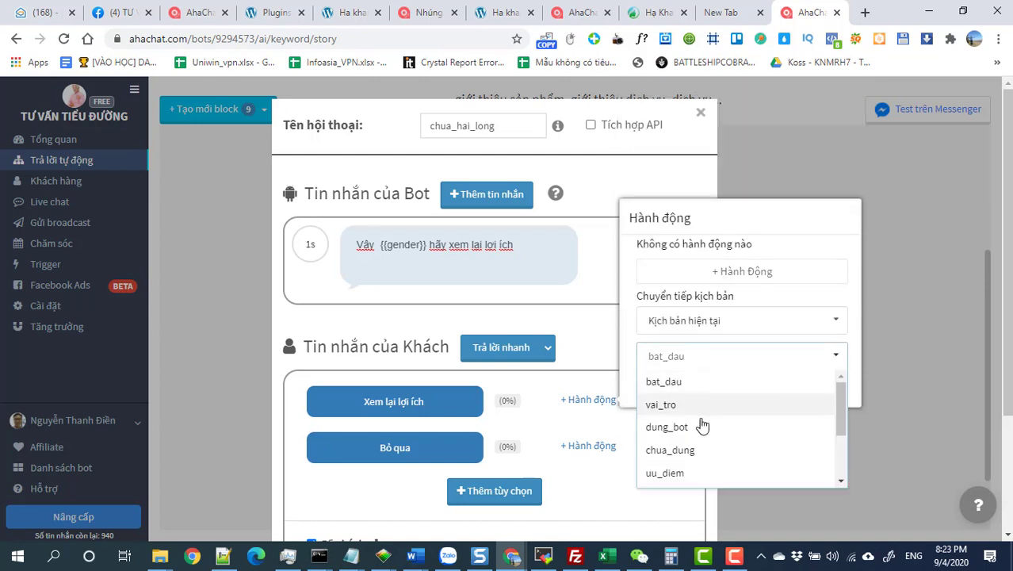
pyautogui.click(665, 474)
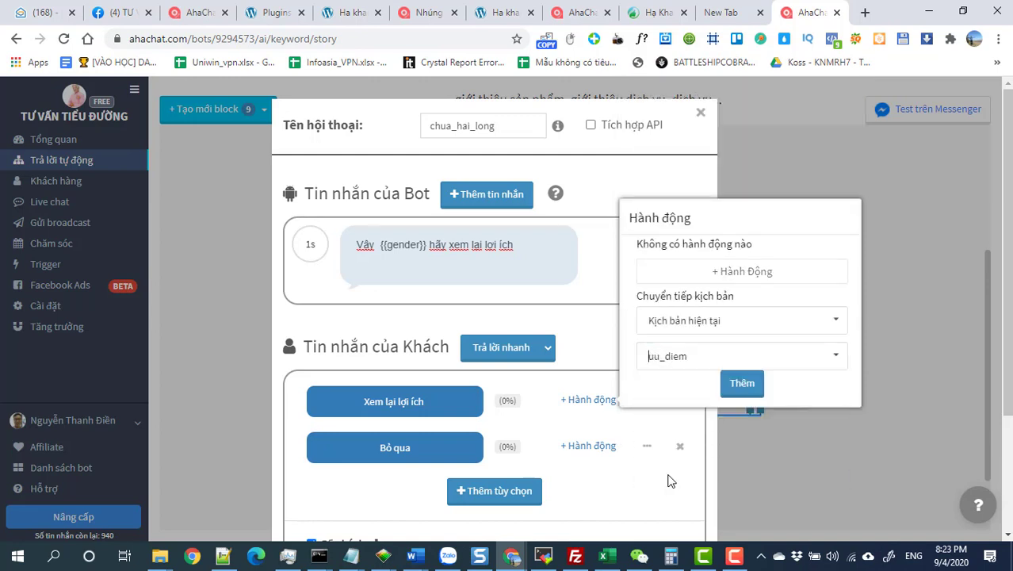
pyautogui.click(740, 384)
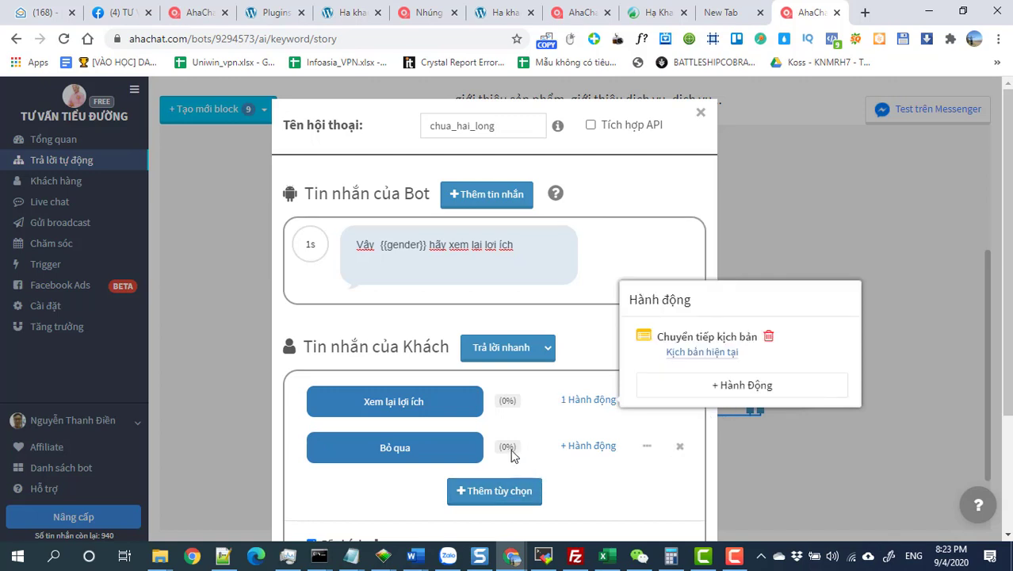
# Step: Try to forward the "Bỏ qua" button to the feedback_copy block of the ketthuc script
pyautogui.click(589, 448)
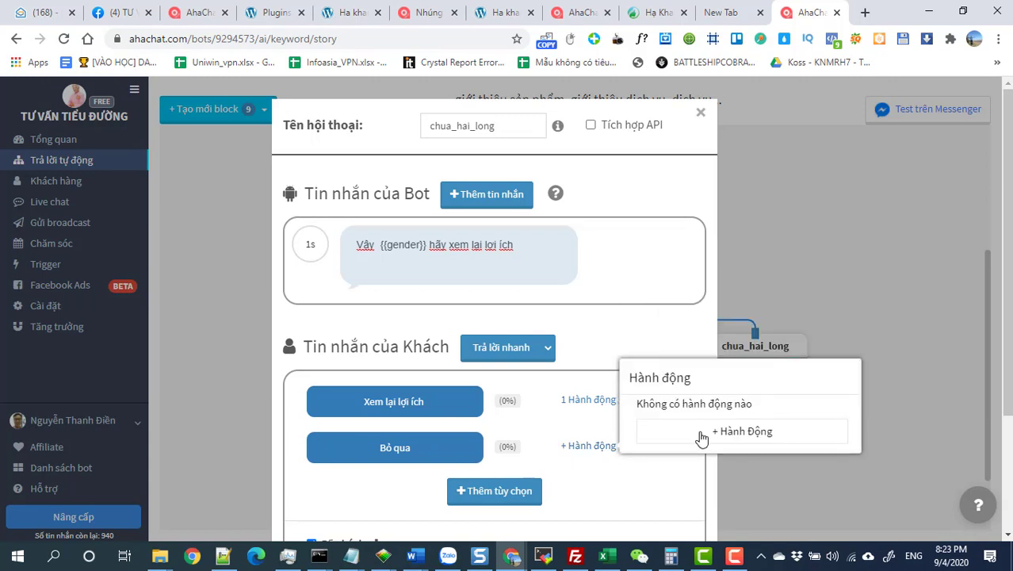
pyautogui.click(584, 453)
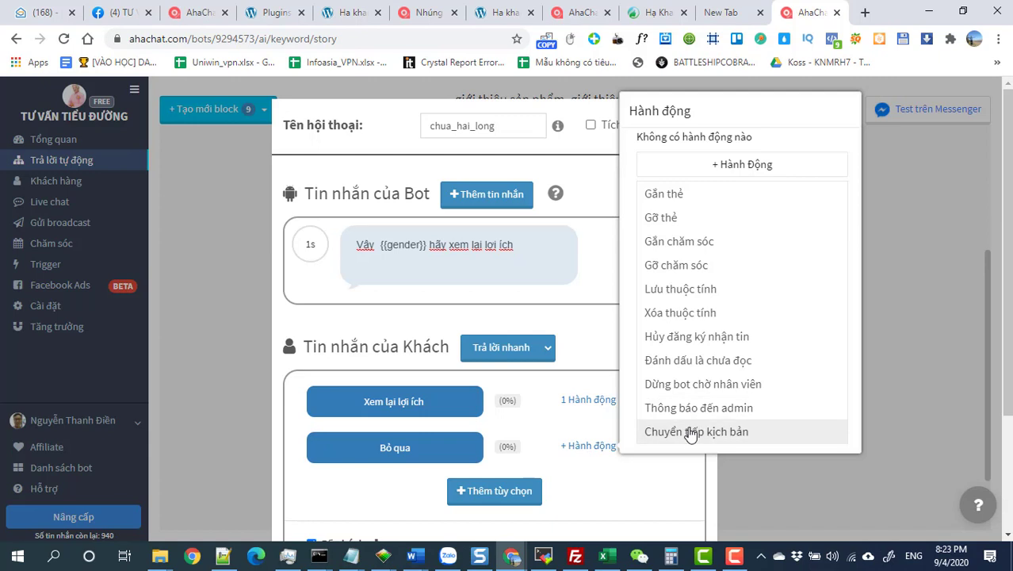
pyautogui.click(691, 431)
pyautogui.click(764, 370)
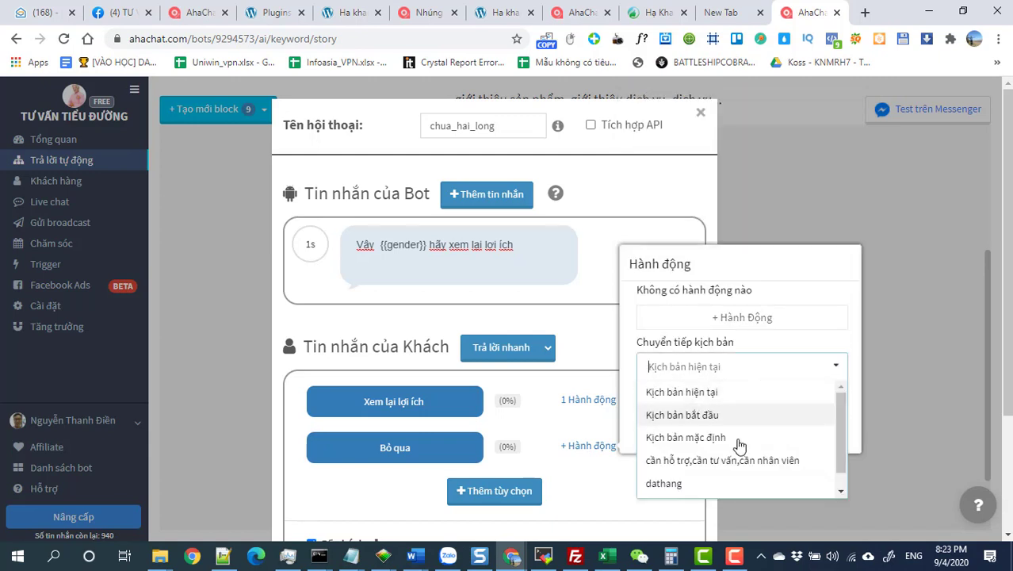
pyautogui.scroll(-1, 675, 475)
pyautogui.click(671, 489)
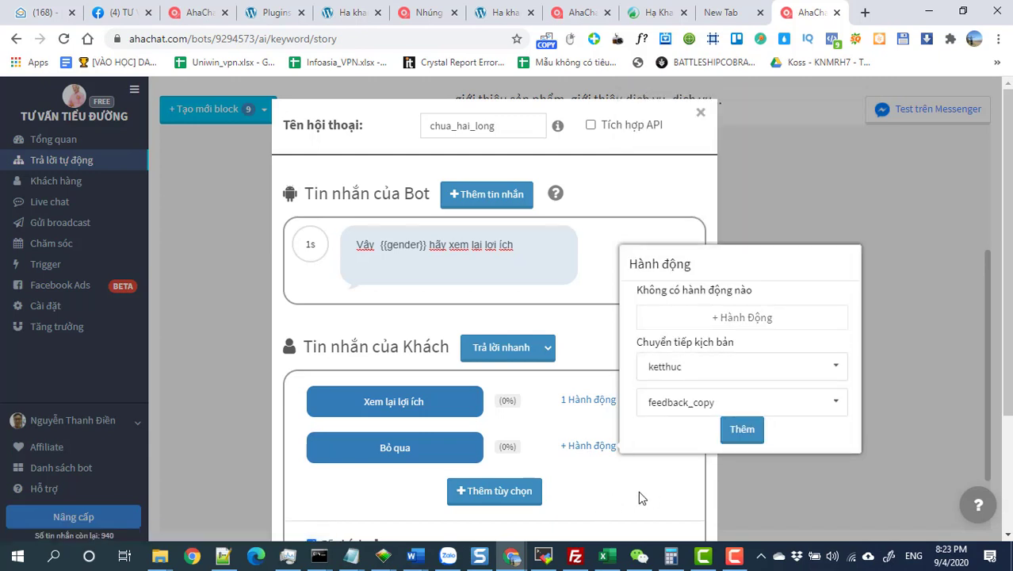
pyautogui.click(510, 491)
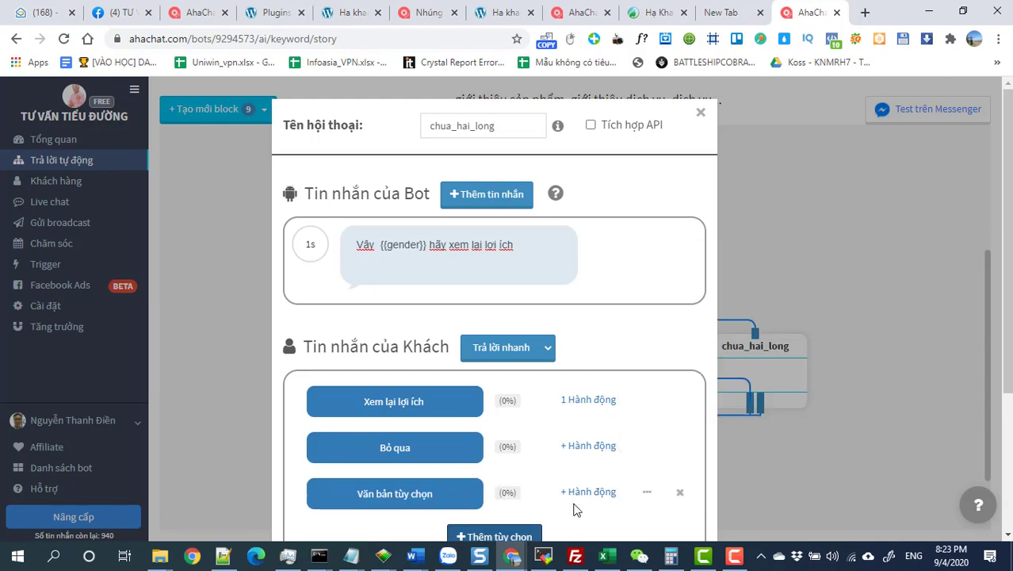
pyautogui.scroll(-3, 576, 506)
pyautogui.click(523, 501)
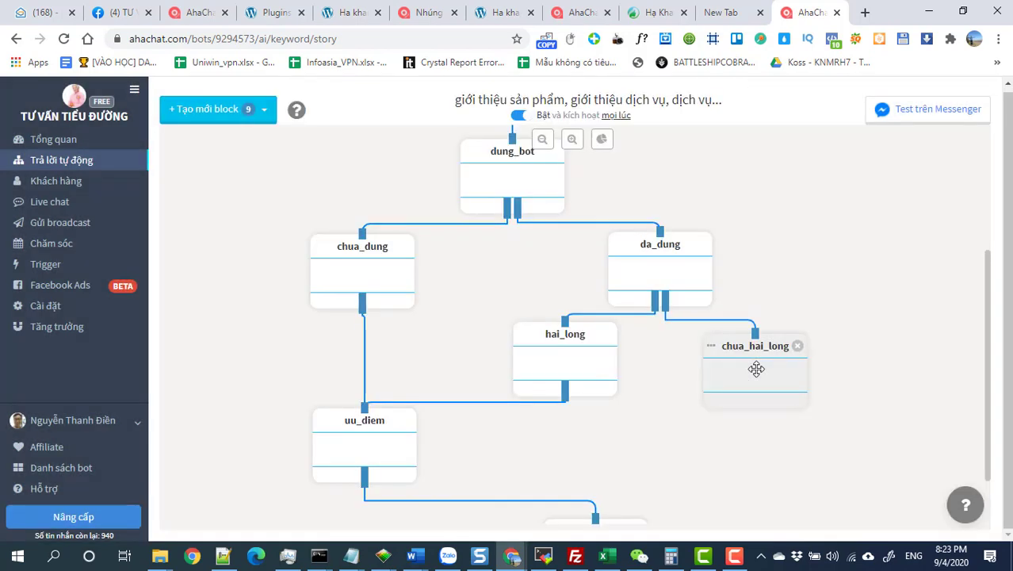
pyautogui.scroll(3, 715, 355)
pyautogui.scroll(1, 715, 355)
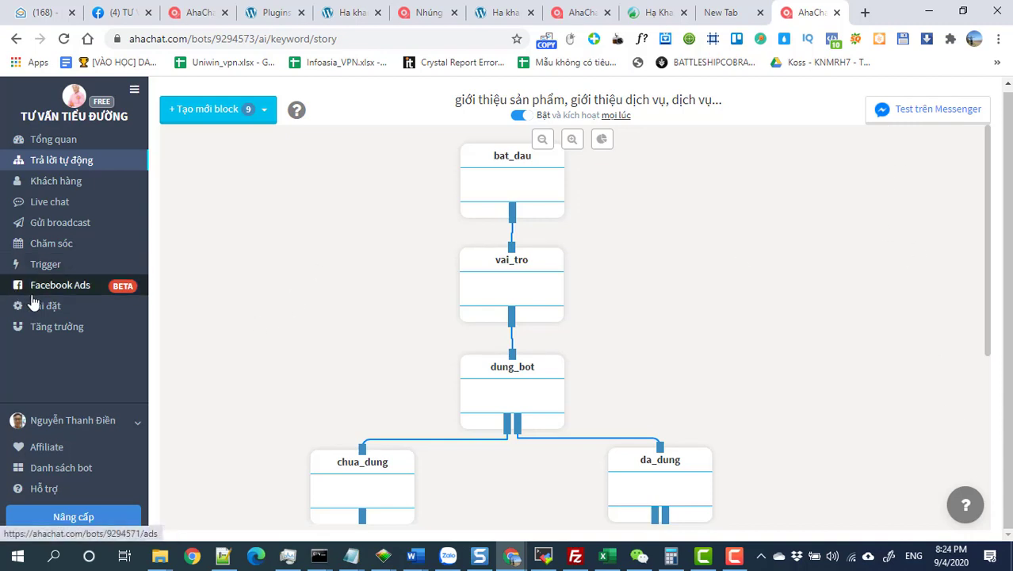
# Step: Create a new Customer Chat growth tool and name it "web"
pyautogui.click(55, 337)
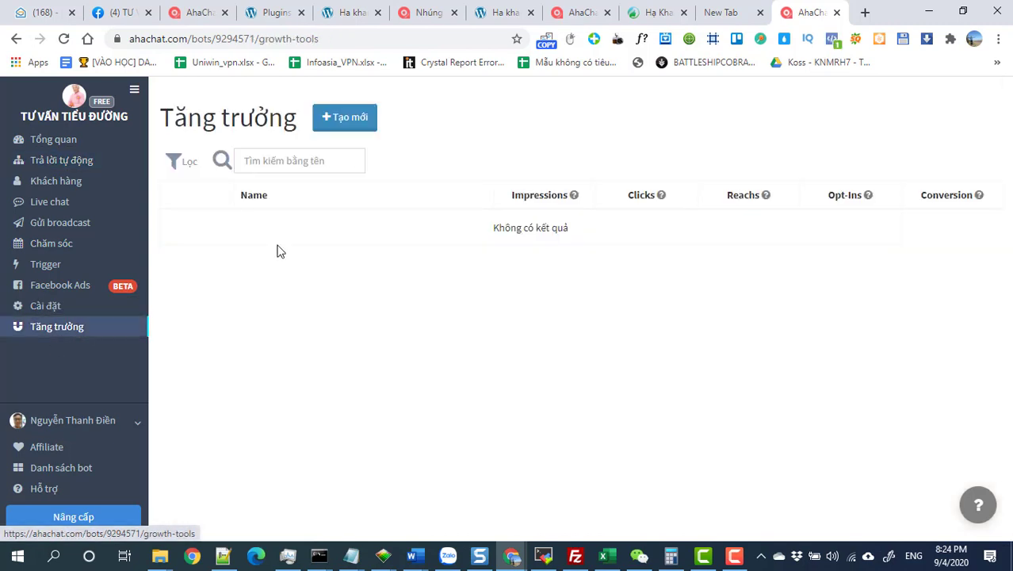
pyautogui.click(334, 122)
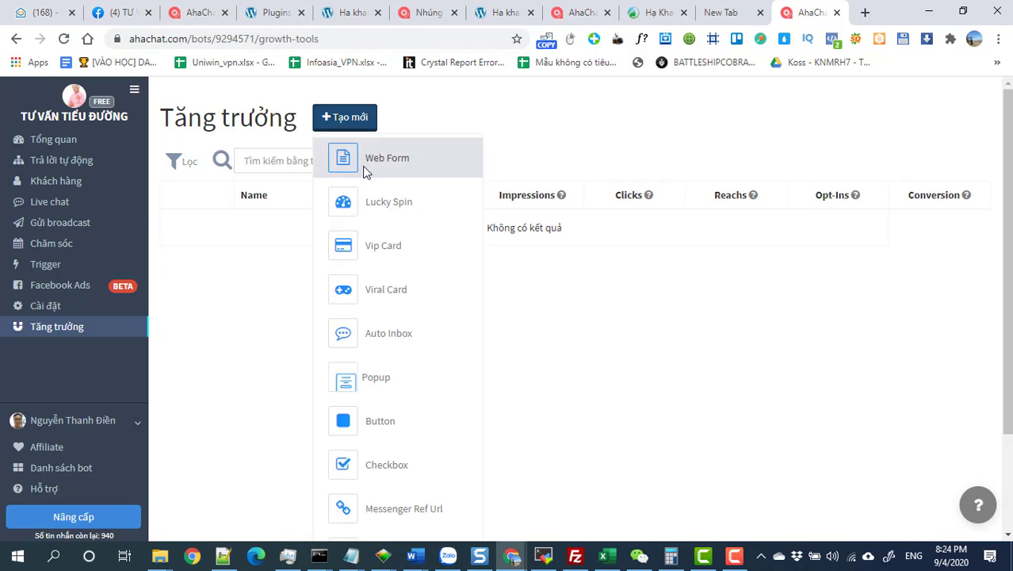
pyautogui.scroll(-2, 398, 490)
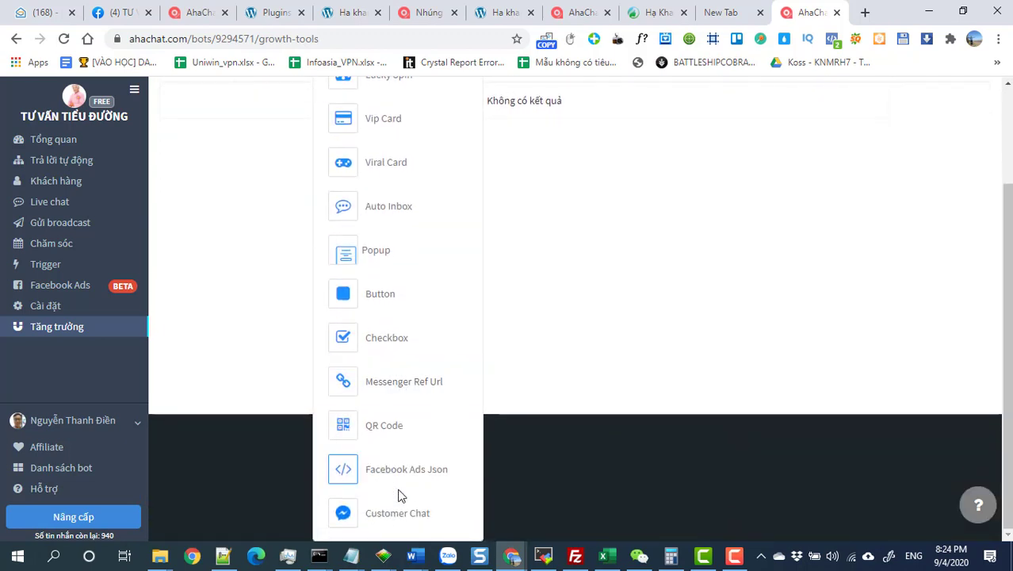
pyautogui.click(397, 513)
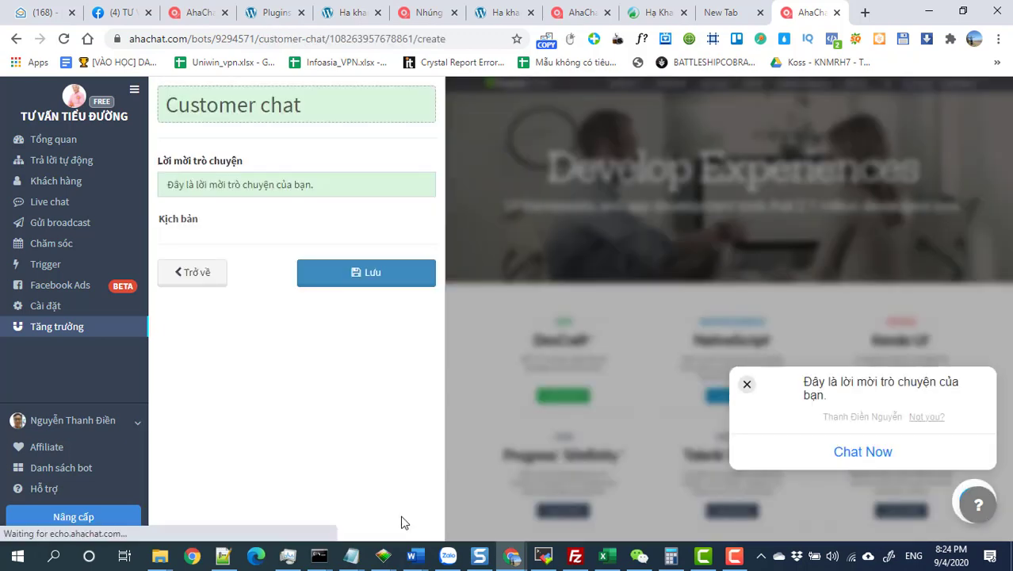
pyautogui.moveTo(316, 105); pyautogui.dragTo(159, 108)
pyautogui.write('Web')
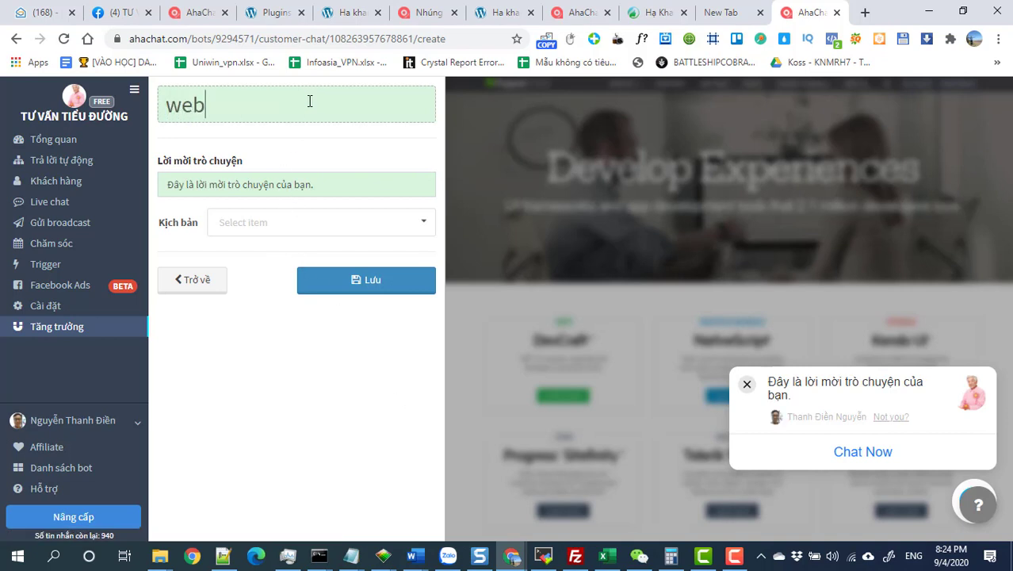
# Step: Set the customer chat's invitation text to "Chào bạn, bạn cần tư vấn gì"
pyautogui.click(314, 184)
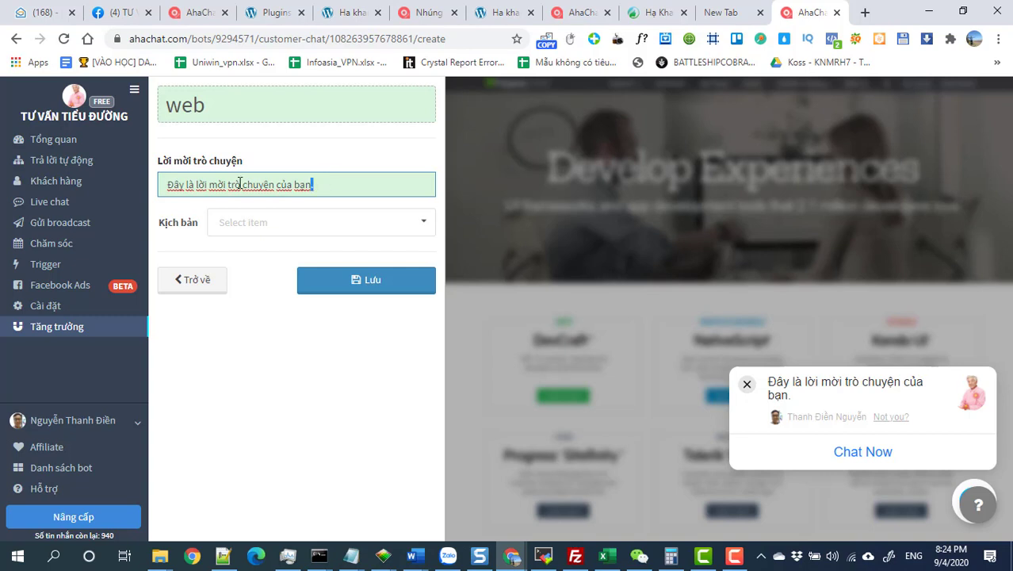
pyautogui.moveTo(315, 184); pyautogui.dragTo(118, 182)
pyautogui.press('BackSpace')
pyautogui.write('C')
pyautogui.write('hào bạn')
pyautogui.write(', ban')
pyautogui.write(' ca')
pyautogui.write('n tuw vaasn gif')
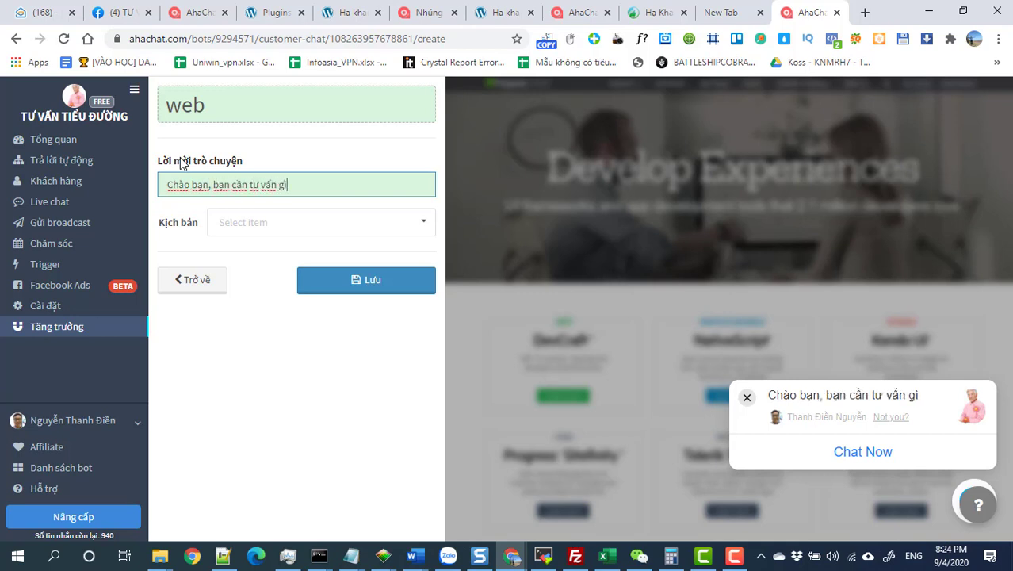
# Step: Assign Kịch bản chào mừng as the customer chat's script and save the growth tool
pyautogui.click(402, 229)
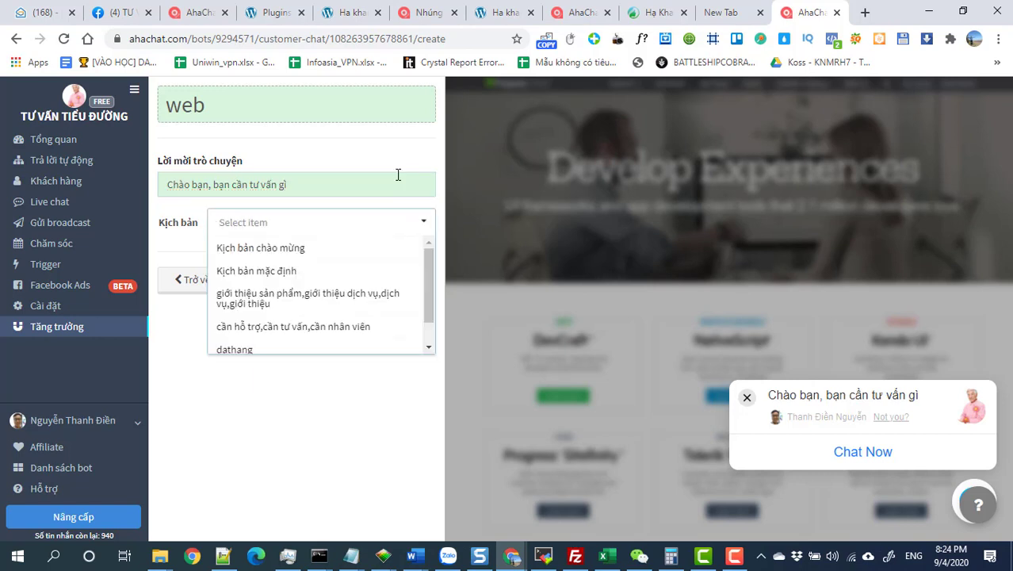
pyautogui.click(299, 251)
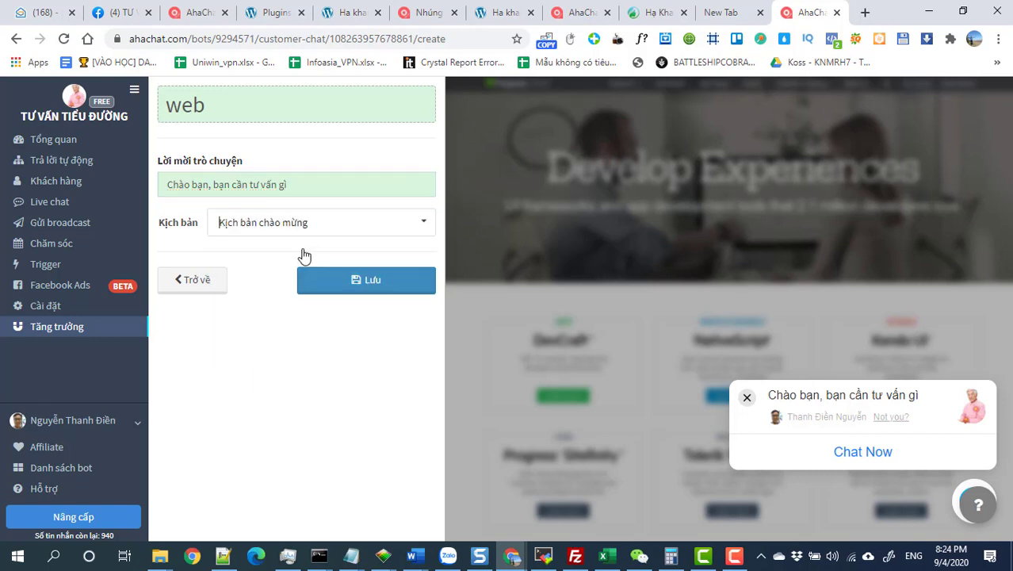
pyautogui.click(353, 280)
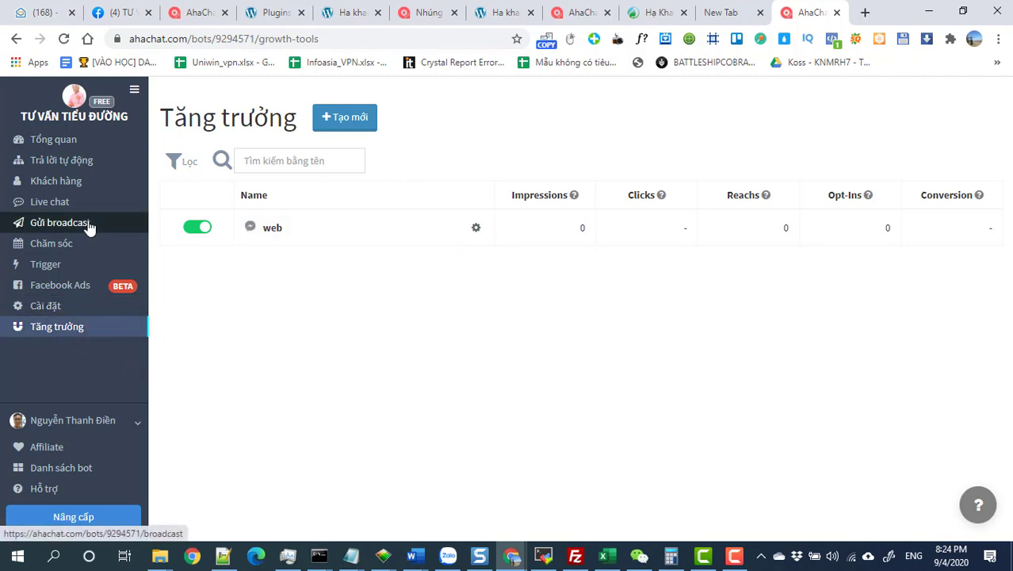
# Step: Open the bot's general settings and select the website domain field for the Messenger extension
pyautogui.click(48, 306)
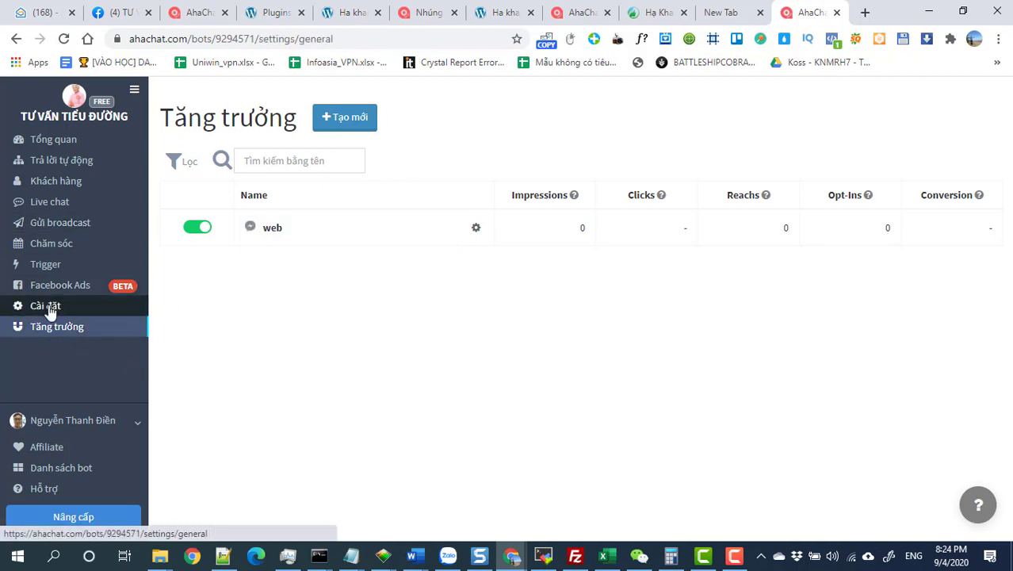
pyautogui.scroll(-2, 546, 358)
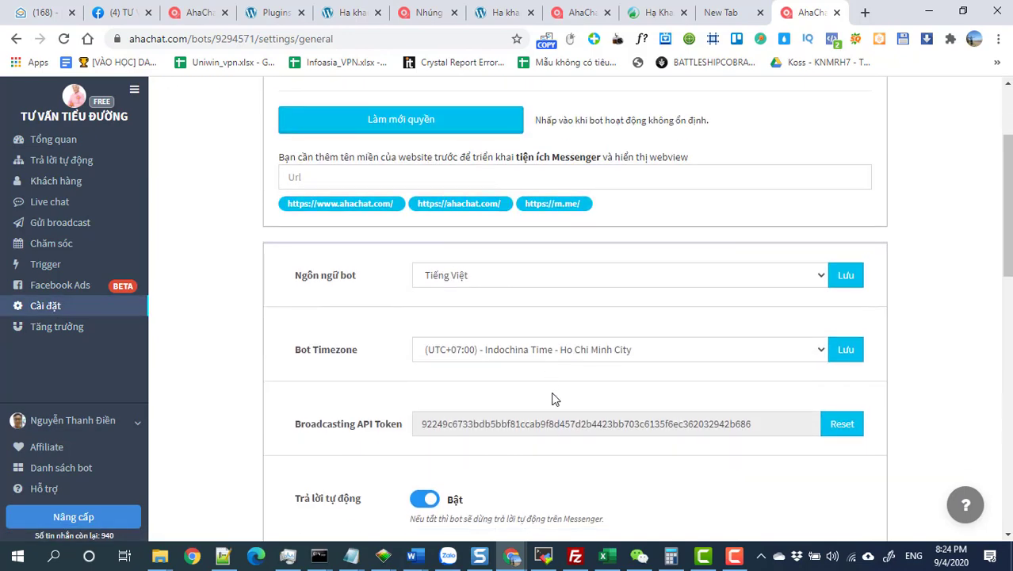
pyautogui.scroll(1, 546, 392)
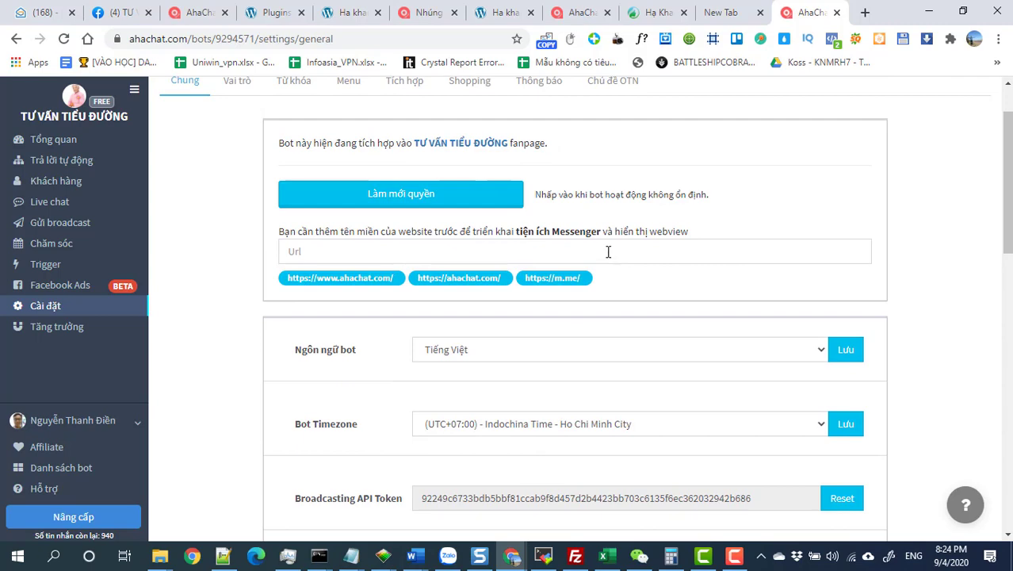
pyautogui.click(609, 254)
# Step: Open the website camha.thanhdientech.com in a new browser tab
pyautogui.click(865, 12)
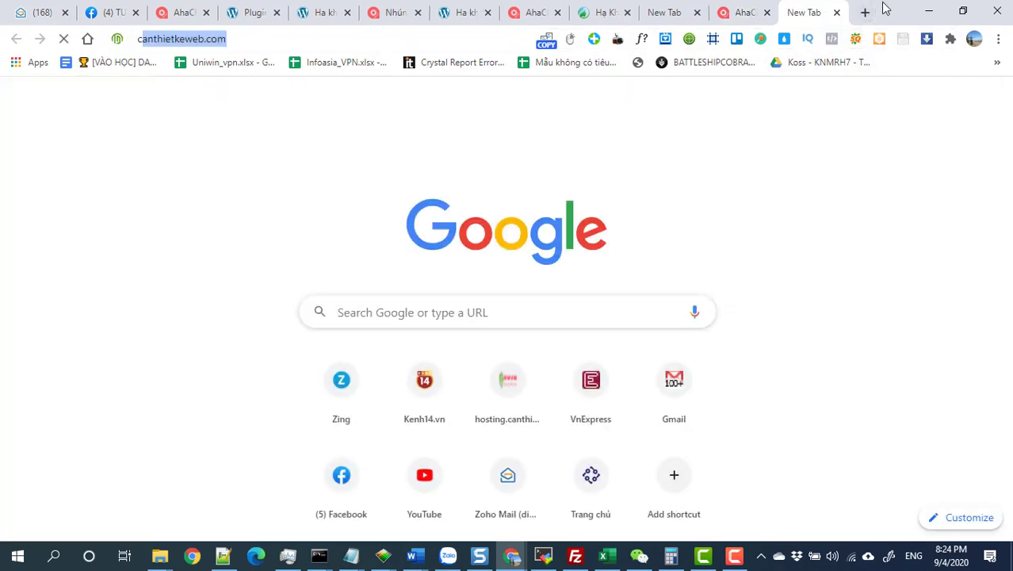
pyautogui.write('can')
pyautogui.press('BackSpace')
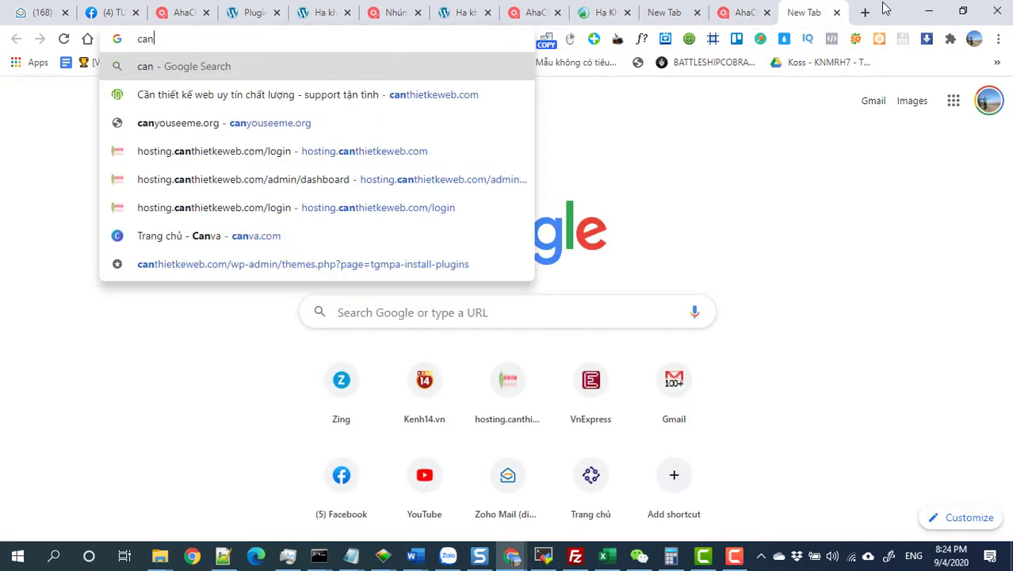
pyautogui.write('m')
pyautogui.press('BackSpace')
pyautogui.press('BackSpace')
pyautogui.write('m')
pyautogui.press('Return')
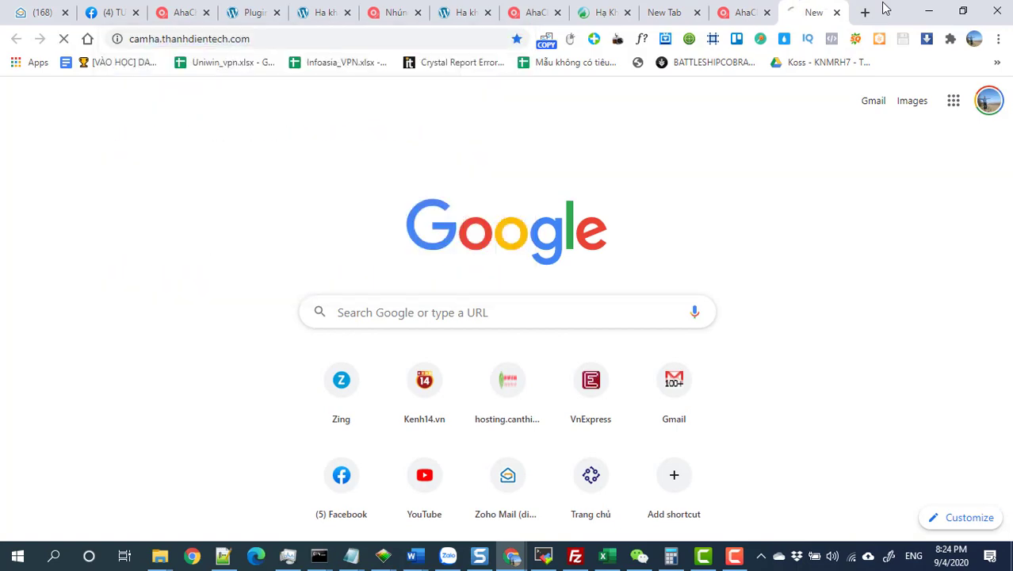
pyautogui.click(242, 46)
pyautogui.hotkey('ctrl', 'c')
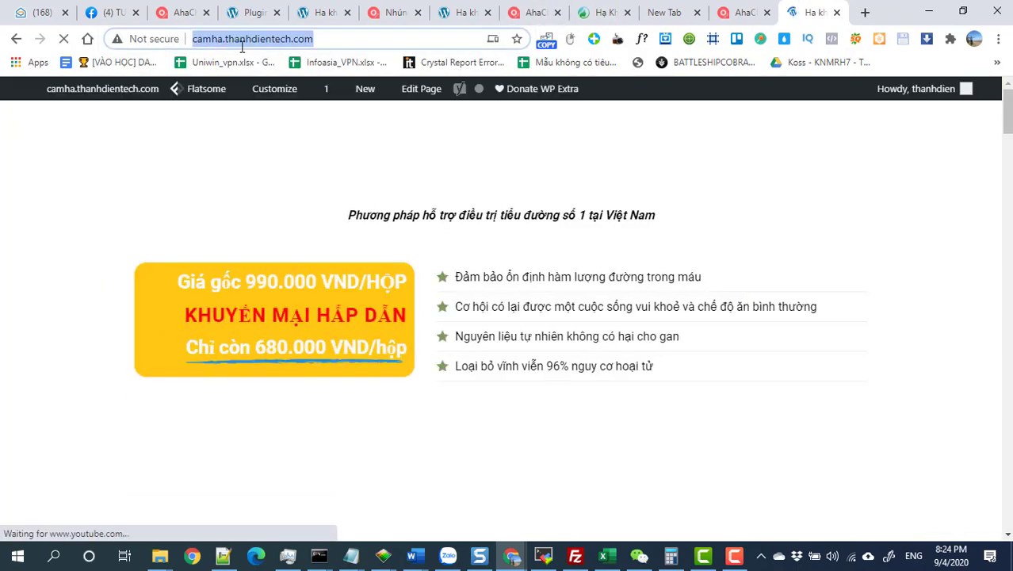
pyautogui.click(184, 13)
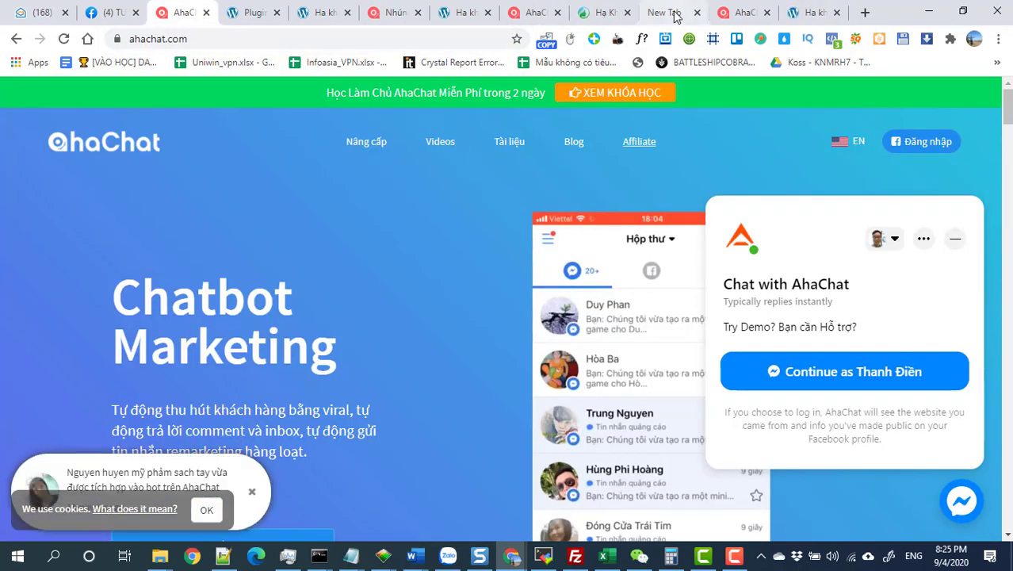
pyautogui.click(741, 12)
pyautogui.hotkey('ctrl', 'v')
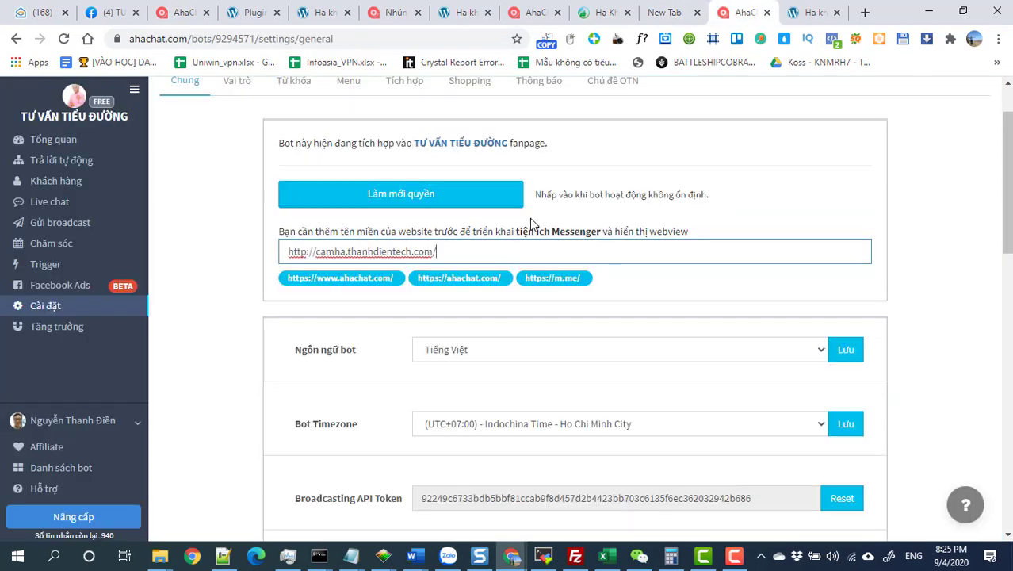
pyautogui.press('Return')
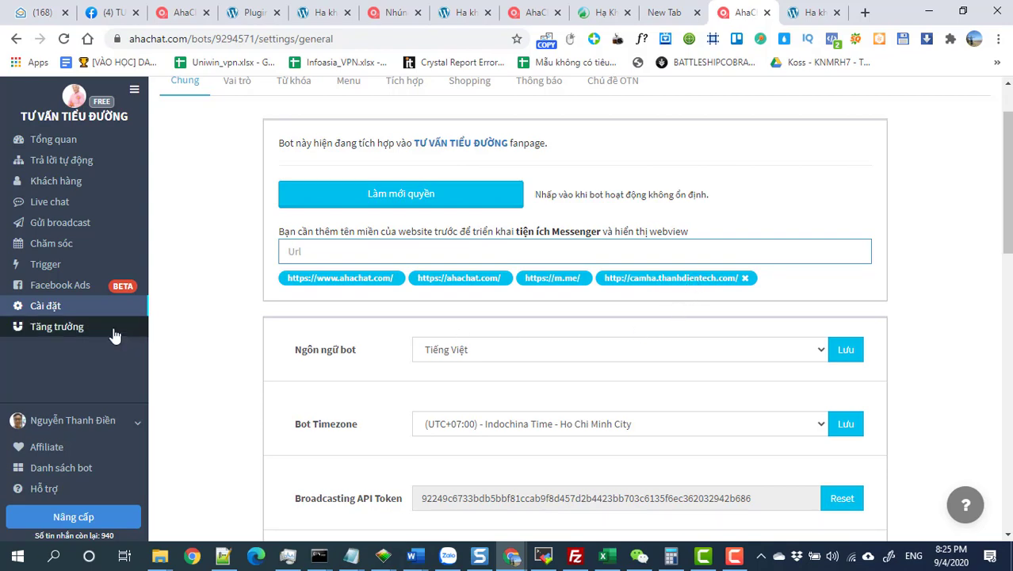
# Step: Review the remaining general settings of the bot, including the greeting and comment-hiding options
pyautogui.scroll(-1, 499, 361)
pyautogui.scroll(-5, 497, 358)
pyautogui.scroll(6, 497, 358)
pyautogui.scroll(-10, 761, 366)
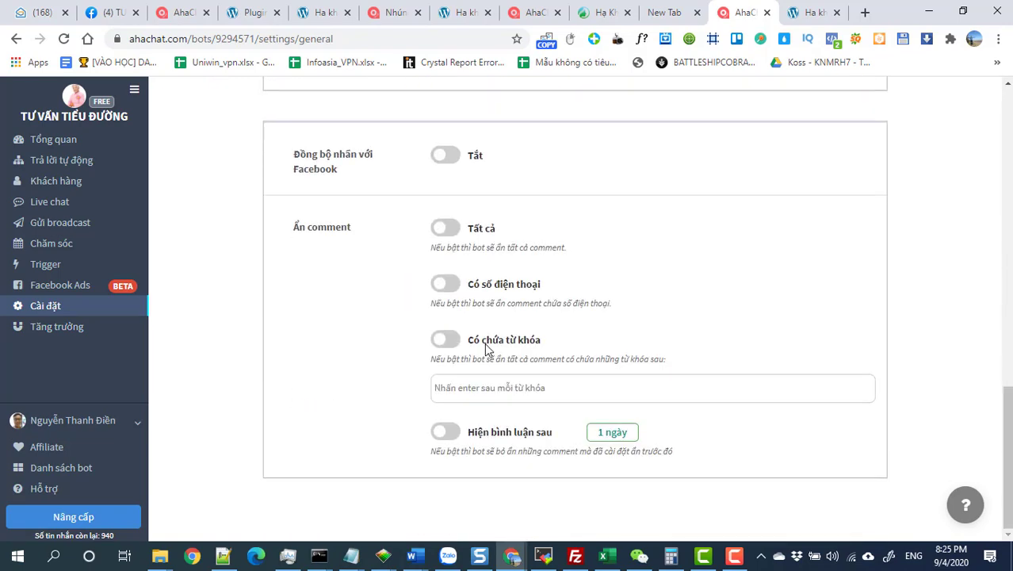
pyautogui.scroll(5, 464, 335)
pyautogui.scroll(-2, 461, 332)
pyautogui.scroll(7, 461, 333)
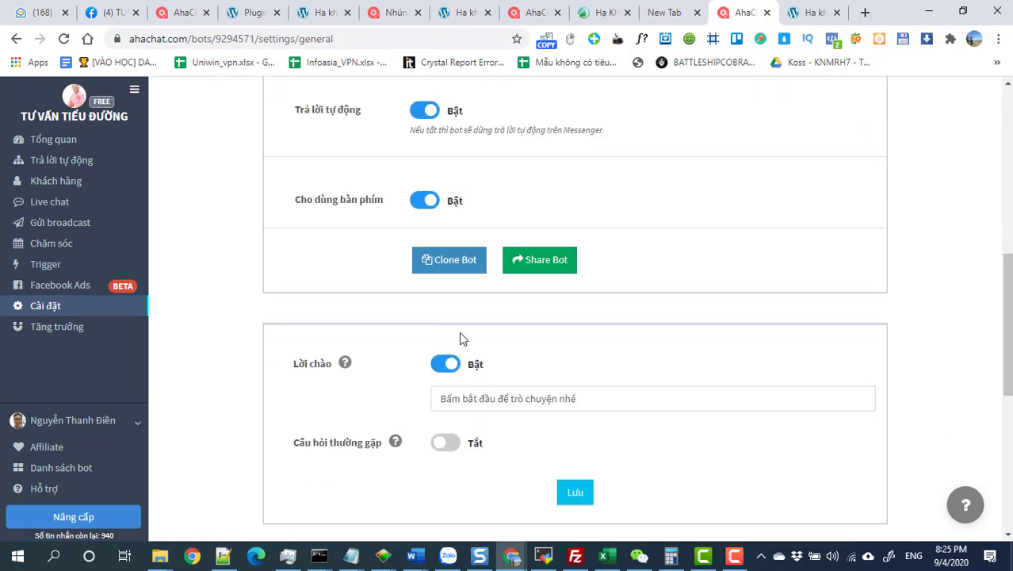
# Step: Delete the growth tool named web from the bot's Tăng trưởng list
pyautogui.click(67, 331)
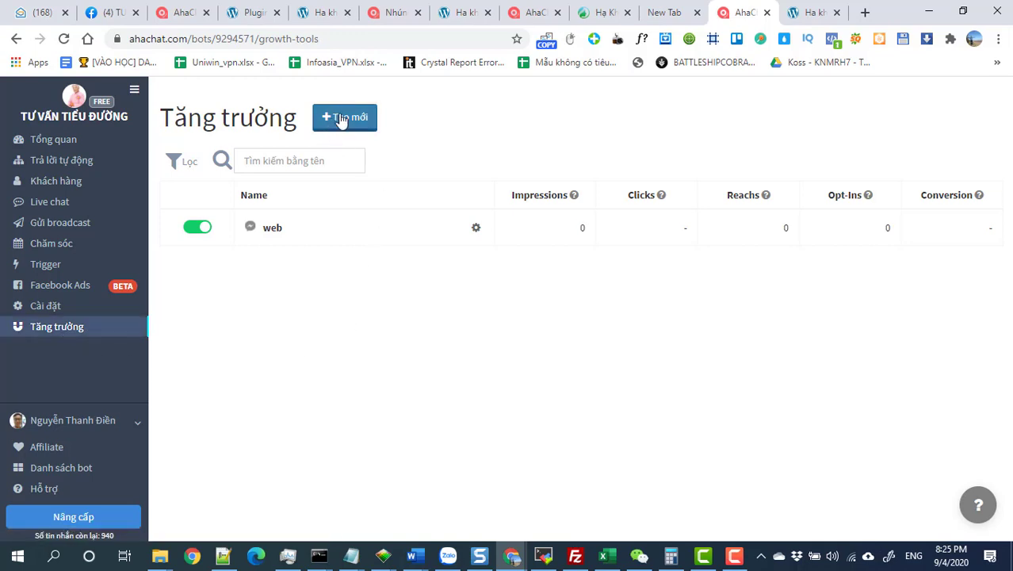
pyautogui.click(204, 231)
pyautogui.click(205, 230)
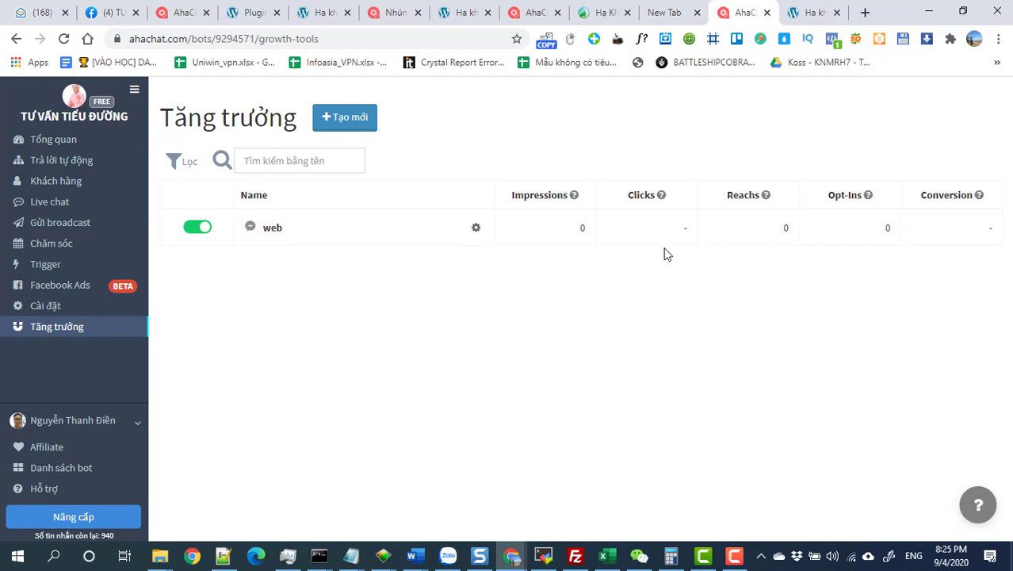
pyautogui.click(294, 233)
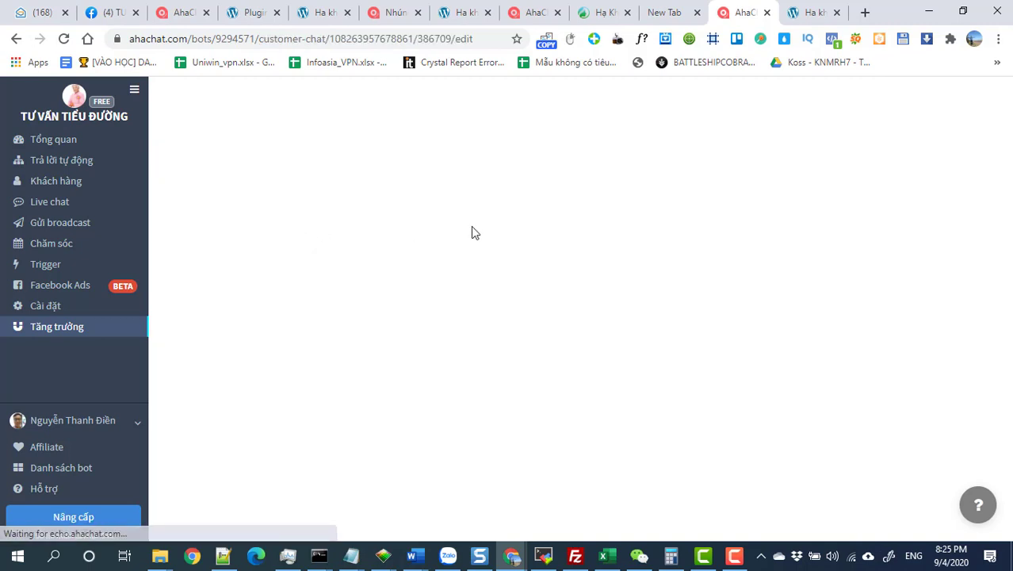
pyautogui.click(16, 38)
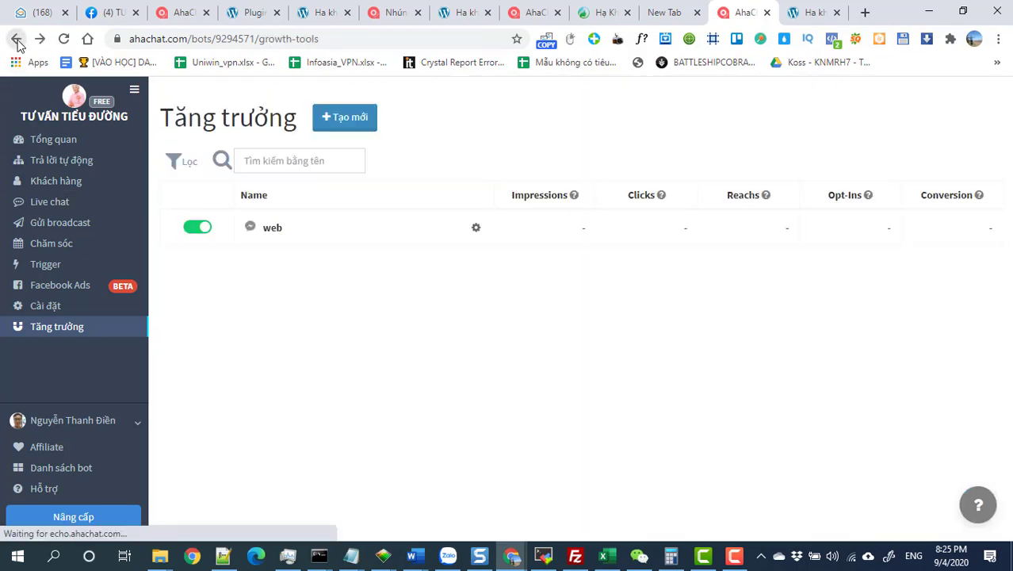
pyautogui.click(475, 230)
pyautogui.click(420, 294)
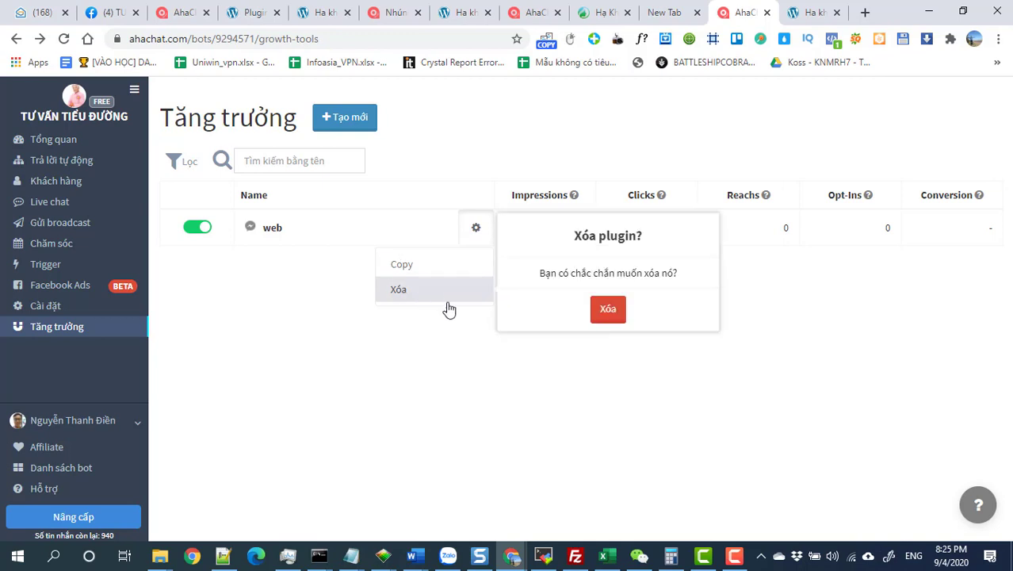
pyautogui.click(600, 310)
# Step: Start creating a new Customer chat growth tool
pyautogui.click(331, 126)
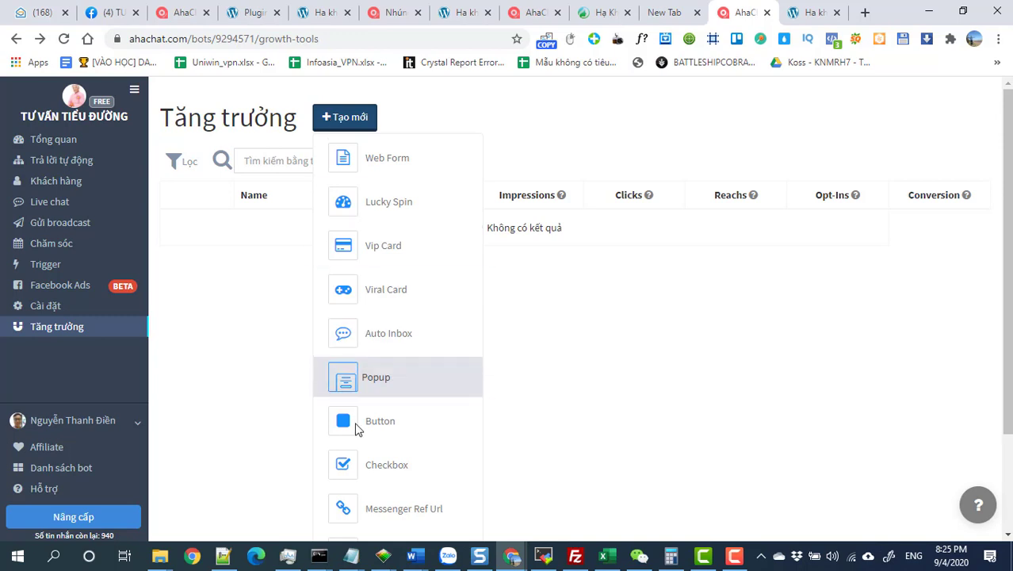
pyautogui.scroll(-3, 373, 444)
pyautogui.click(398, 512)
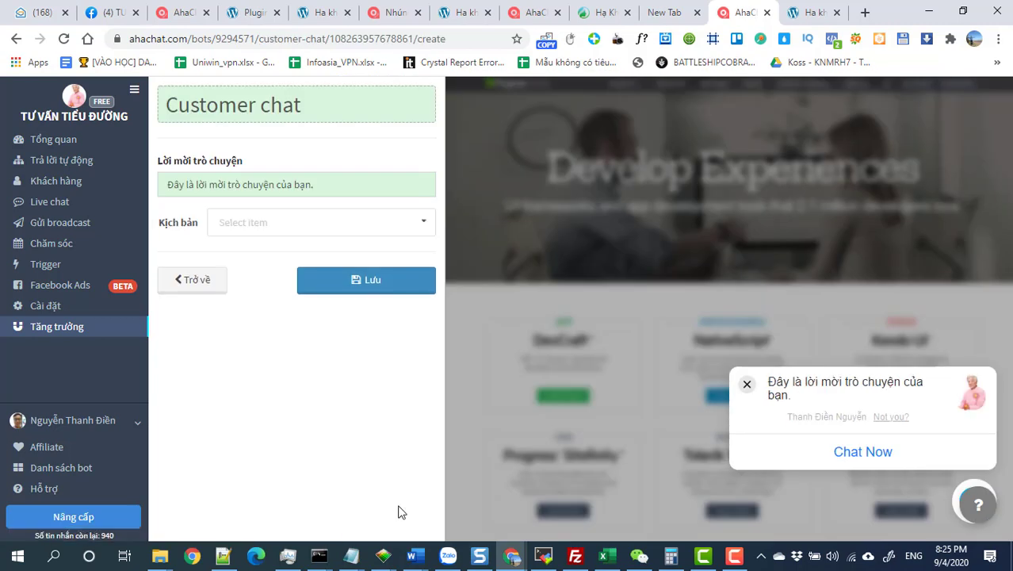
# Step: Set the customer chat's invitation text to "Chào bạn, Bạn cần tư vấn gì vui long liên hệ"
pyautogui.moveTo(789, 396)
pyautogui.mouseDown()
pyautogui.moveTo(766, 379)
pyautogui.moveTo(780, 384)
pyautogui.mouseUp()
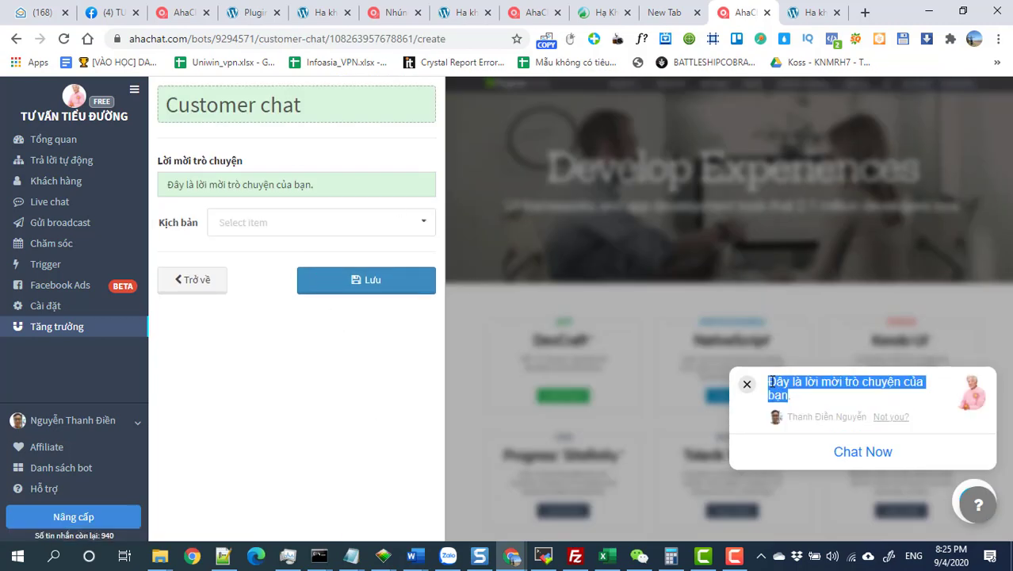
pyautogui.moveTo(320, 183); pyautogui.dragTo(47, 202)
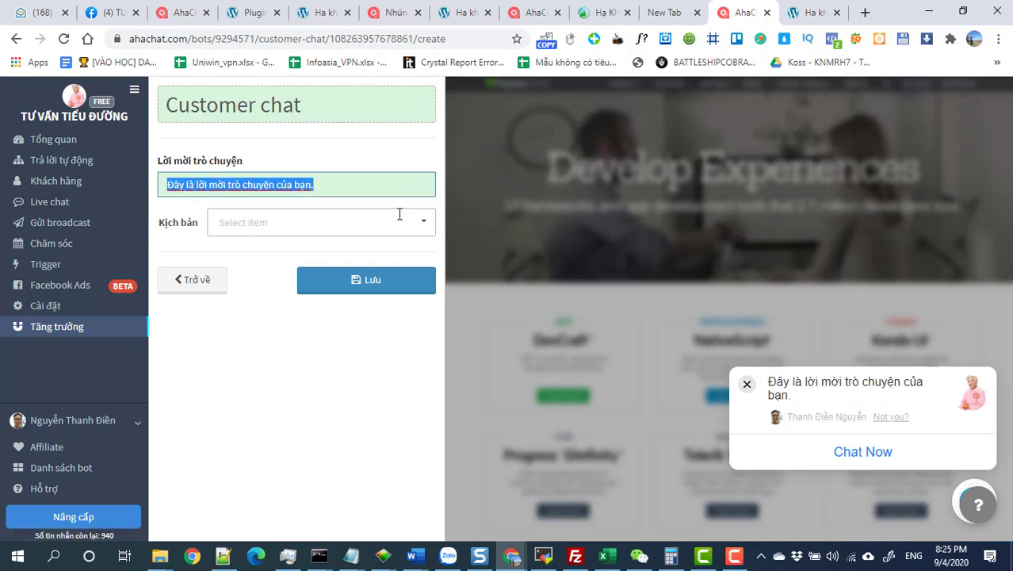
pyautogui.write('Cha')
pyautogui.write('o bạn')
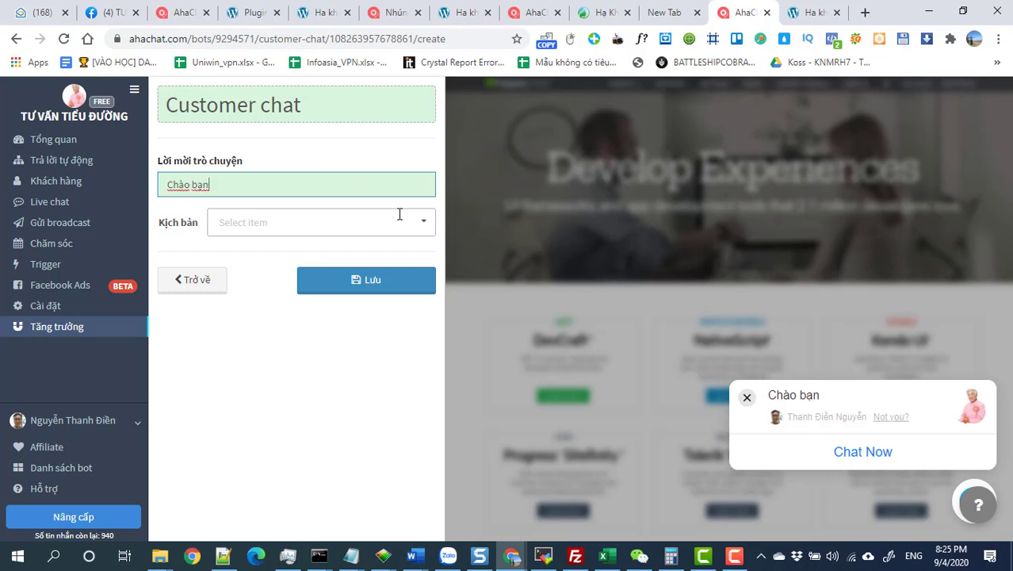
pyautogui.write(', BẠN')
pyautogui.write(' cần tu')
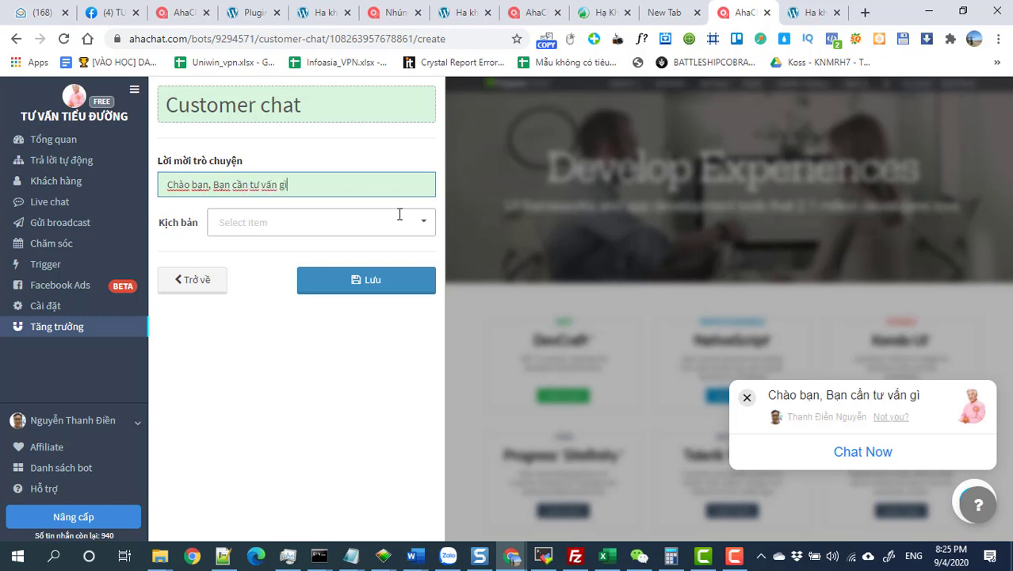
pyautogui.write('long liên hệ')
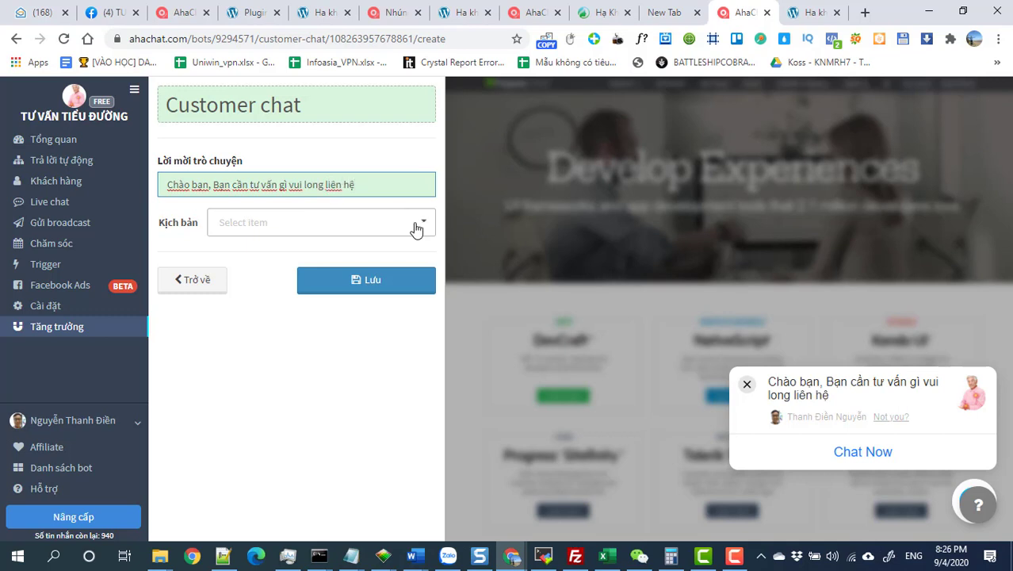
# Step: Choose Kịch bản chào mừng as the new customer chat's script and save it
pyautogui.click(418, 226)
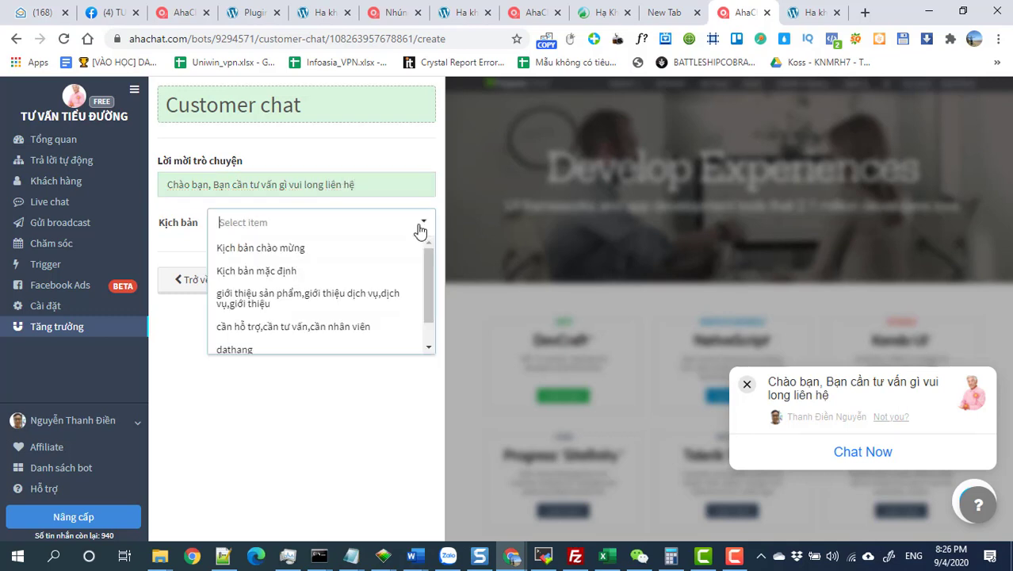
pyautogui.click(255, 250)
pyautogui.click(299, 284)
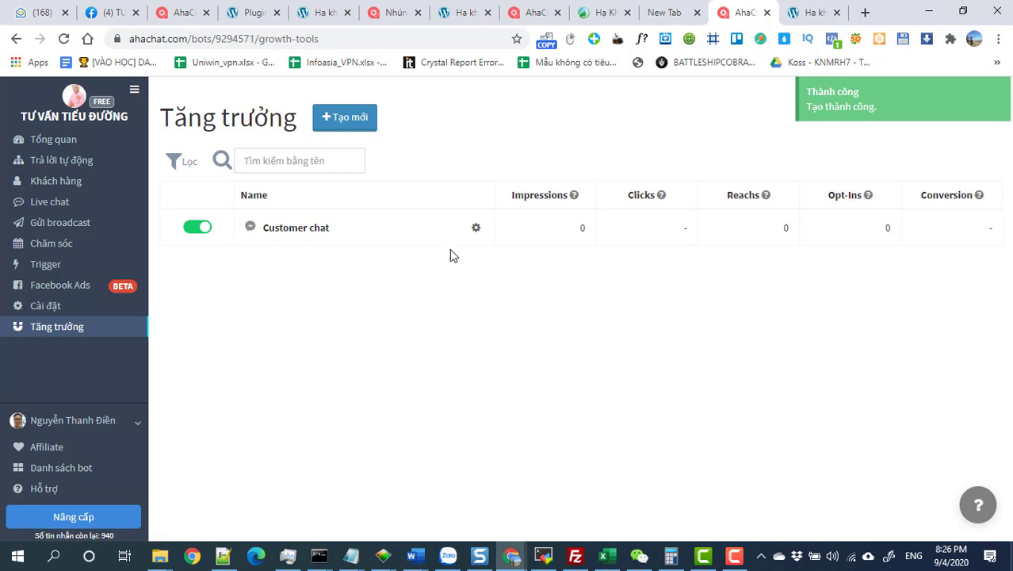
# Step: Open the saved Customer chat growth tool and copy its embed code
pyautogui.click(475, 229)
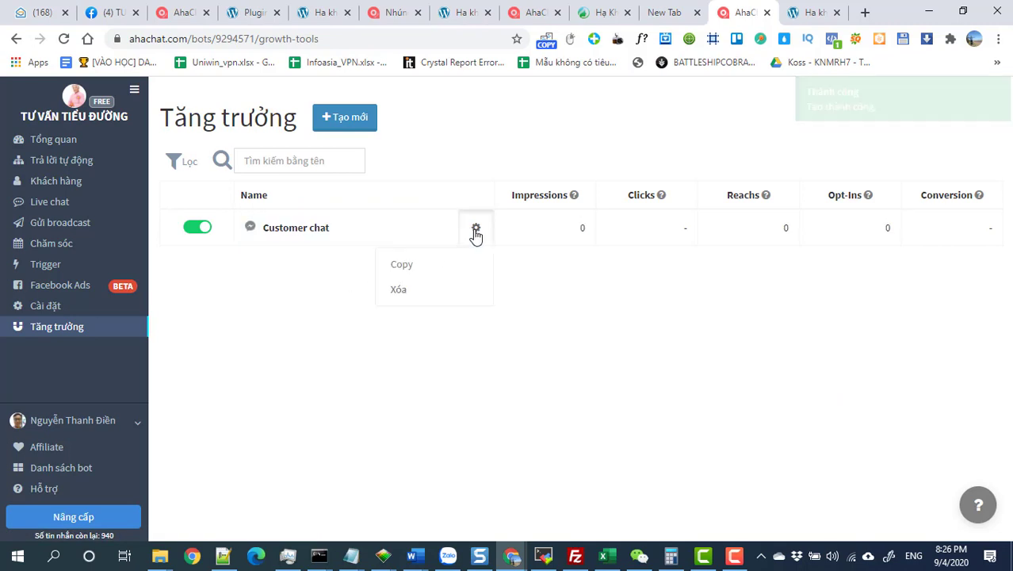
pyautogui.click(310, 236)
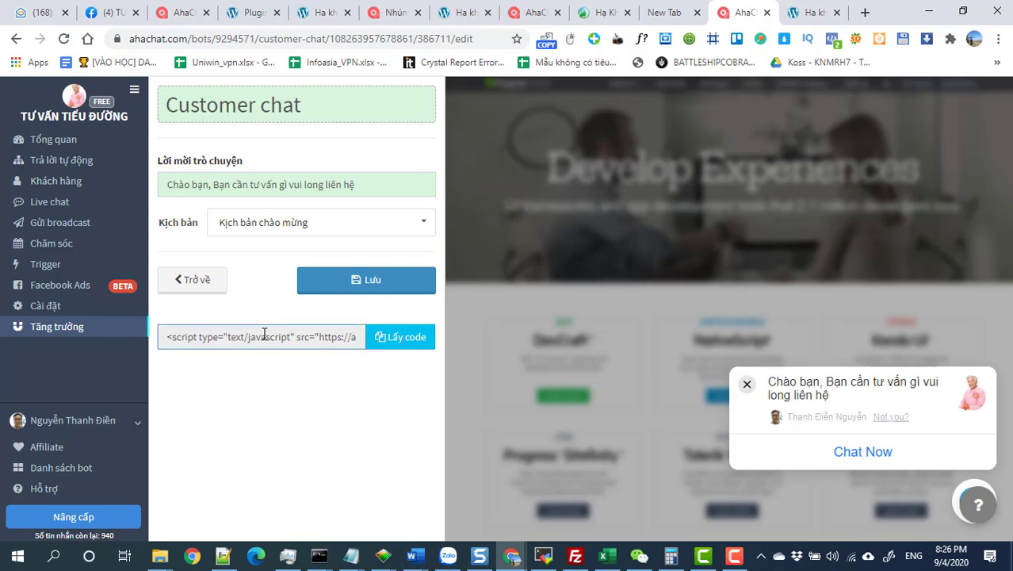
pyautogui.click(400, 337)
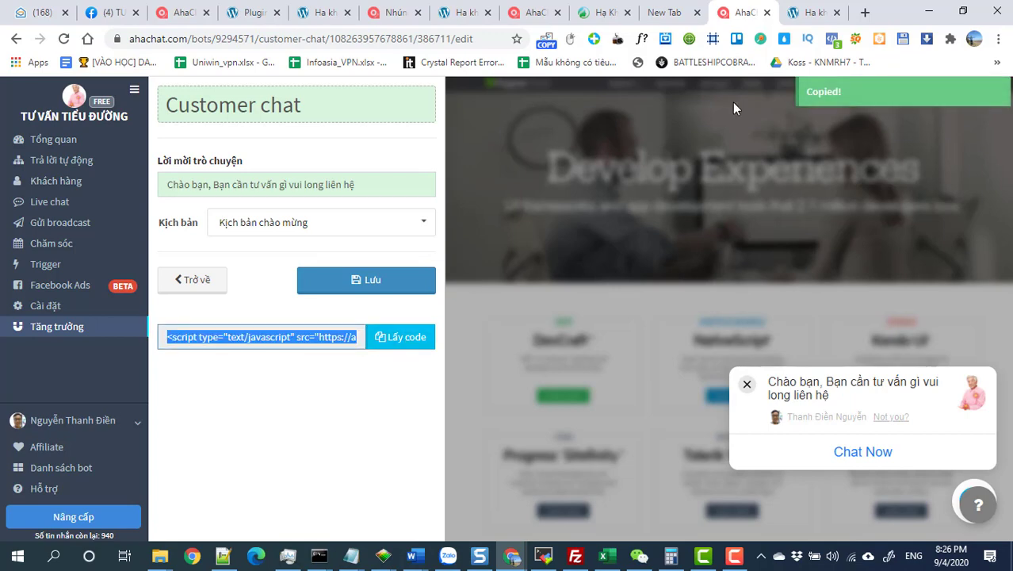
# Step: Open the WordPress admin dashboard at camha.thanhdientech.com/wp-admin in a new browser tab
pyautogui.click(867, 12)
pyautogui.write('camha.thanhdientech.com')
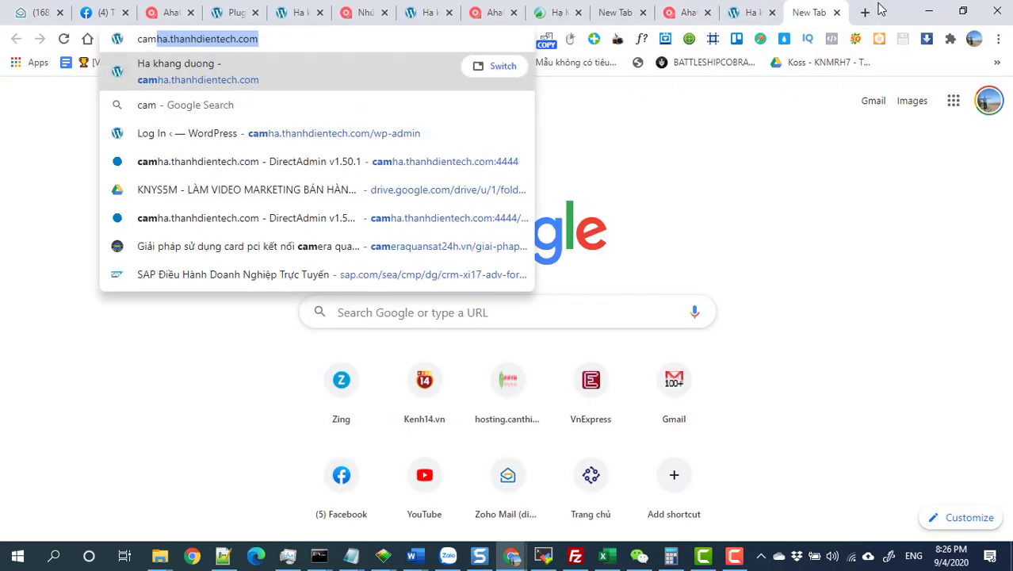
pyautogui.press('End')
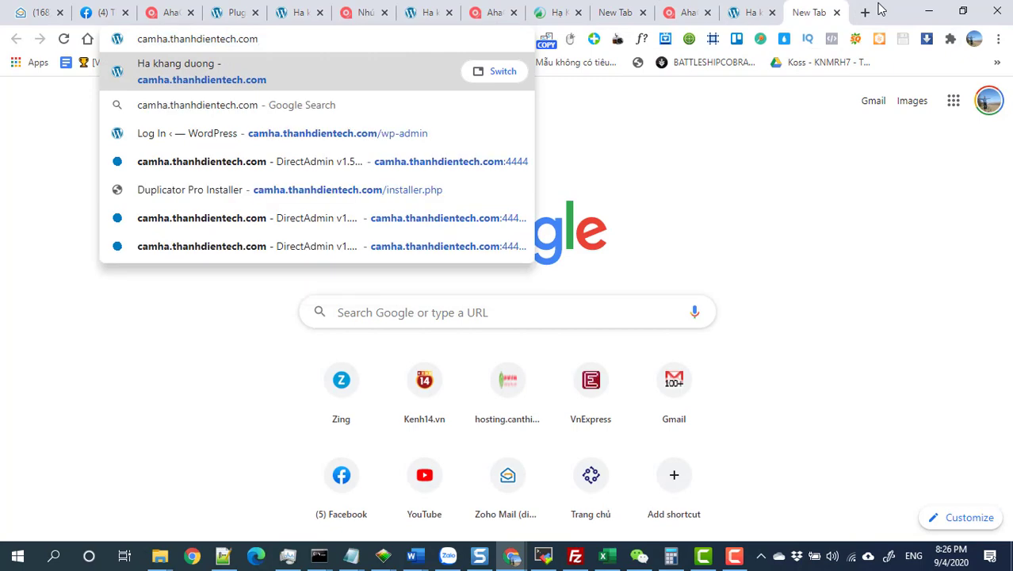
pyautogui.press('Down')
pyautogui.press('Down')
pyautogui.press('Return')
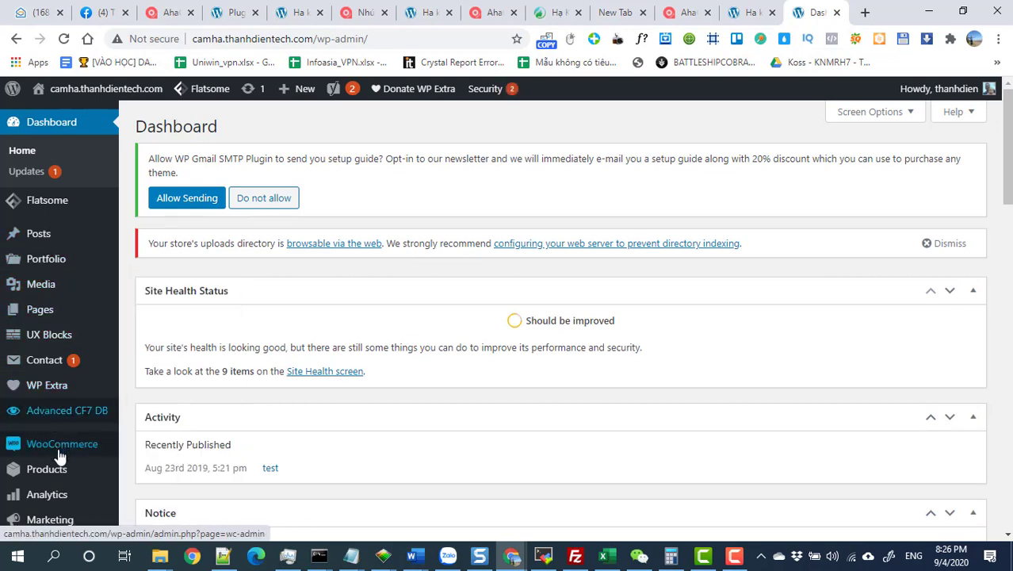
# Step: Replace the bottom body script in Flatsome's advanced global settings with the copied customer chat code and save all changes
pyautogui.moveTo(32, 200)
pyautogui.click(151, 307)
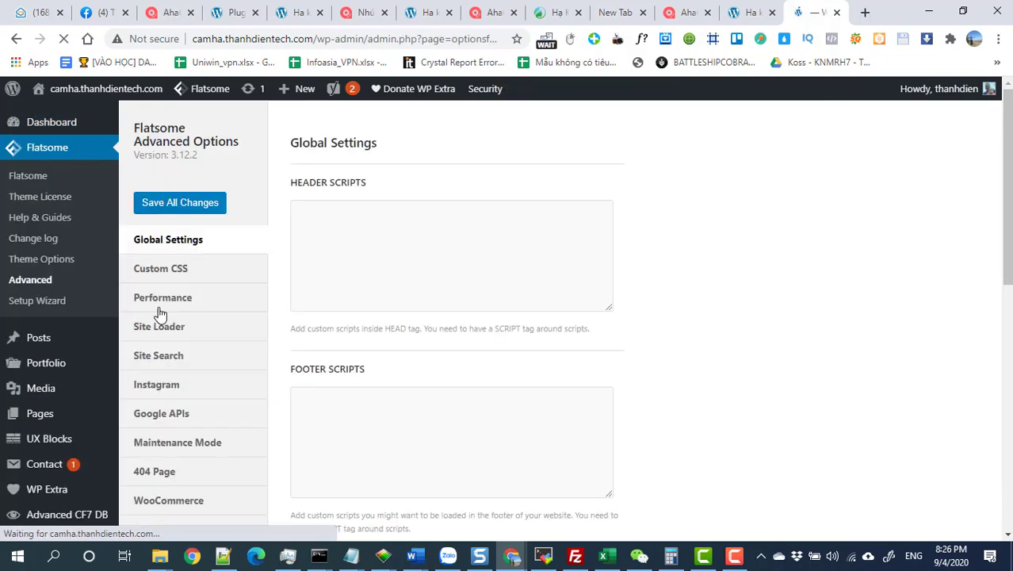
pyautogui.scroll(-7, 355, 360)
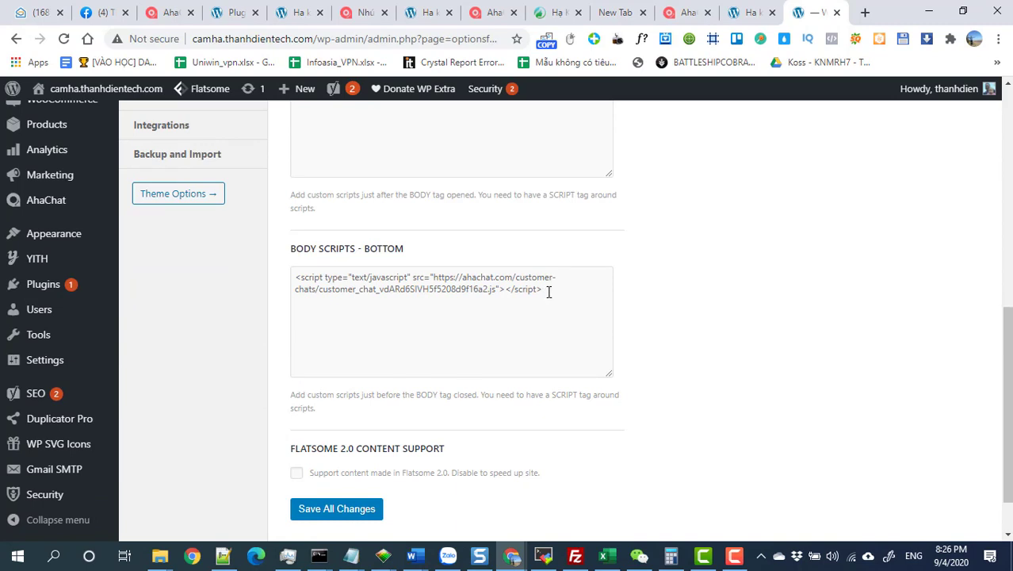
pyautogui.moveTo(549, 290); pyautogui.dragTo(286, 277)
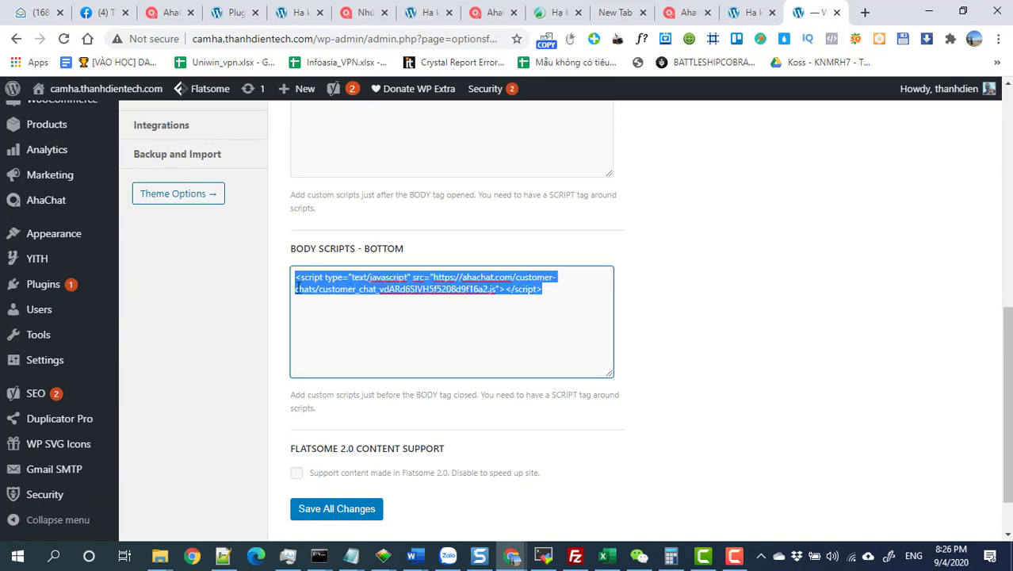
pyautogui.press('BackSpace')
pyautogui.hotkey('ctrl', 'v')
pyautogui.scroll(-2, 554, 389)
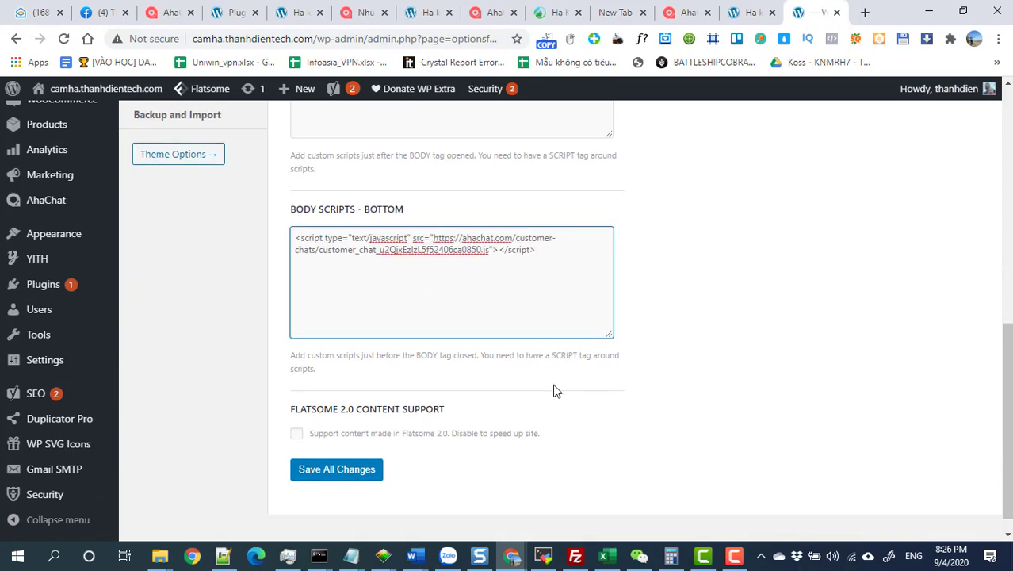
pyautogui.click(343, 458)
pyautogui.click(343, 449)
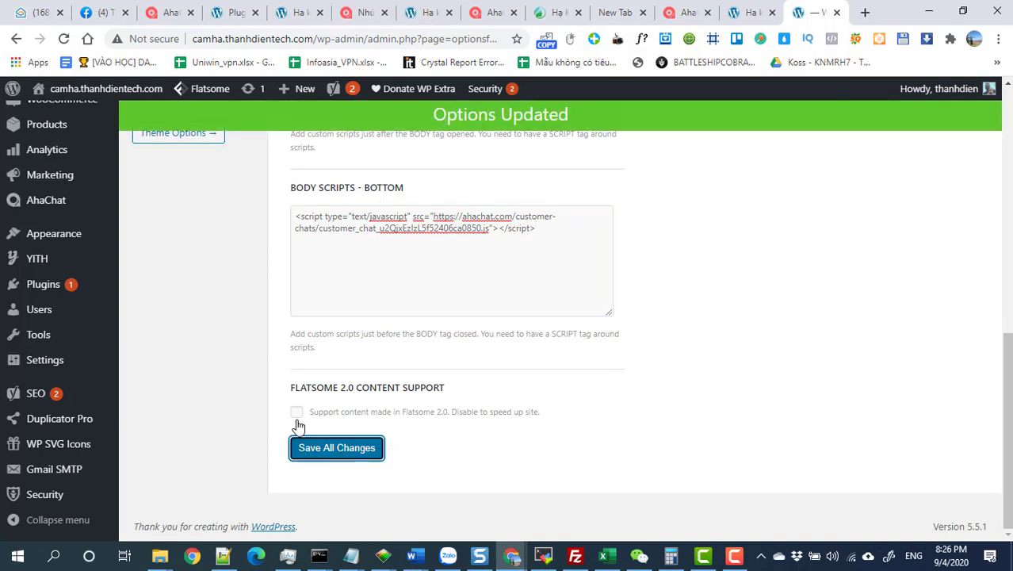
# Step: Open the website's front page in a new tab and look through it to check the embedded Messenger chat
pyautogui.moveTo(318, 40); pyautogui.dragTo(151, 45)
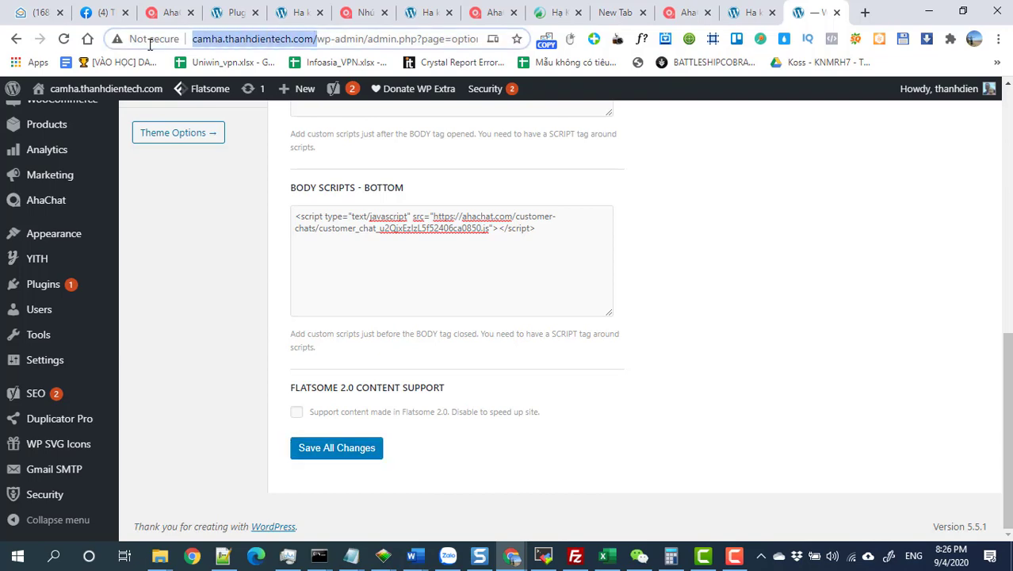
pyautogui.click(212, 204)
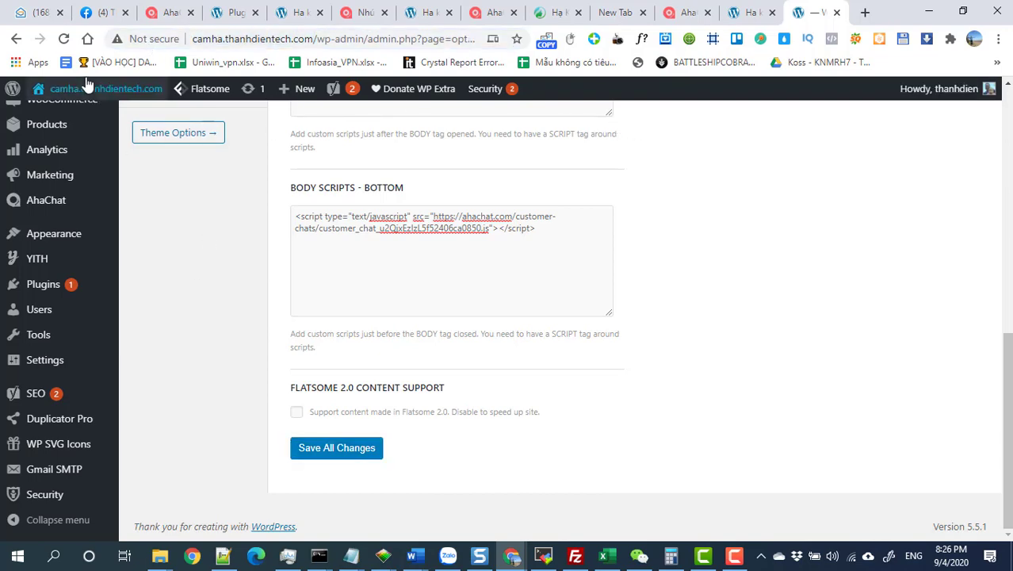
pyautogui.moveTo(84, 92)
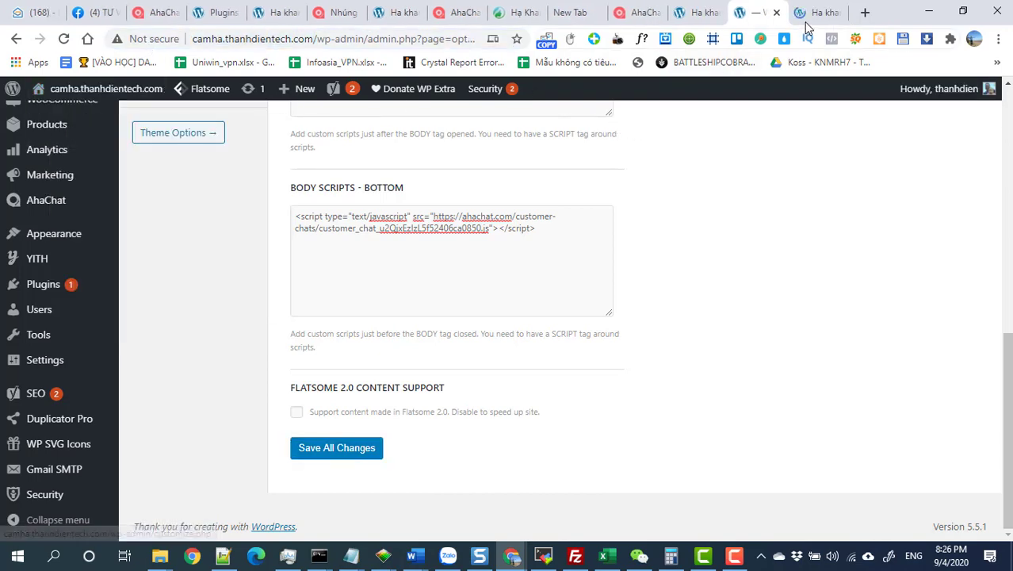
pyautogui.click(815, 13)
pyautogui.scroll(-10, 730, 253)
pyautogui.scroll(-10, 730, 262)
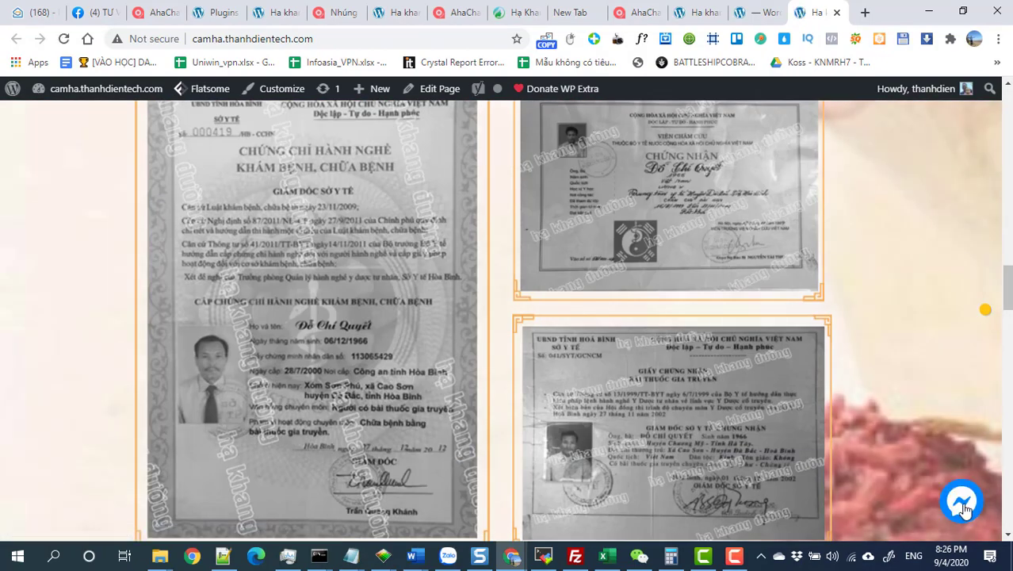
# Step: Open the website's Messenger chat, reload the page, and continue the TƯ VẤN TIỂU ĐƯỜNG chat under the signed-in Facebook account
pyautogui.click(961, 502)
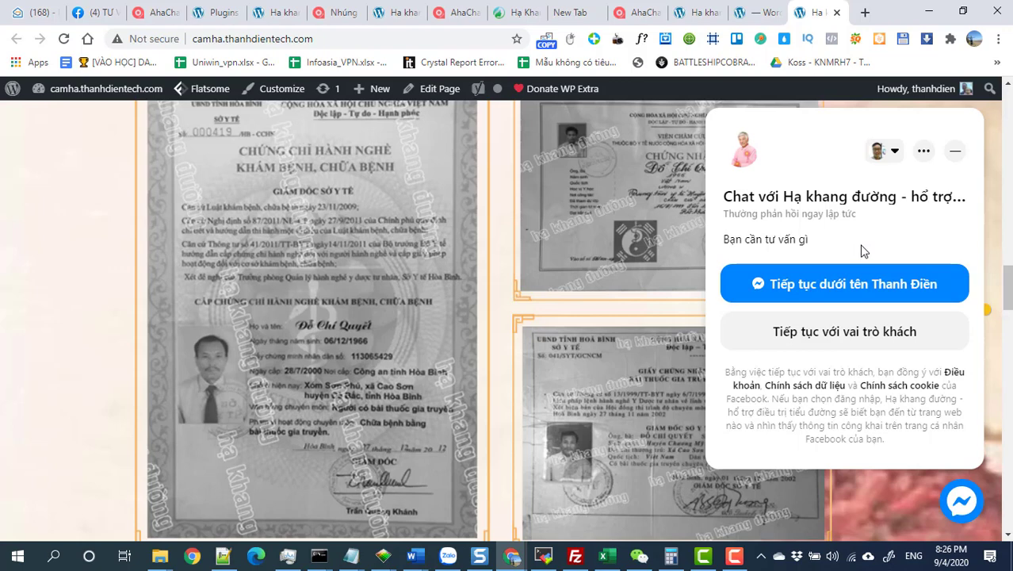
pyautogui.click(65, 40)
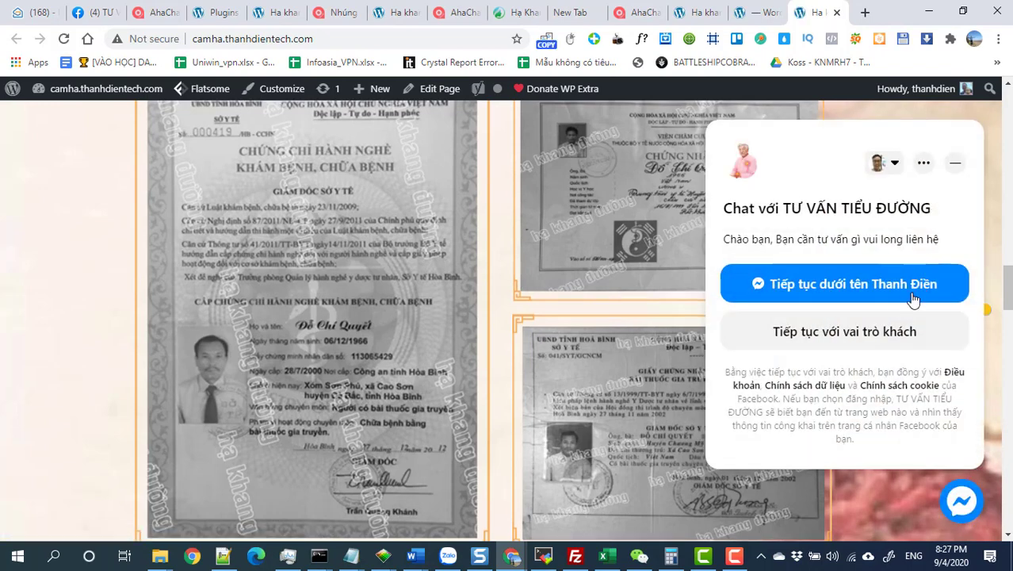
pyautogui.click(885, 290)
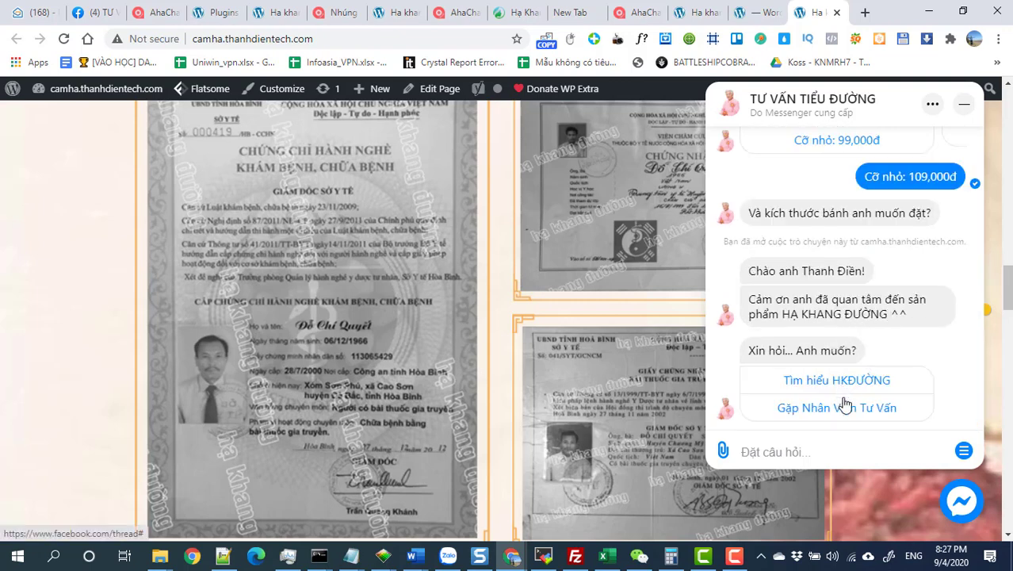
# Step: Test the bot's introduction flow by answering Tìm hiểu HKĐƯỜNG, Facebook, NHÀ THUỐC and Chưa dùng
pyautogui.click(853, 382)
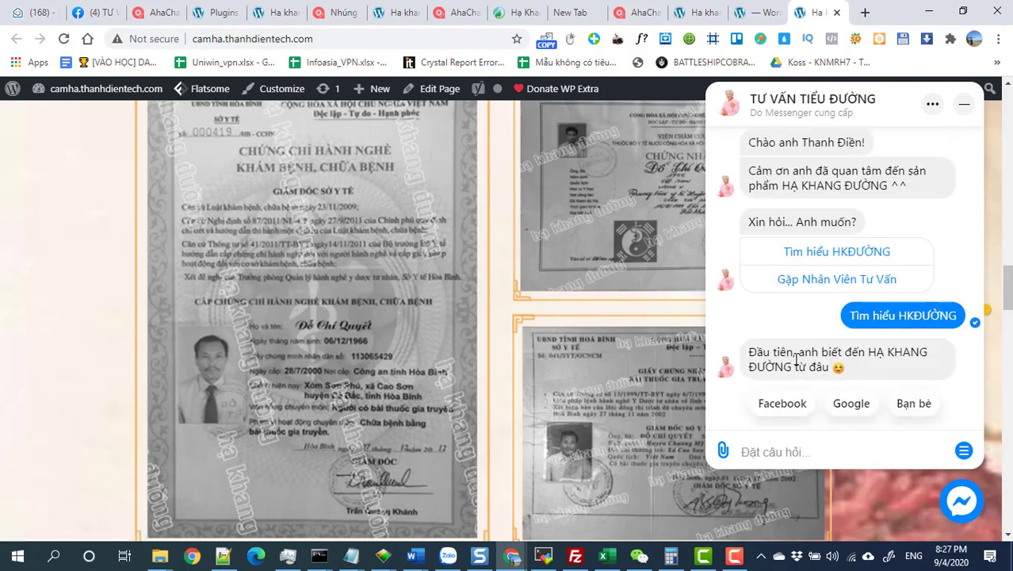
pyautogui.click(789, 404)
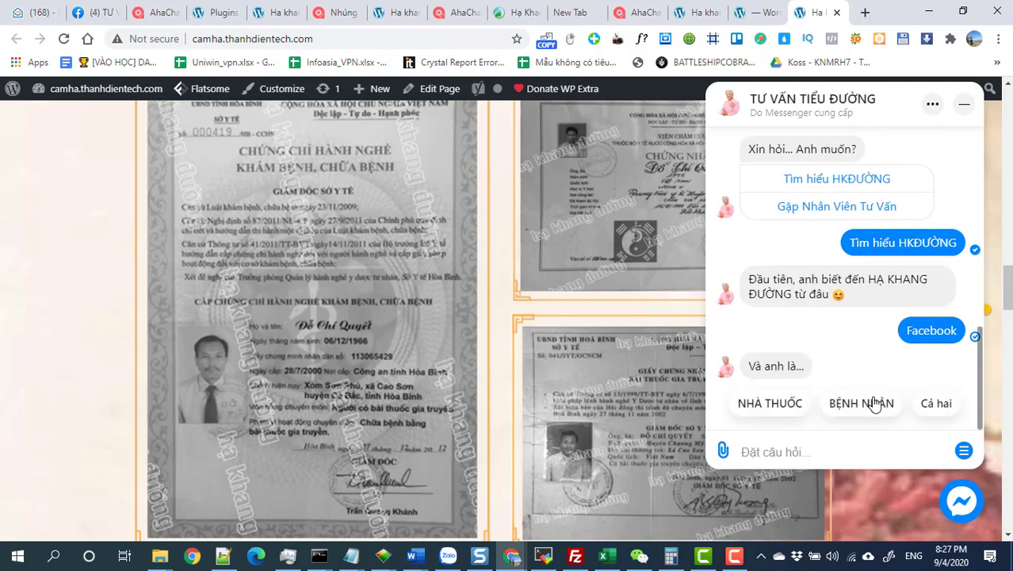
pyautogui.click(769, 406)
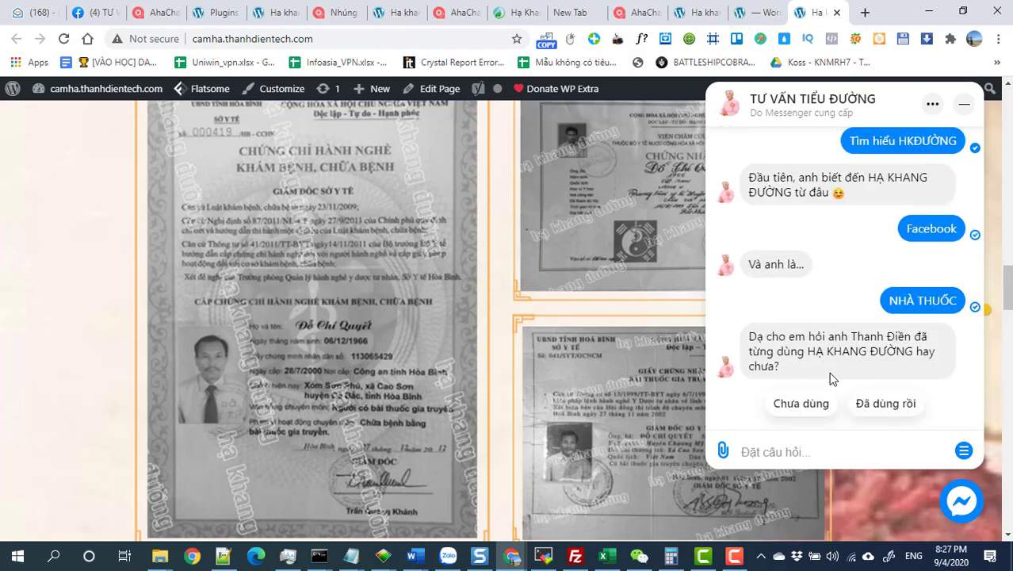
pyautogui.click(801, 408)
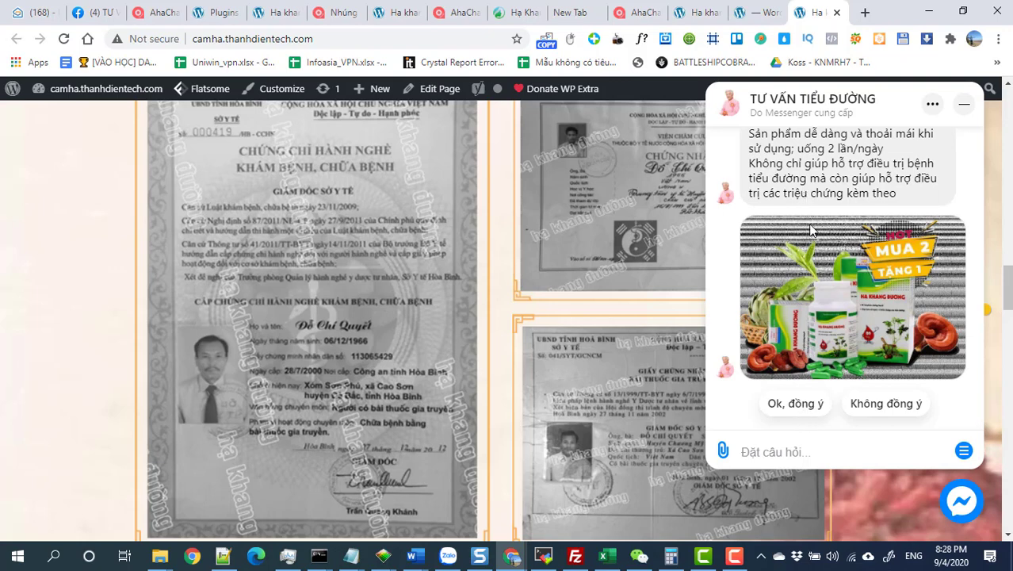
# Step: Accept the bot's offer with "Ok, đồng ý" and "Ok tôi sẽ thử", and order 4 boxes
pyautogui.click(783, 404)
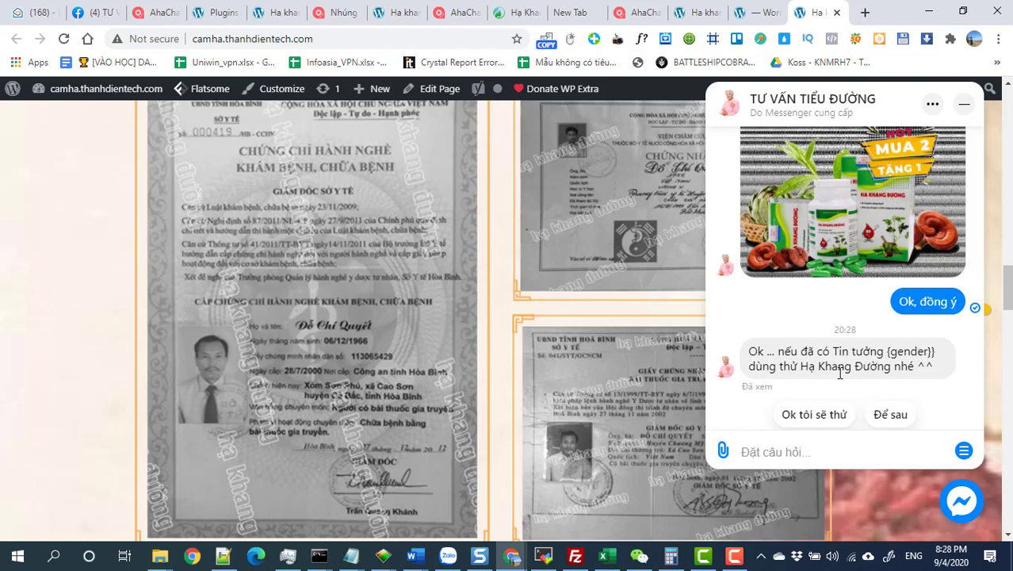
pyautogui.click(832, 415)
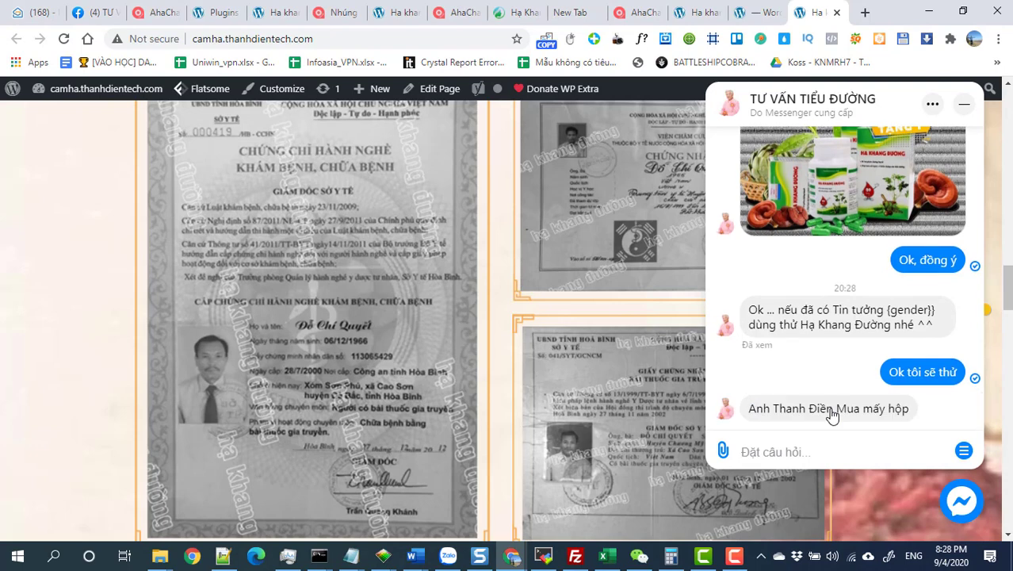
pyautogui.write('4')
pyautogui.press('Return')
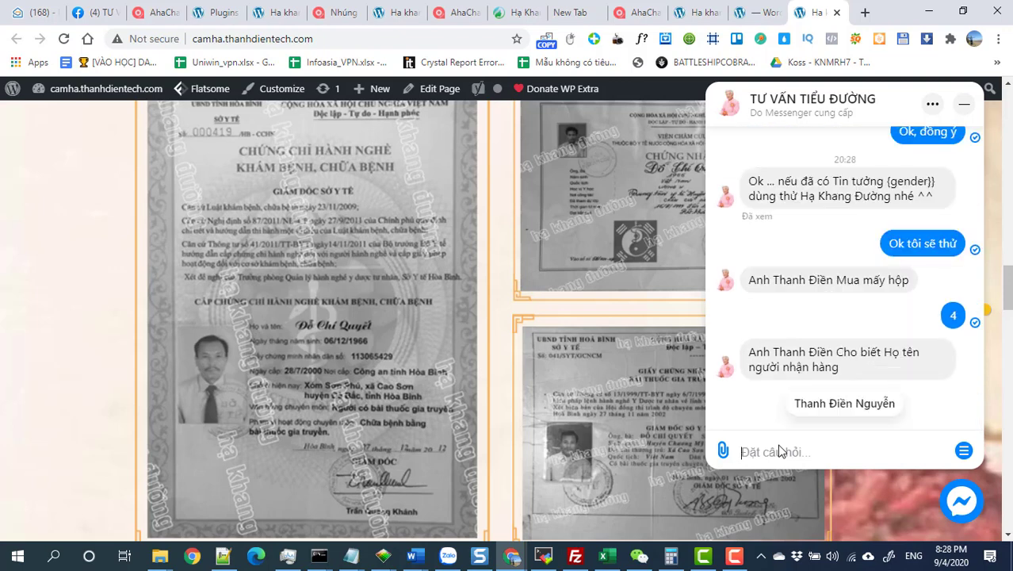
# Step: Send the suggested recipient name and phone number in the chat, and submit a dummy text as the delivery address
pyautogui.click(843, 407)
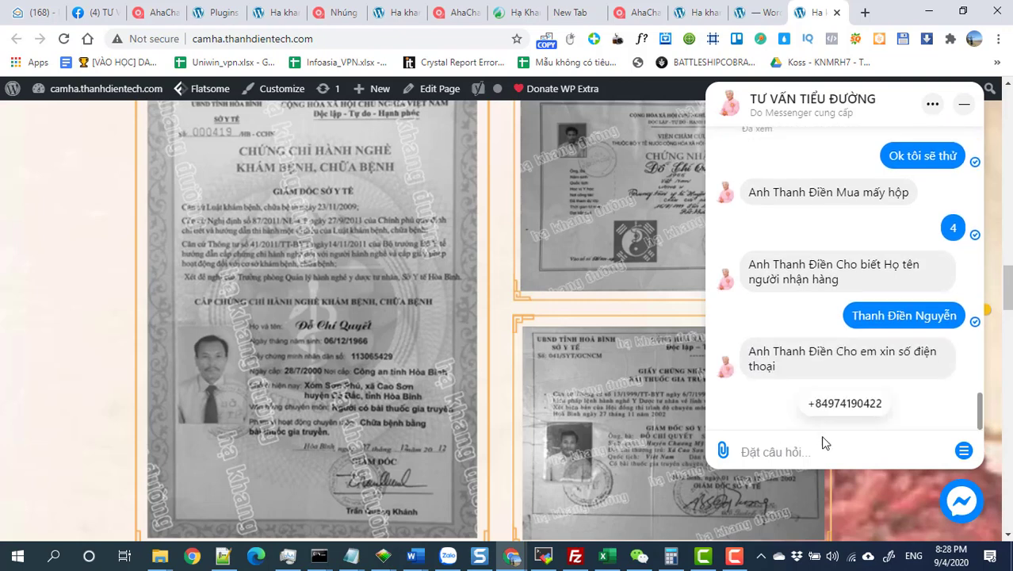
pyautogui.click(829, 405)
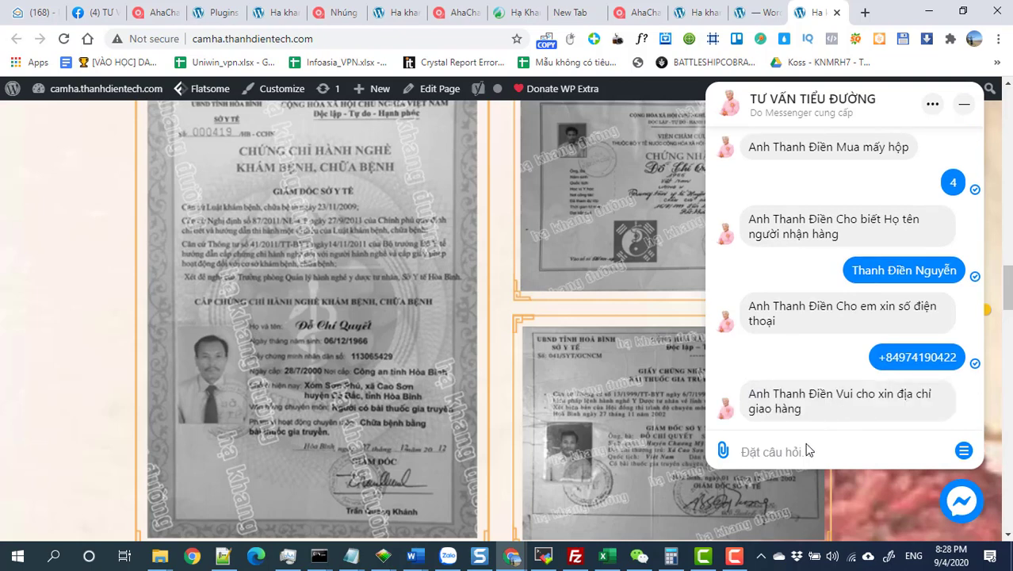
pyautogui.write('sadas safas')
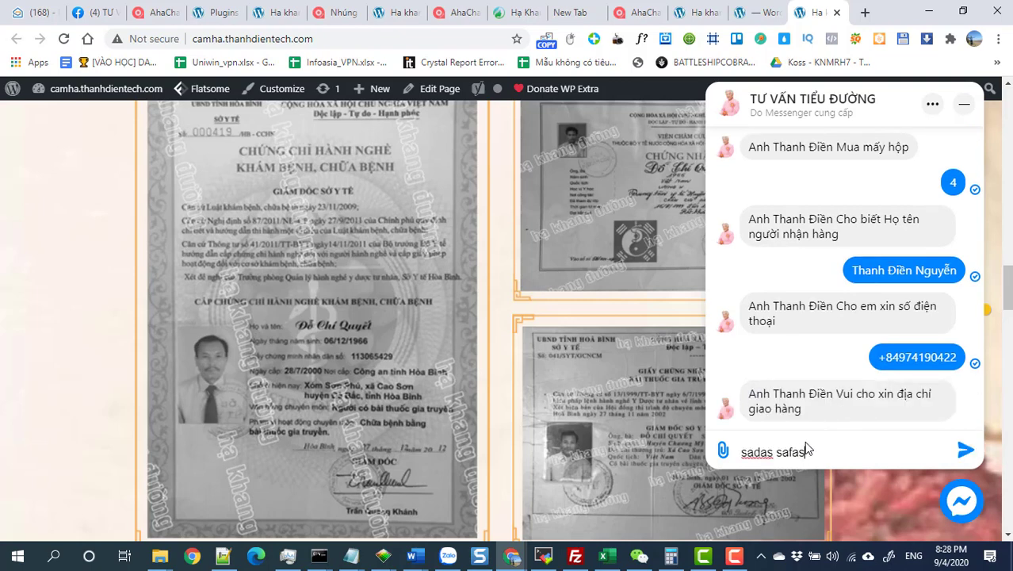
pyautogui.press('Return')
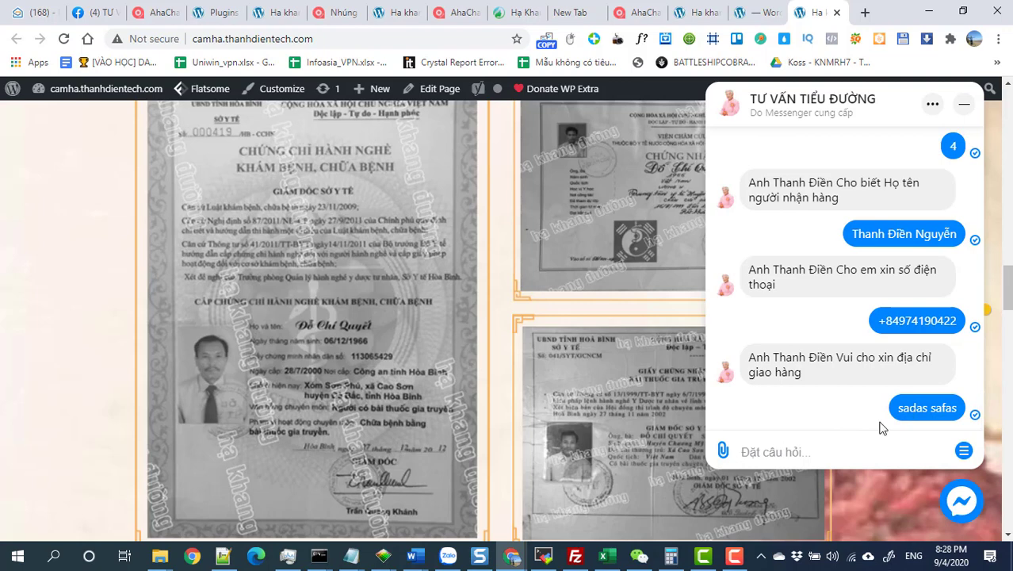
# Step: In the AhaChat tab, look through the product introduction script and open the dathang script for editing
pyautogui.click(640, 12)
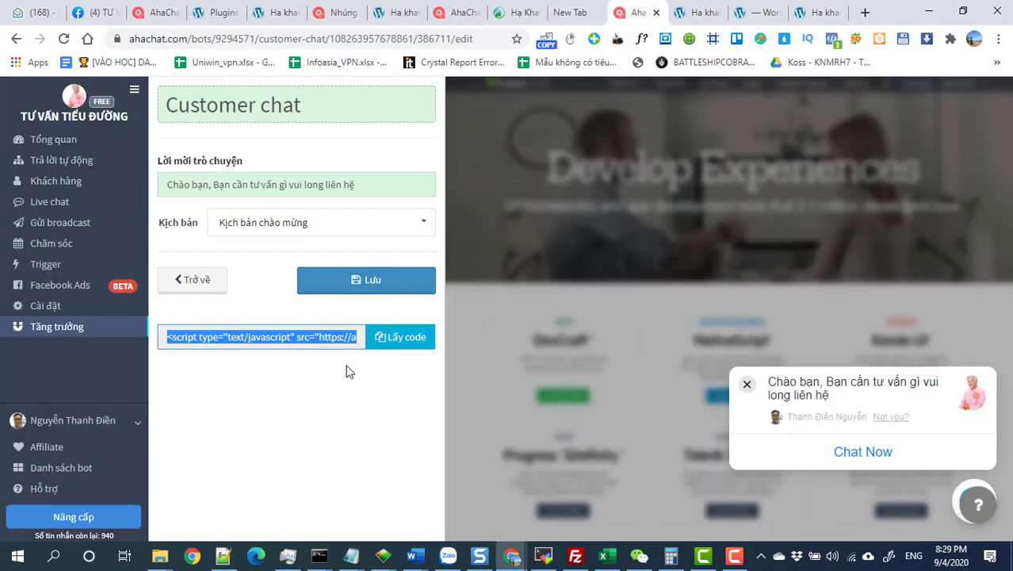
pyautogui.click(323, 426)
pyautogui.click(55, 161)
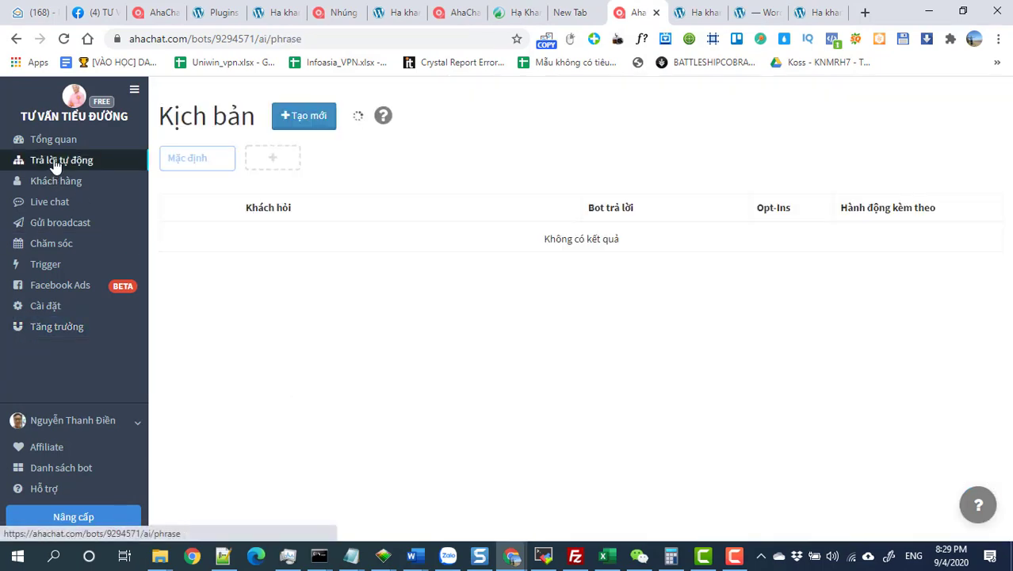
pyautogui.click(635, 360)
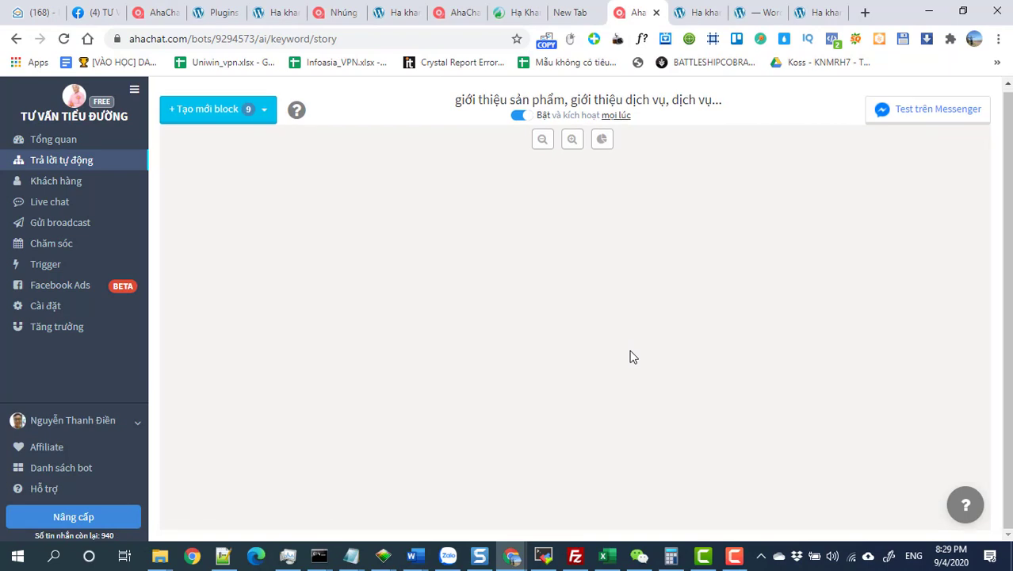
pyautogui.scroll(-3, 450, 372)
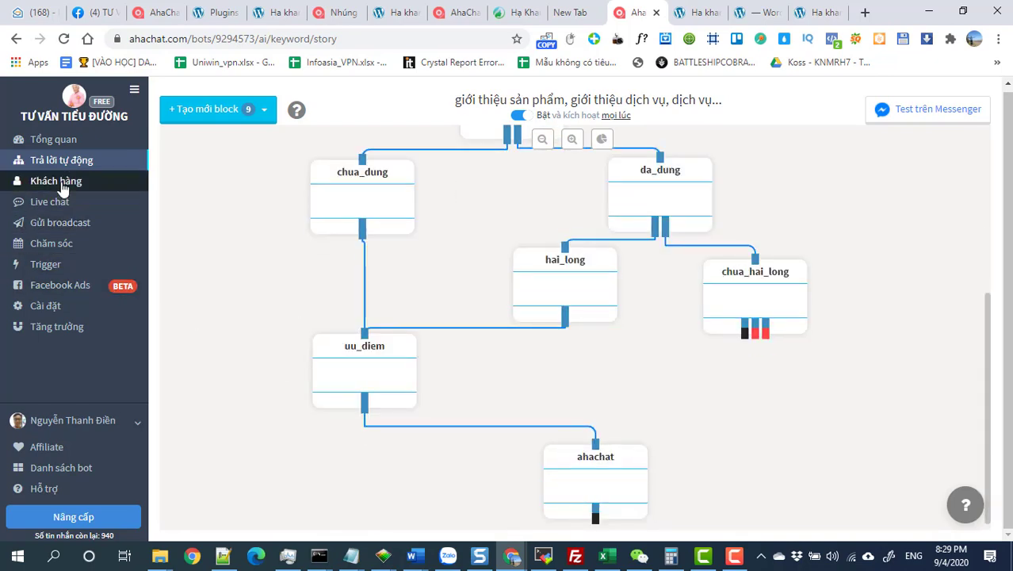
pyautogui.click(47, 160)
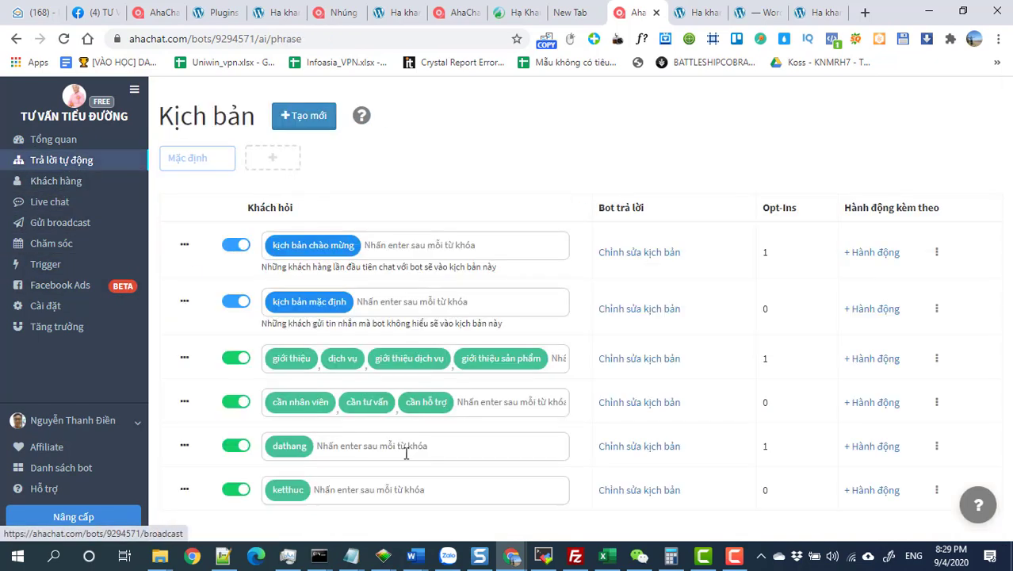
pyautogui.click(612, 448)
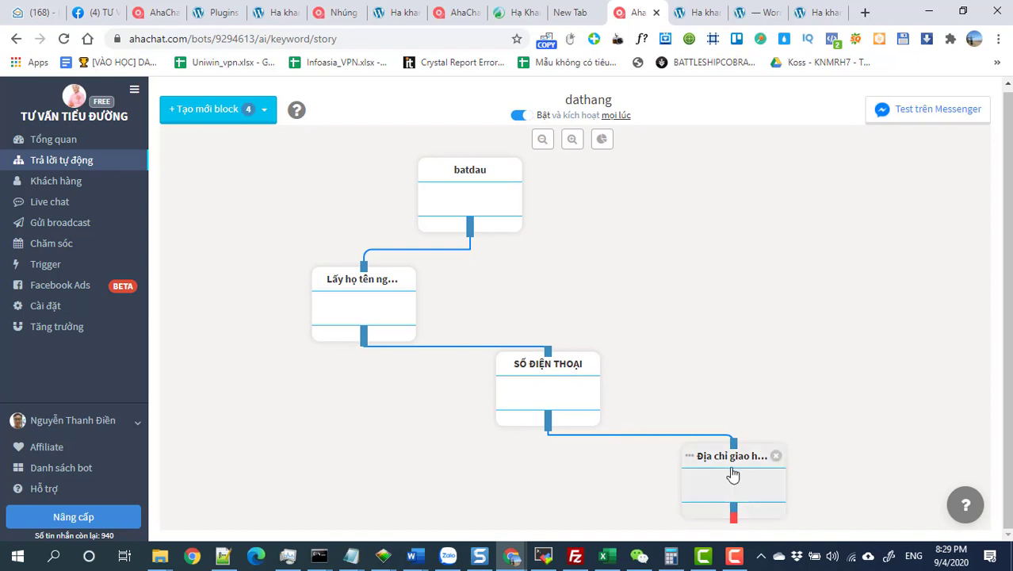
# Step: Try to add a Chuyển tiếp kịch bản action to the ketthuc script in the delivery address block and save it
pyautogui.click(727, 468)
pyautogui.scroll(-2, 547, 423)
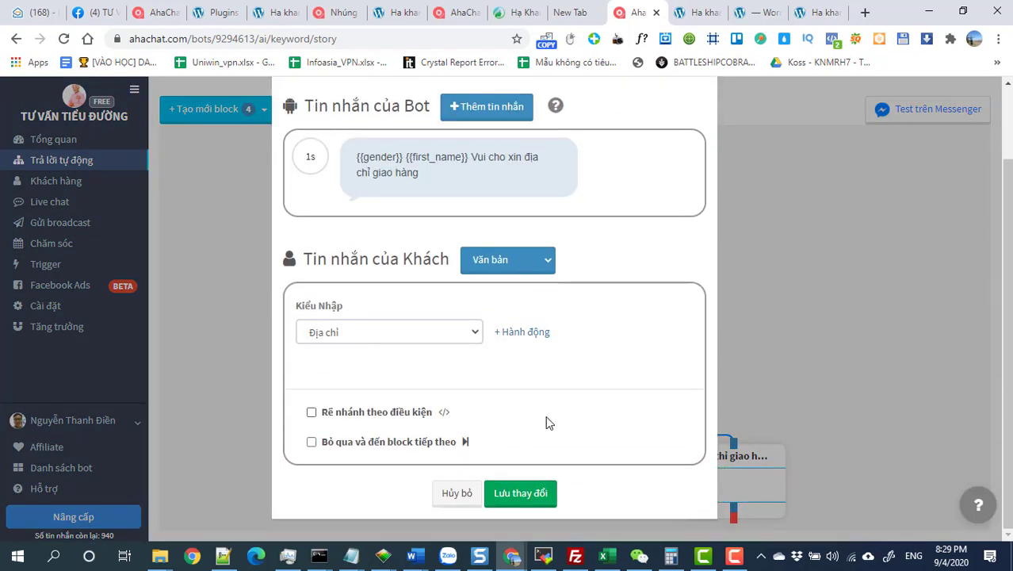
pyautogui.click(529, 332)
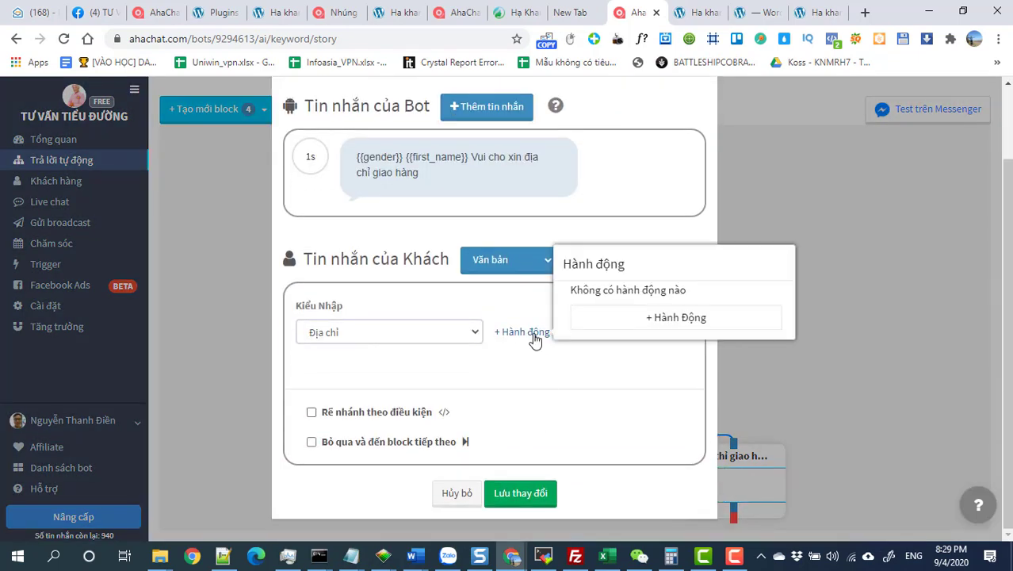
pyautogui.click(626, 319)
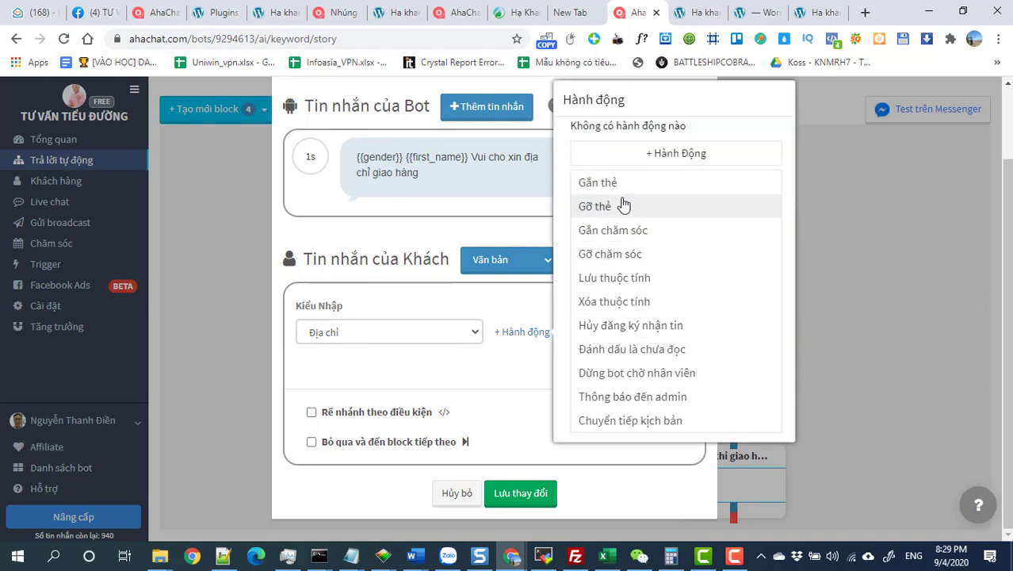
pyautogui.click(645, 427)
pyautogui.click(639, 252)
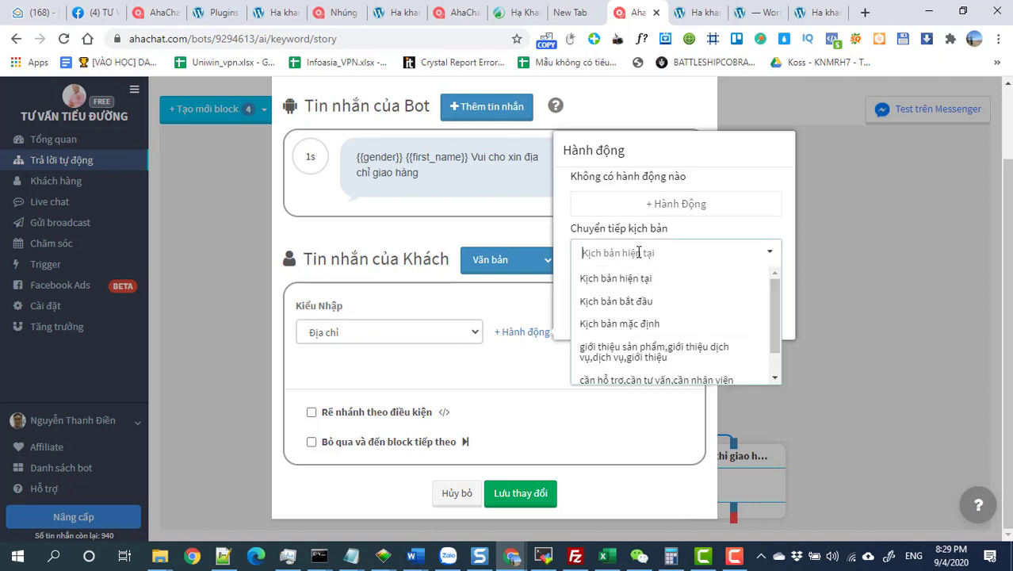
pyautogui.scroll(-1, 630, 364)
pyautogui.click(609, 374)
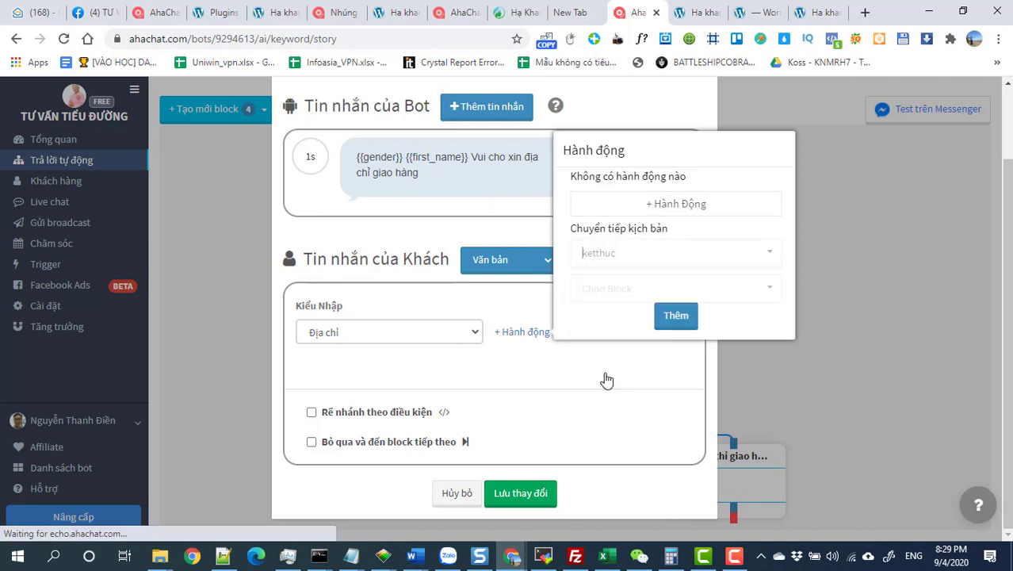
pyautogui.click(530, 492)
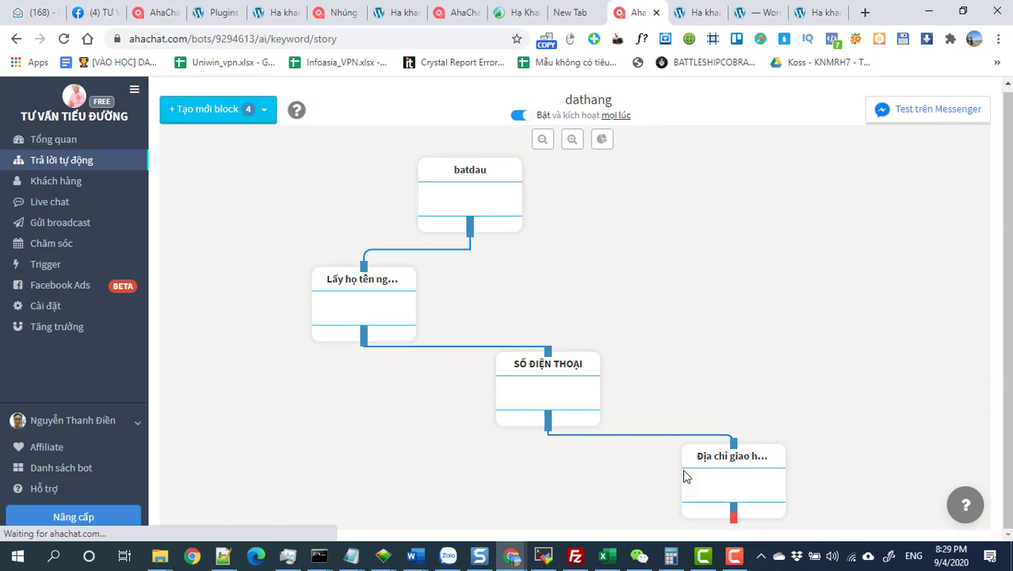
# Step: Add a Chuyển tiếp kịch bản action to the delivery address block's customer reply, targeting ketthuc and its feedback_copy block, and save the block
pyautogui.click(733, 469)
pyautogui.scroll(-1, 527, 440)
pyautogui.click(525, 334)
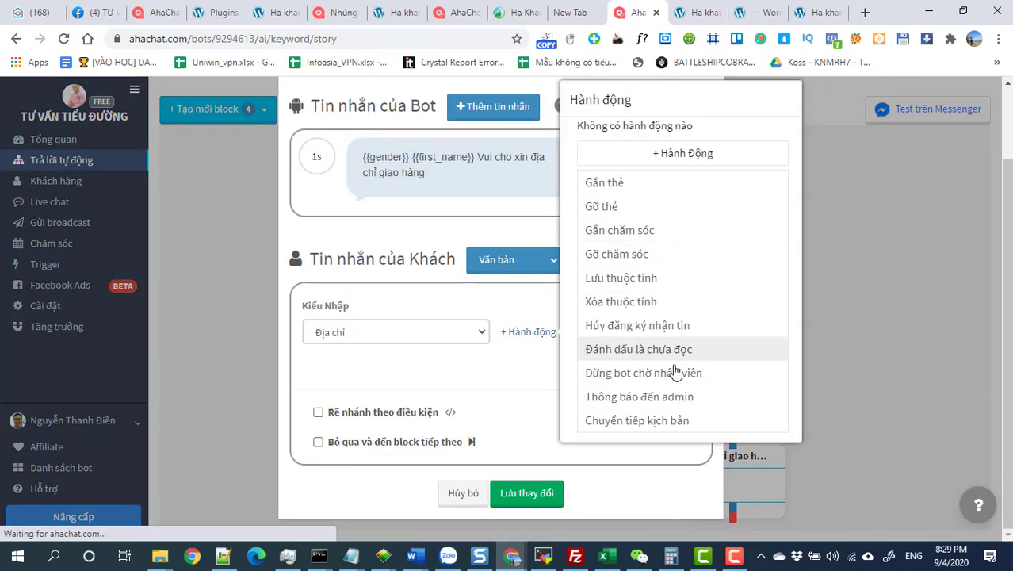
pyautogui.click(650, 421)
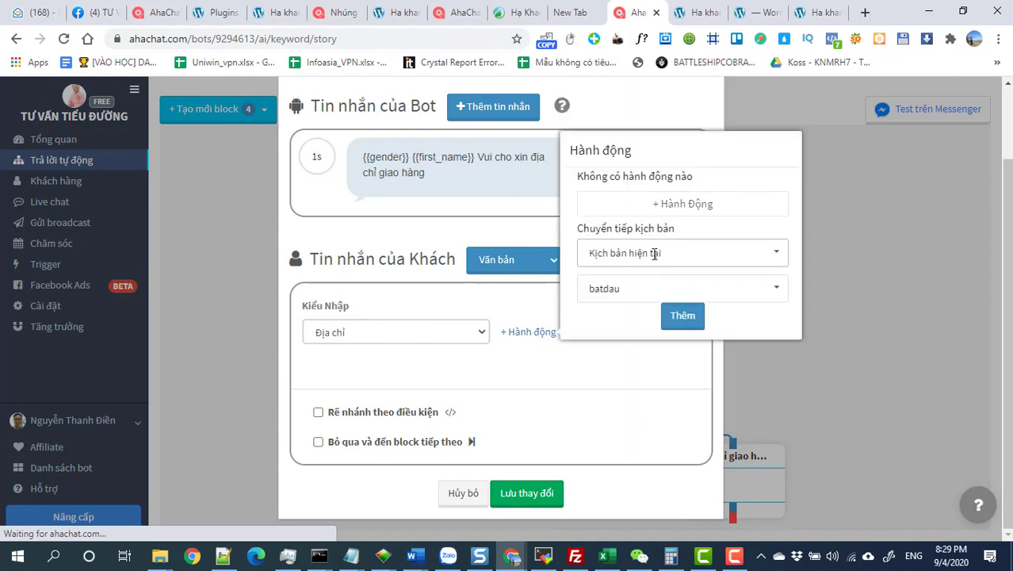
pyautogui.click(653, 252)
pyautogui.scroll(-1, 642, 337)
pyautogui.click(606, 376)
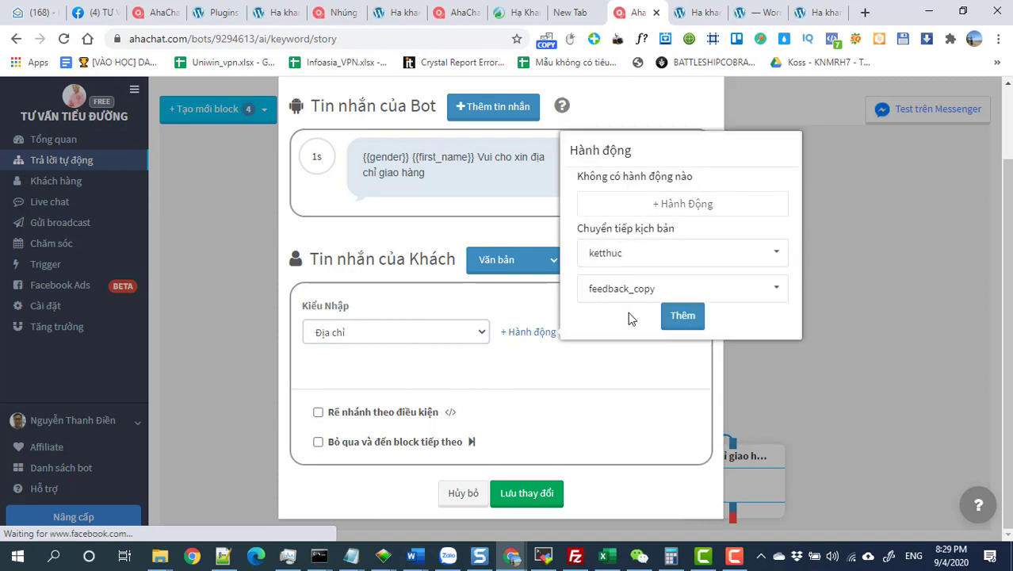
pyautogui.click(679, 316)
pyautogui.click(542, 493)
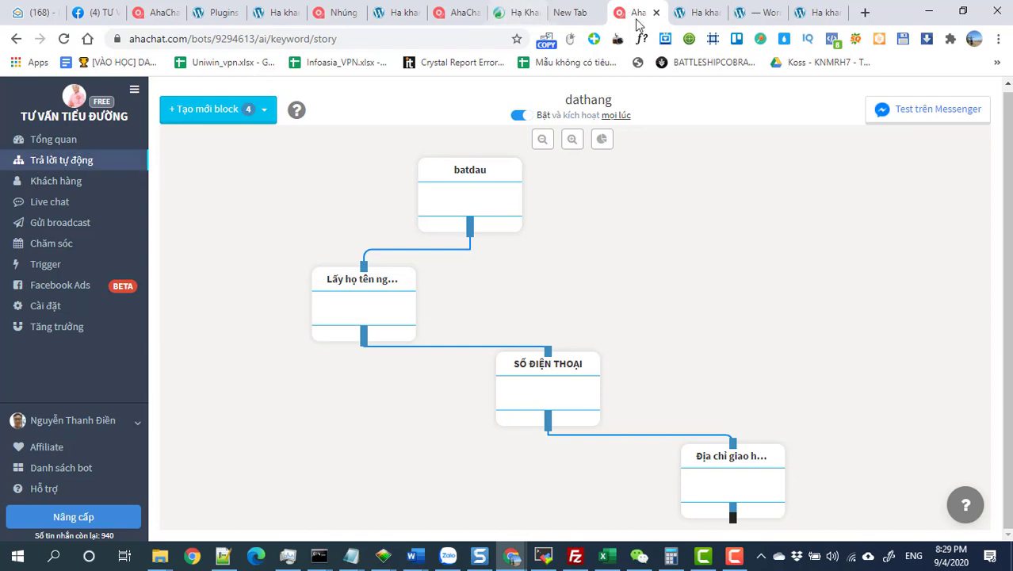
pyautogui.click(734, 560)
pyautogui.click(733, 560)
pyautogui.click(733, 559)
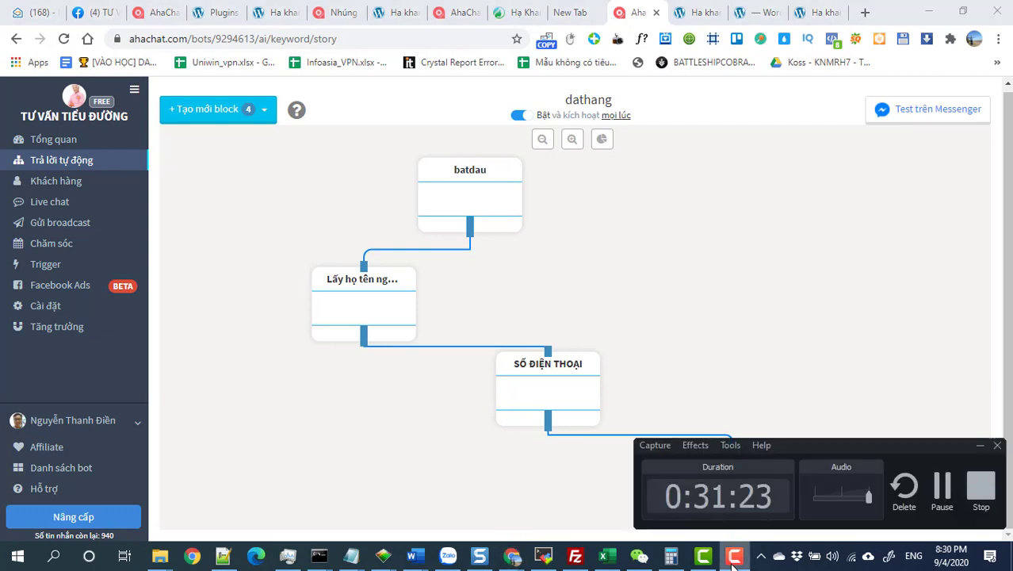
pyautogui.click(416, 452)
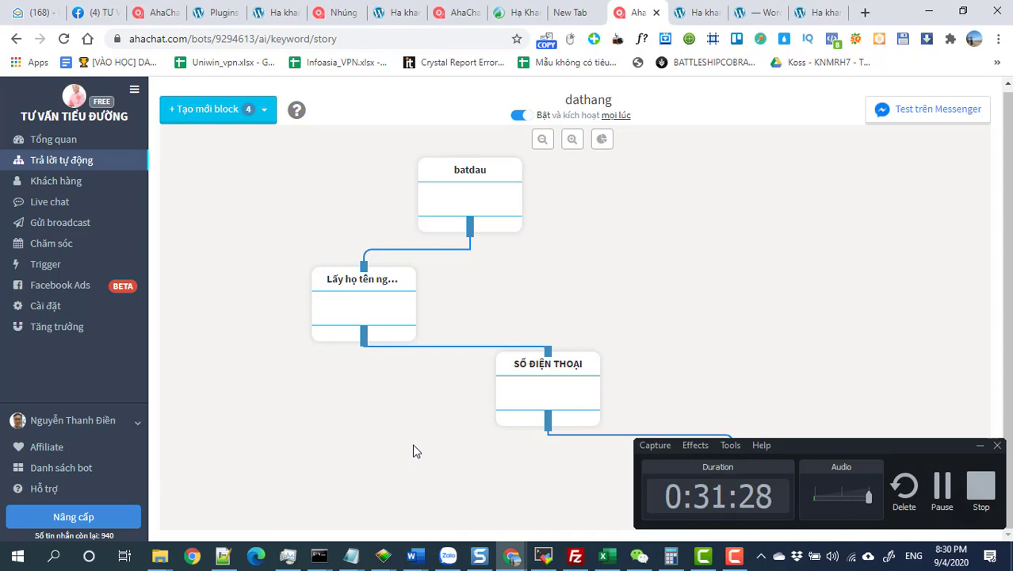
pyautogui.click(981, 446)
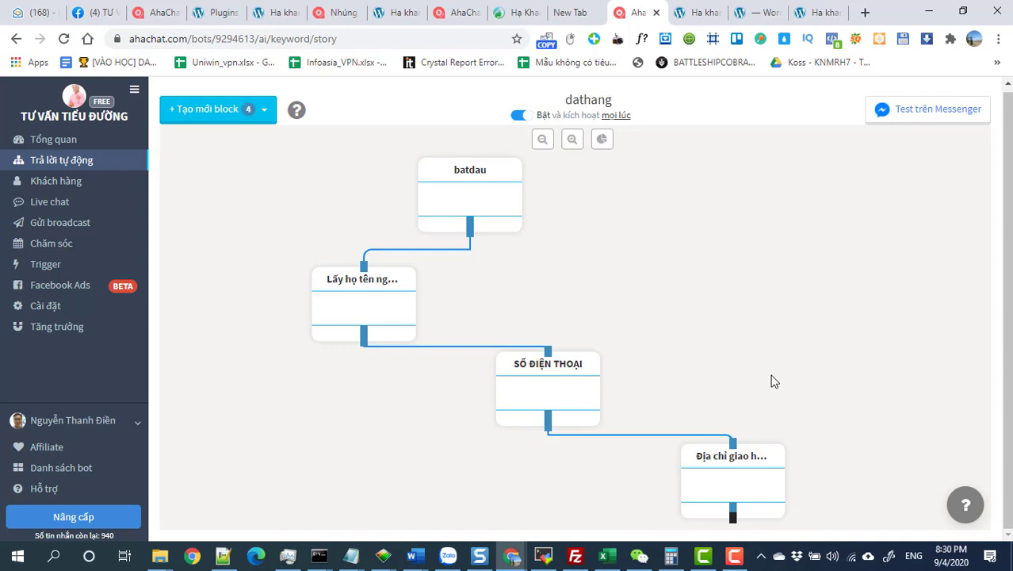
pyautogui.click(734, 554)
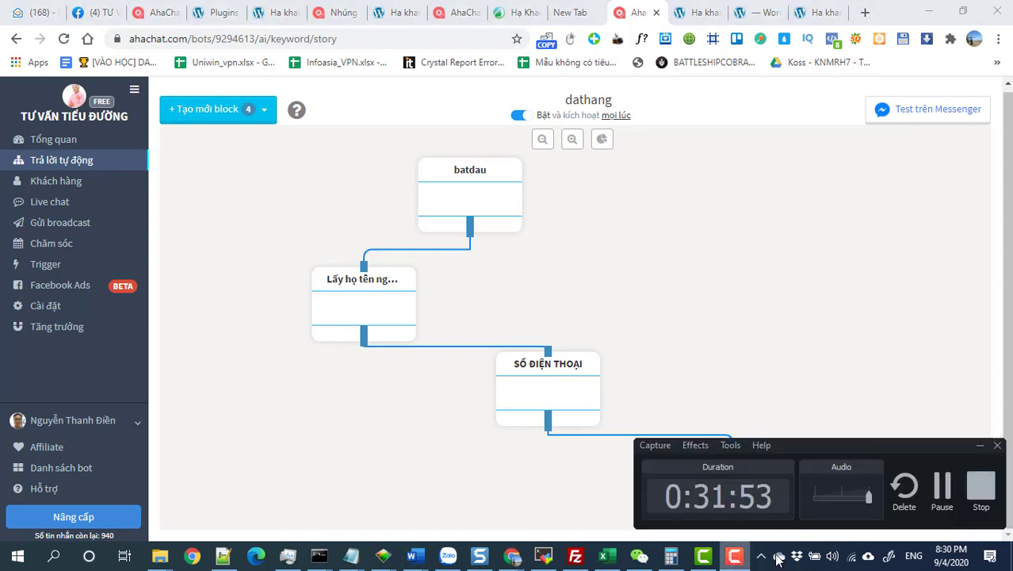